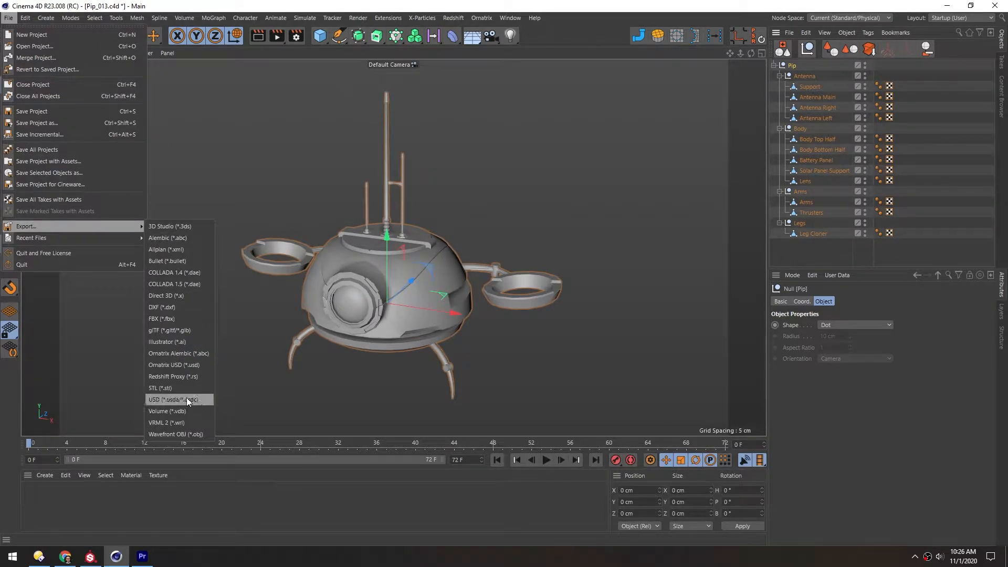
Export the Pip model as FBX with Phong / Lambert materials, saving it as Pip_013.fbx in the exports folder
click(165, 318)
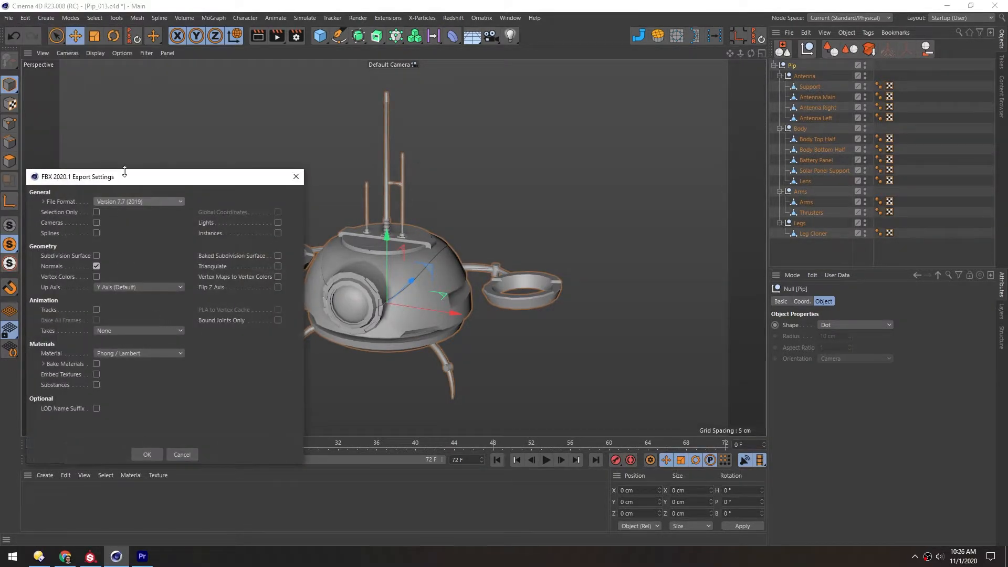
drag(131, 181, 360, 113)
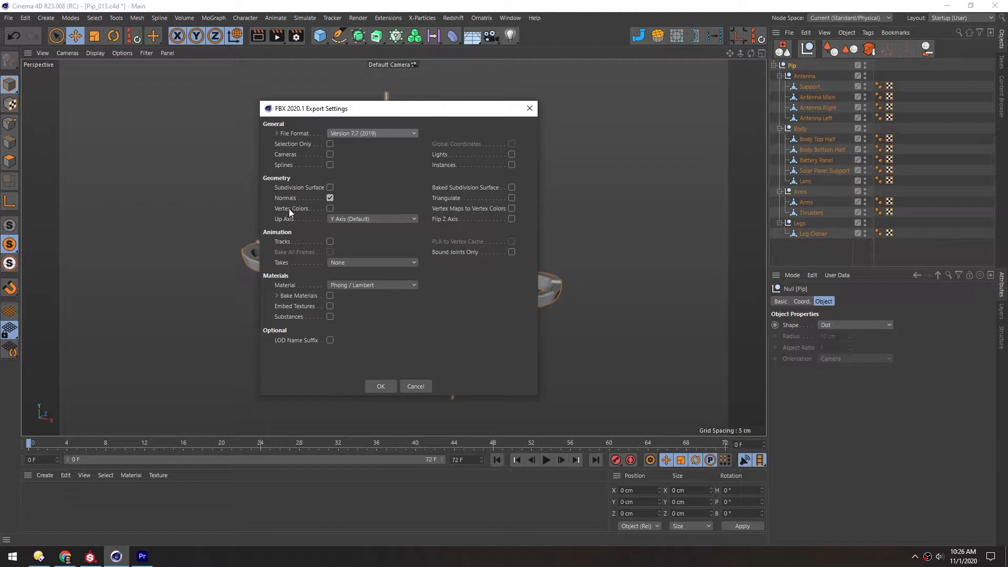
click(370, 285)
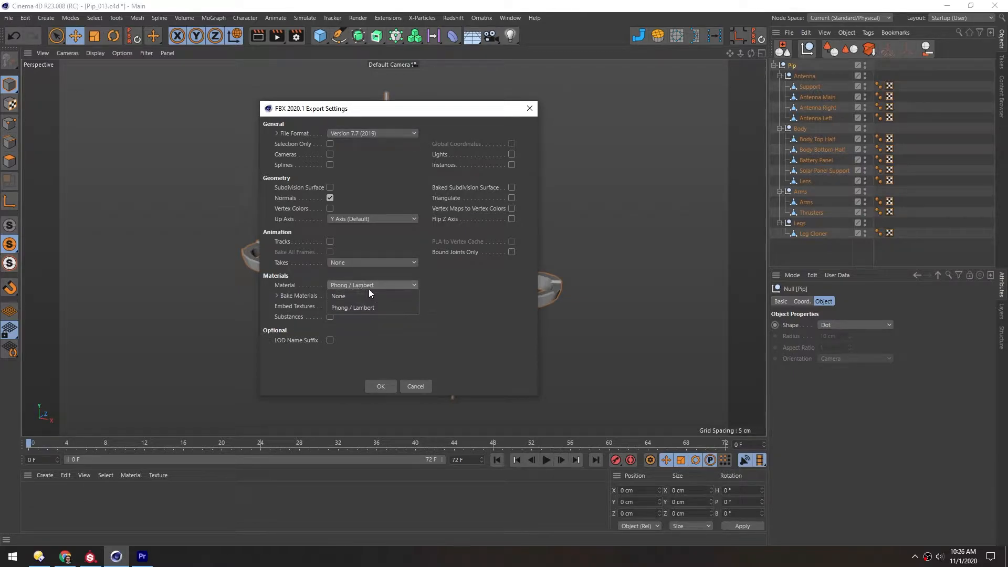
click(346, 308)
click(379, 386)
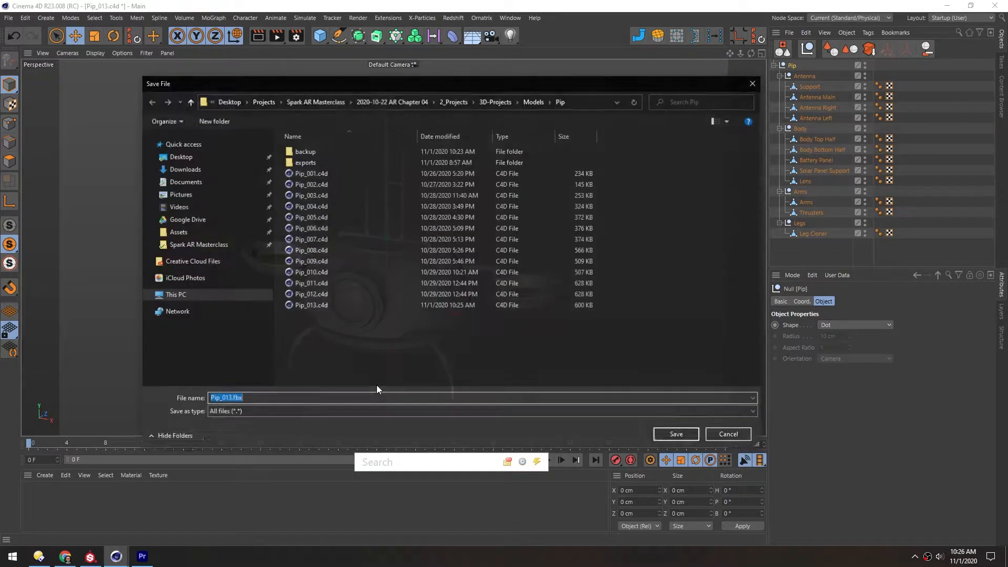
double_click(292, 163)
key(Return)
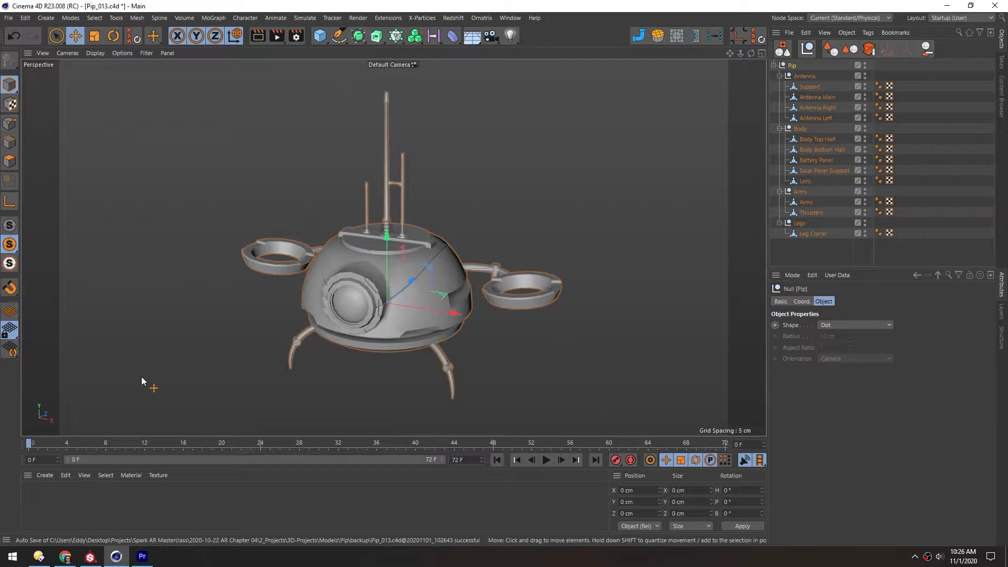
Switch to Substance Painter and create a project from Pip_013.fbx using the Spark AR Studio template at 2048 document resolution
click(90, 560)
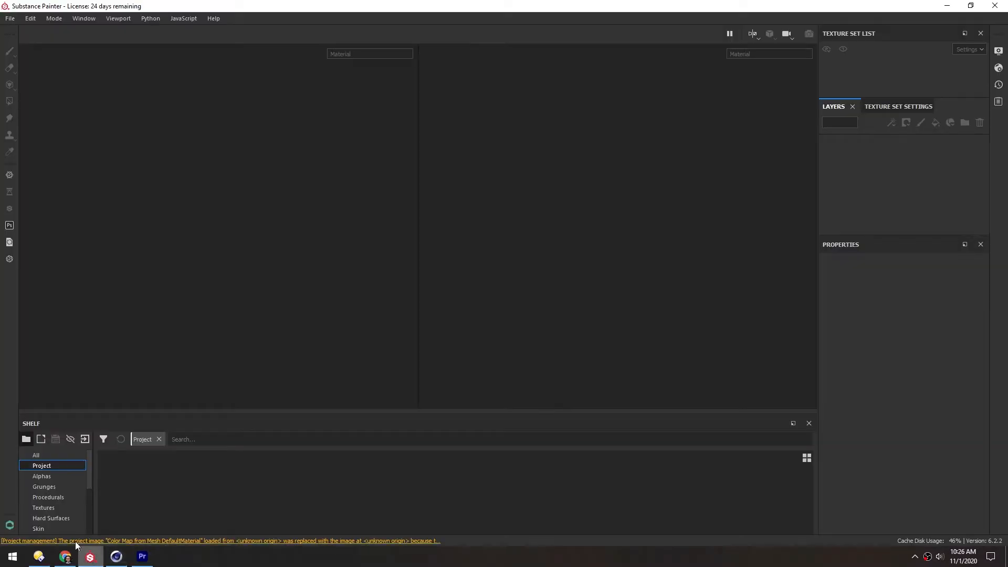
click(41, 559)
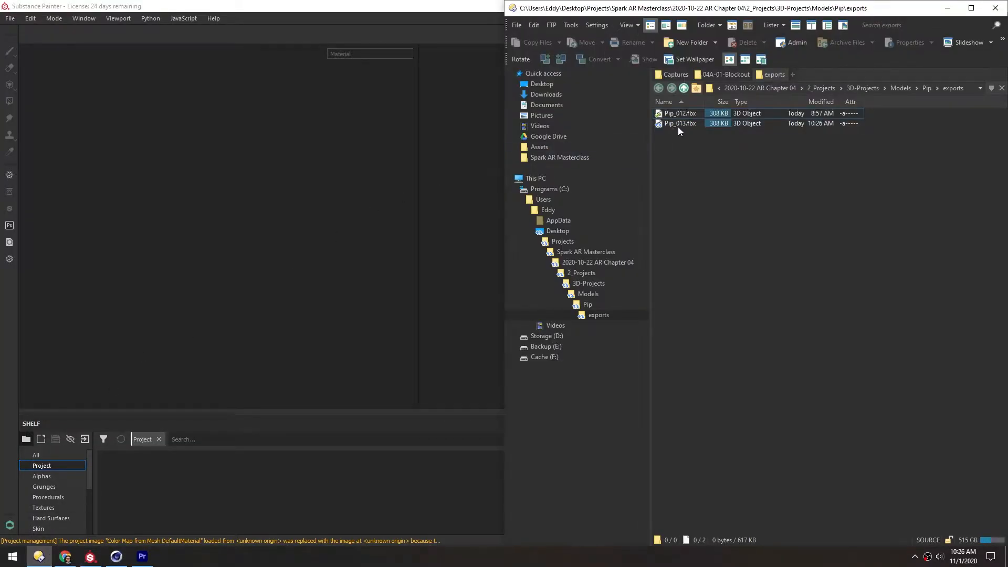
click(659, 125)
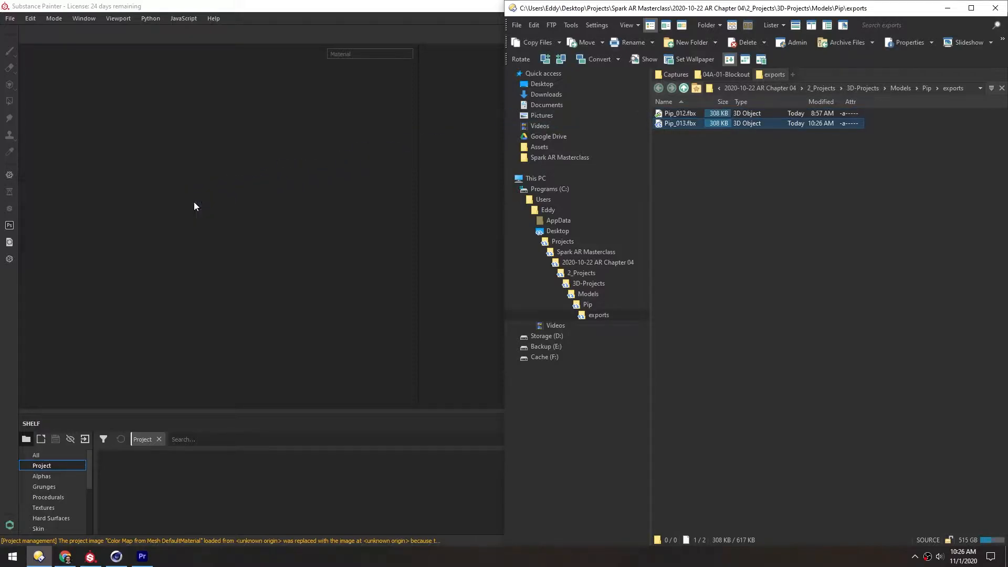
click(424, 100)
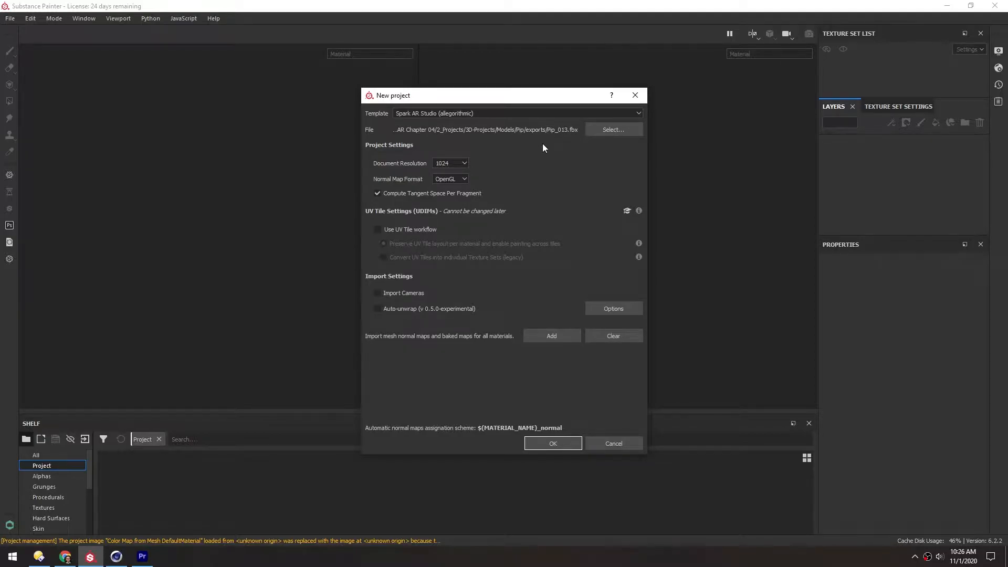
click(440, 165)
click(554, 443)
Examine the imported robot mesh from several angles, rotate the environment lighting, and inspect the UV layout
alt+drag(300, 275, 228, 266)
scroll(630, 173, down, 5)
scroll(630, 173, down, 1)
alt+middle_drag(623, 134, 602, 170)
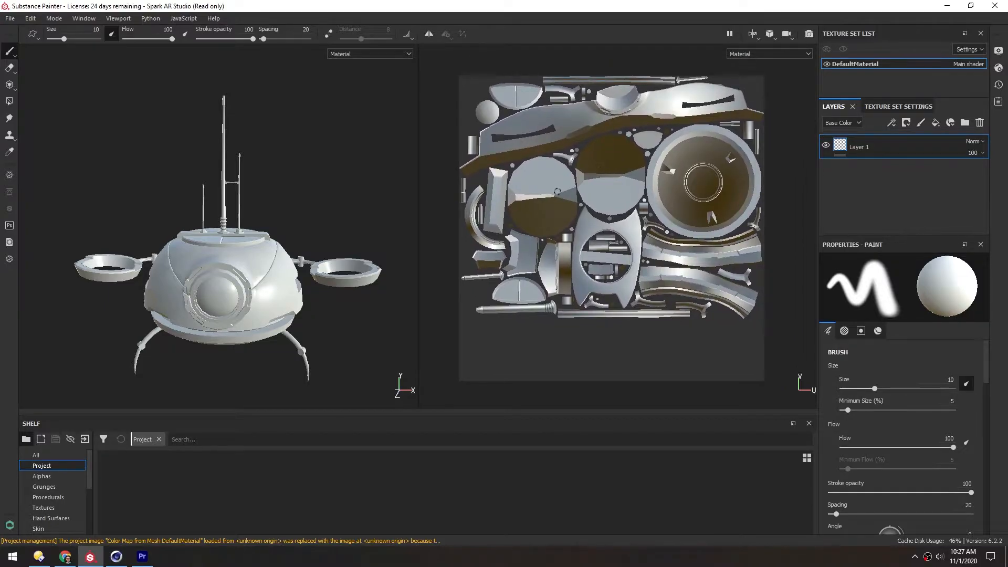
scroll(518, 202, up, 4)
alt+drag(197, 283, 254, 233)
mouse_move(118, 163)
shift+right_down()
mouse_move(139, 146)
mouse_move(270, 146)
mouse_move(191, 137)
mouse_move(147, 150)
mouse_move(184, 153)
mouse_move(142, 157)
mouse_move(229, 161)
shift+right_up()
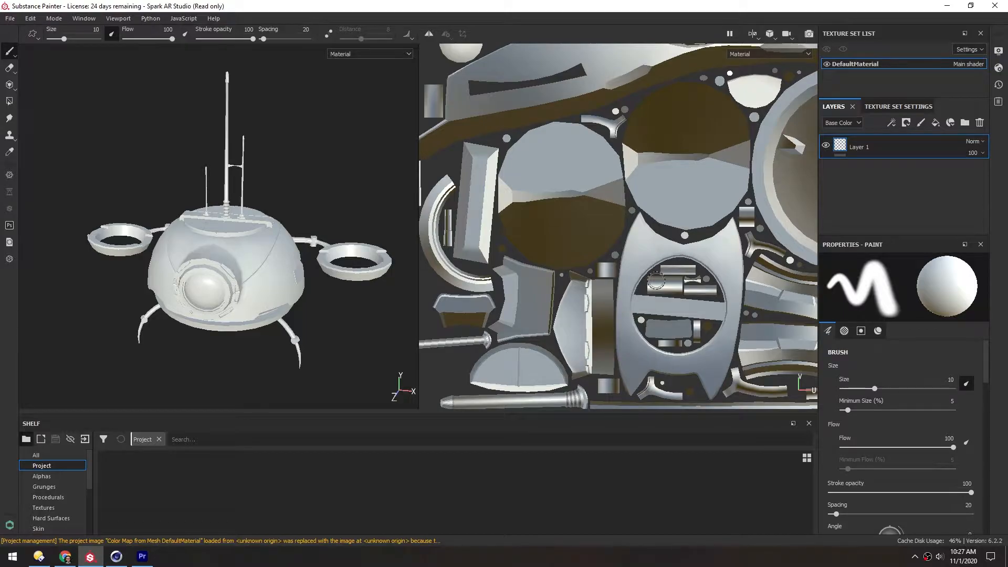
Check the unwrapped UV islands in the Base Color channel view, and return to the Material view
click(368, 54)
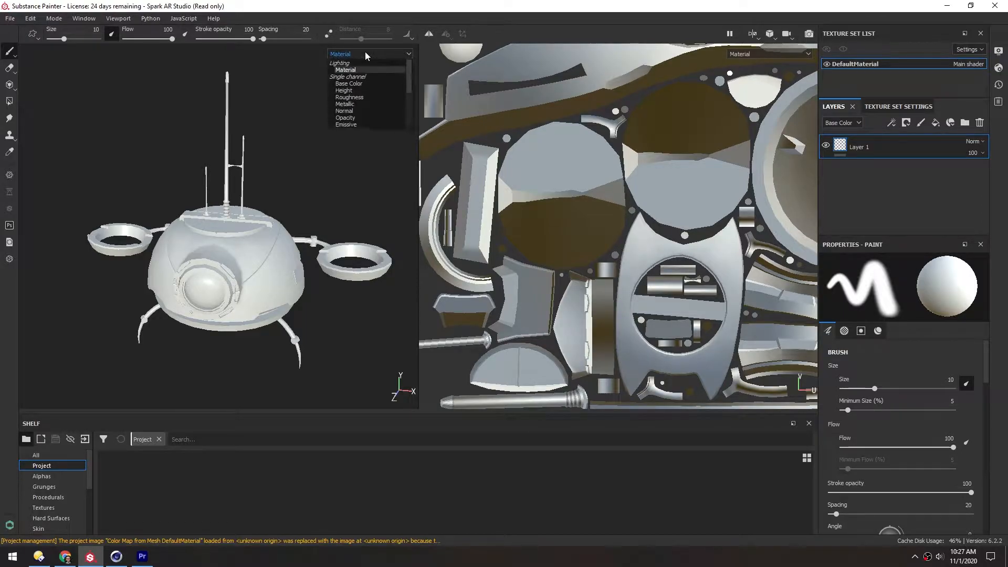
click(349, 84)
scroll(619, 236, down, 3)
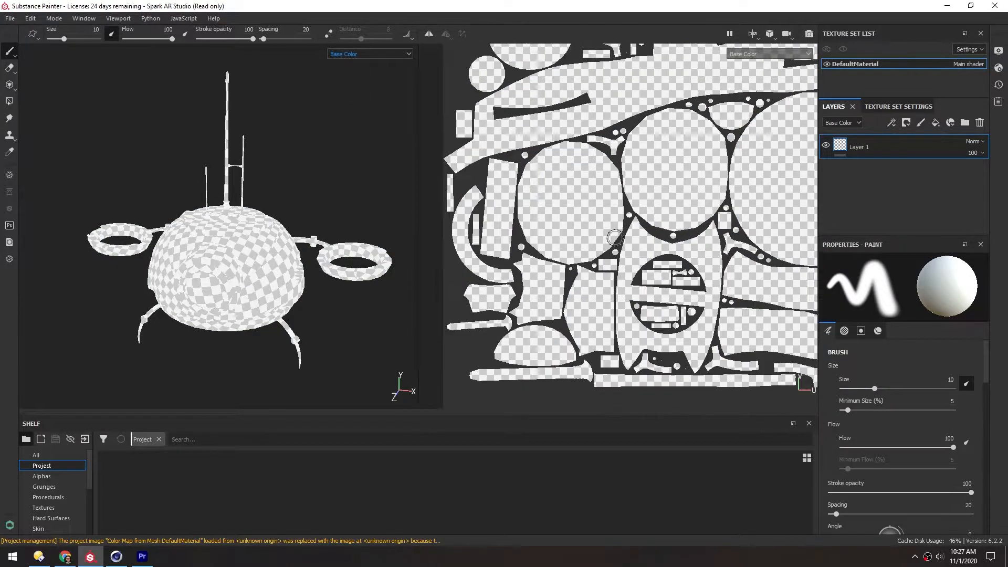
scroll(630, 210, down, 2)
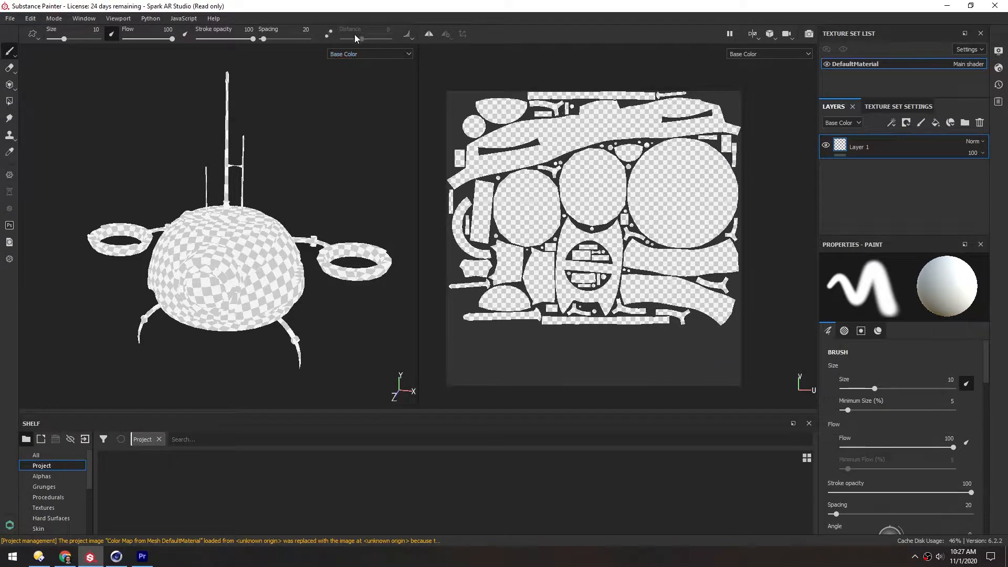
click(362, 55)
click(340, 64)
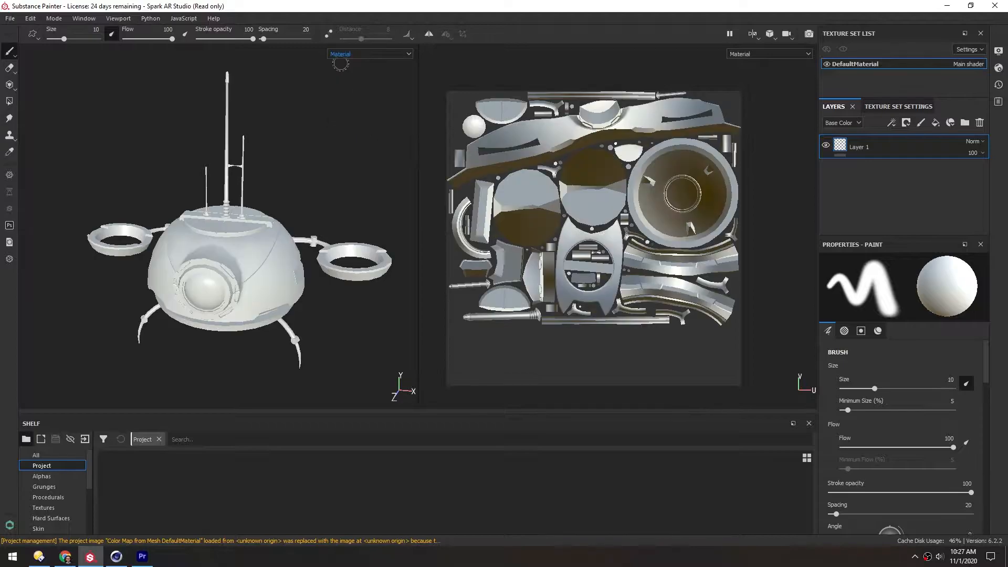
Start baking mesh maps from the enlarged texture set settings, with the common output size set to 2048
drag(918, 234, 915, 205)
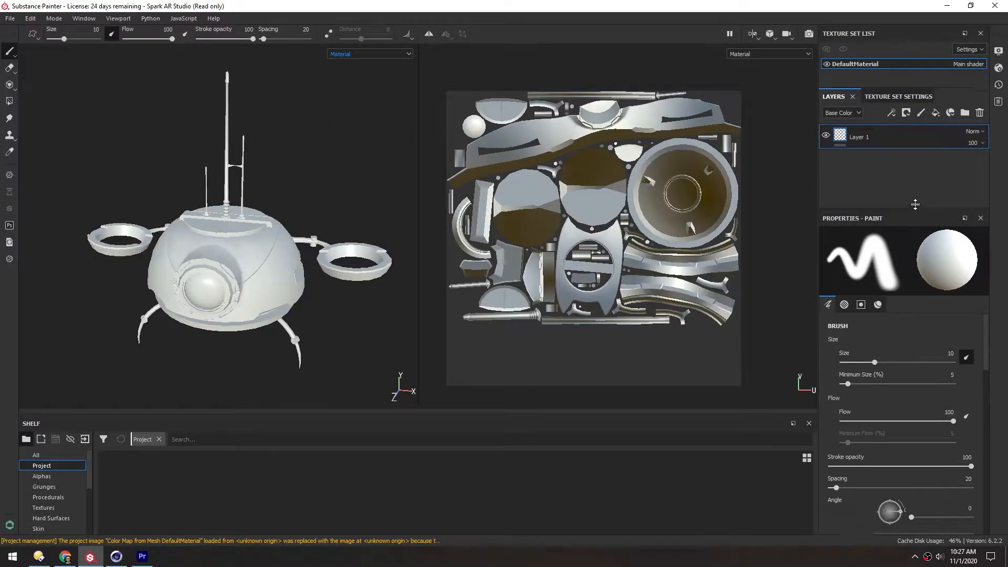
click(887, 97)
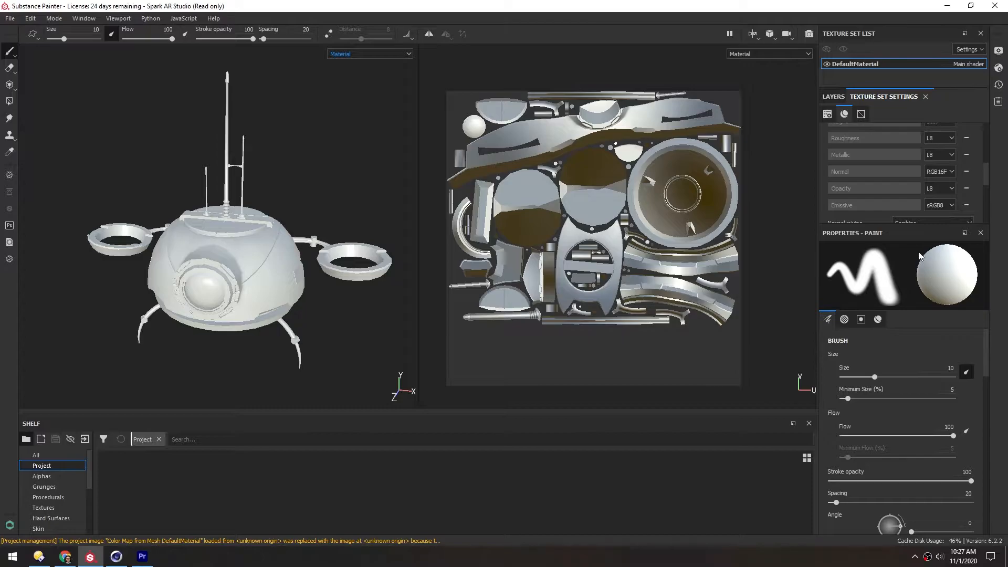
drag(889, 224, 889, 381)
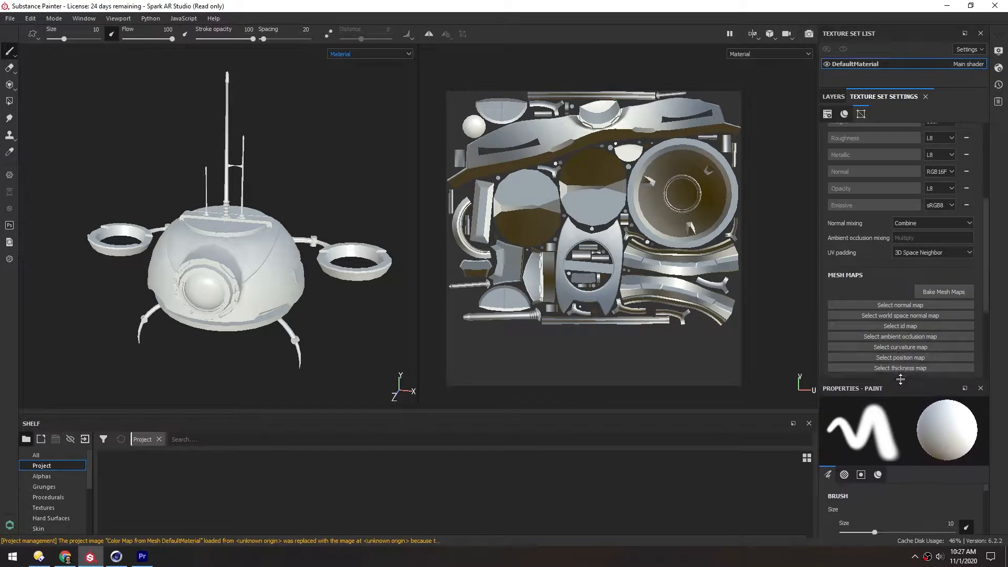
drag(983, 267, 985, 190)
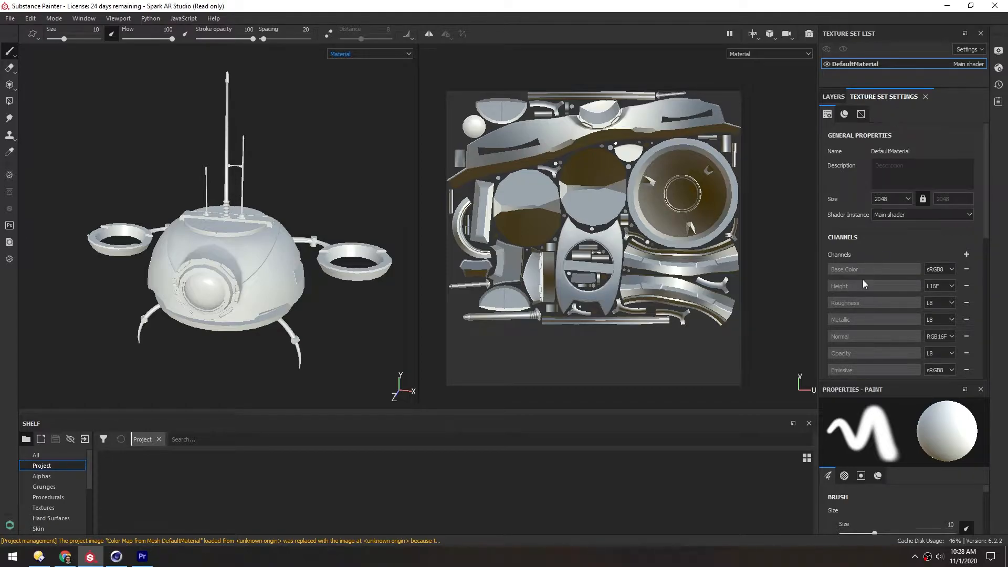
drag(985, 203, 965, 260)
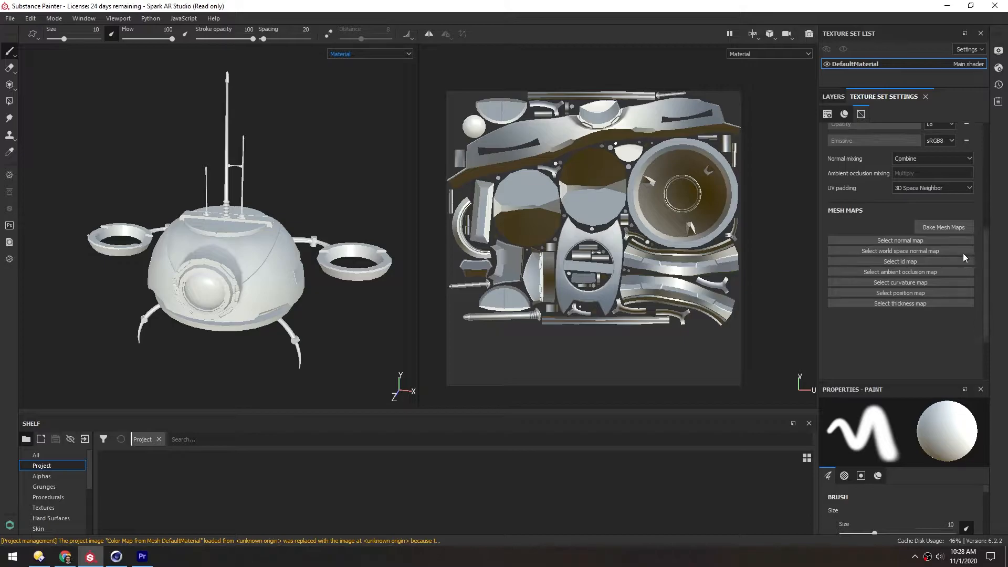
click(937, 225)
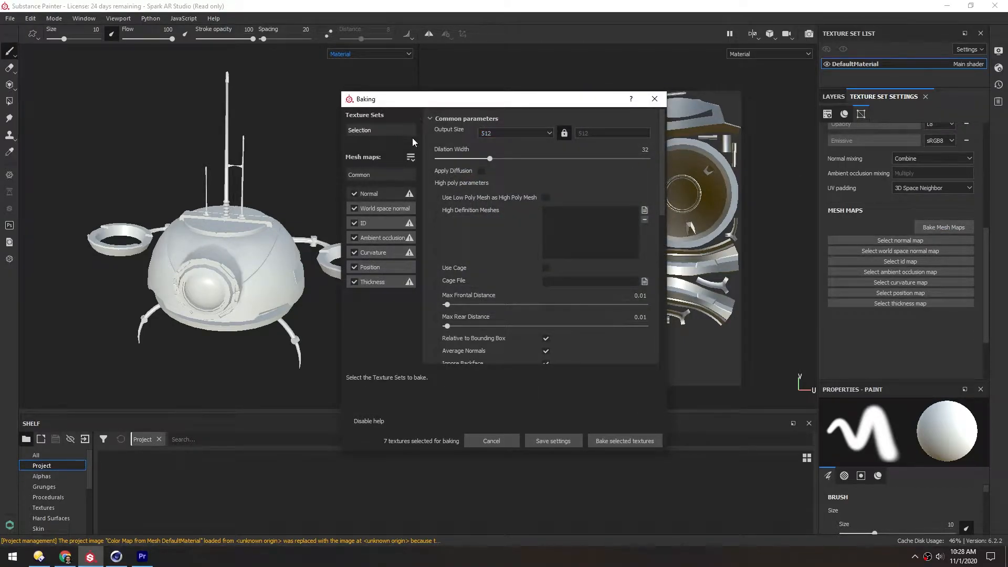
click(492, 133)
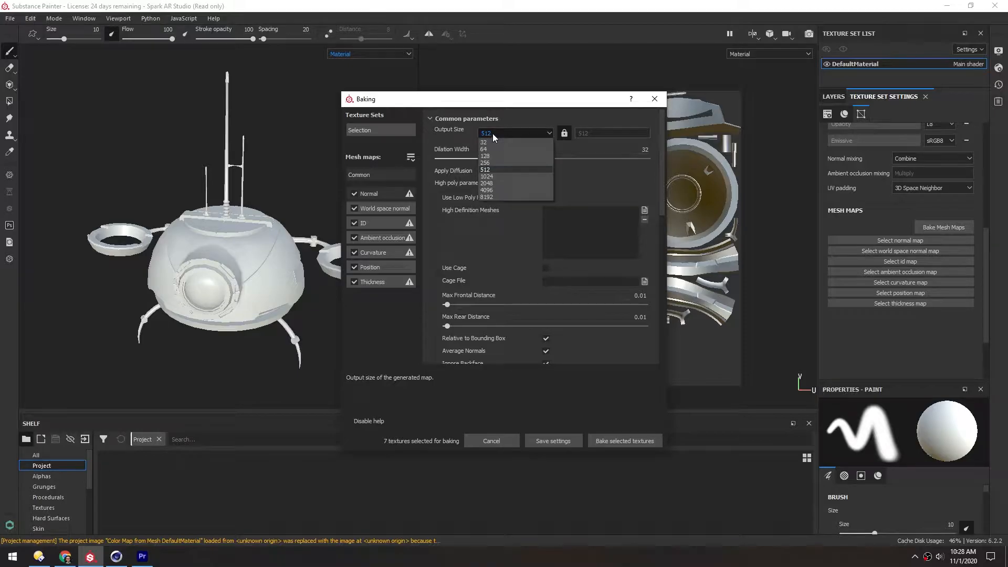
click(488, 185)
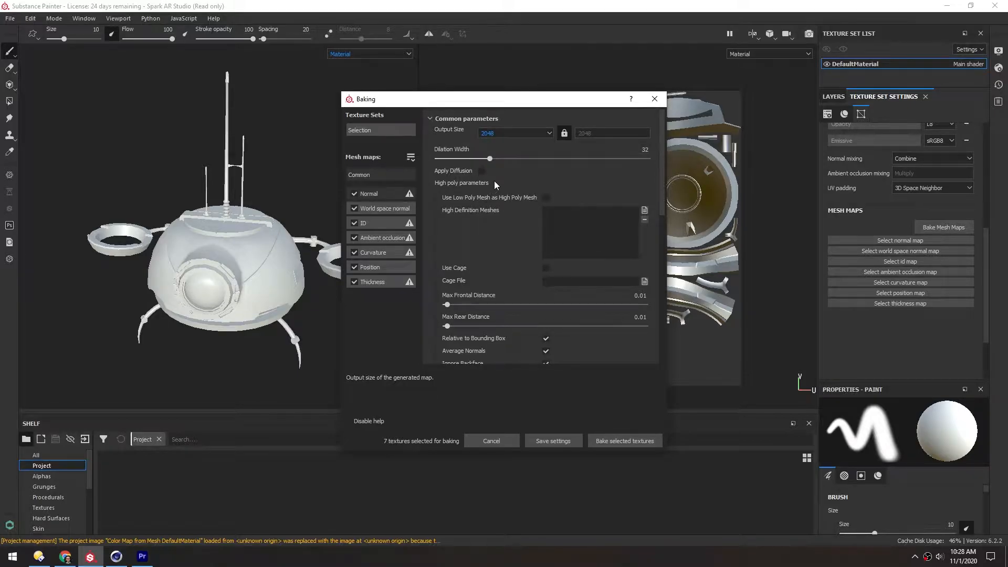
mouse_move(663, 176)
mouse_down()
mouse_move(656, 275)
mouse_move(663, 168)
mouse_up()
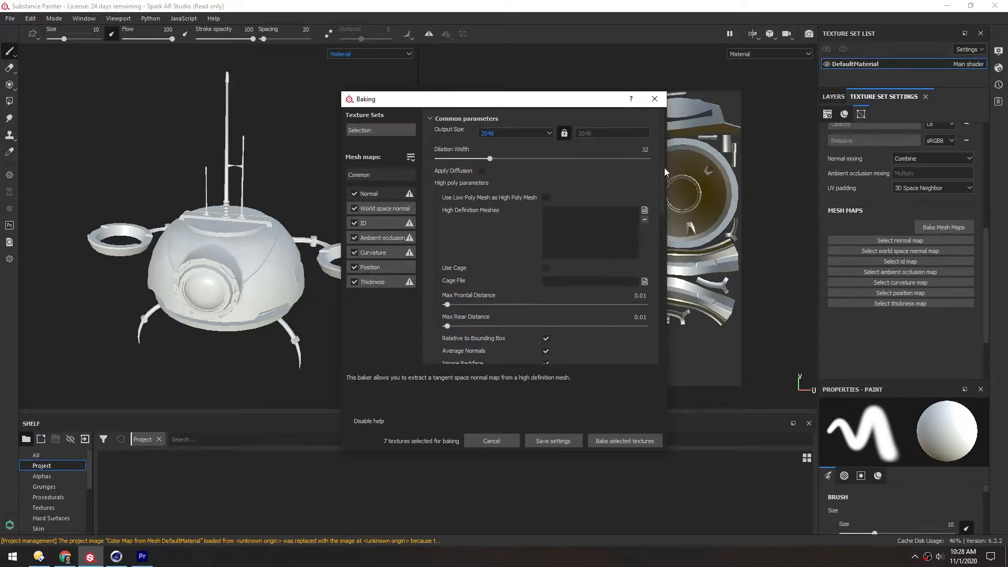
Set the ID baker's color source to Mesh ID / Polygroup, bake all selected mesh maps, and review the baked maps
click(371, 224)
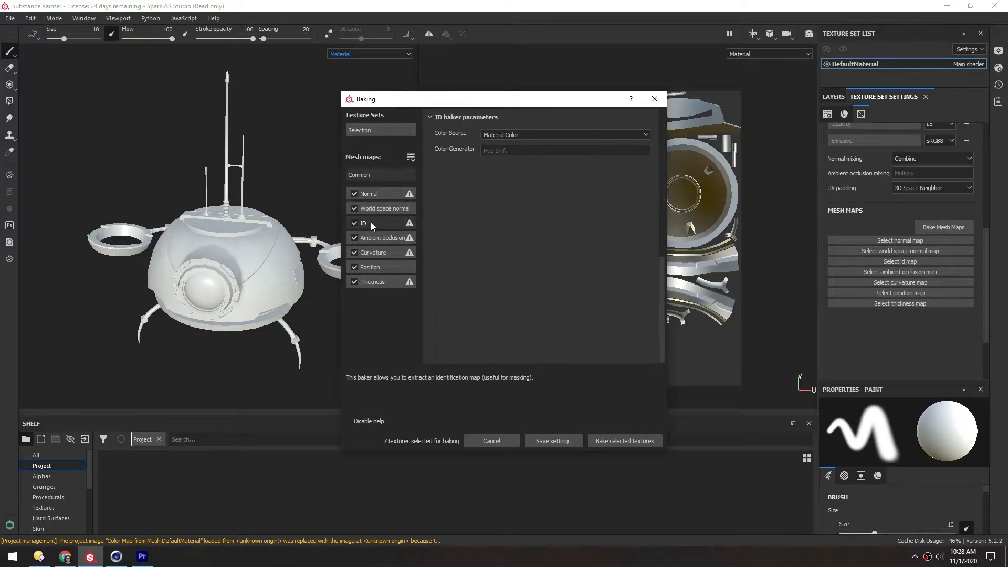
click(509, 135)
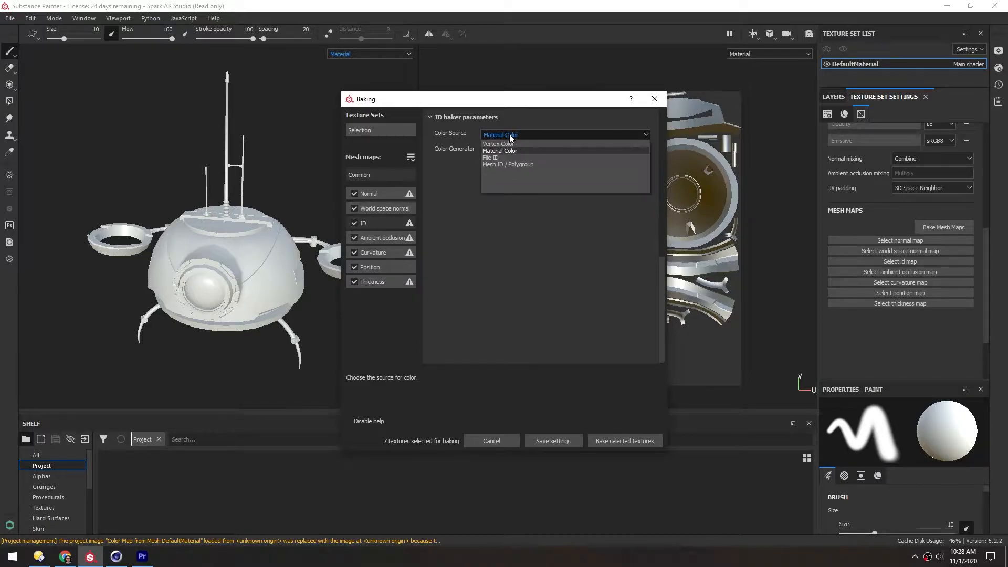
click(495, 165)
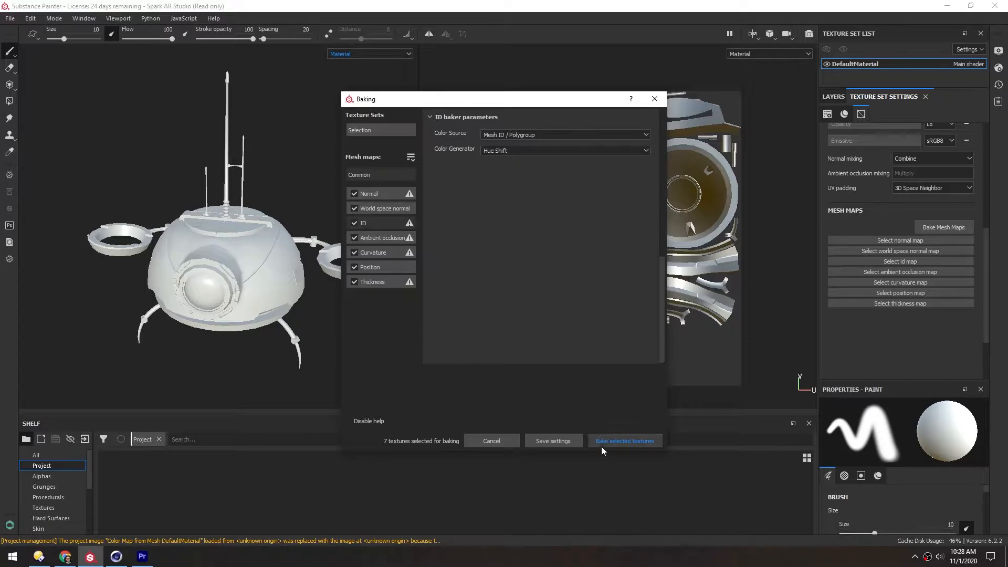
click(632, 441)
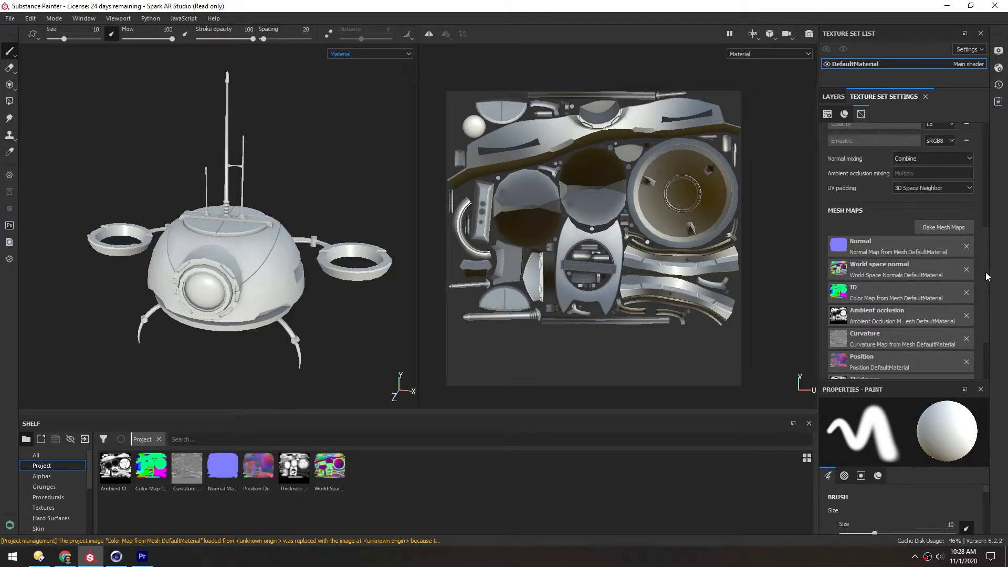
scroll(909, 319, down, 2)
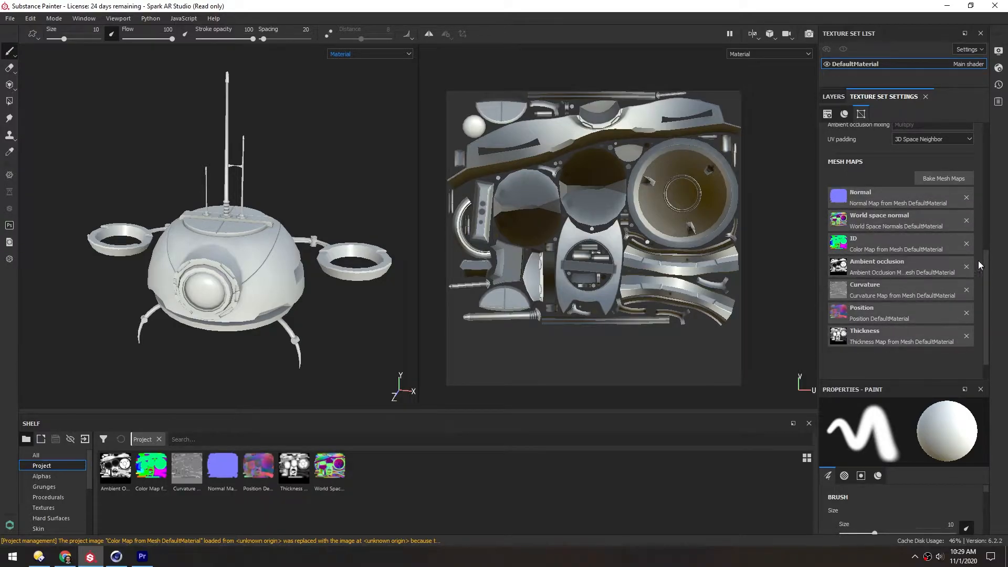
drag(986, 257, 998, 152)
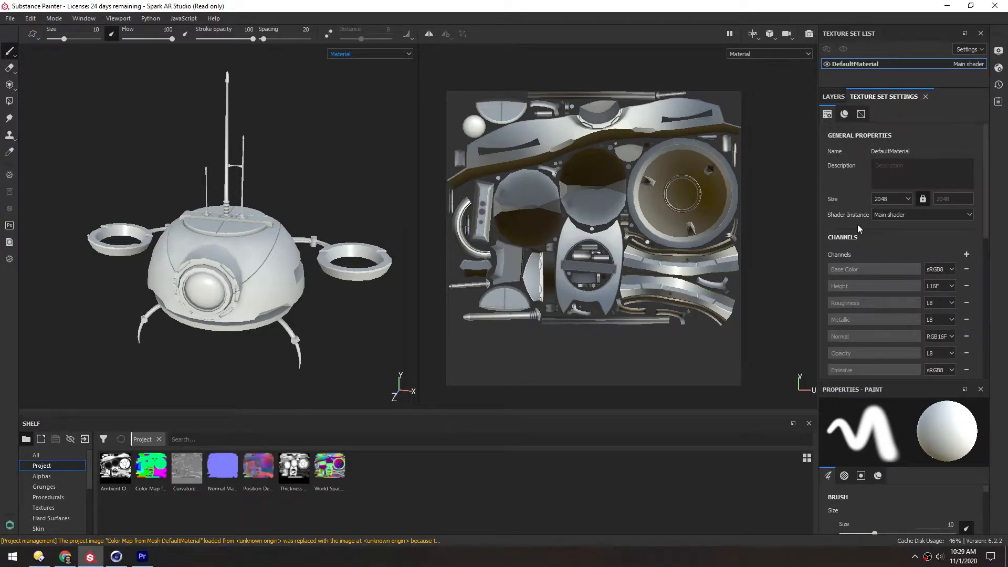
Add a fill layer above Layer 1 and enlarge its fill properties to show the material channels
click(834, 96)
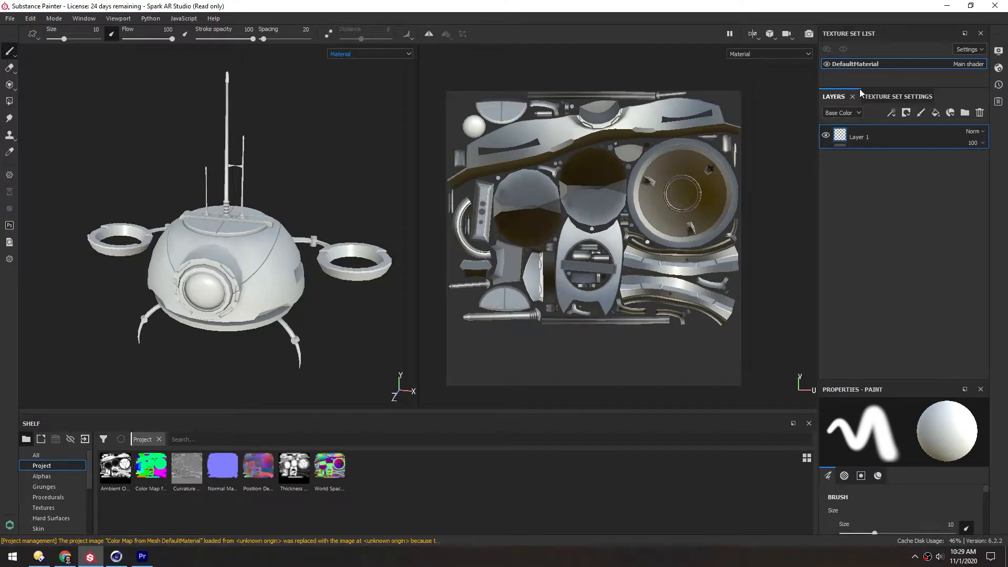
click(935, 113)
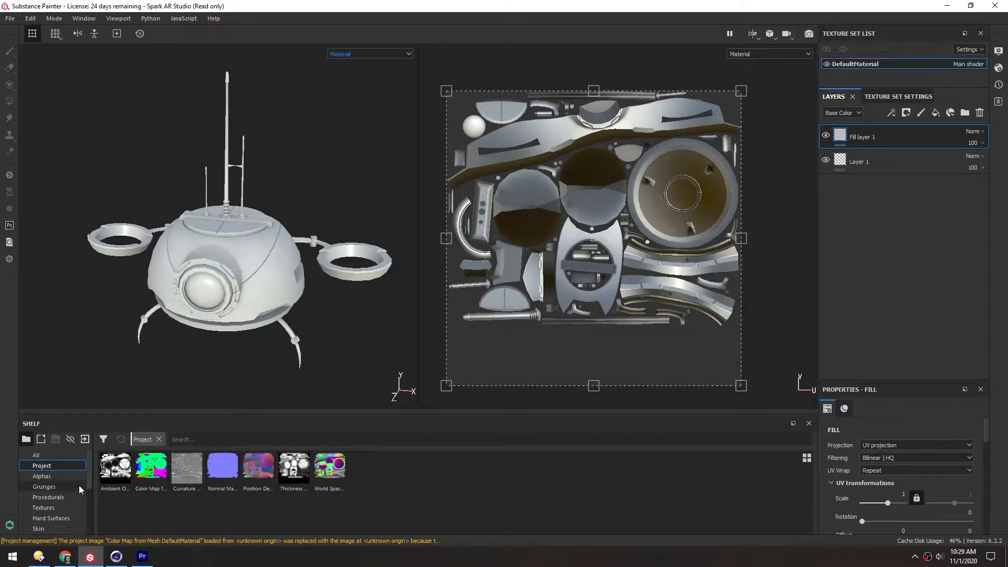
drag(131, 476, 131, 478)
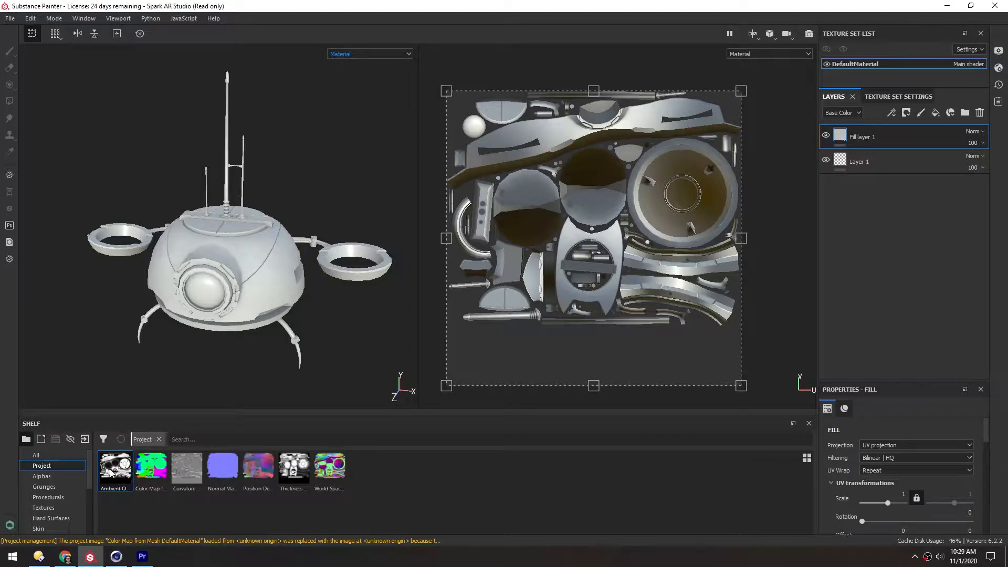
drag(880, 383, 881, 225)
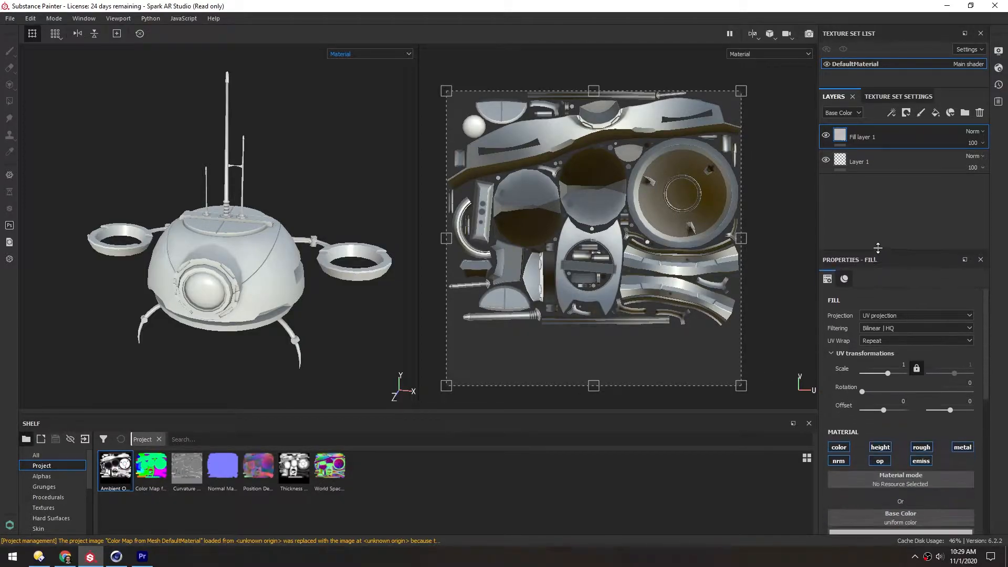
scroll(988, 302, down, 2)
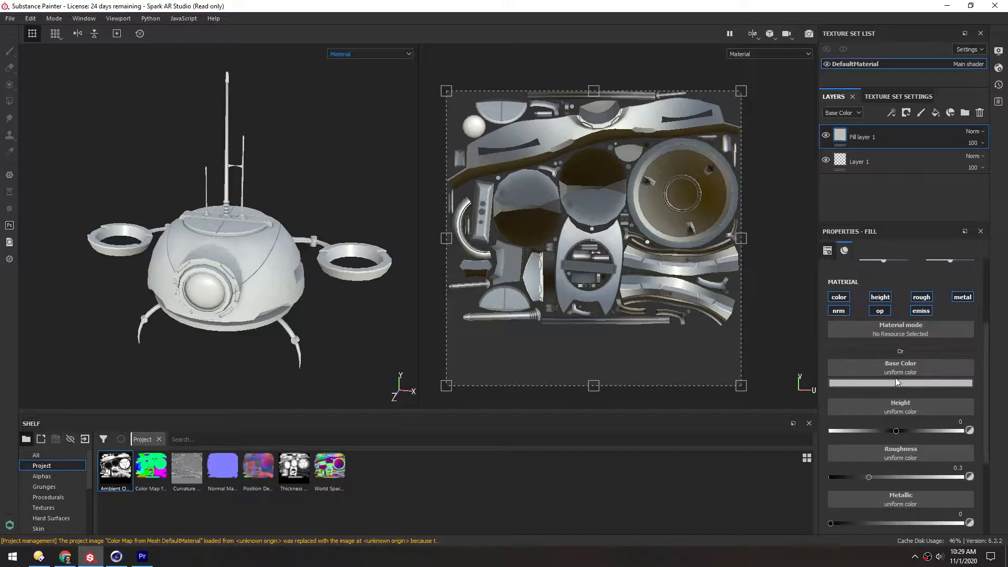
Apply the Ambient Occlusion map as Fill layer 1's base color and inspect it on the robot in the Base Color channel view
drag(111, 472, 891, 370)
alt+drag(253, 257, 196, 286)
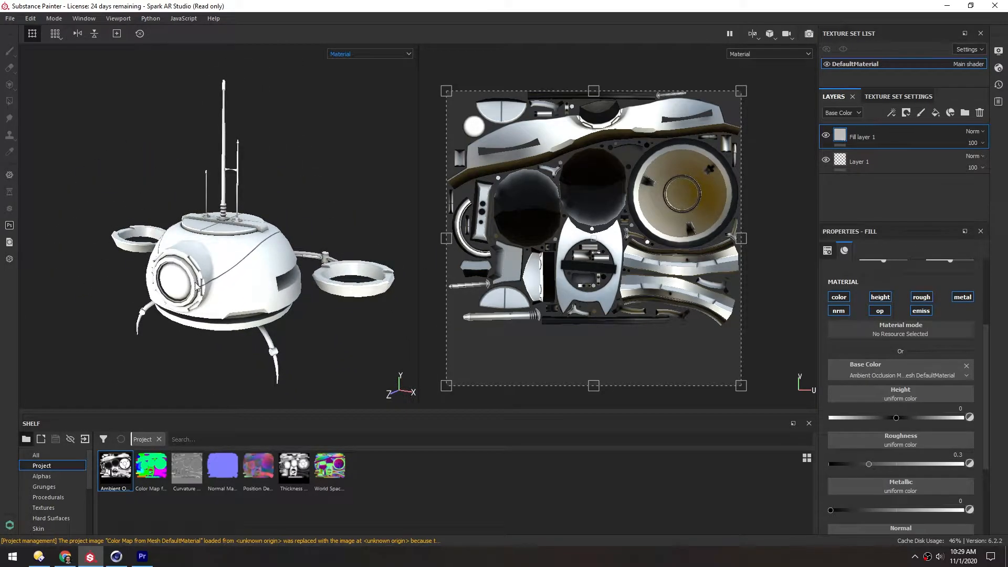
click(344, 55)
click(344, 88)
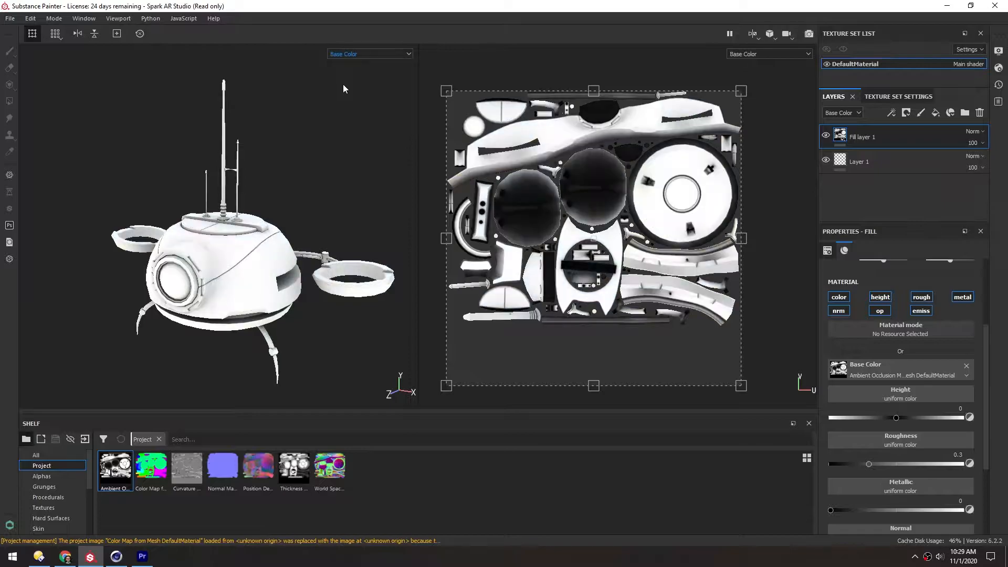
alt+drag(195, 273, 200, 189)
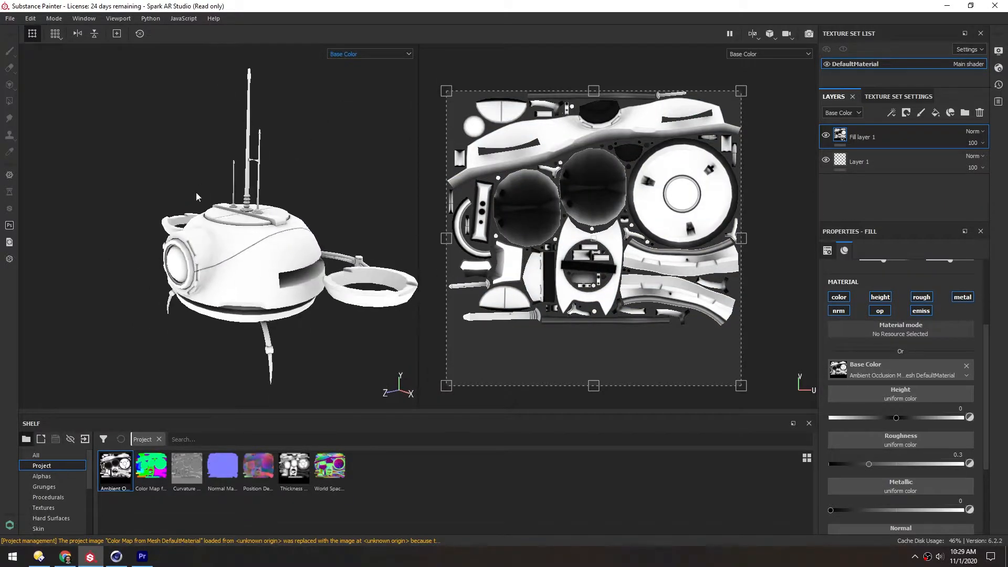
alt+drag(242, 269, 236, 233)
Preview the baked Color Map and the Curvature map, one after the other, as Fill layer 1's base color on the robot
drag(151, 468, 887, 373)
alt+drag(204, 206, 229, 204)
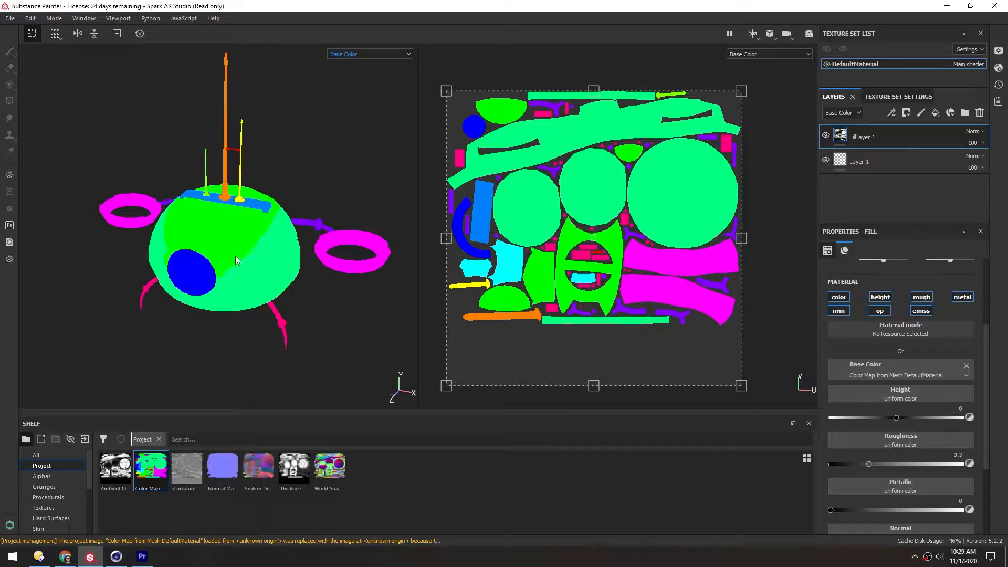
drag(186, 466, 832, 368)
alt+right_drag(232, 209, 215, 225)
Replace Fill layer 1's base color with the baked Normal map and inspect it around the robot
drag(222, 470, 846, 371)
mouse_move(206, 182)
alt+mouse_down()
mouse_move(220, 174)
mouse_move(216, 162)
mouse_move(232, 164)
mouse_move(212, 189)
alt+mouse_up()
alt+drag(297, 150, 247, 208)
alt+drag(244, 169, 234, 207)
Preview the Position map and the Thickness map, one after the other, as Fill layer 1's base color on the robot
click(258, 471)
drag(258, 471, 845, 369)
alt+drag(209, 207, 252, 232)
drag(294, 465, 867, 371)
mouse_move(268, 210)
alt+mouse_down()
mouse_move(236, 218)
mouse_move(261, 242)
mouse_move(260, 199)
alt+mouse_up()
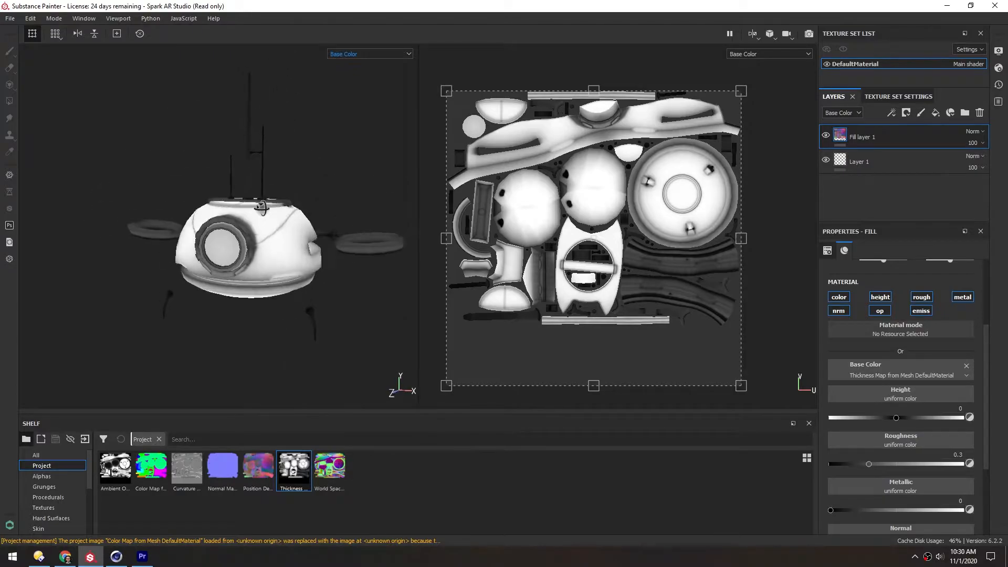
Preview the World Space Normals map as Fill layer 1's base color, and clear it back to a uniform color
drag(331, 475, 601, 415)
drag(831, 370, 833, 372)
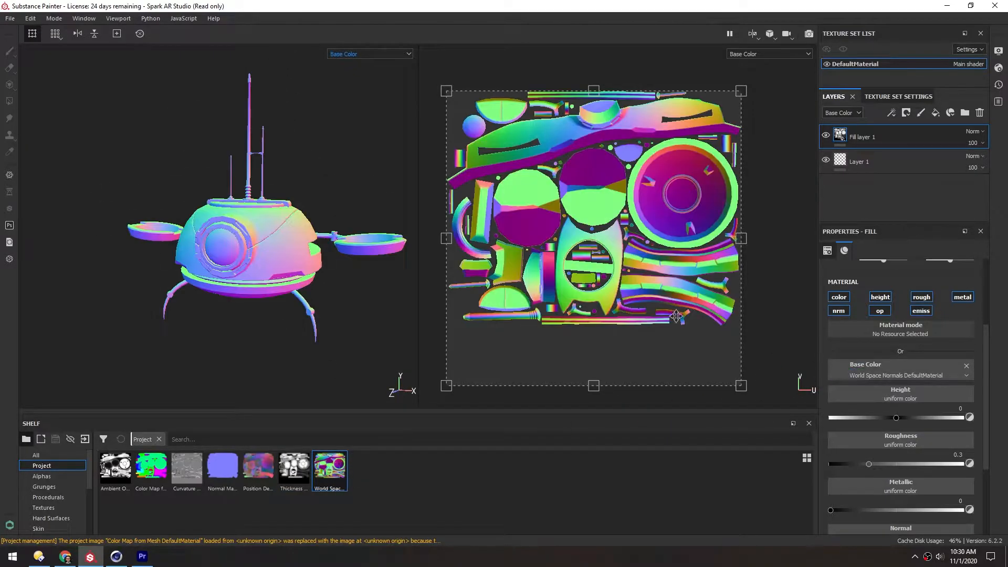
mouse_move(220, 227)
alt+mouse_down()
mouse_move(166, 213)
mouse_move(237, 232)
alt+mouse_up()
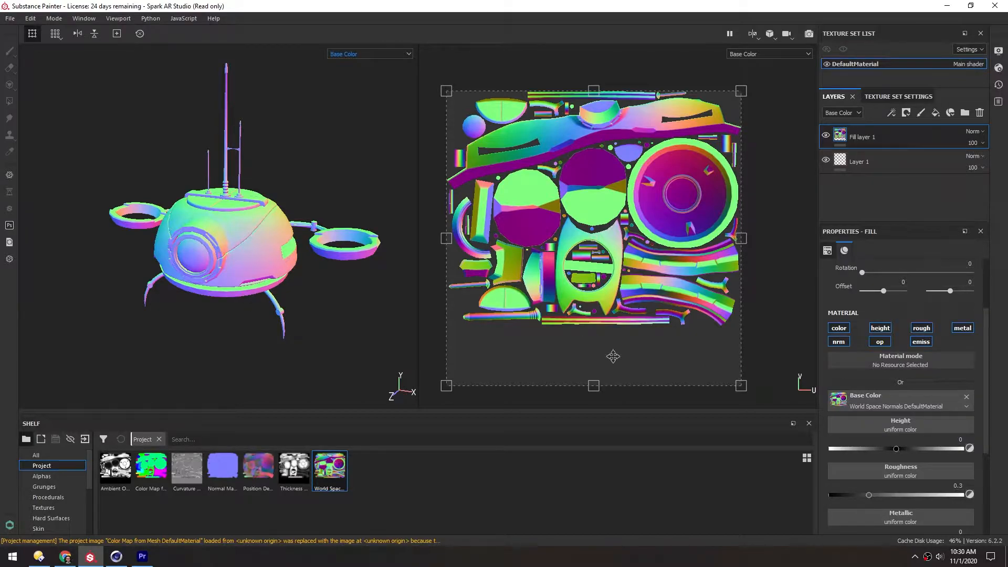
click(966, 397)
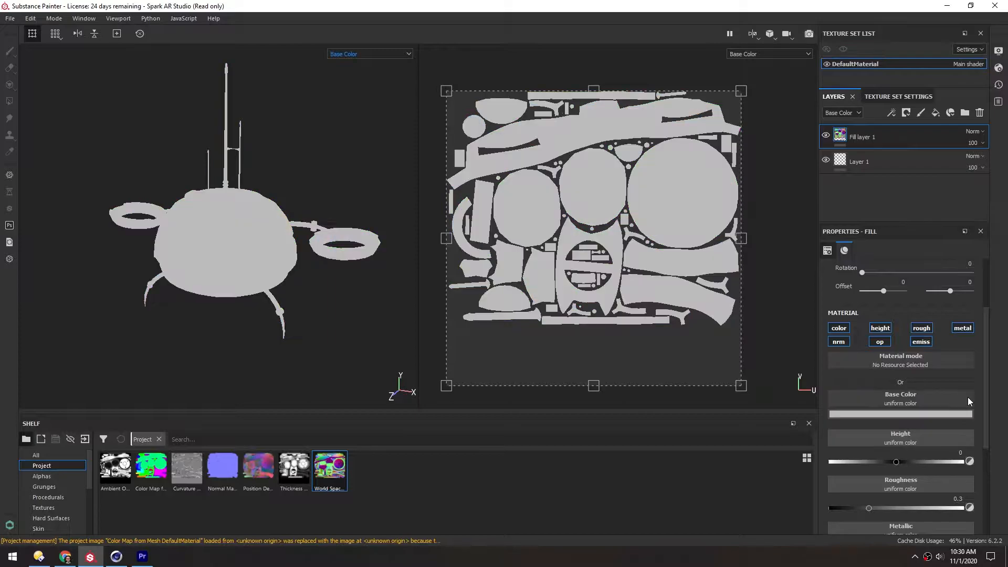
drag(986, 401, 987, 354)
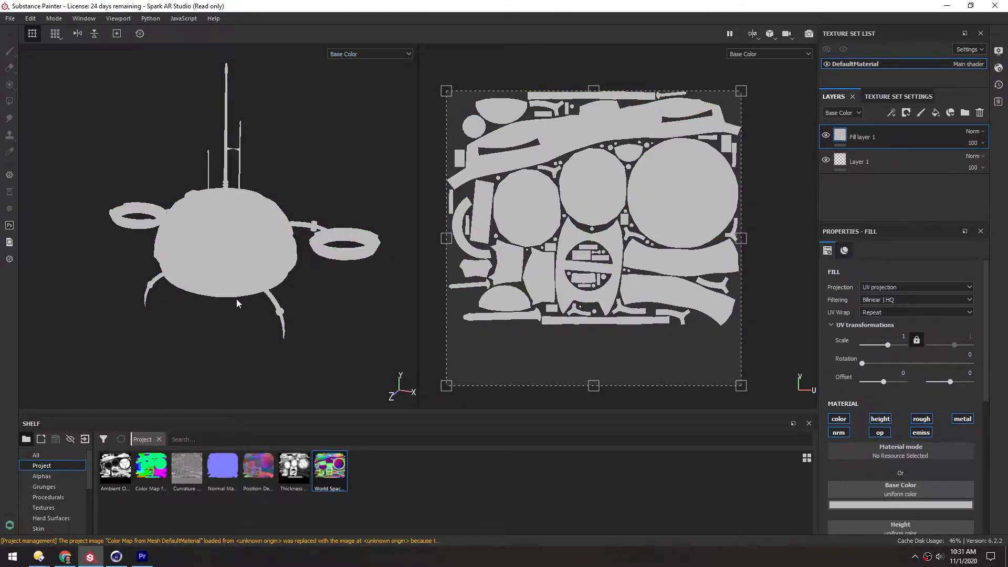
Switch to the Moodboard_Chapter04A.jpg reference image, examine the robot companion's color palette and references, and return to Substance Painter
click(38, 556)
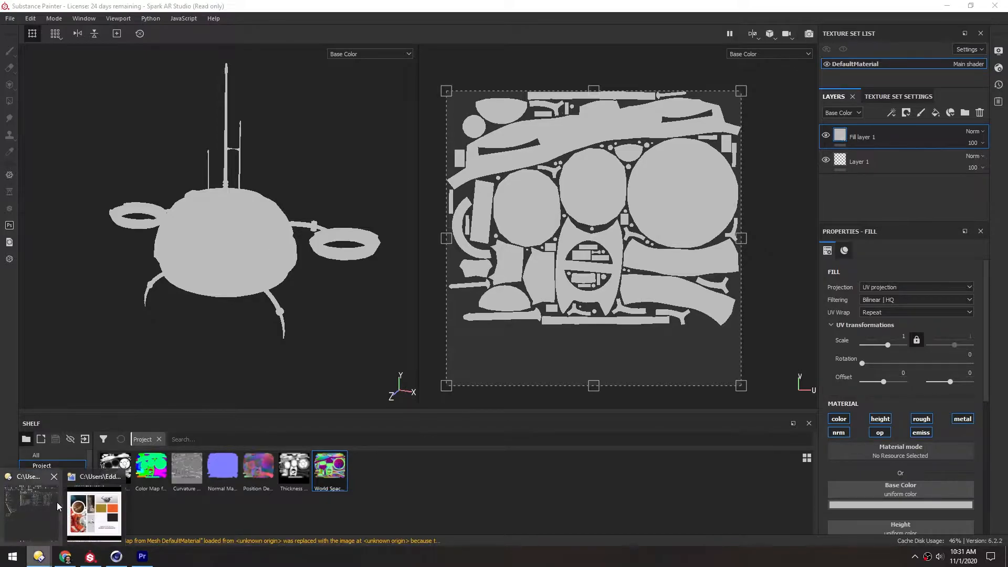
click(91, 520)
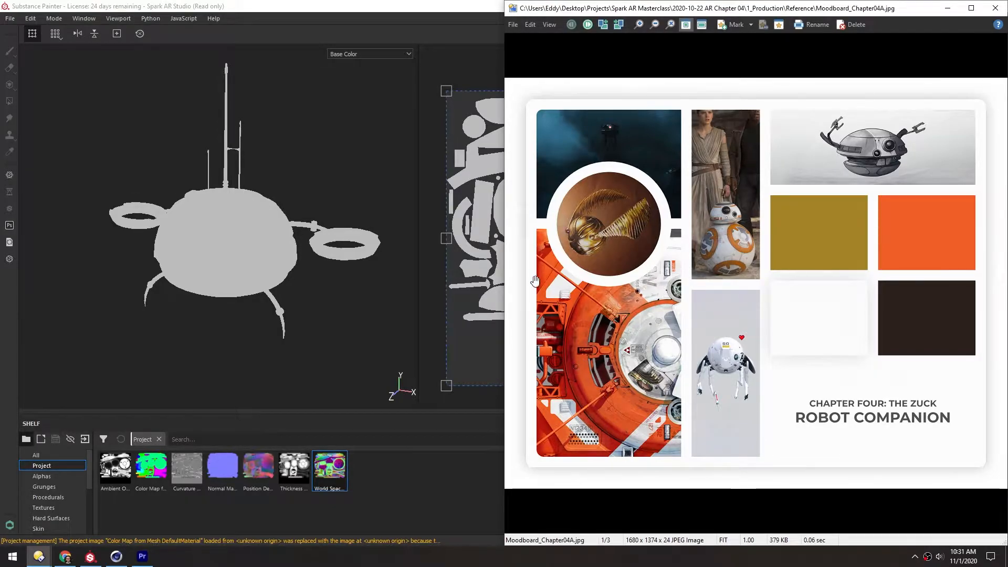
click(435, 8)
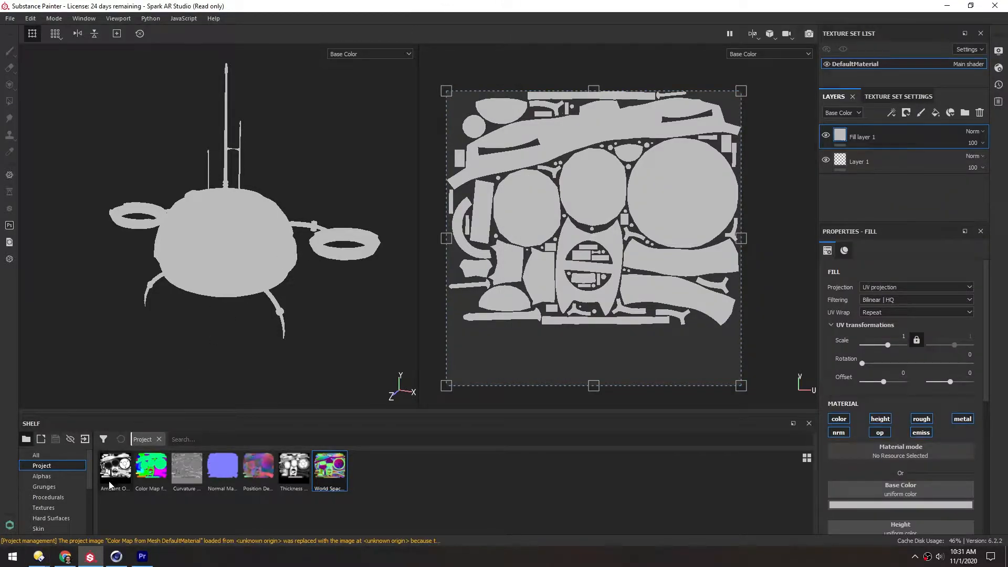
Browse the smart materials library, enlarging its thumbnails to compare the plastic and steel options
scroll(87, 475, down, 3)
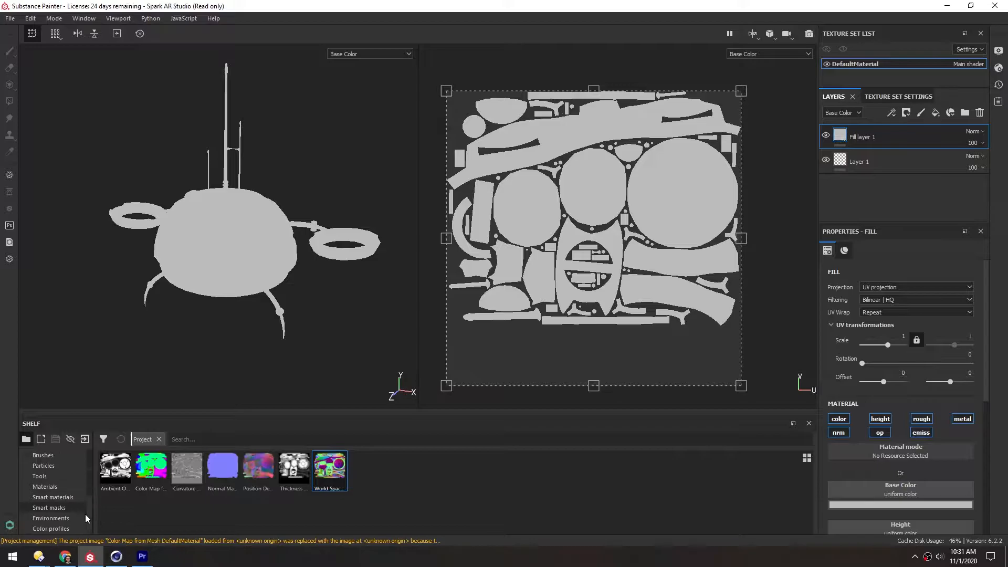
click(64, 497)
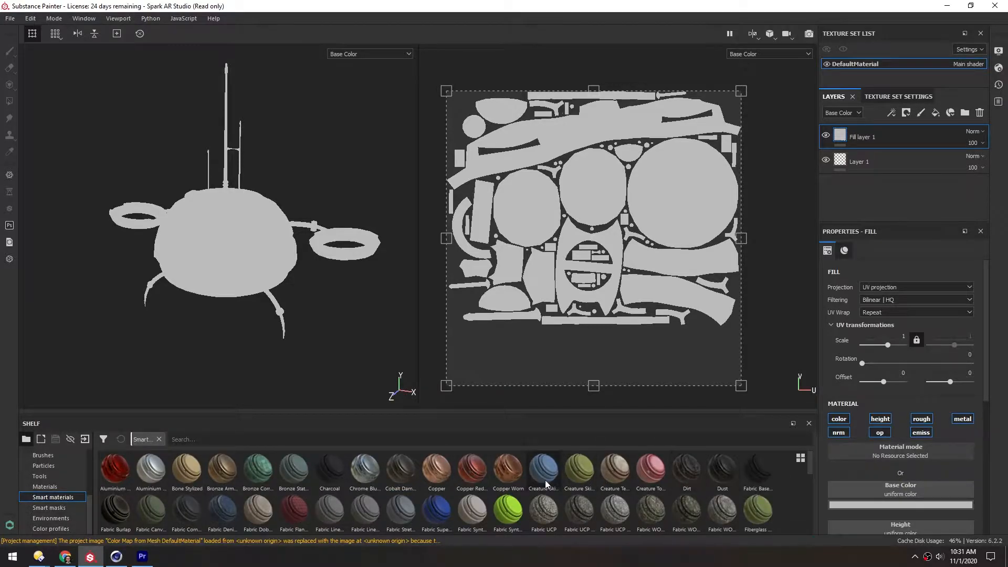
scroll(809, 464, down, 10)
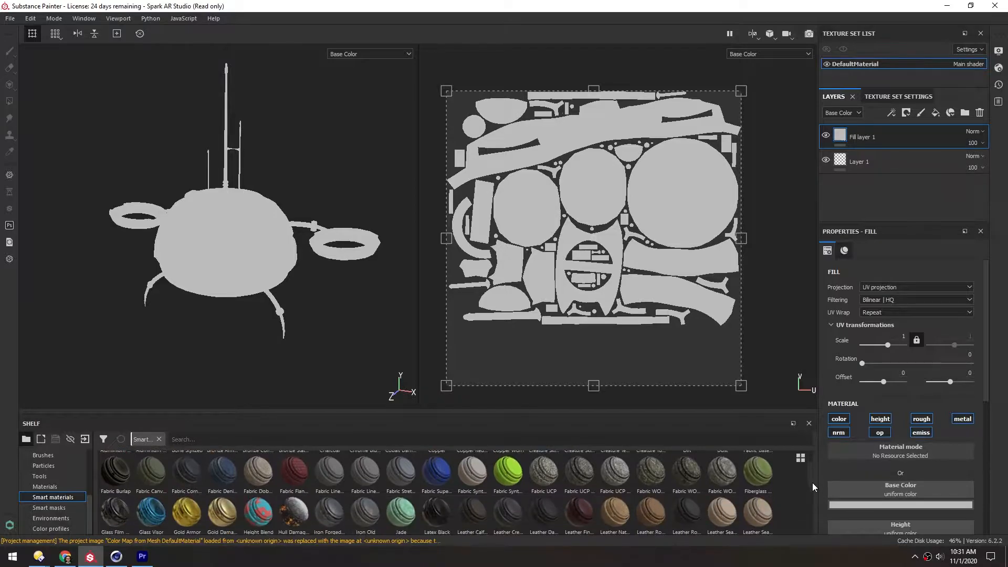
scroll(814, 501, down, 1)
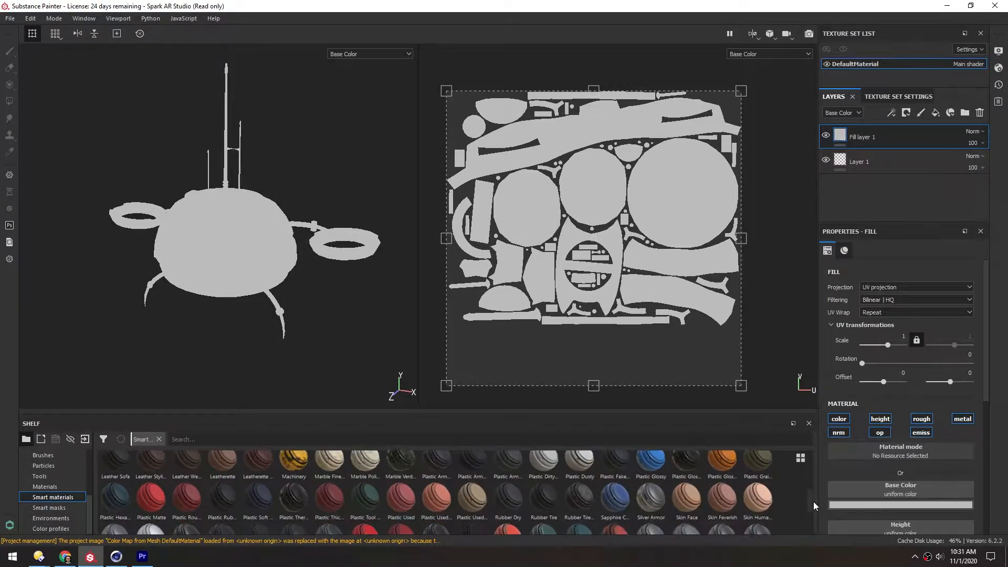
scroll(813, 502, up, 1)
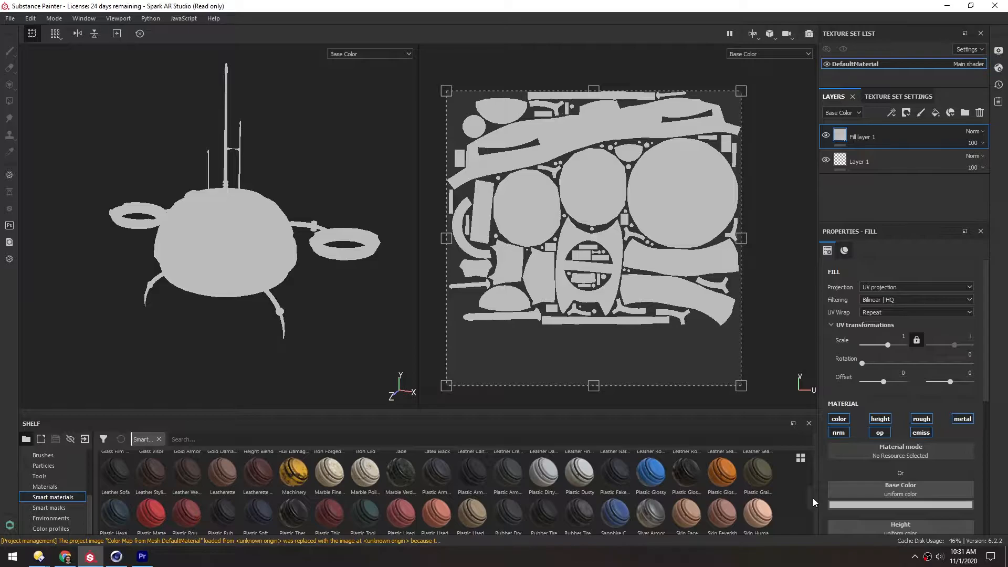
scroll(767, 461, up, 1)
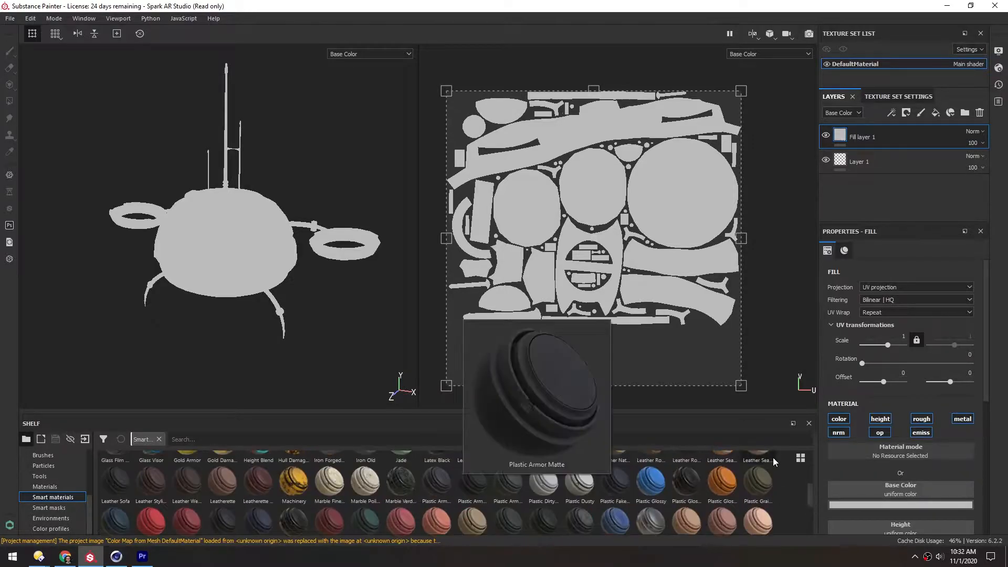
click(800, 458)
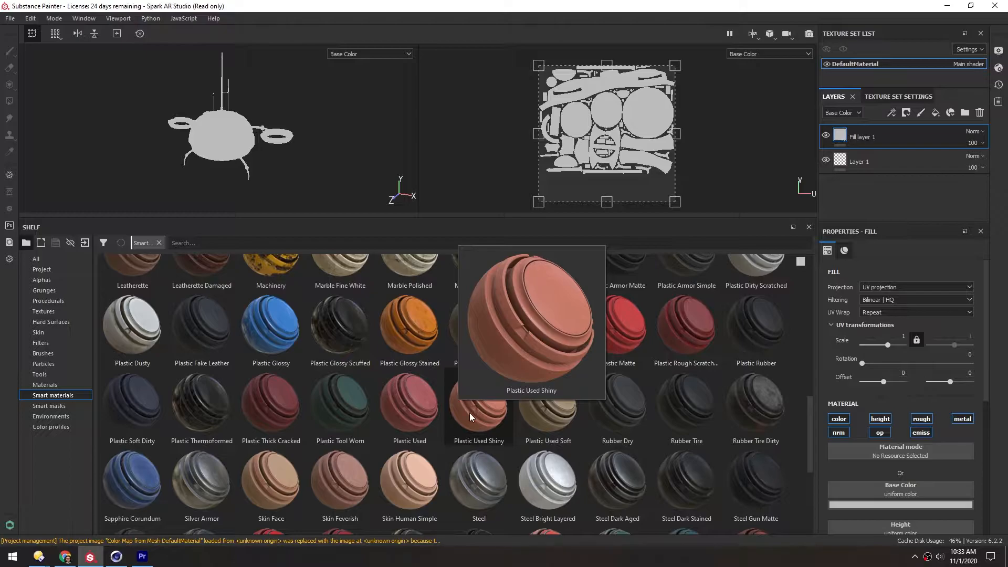
Add the Plastic Used Shiny smart material above the existing layers, and delete Fill layer 1 and Layer 1
click(469, 413)
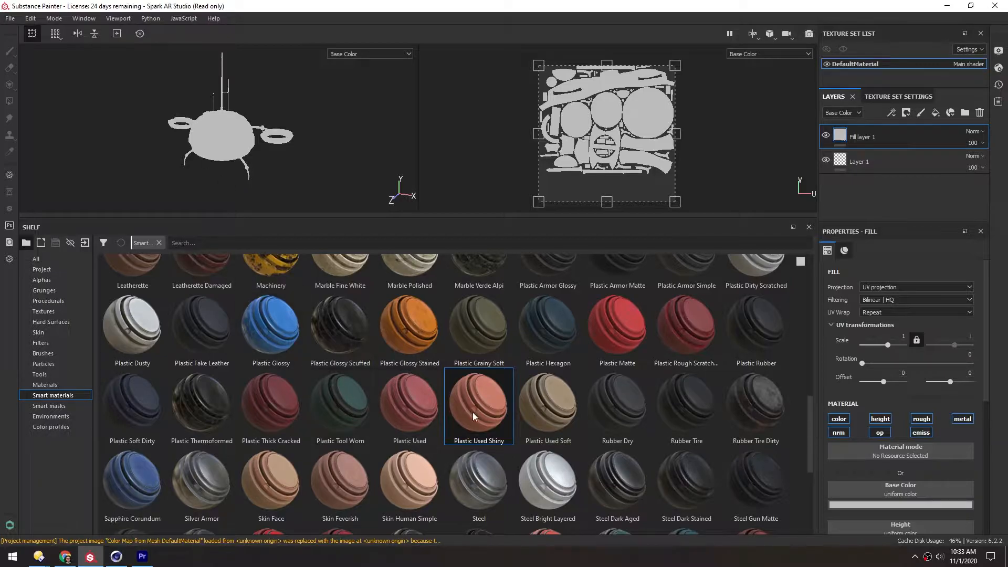
drag(469, 405, 851, 135)
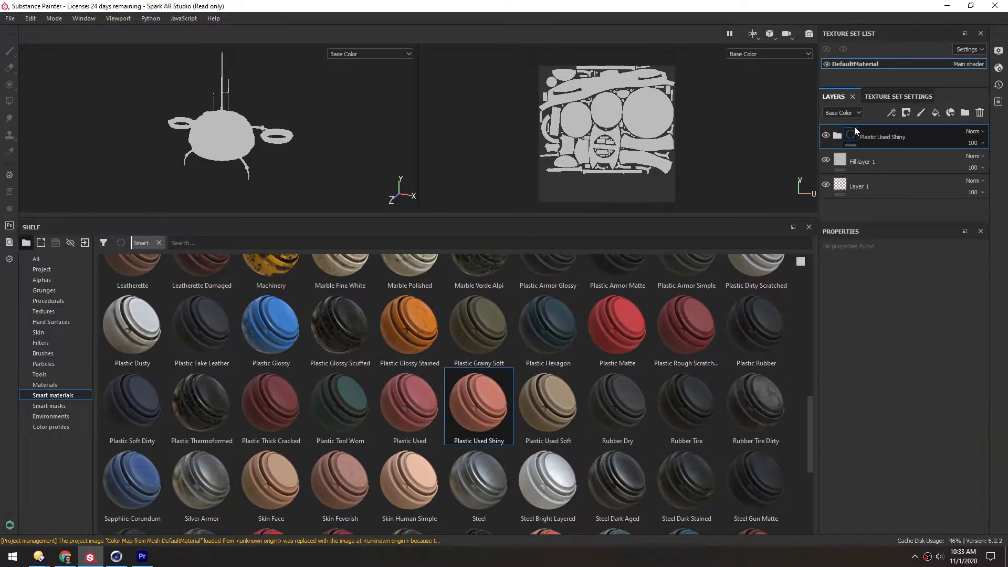
click(921, 162)
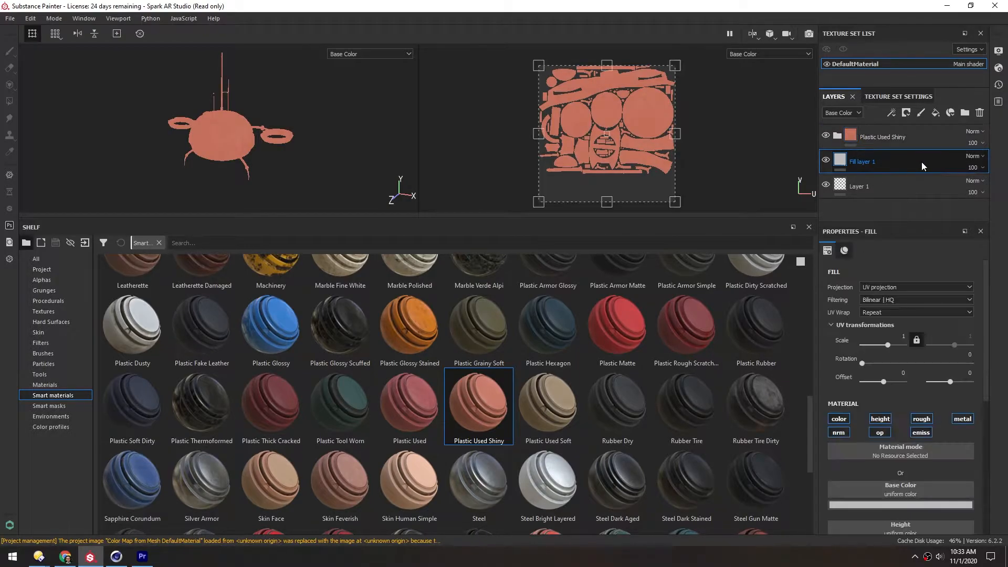
key(Delete)
key(Delete)
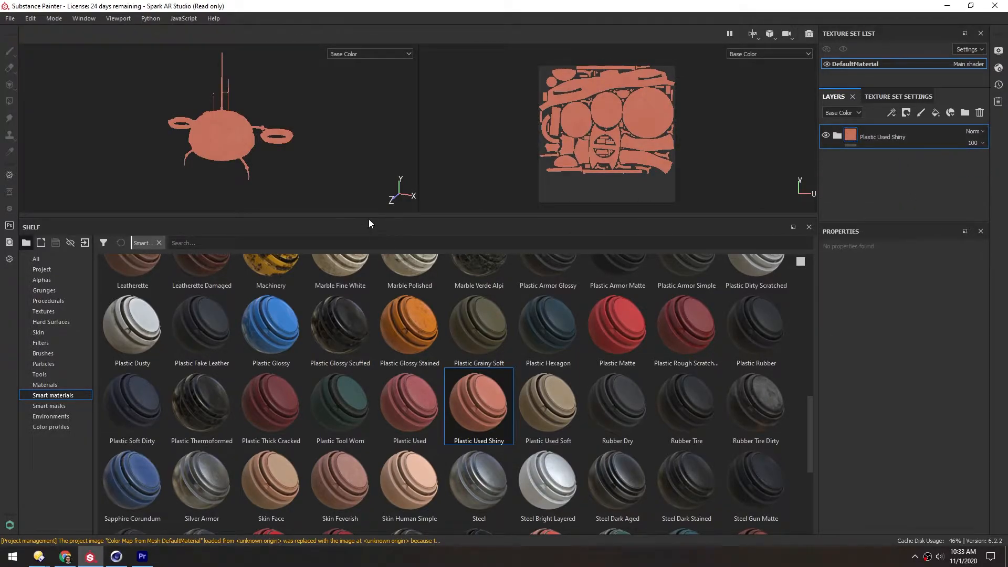
Reduce the material library's height and return it to small thumbnails to give the viewports more room
drag(367, 216, 367, 395)
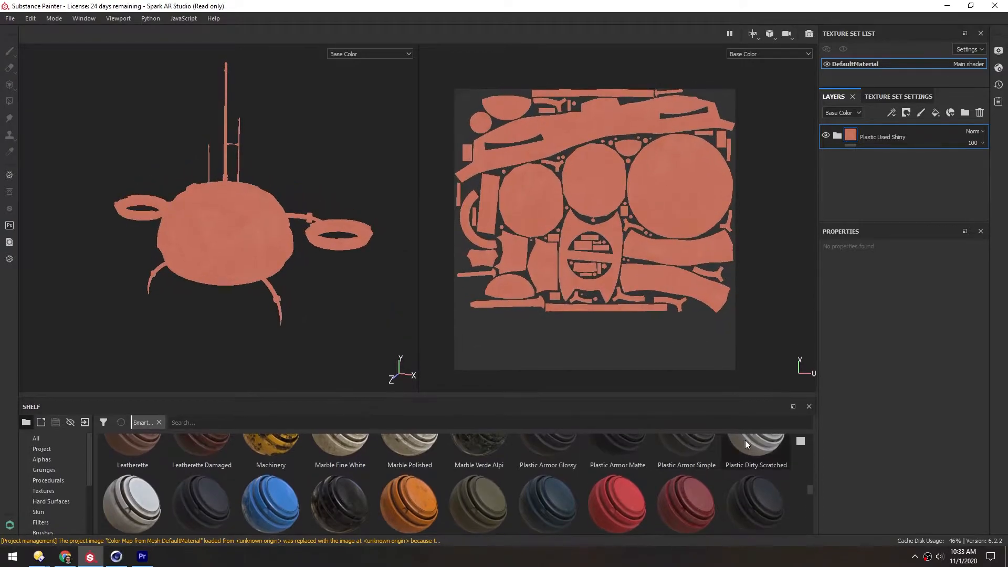
click(802, 440)
click(821, 465)
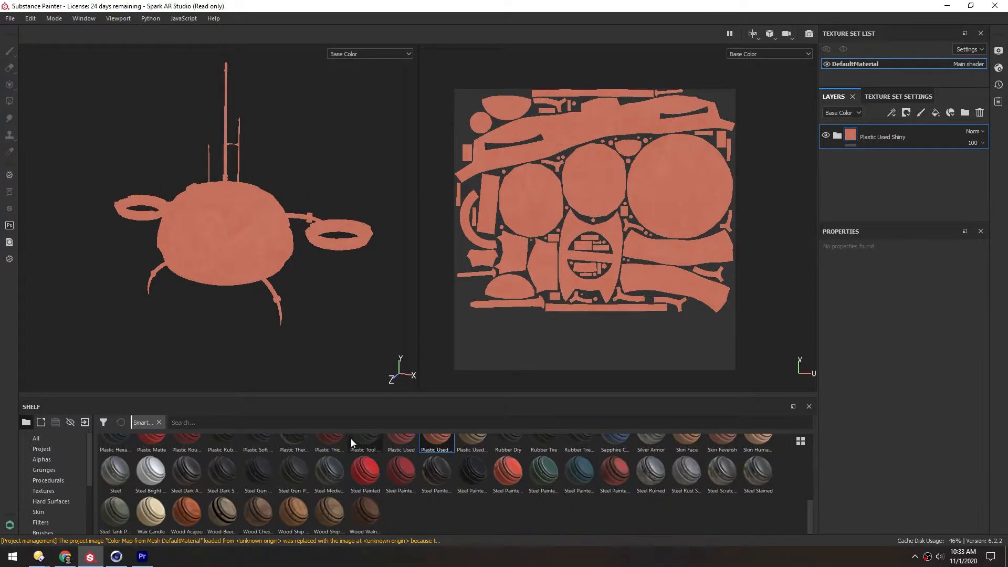
drag(336, 397, 339, 439)
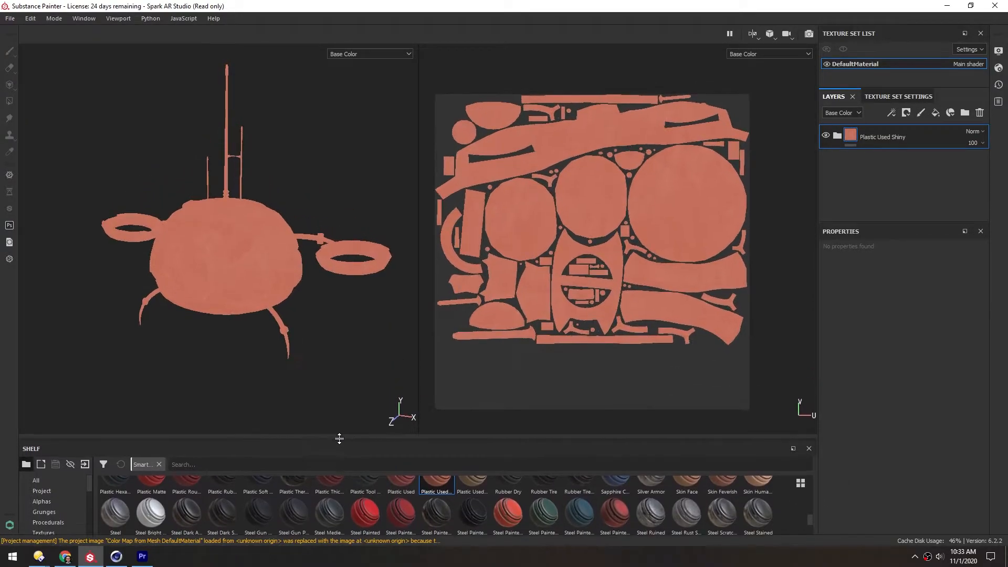
Examine the worn plastic details on the robot's body up close from several angles in the Base Color view
scroll(221, 251, up, 5)
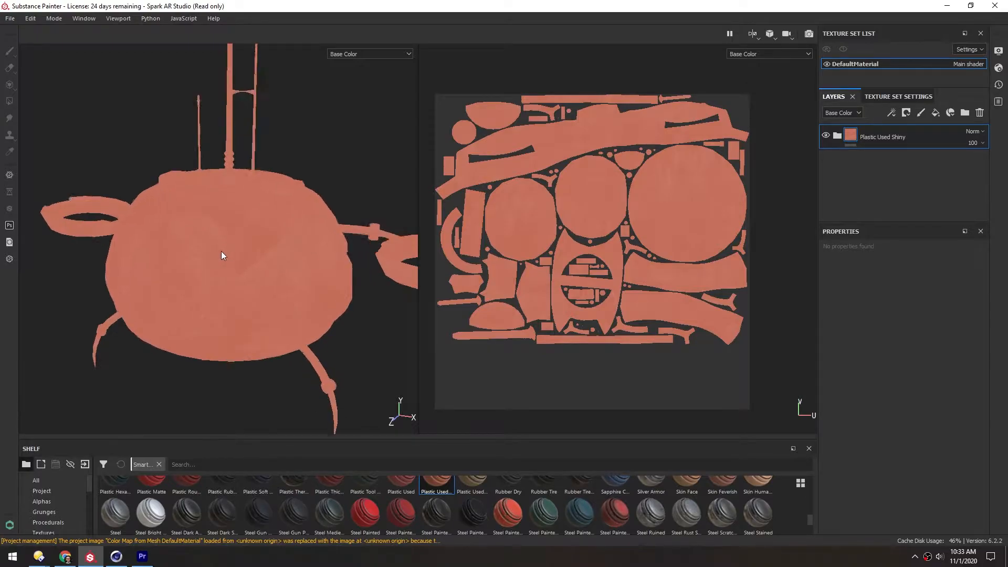
alt+drag(223, 262, 247, 261)
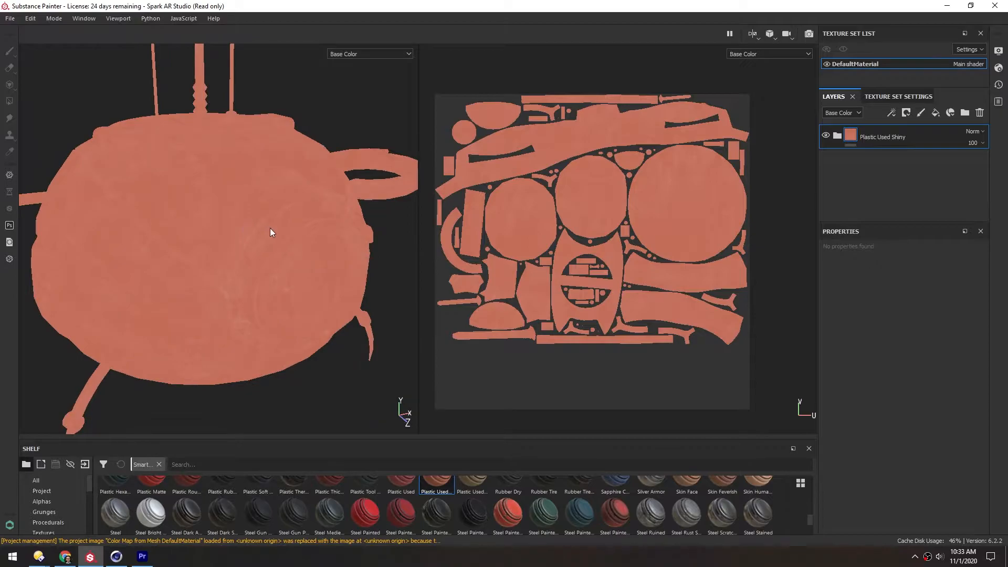
scroll(285, 212, up, 8)
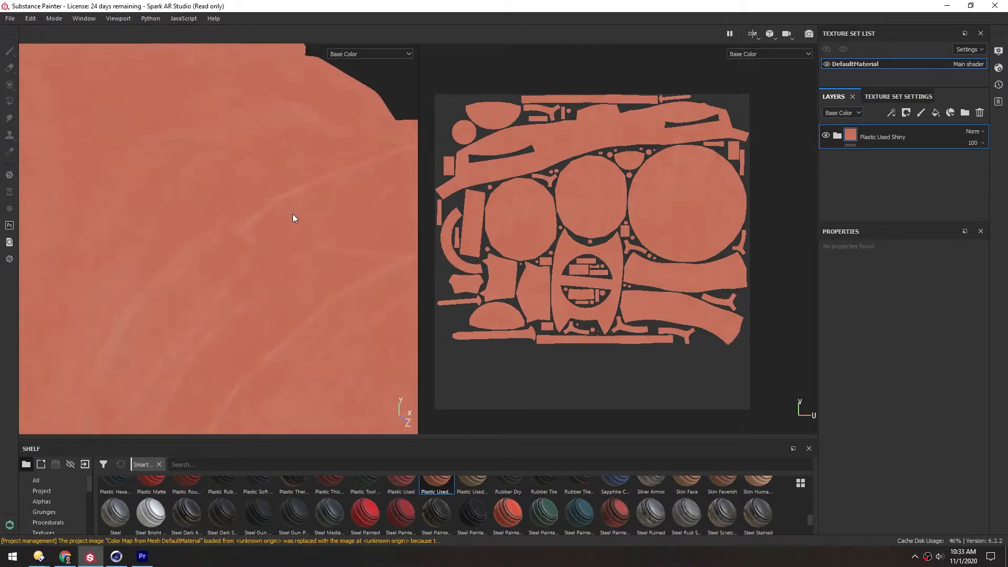
alt+drag(306, 310, 105, 223)
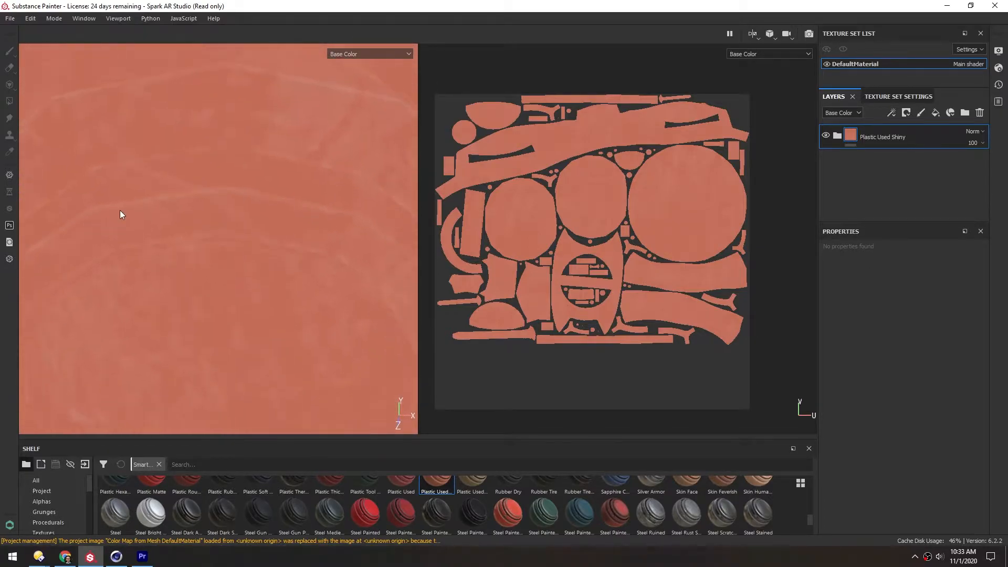
scroll(294, 229, down, 5)
alt+drag(268, 227, 240, 206)
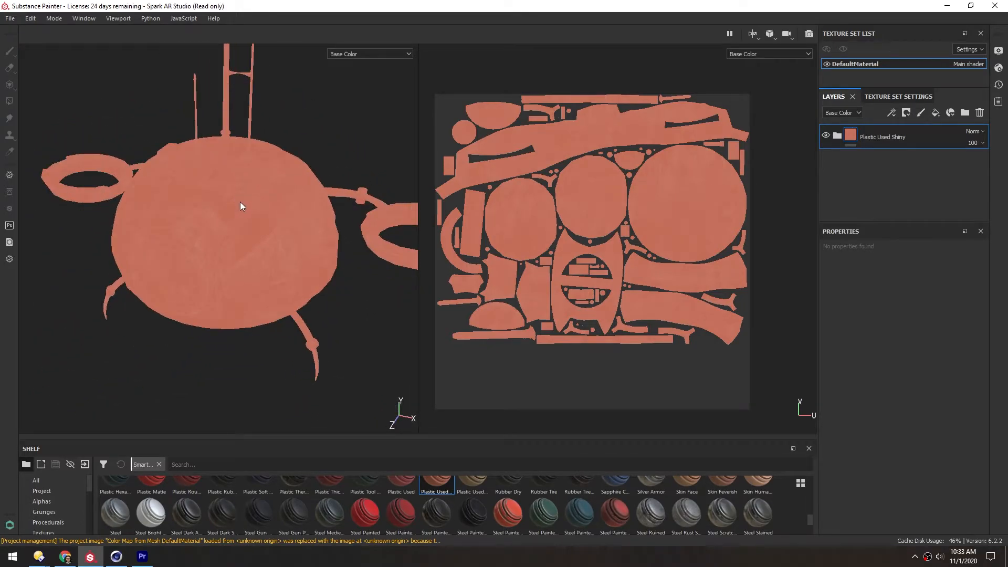
Display the robot in Material view, make more room for the layer stack, and expand the Plastic Used Shiny group
click(336, 54)
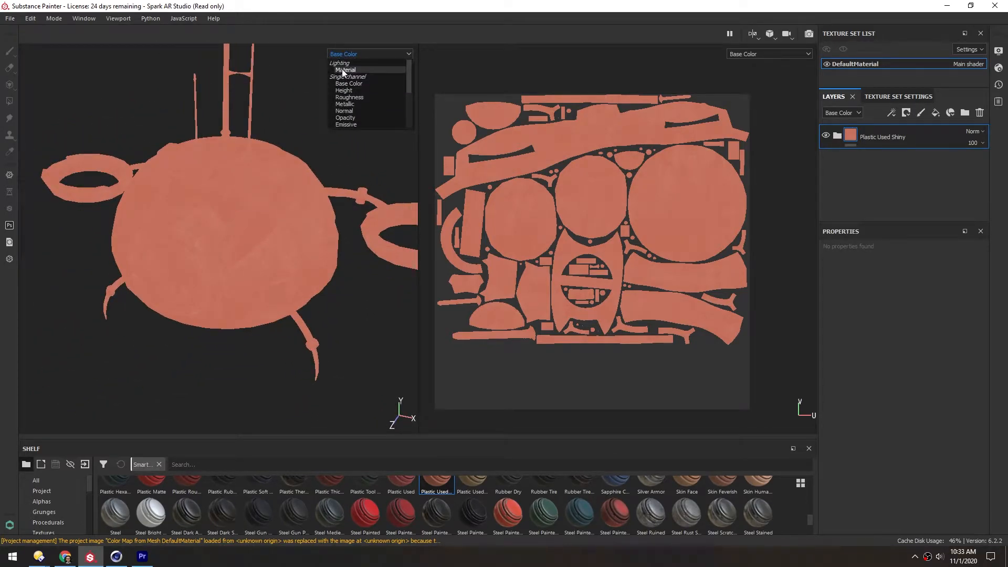
click(342, 70)
mouse_move(245, 209)
alt+mouse_down()
mouse_move(221, 222)
mouse_move(248, 191)
mouse_move(268, 207)
mouse_move(210, 209)
mouse_move(220, 209)
mouse_move(212, 218)
mouse_move(243, 213)
alt+mouse_up()
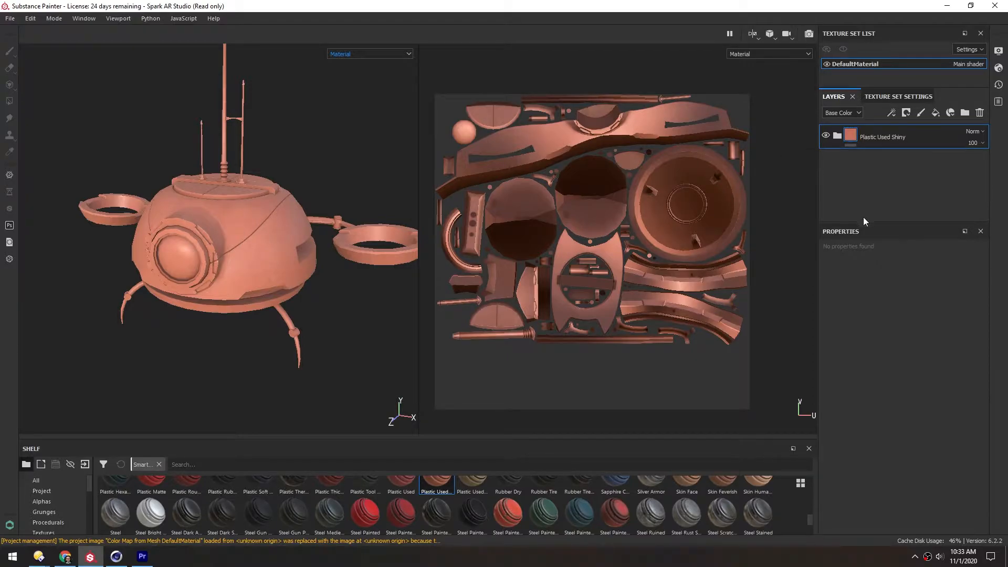
drag(864, 220, 864, 314)
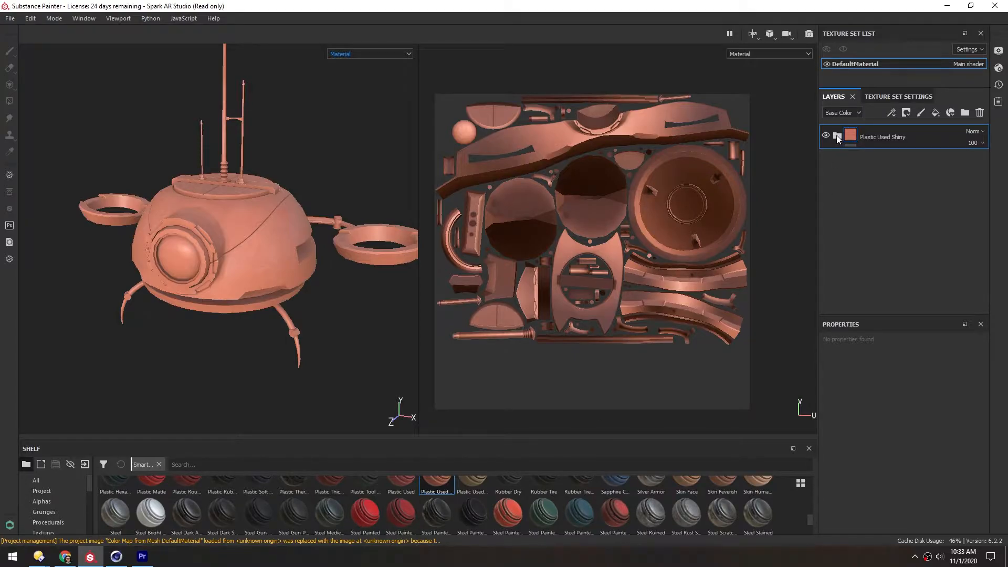
click(836, 135)
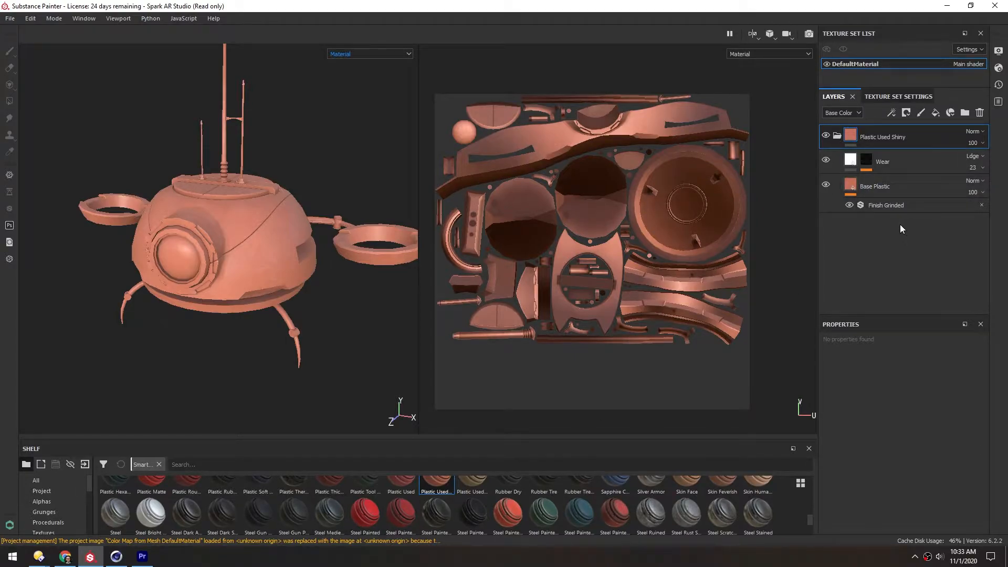
Set the Base Plastic layer's base color to a light grey-white of about 0.671
click(851, 186)
drag(894, 271, 893, 229)
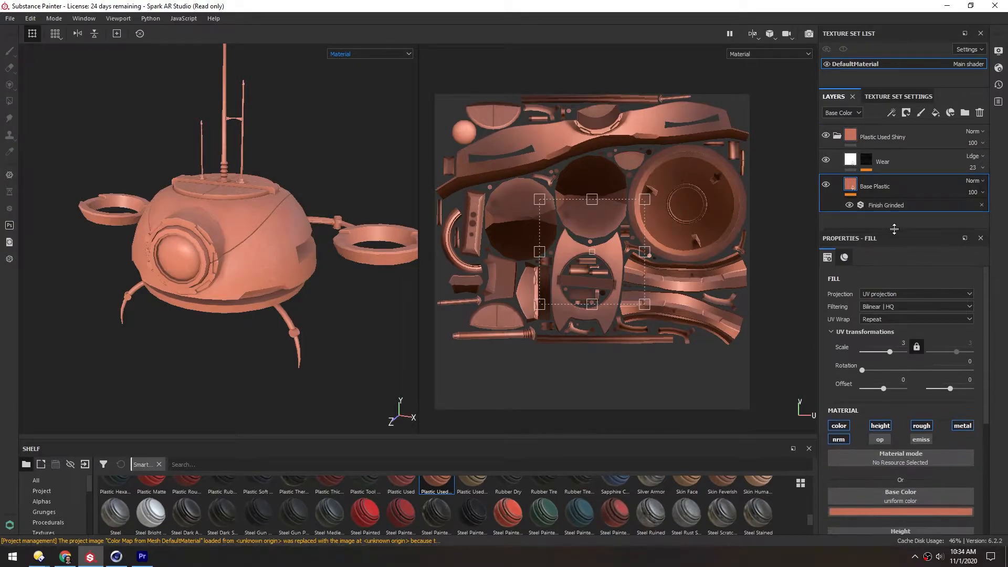
scroll(939, 367, down, 5)
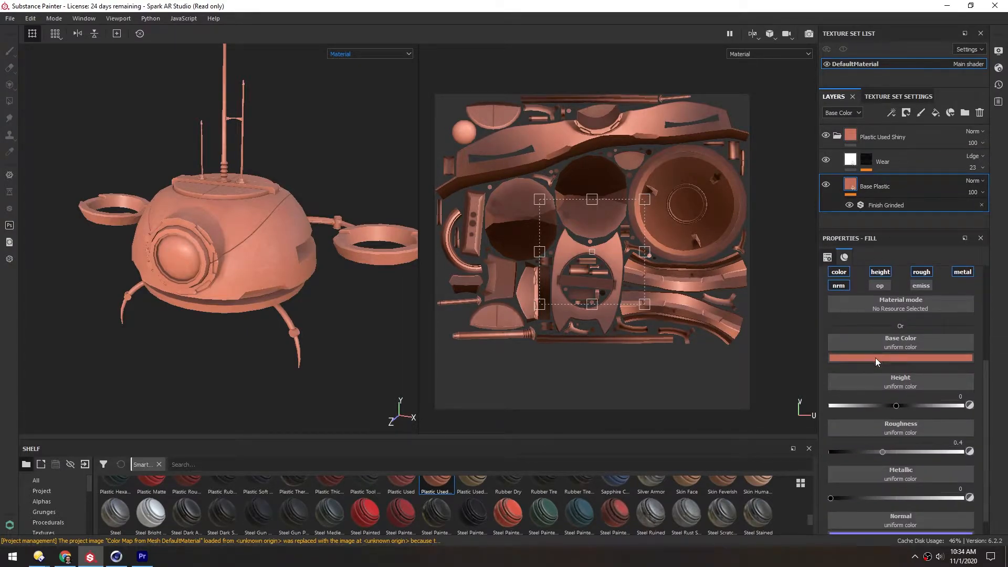
click(874, 358)
mouse_move(880, 389)
mouse_down()
mouse_move(858, 380)
mouse_move(862, 394)
mouse_up()
click(840, 221)
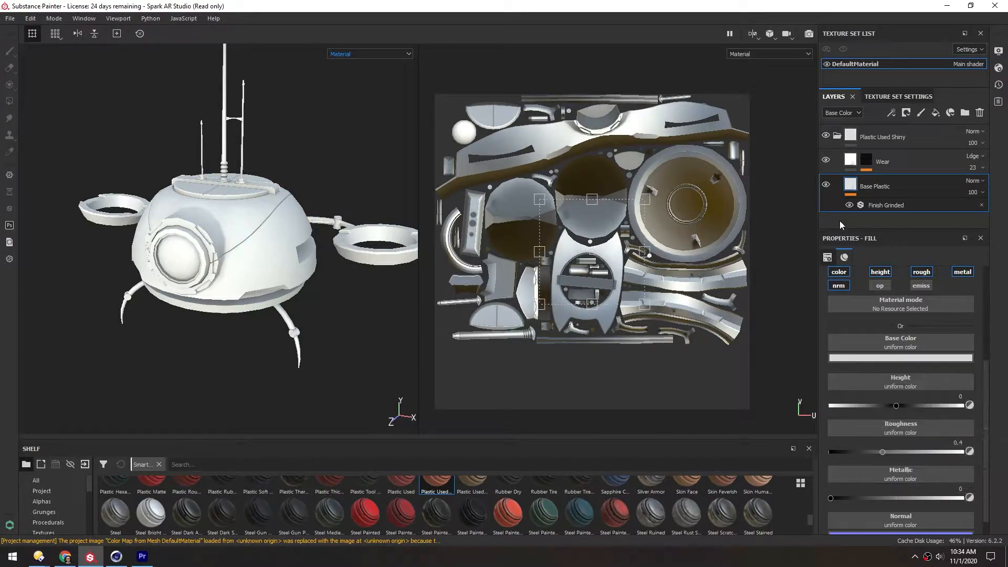
Examine the recolored plastic on the robot's eye, body and antennas up close and from several angles
scroll(142, 247, up, 3)
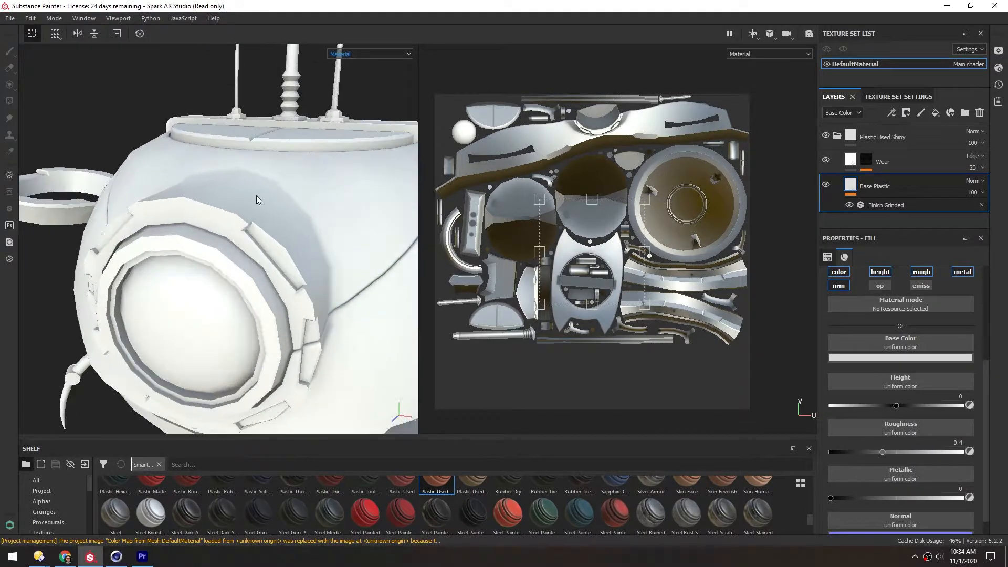
scroll(257, 198, up, 2)
scroll(232, 171, up, 2)
alt+drag(203, 161, 230, 183)
scroll(218, 200, down, 2)
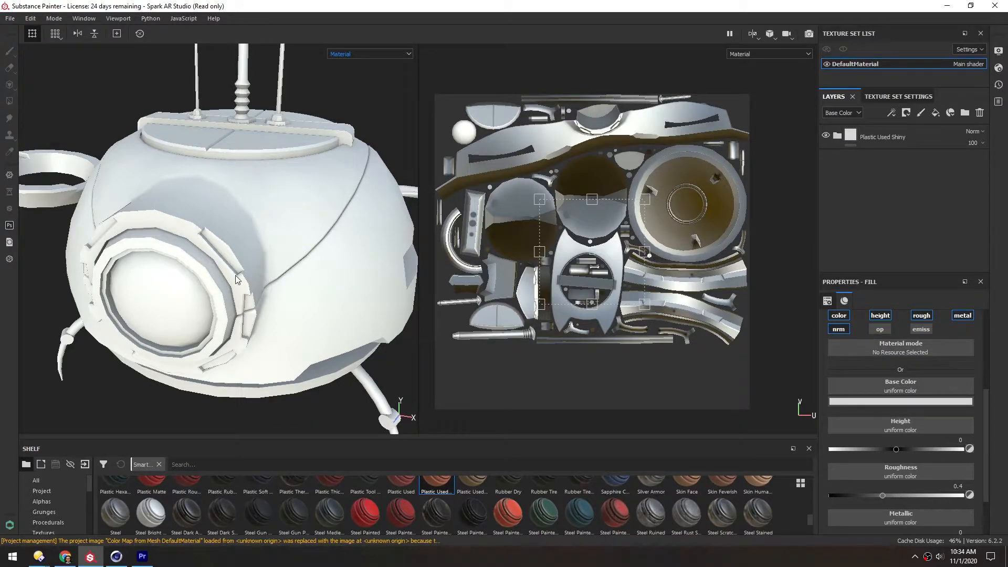
scroll(200, 202, down, 3)
alt+drag(200, 202, 332, 295)
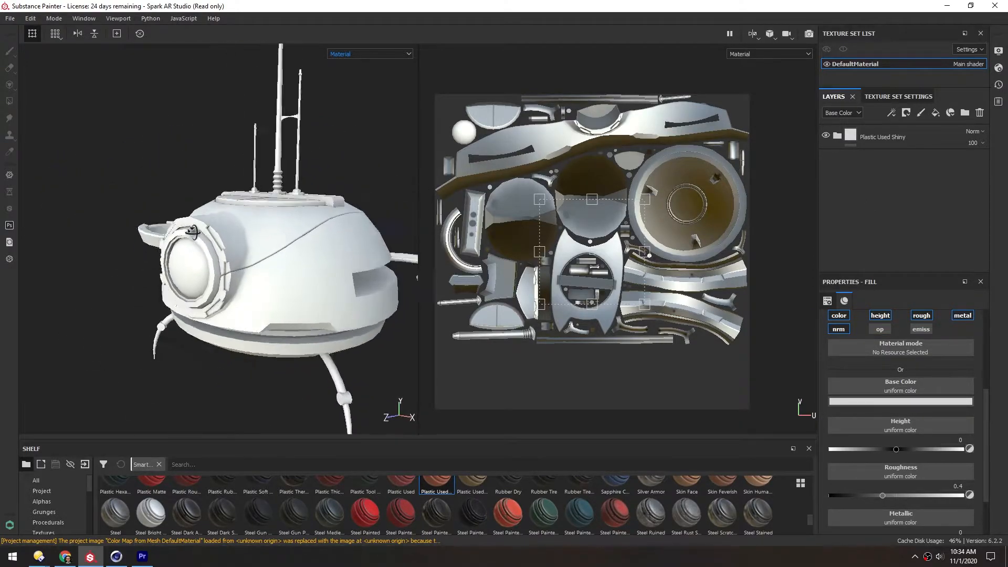
alt+drag(301, 202, 787, 179)
Duplicate the Plastic Used Shiny group and add a black mask to the copy
drag(918, 137, 906, 127)
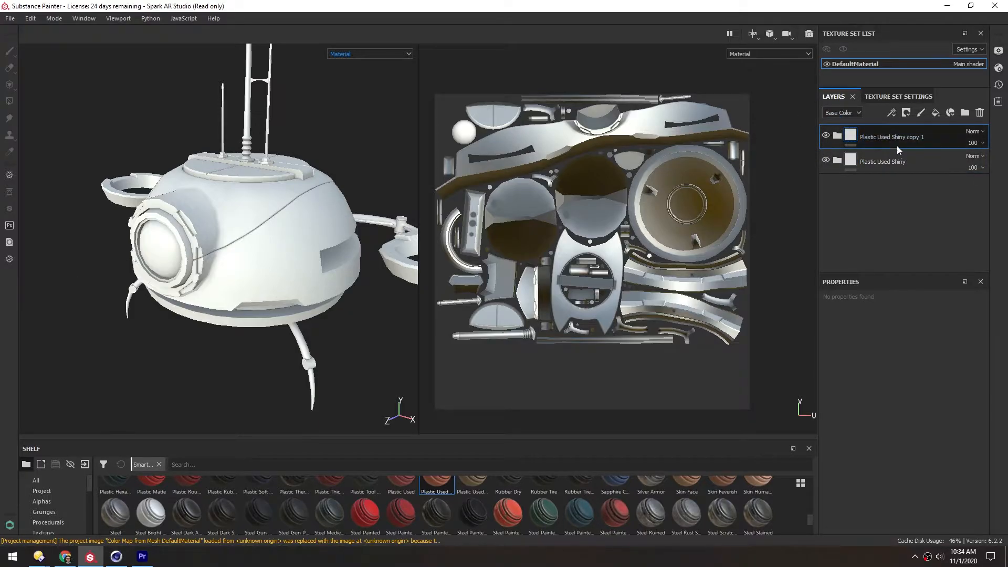
right_click(848, 138)
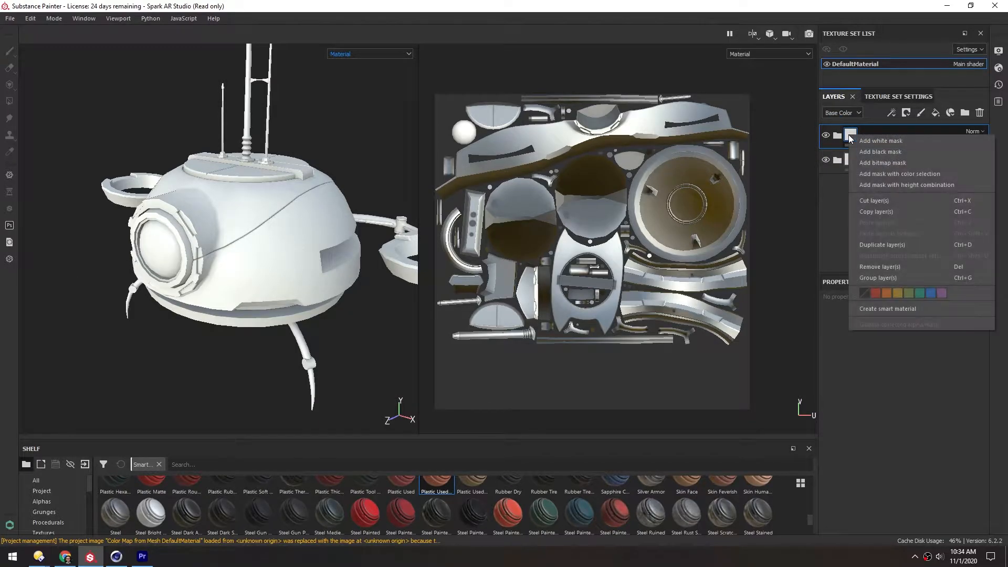
click(879, 152)
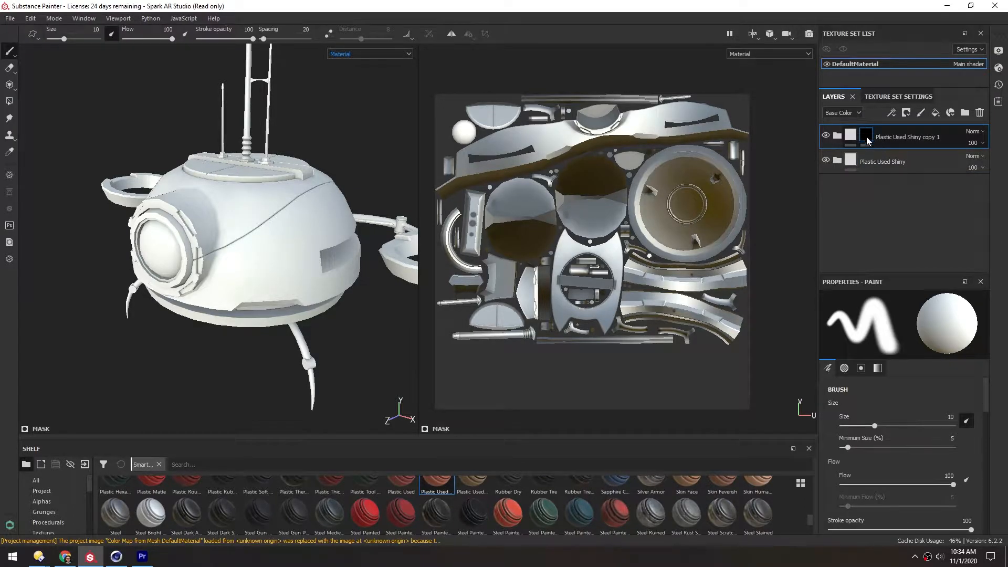
mouse_move(241, 235)
alt+mouse_down()
mouse_move(243, 225)
mouse_move(245, 237)
alt+mouse_up()
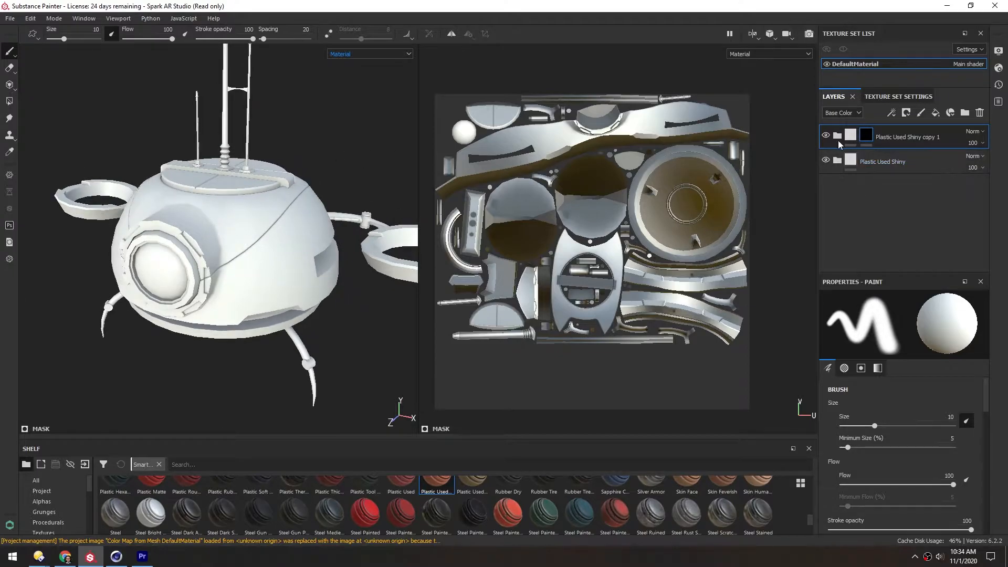
Expand the duplicated group and place the texturing window side by side with the Moodboard_Chapter04A.jpg reference
click(837, 136)
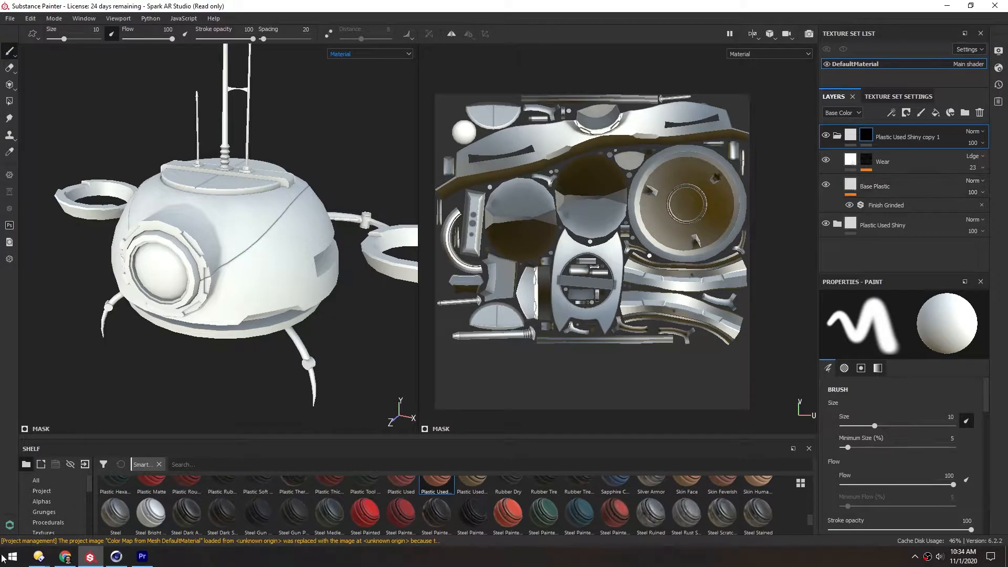
mouse_move(38, 557)
click(95, 507)
mouse_move(318, 3)
mouse_down()
mouse_move(51, 76)
mouse_move(1, 99)
mouse_up()
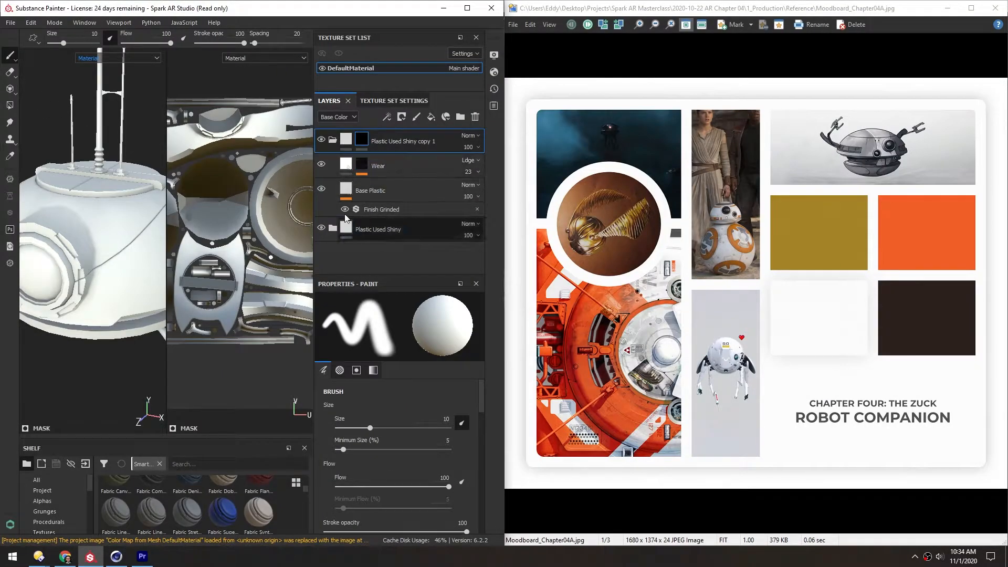
Set the duplicated Base Plastic's base color by sampling the moodboard's orange swatch, and restore the texturing window to full size
click(349, 190)
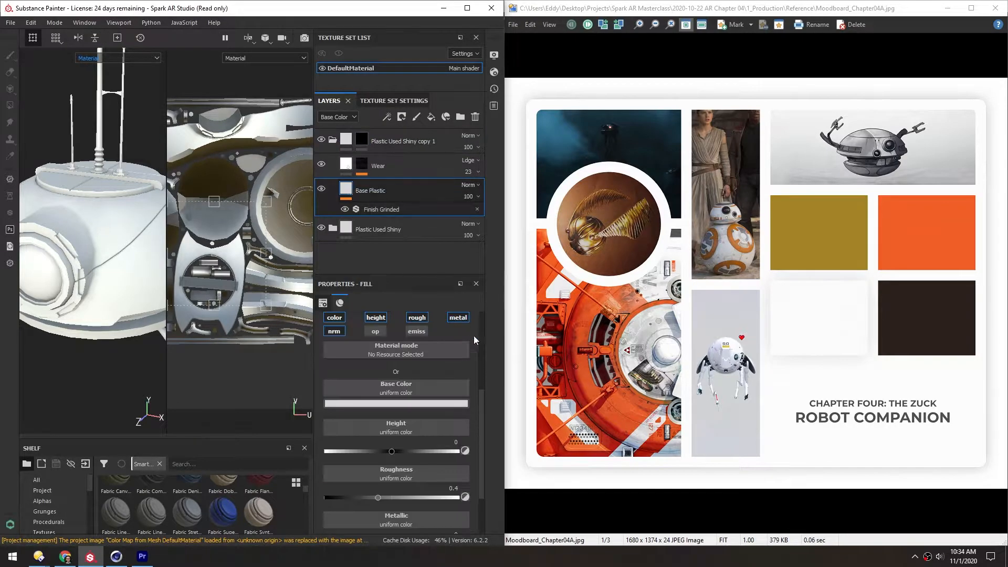
click(378, 404)
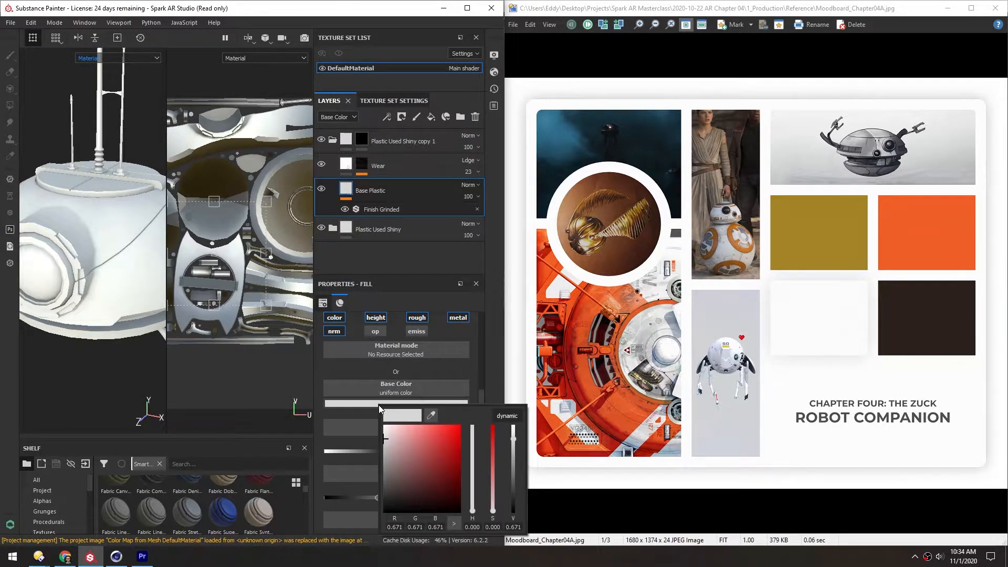
click(431, 414)
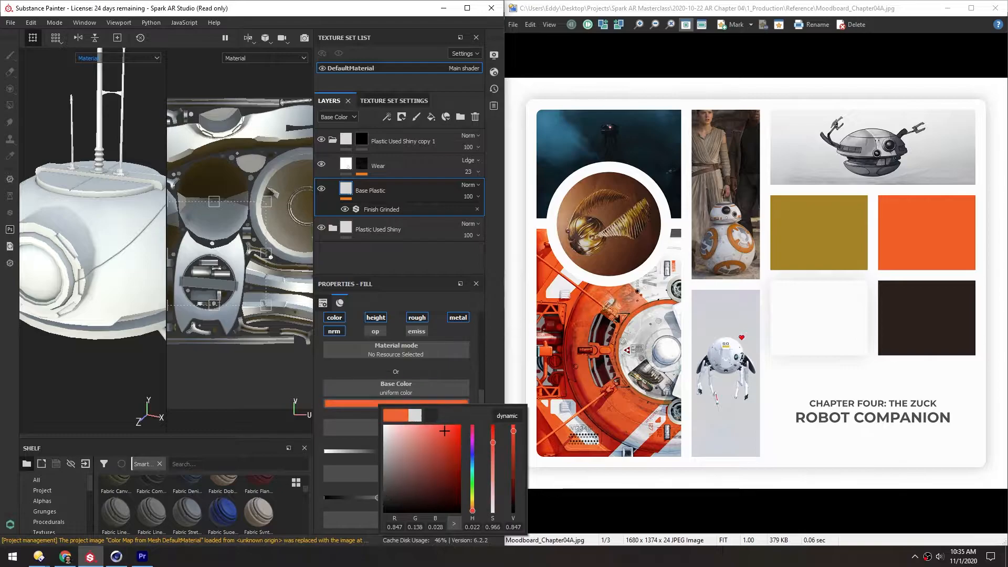
click(908, 231)
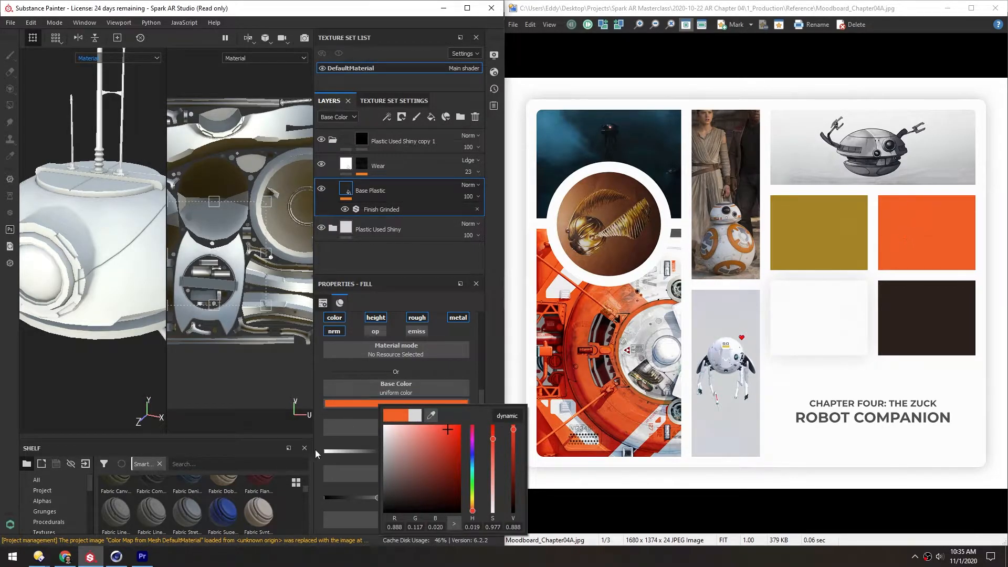
click(425, 253)
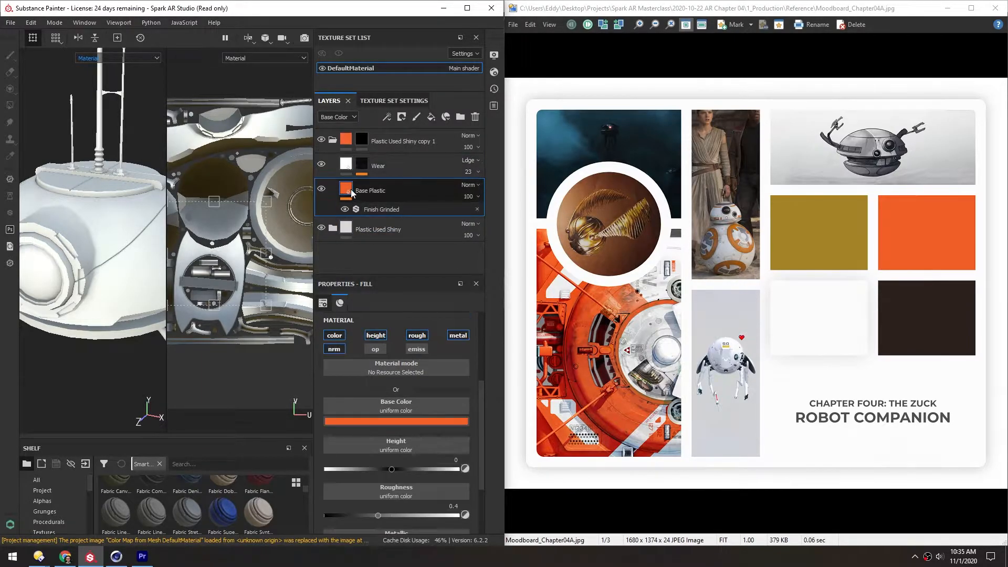
click(467, 9)
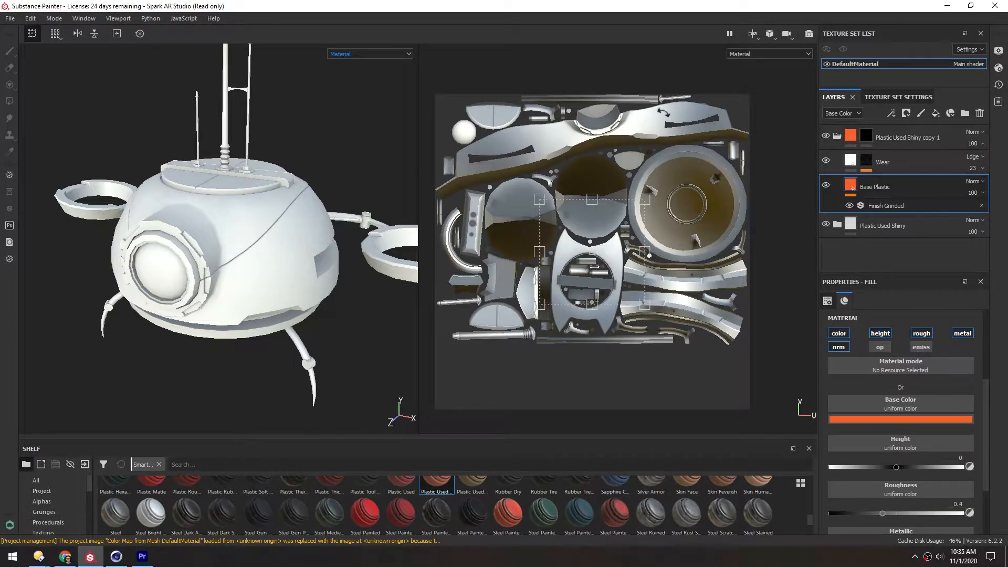
Collapse the Plastic Used Shiny copy 1 group and target its black mask with the Polygon Fill tool
click(837, 137)
click(866, 138)
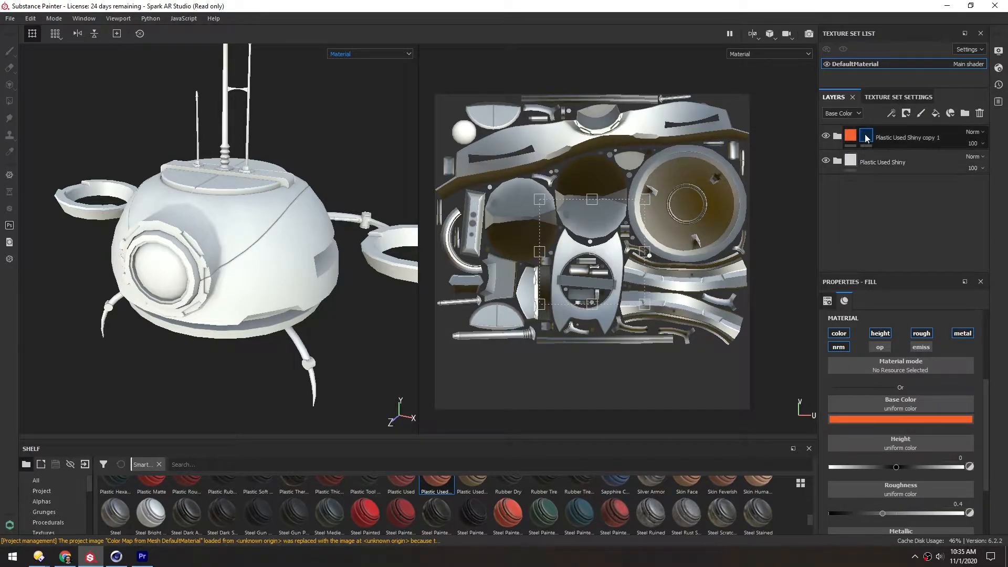
click(9, 102)
Try filling the robot's whole body on the mask in mesh fill mode, and undo the fill
click(65, 34)
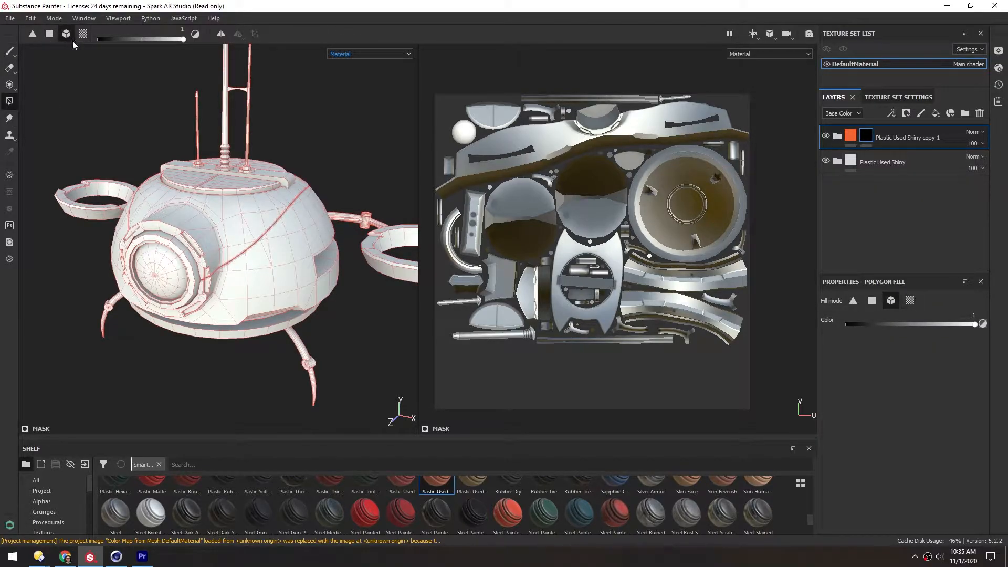
alt+drag(239, 213, 249, 248)
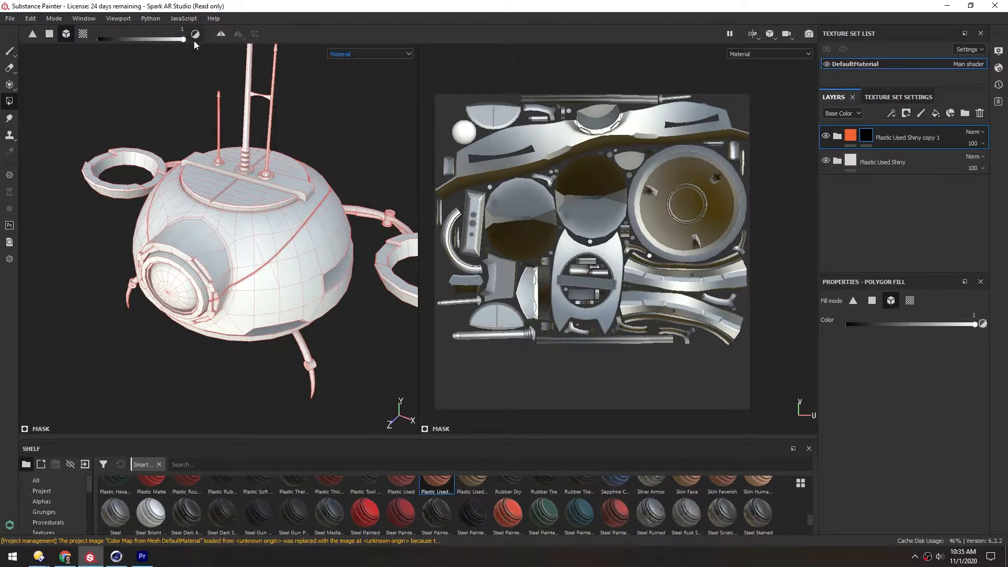
click(252, 234)
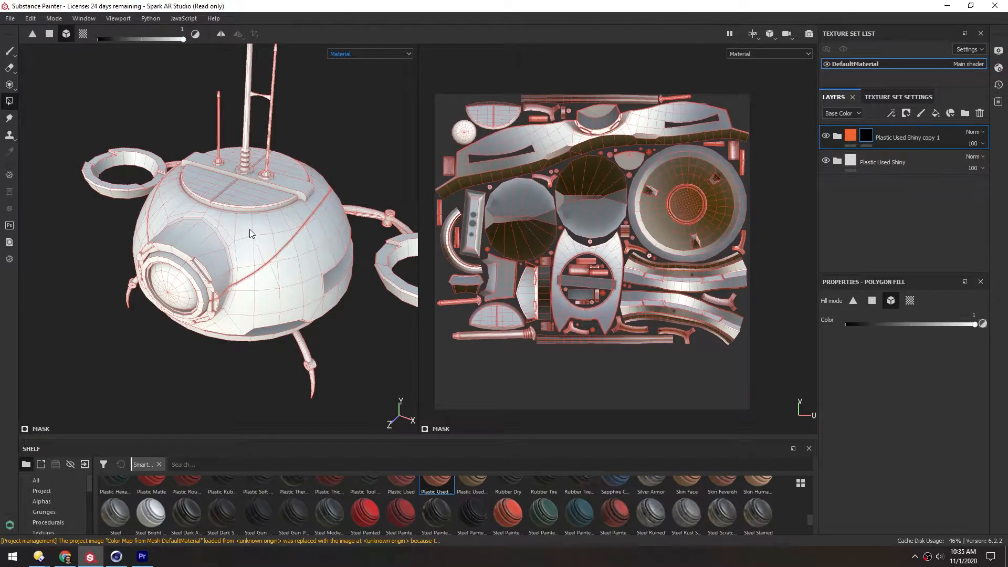
click(250, 229)
alt+drag(250, 240, 301, 177)
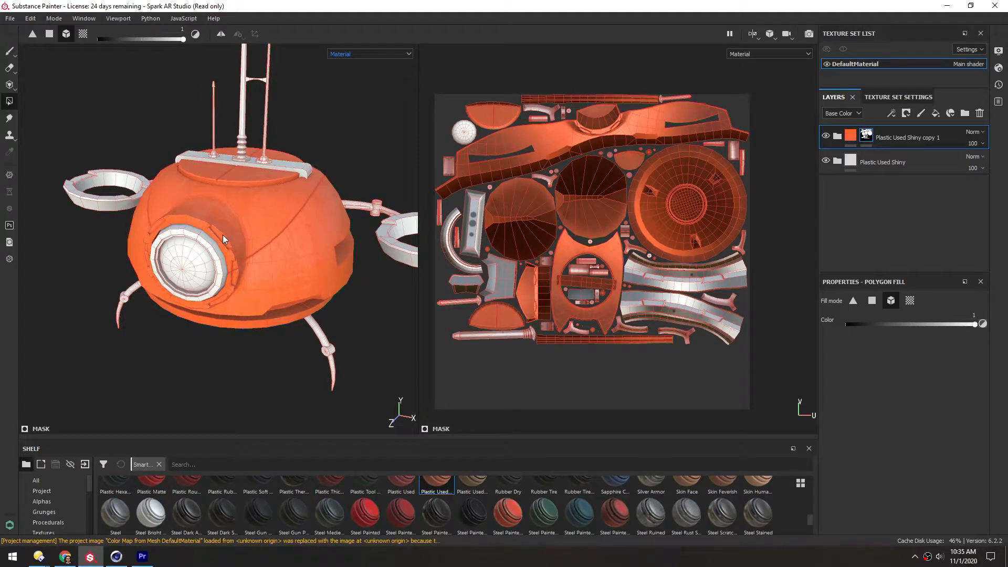
key(ctrl+z)
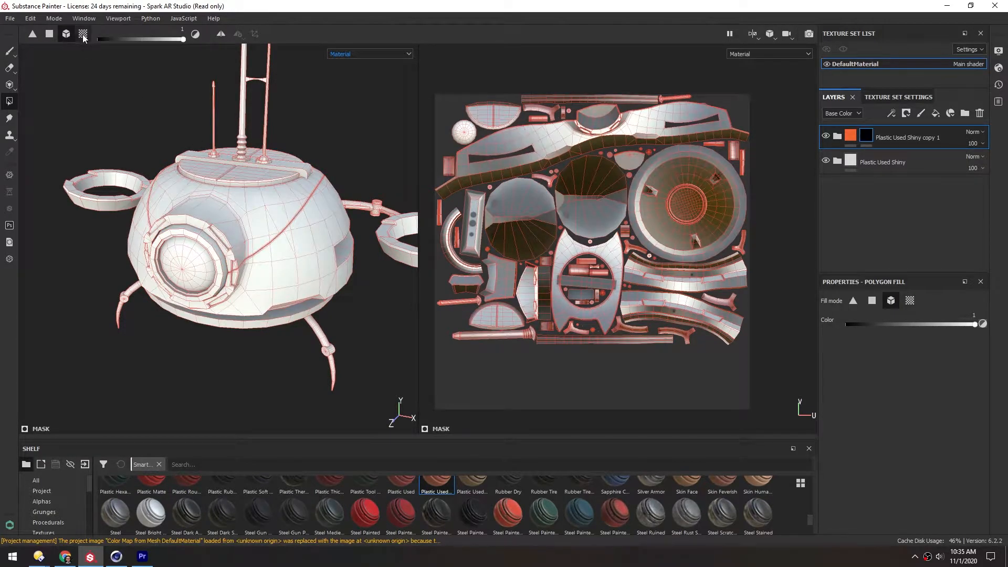
Fill the upper front shell and the housing around the eye on the mask using UV chunk fill mode
click(83, 34)
click(264, 219)
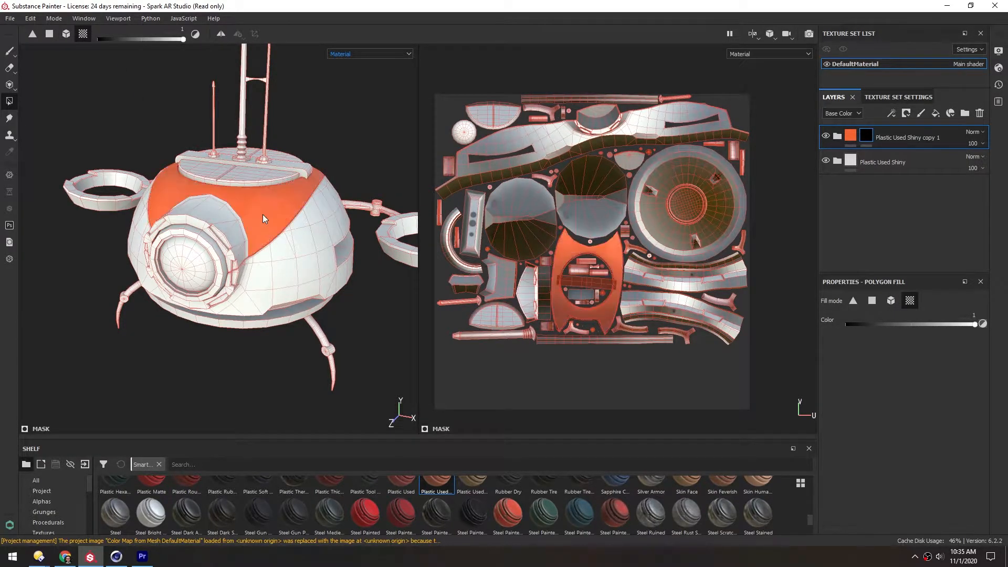
alt+drag(268, 215, 252, 180)
click(200, 217)
Examine the orange areas on the robot against their UV islands in the Base Color view
click(362, 54)
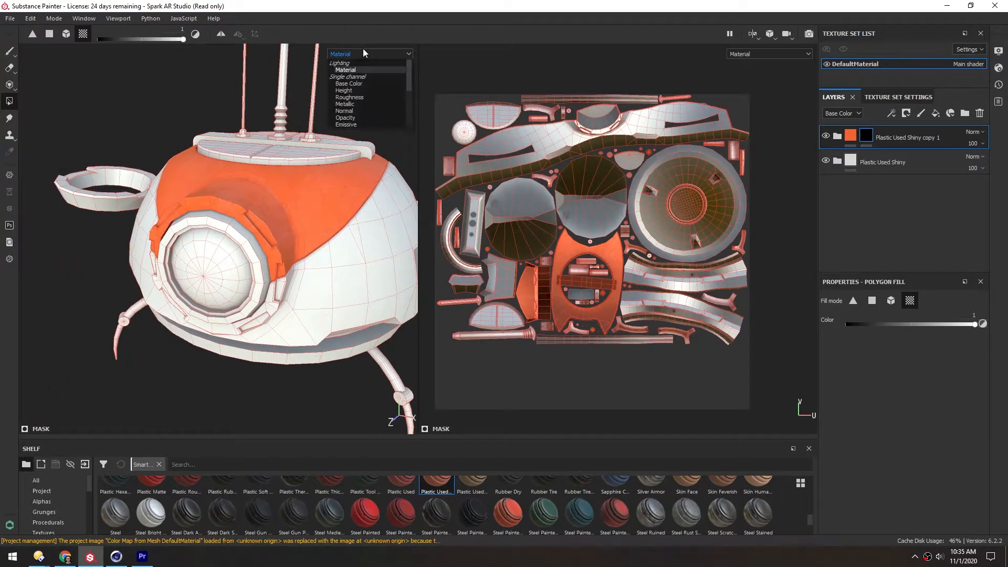
click(349, 70)
scroll(530, 277, up, 5)
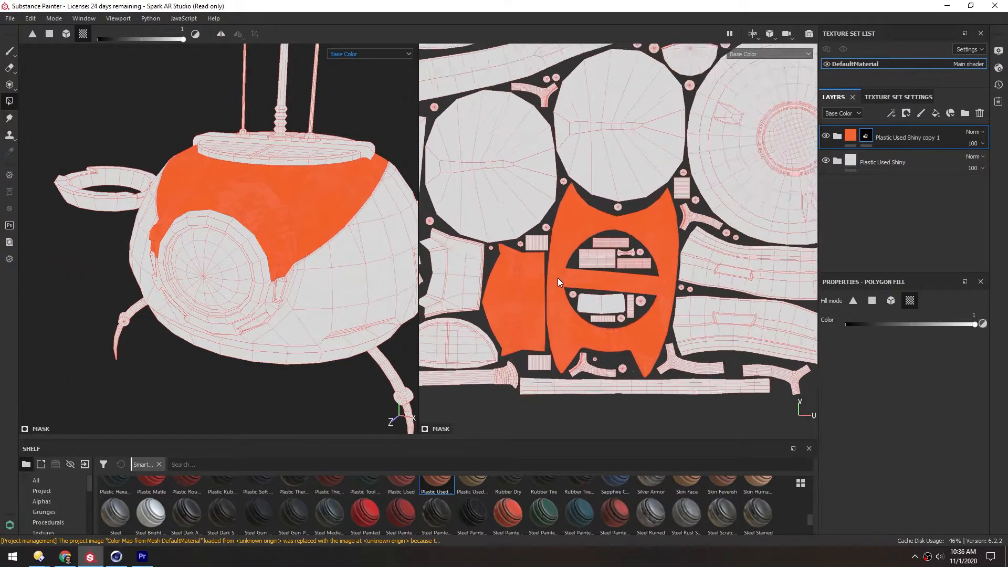
middle_drag(552, 284, 538, 234)
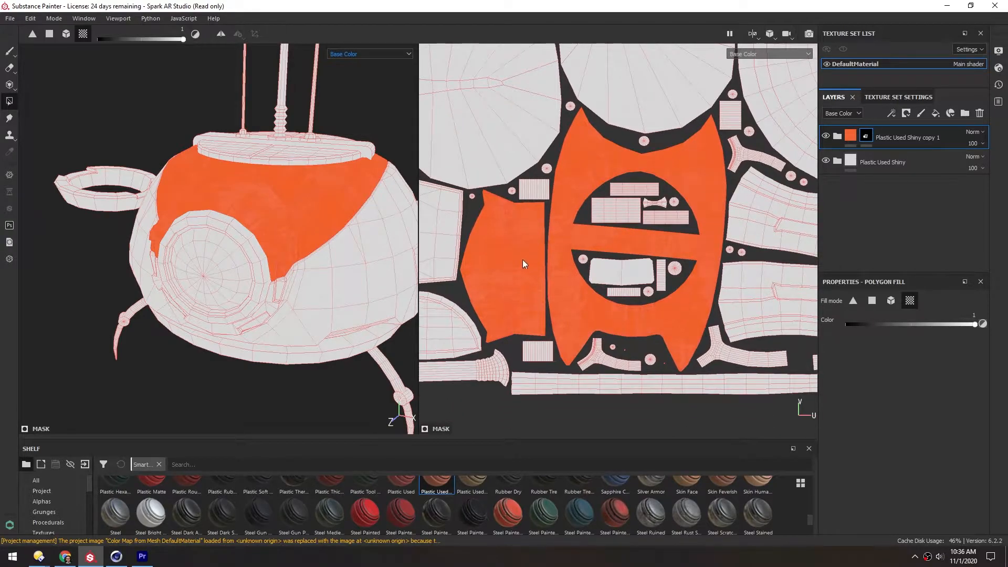
alt+drag(340, 196, 262, 215)
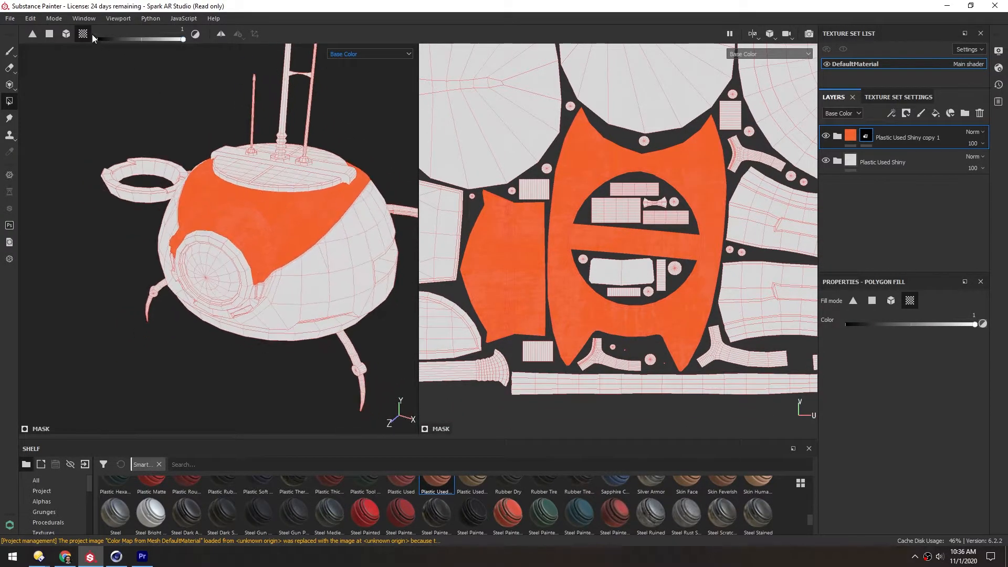
alt+drag(335, 201, 307, 185)
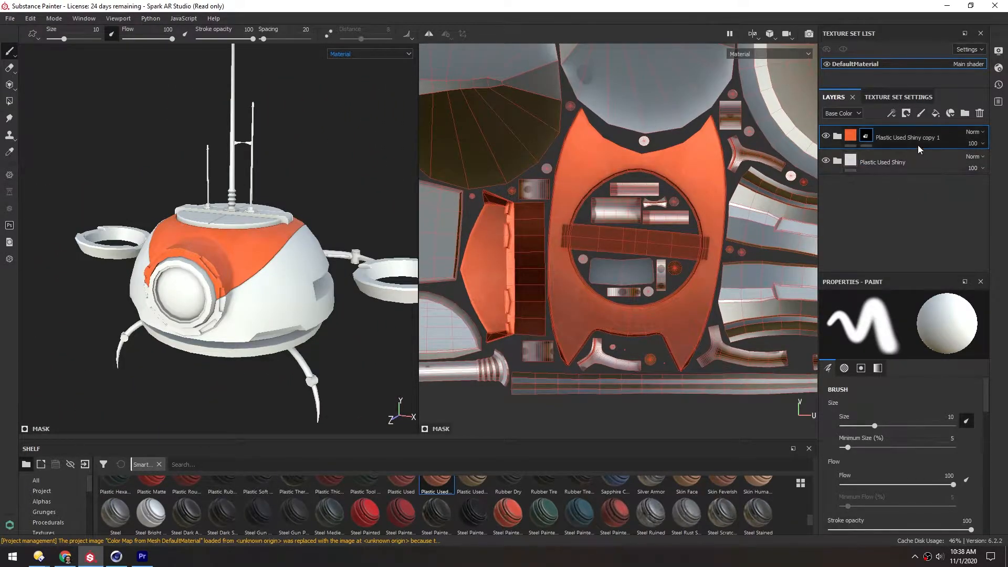
Duplicate the orange Plastic Used Shiny copy 1 group and replace the duplicate's mask with a black mask
key(ctrl+d)
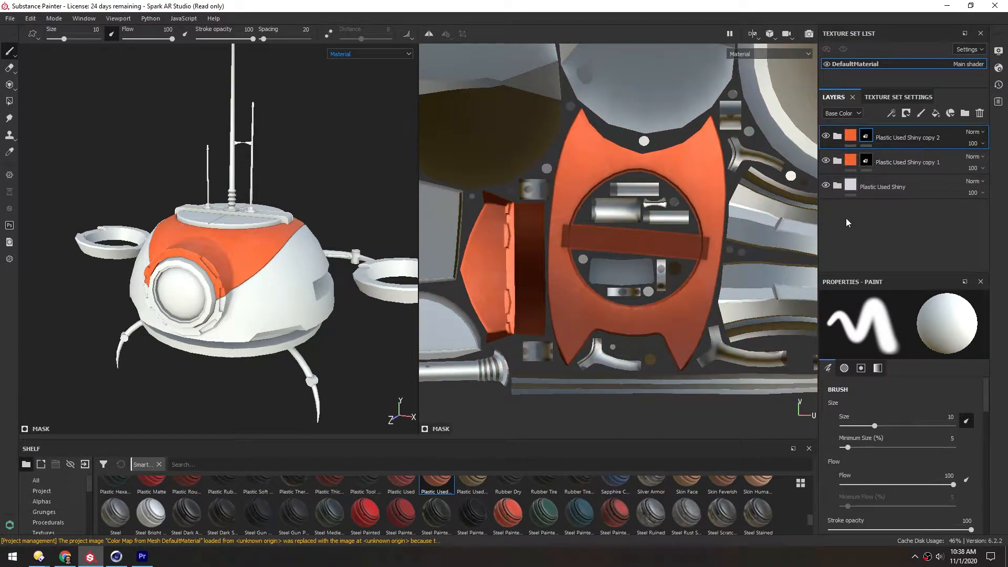
right_click(851, 137)
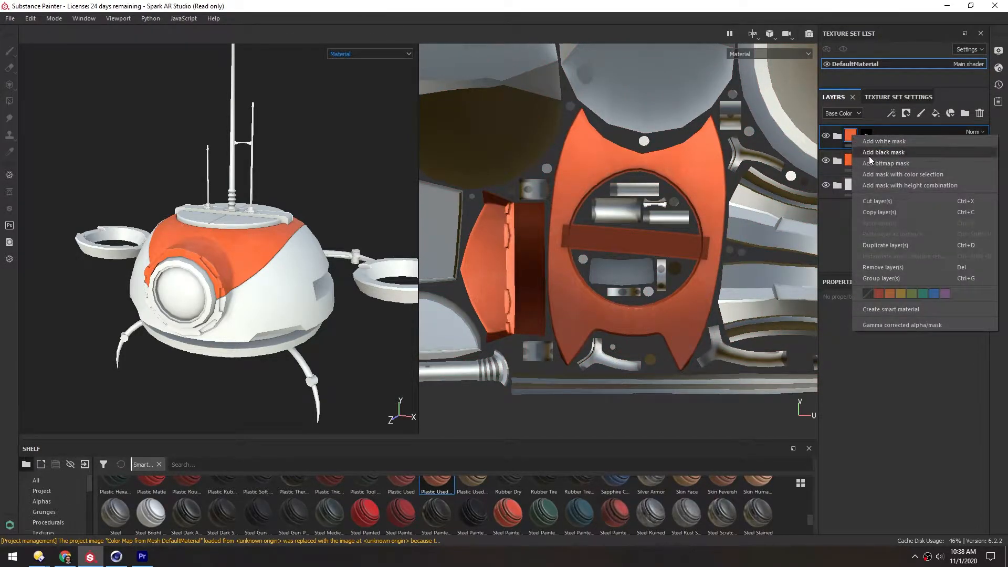
click(886, 153)
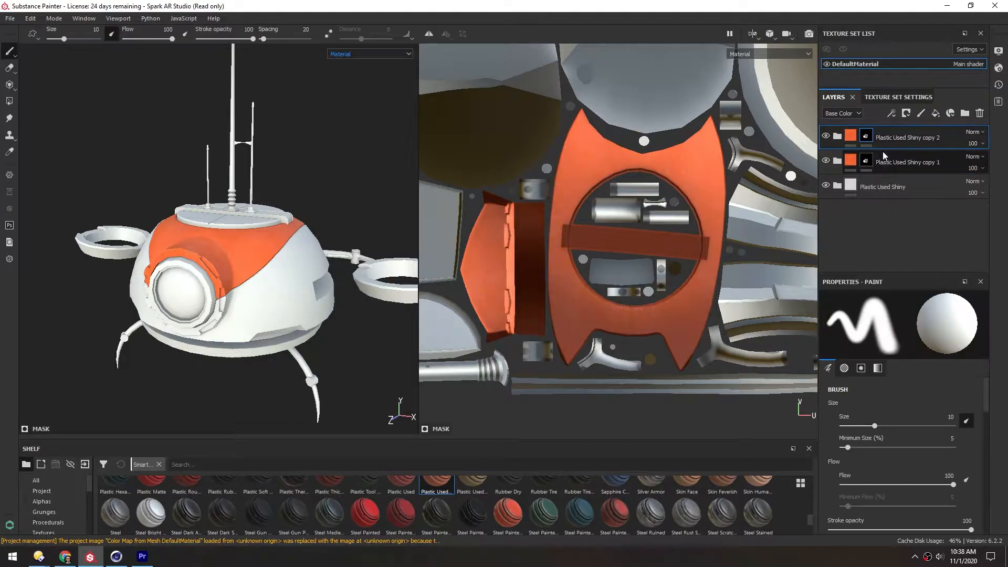
Set the base color of the Base Plastic layer inside Plastic Used Shiny copy 2 to near-black, value 0.008
click(850, 137)
click(837, 136)
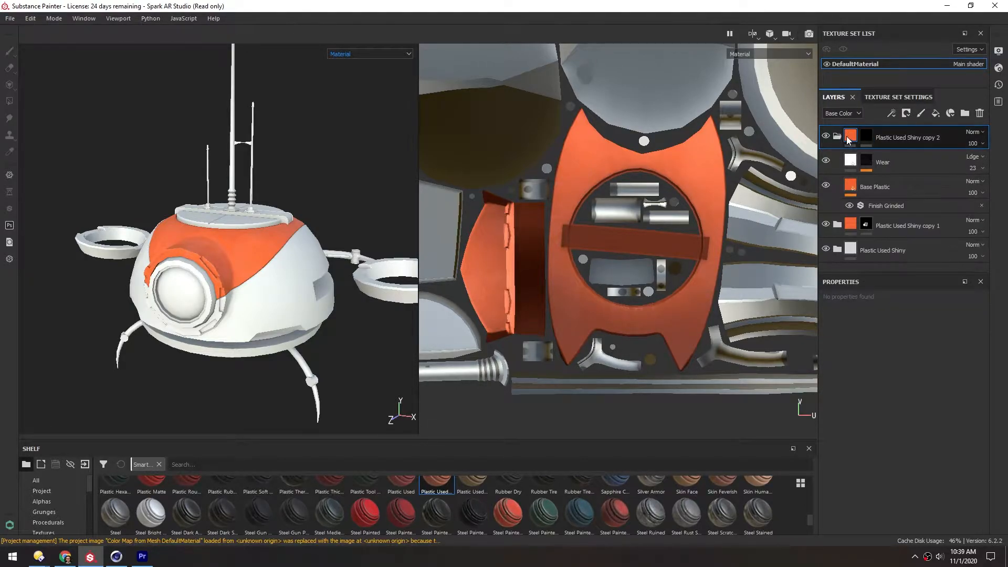
click(850, 186)
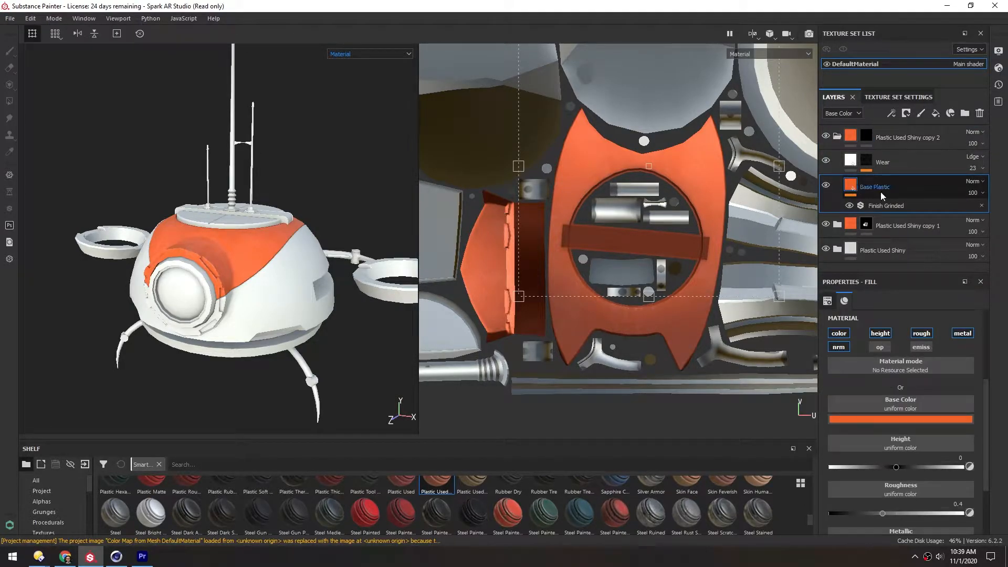
click(846, 419)
drag(881, 467, 829, 521)
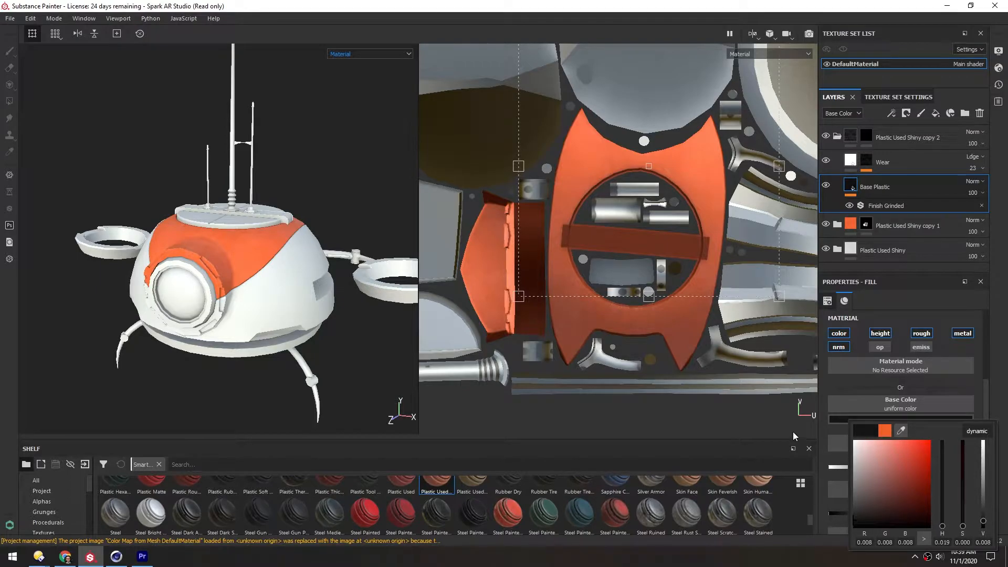
click(851, 134)
click(836, 136)
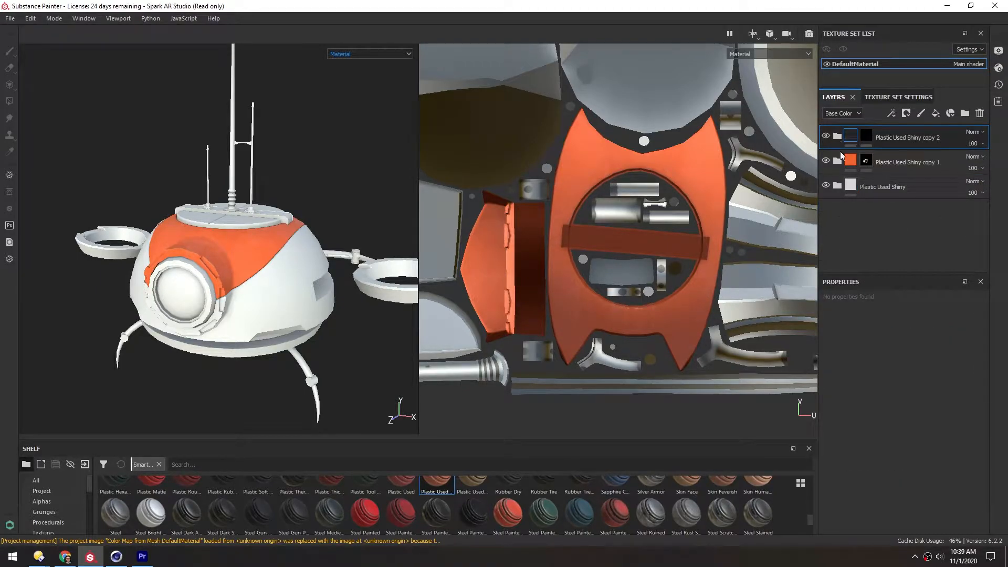
Fill the recessed notches on top of the side ring on the copy 2 mask using quad polygon fill
click(867, 138)
mouse_move(236, 224)
alt+mouse_down()
mouse_move(245, 232)
mouse_move(230, 231)
alt+mouse_up()
click(9, 101)
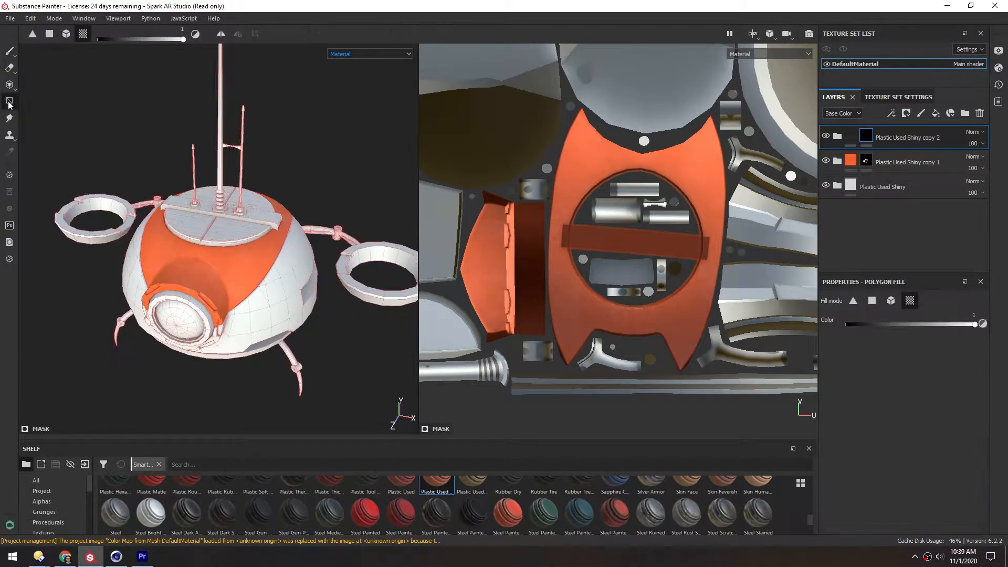
click(51, 34)
alt+middle_drag(243, 263, 79, 236)
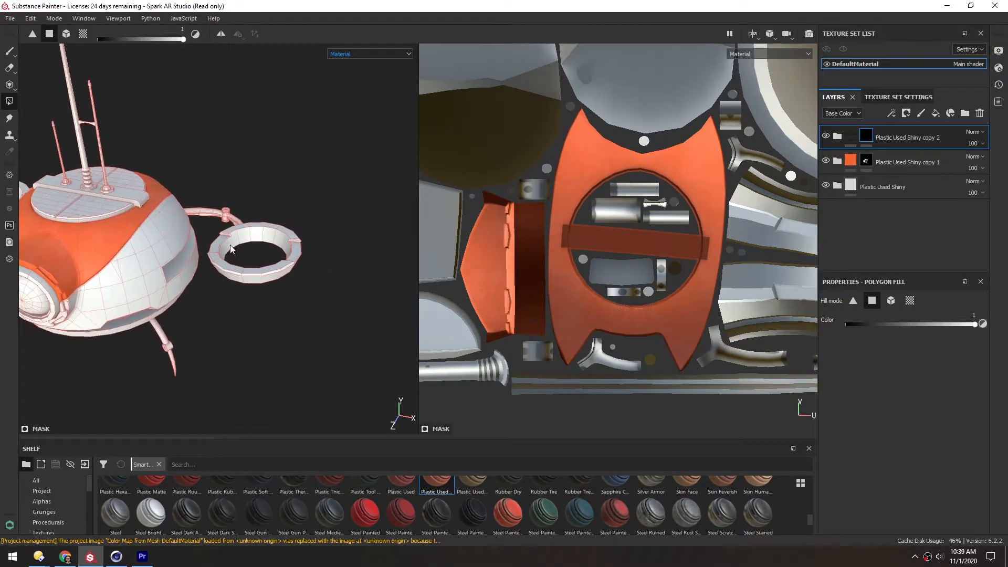
scroll(231, 235, up, 5)
mouse_move(231, 235)
alt+mouse_down()
mouse_move(224, 266)
mouse_move(216, 245)
alt+mouse_up()
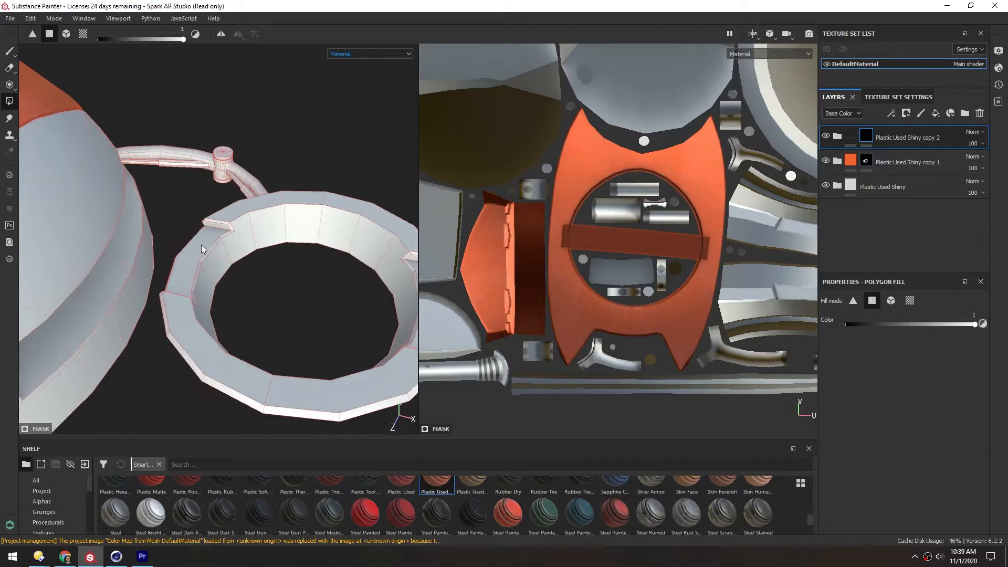
click(198, 246)
alt+middle_drag(296, 244, 248, 211)
click(360, 248)
Compare the filled recess on the side ring with its matching area in the UV layout
alt+drag(270, 216, 303, 295)
scroll(296, 308, up, 4)
scroll(556, 254, down, 4)
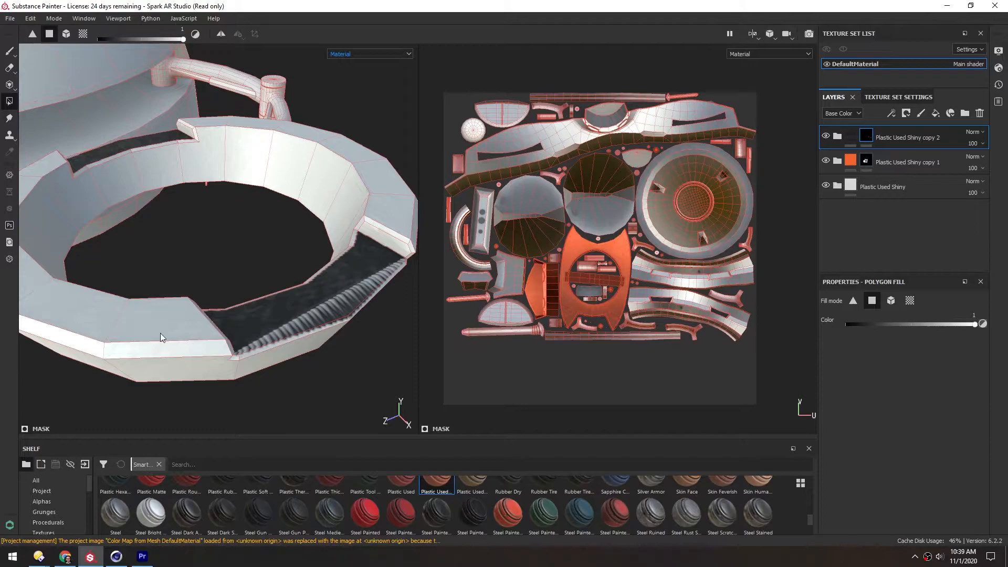
click(323, 298)
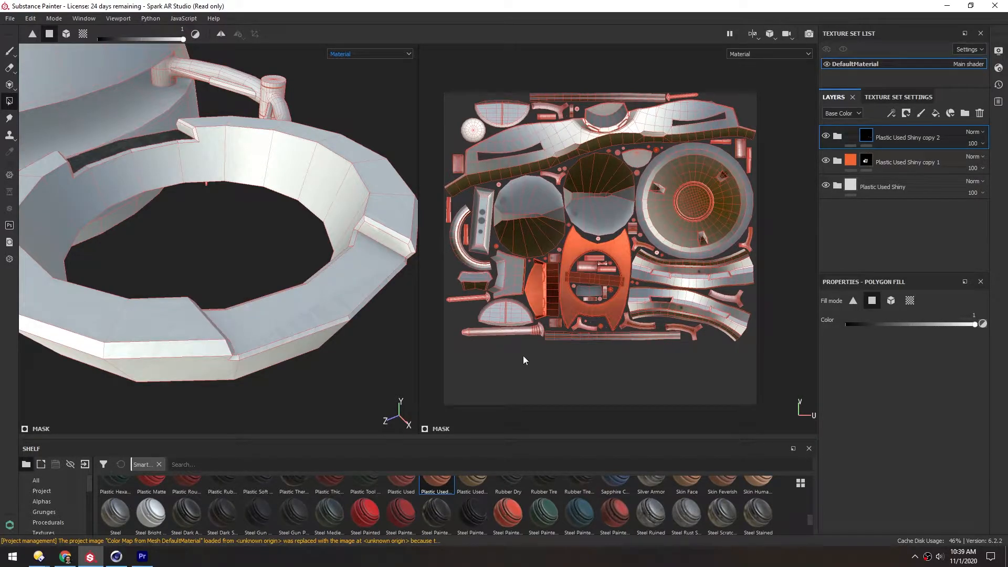
click(322, 304)
scroll(691, 329, up, 6)
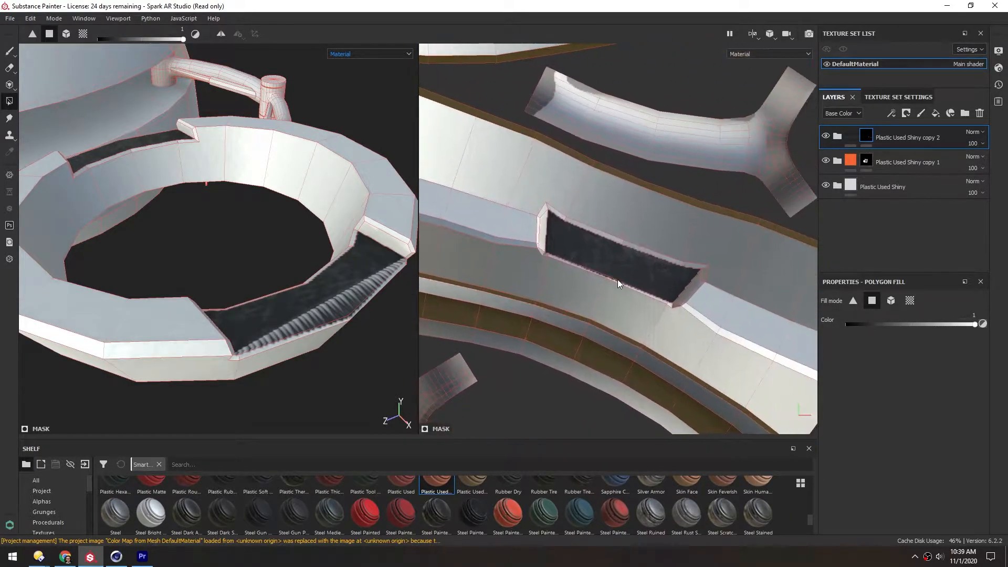
scroll(603, 270, up, 3)
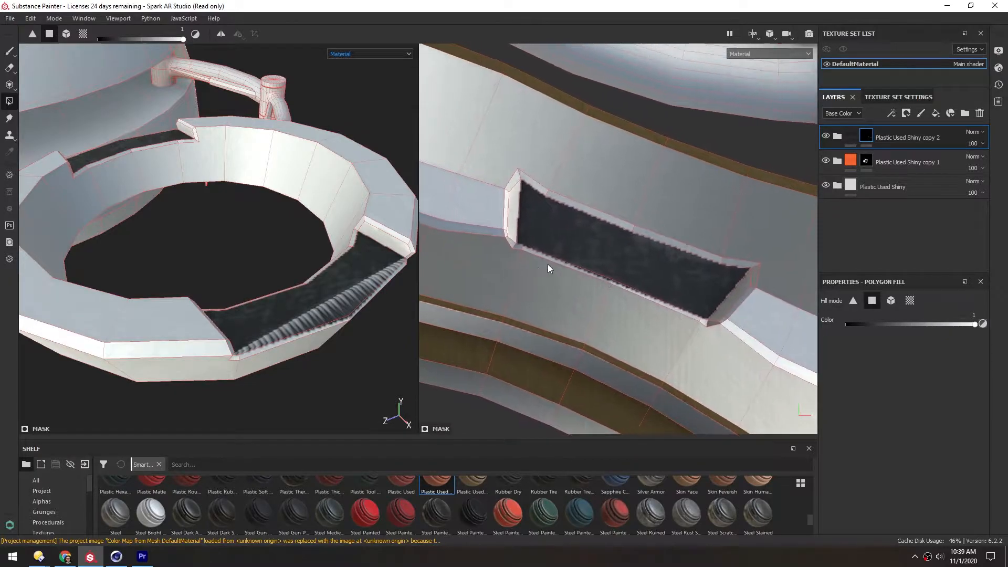
Fill the recessed slots along the upper side of the eye housing on the copy 2 mask
alt+drag(220, 262, 326, 330)
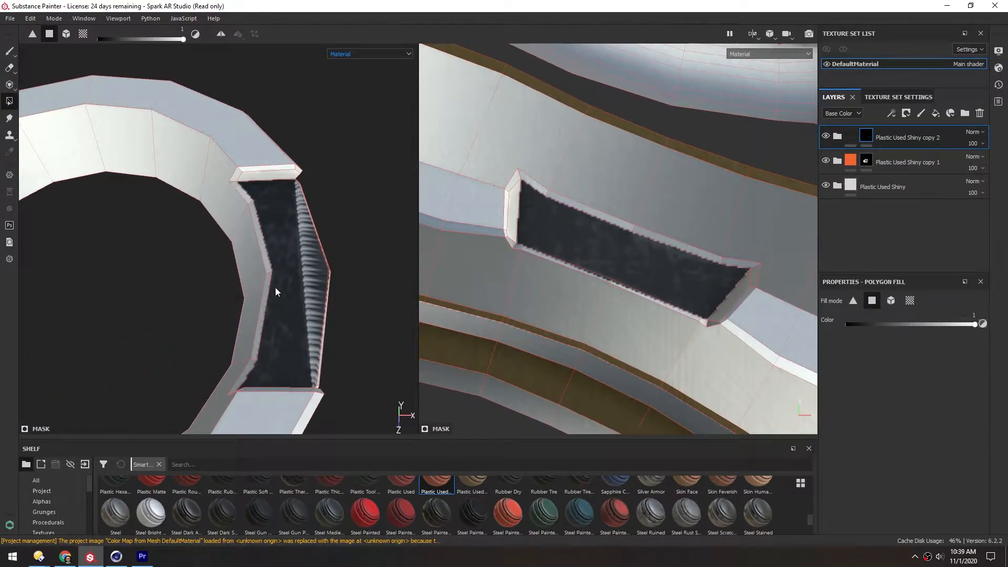
scroll(297, 264, down, 5)
alt+drag(266, 231, 279, 265)
scroll(279, 264, down, 4)
alt+middle_drag(75, 227, 212, 234)
alt+drag(213, 234, 115, 225)
alt+drag(332, 272, 292, 268)
alt+middle_drag(292, 269, 226, 281)
scroll(226, 281, up, 5)
click(313, 313)
alt+drag(307, 236, 281, 227)
scroll(330, 250, up, 4)
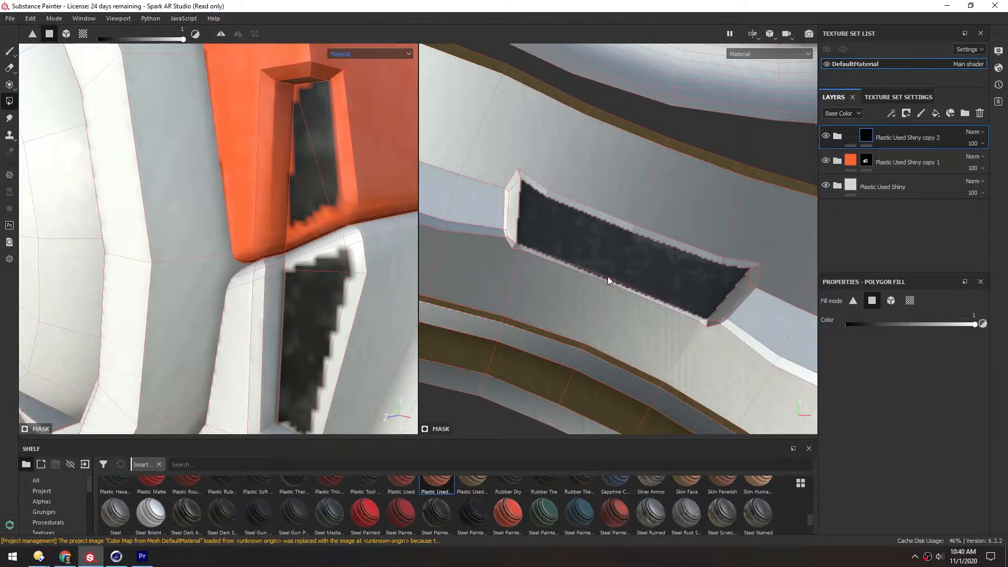
Fill the remaining recessed slots around the lower part of the eye housing on the mask
scroll(228, 311, down, 10)
alt+drag(183, 265, 236, 279)
scroll(246, 288, up, 5)
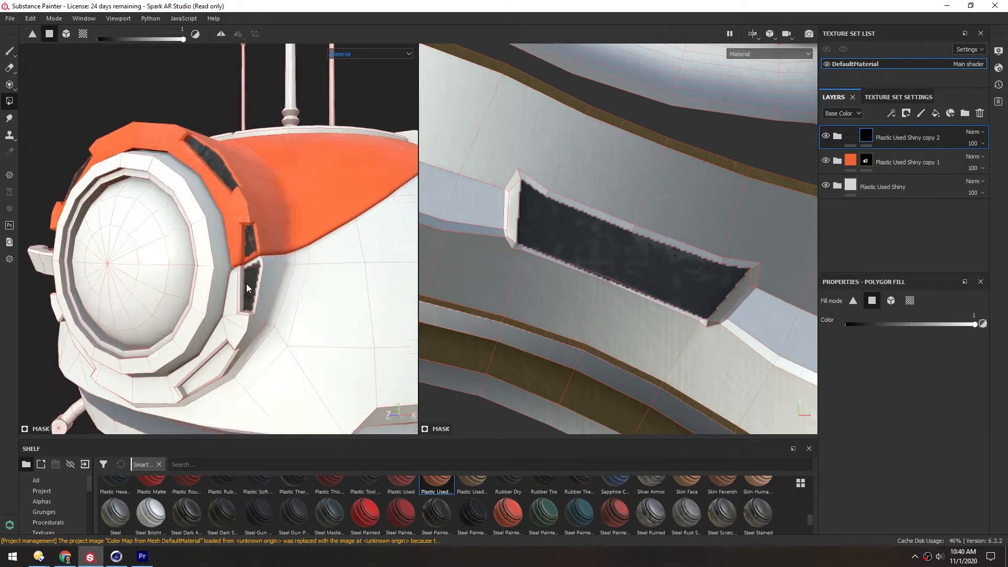
scroll(254, 278, up, 3)
scroll(241, 257, down, 3)
mouse_move(248, 256)
alt+mouse_down()
mouse_move(264, 240)
mouse_move(251, 268)
alt+mouse_up()
scroll(253, 245, up, 6)
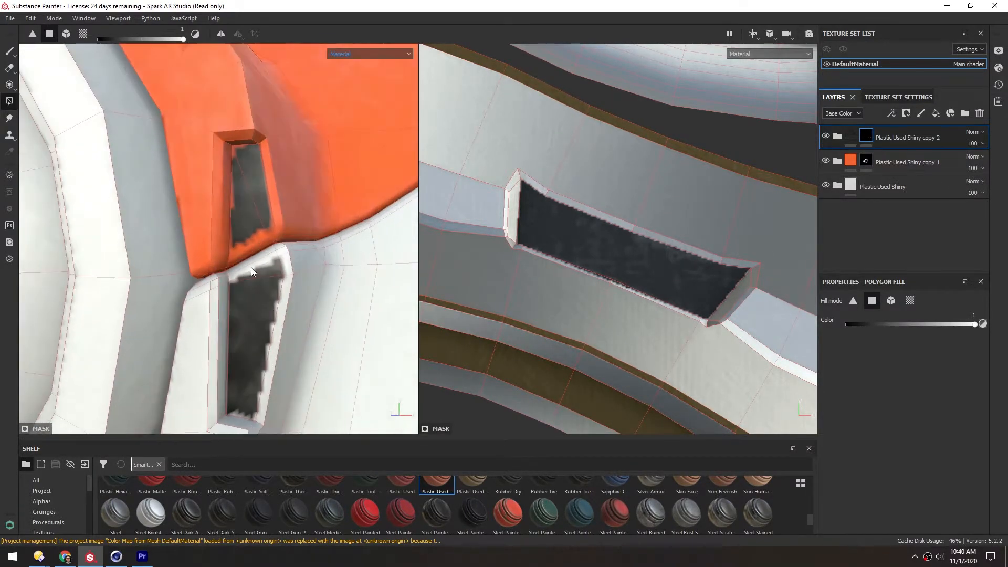
scroll(251, 268, down, 3)
alt+drag(211, 342, 282, 232)
click(253, 283)
click(242, 278)
alt+drag(243, 278, 246, 147)
click(225, 249)
Fill the first faces of the shortest antenna's base on the mask and switch the view to Base Color
scroll(206, 177, down, 10)
scroll(247, 147, up, 10)
alt+middle_drag(247, 147, 189, 203)
scroll(189, 204, up, 4)
alt+drag(189, 204, 210, 183)
click(229, 229)
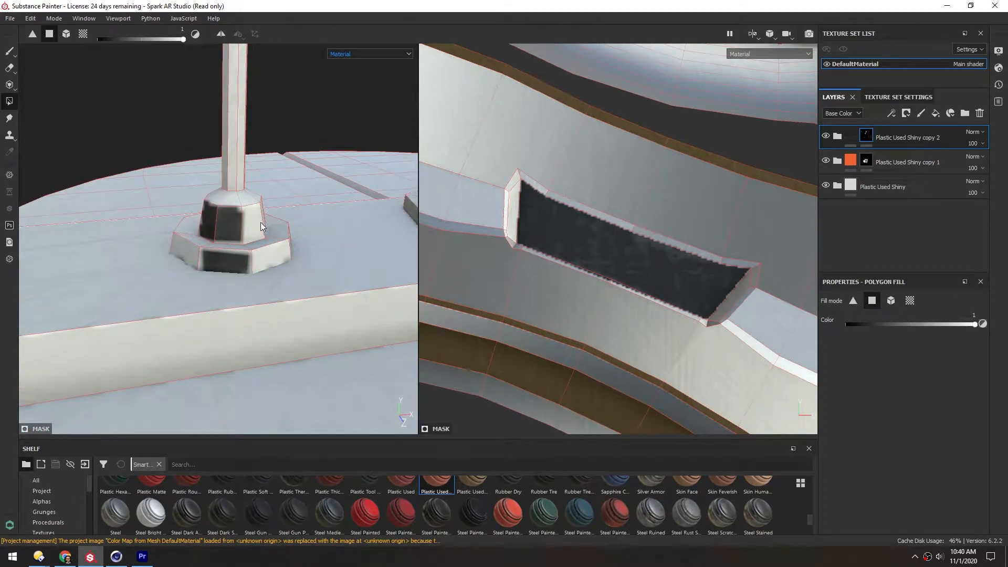
scroll(611, 208, down, 10)
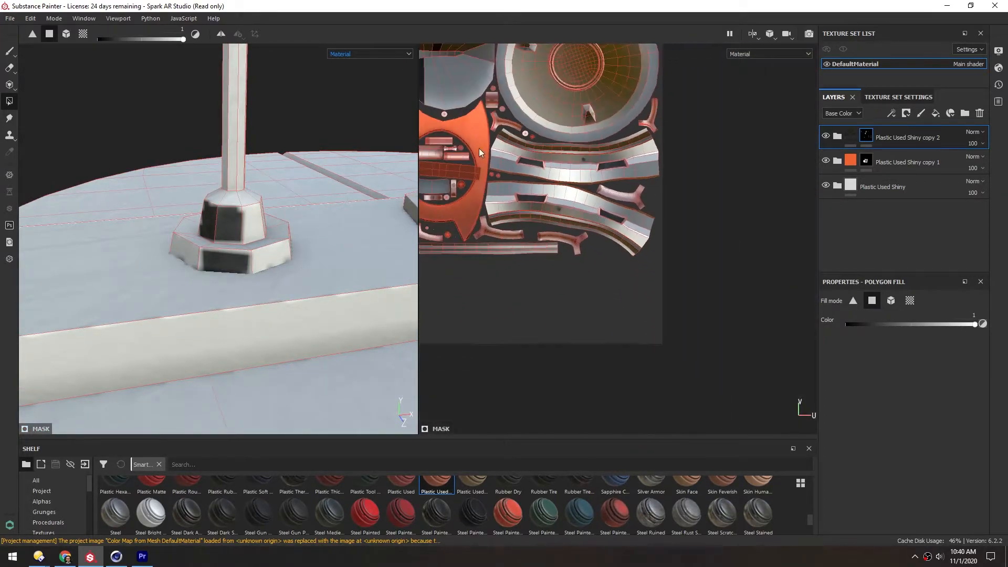
scroll(553, 196, down, 6)
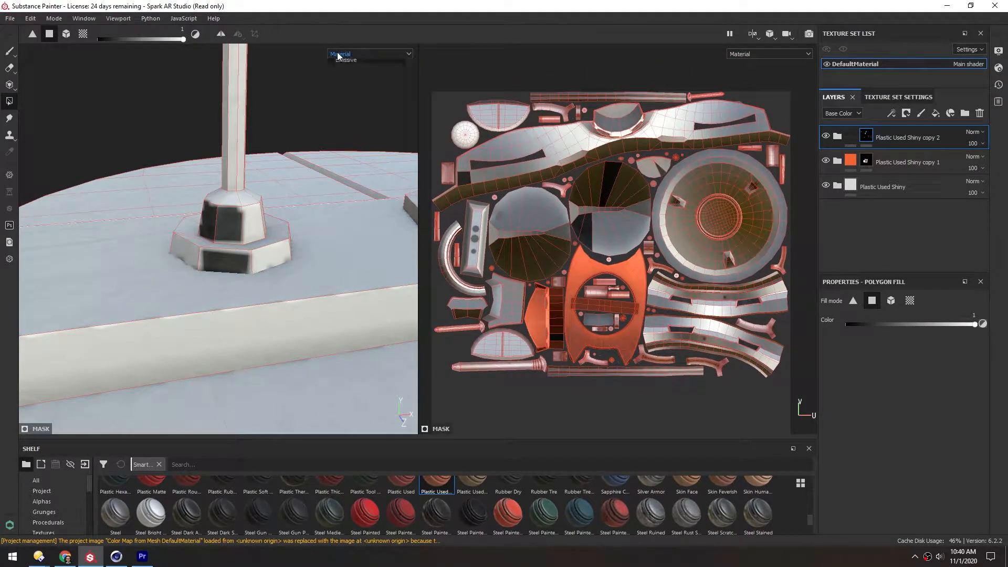
click(337, 53)
click(342, 84)
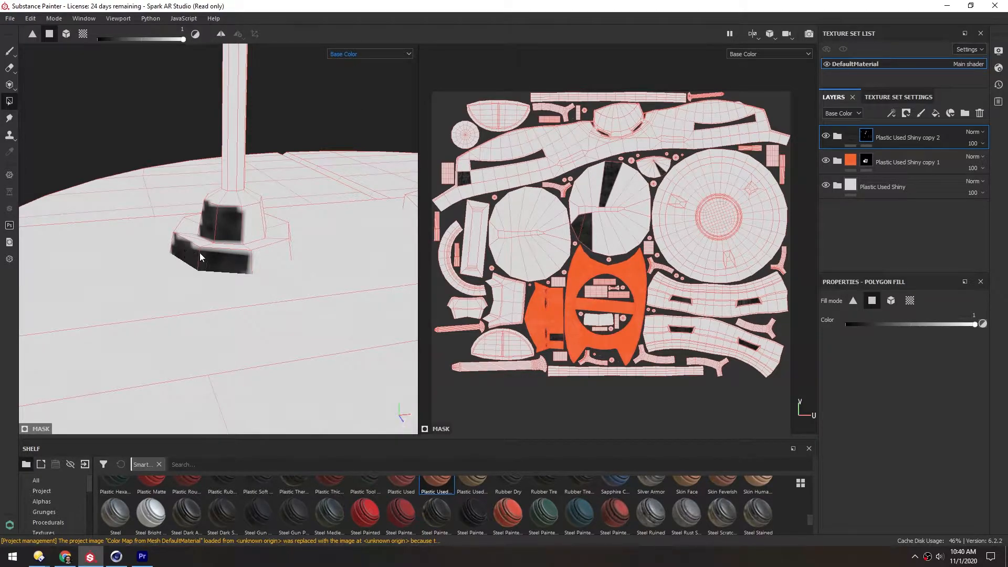
Fill the rest of the shortest antenna's base on the mask, covering its flared end in the UV layout
drag(194, 256, 262, 257)
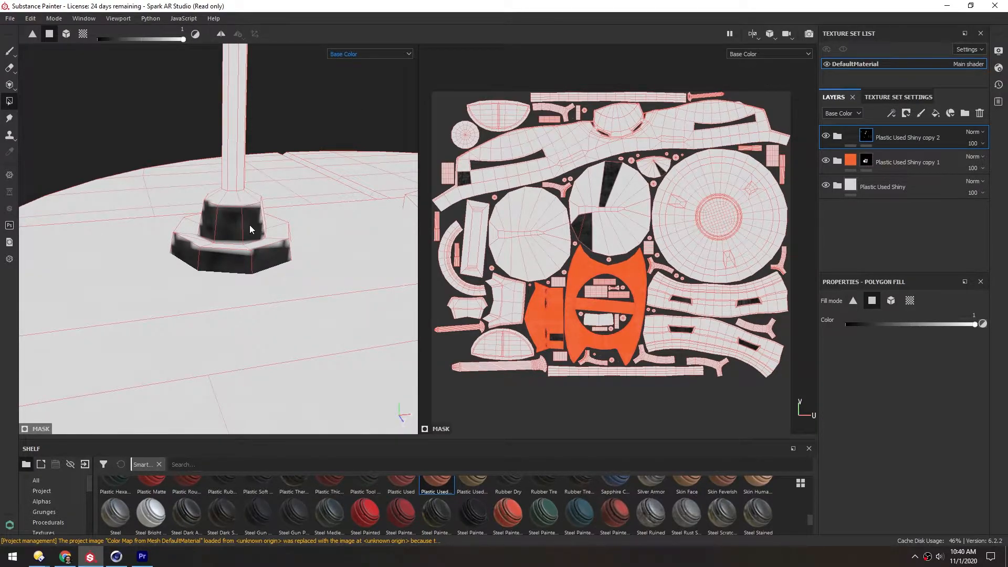
scroll(684, 96, up, 10)
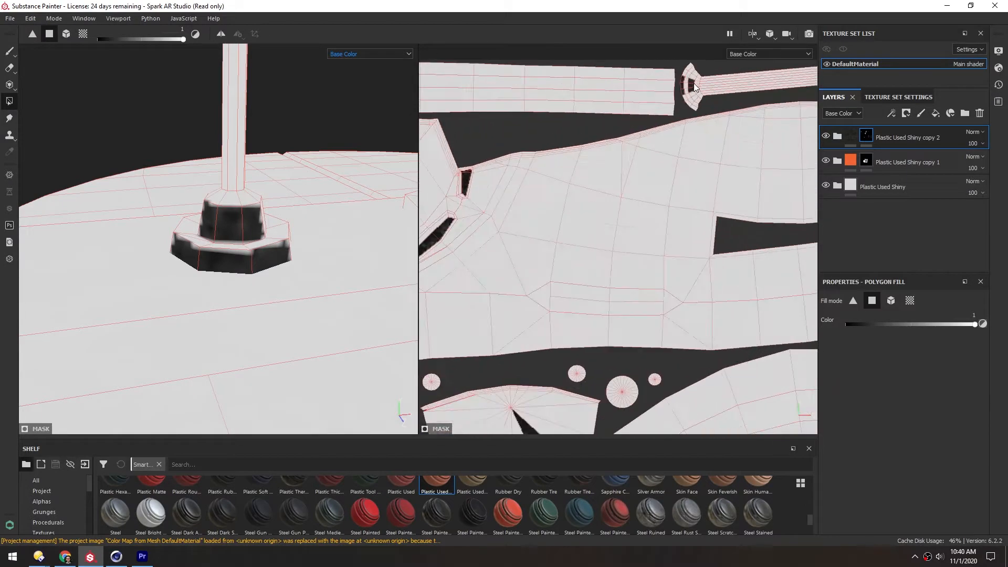
middle_drag(681, 86, 584, 160)
scroll(571, 178, up, 3)
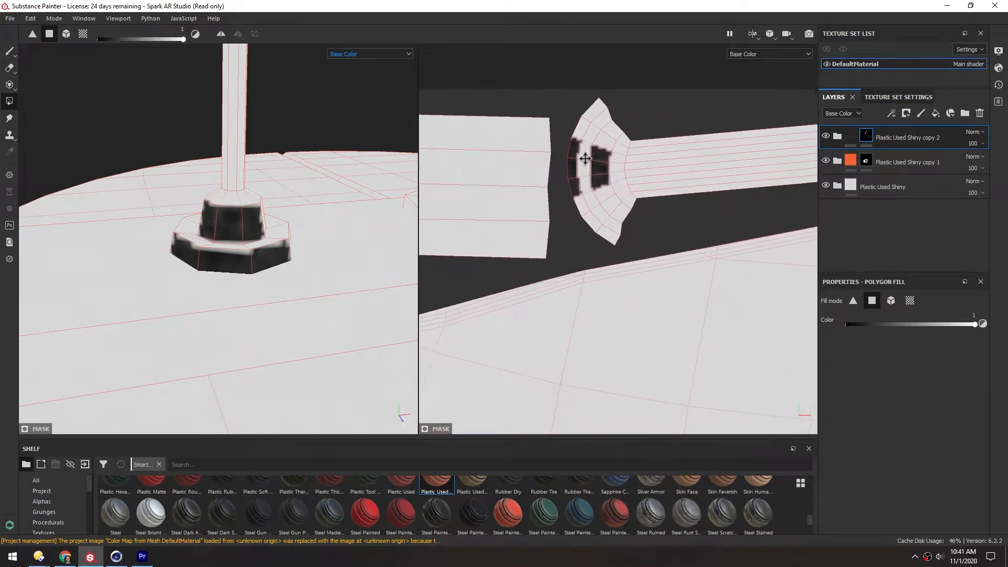
click(213, 247)
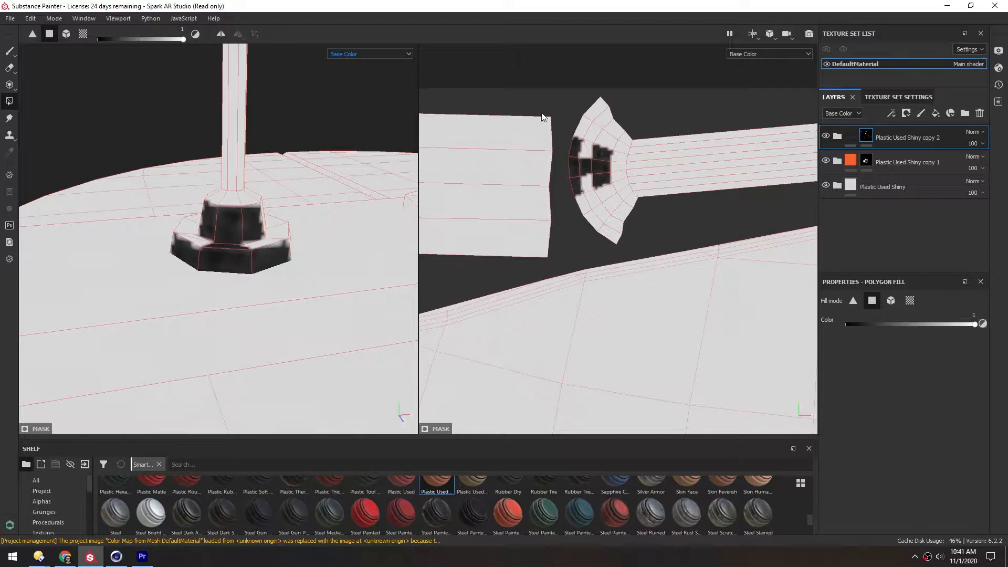
drag(585, 172, 624, 242)
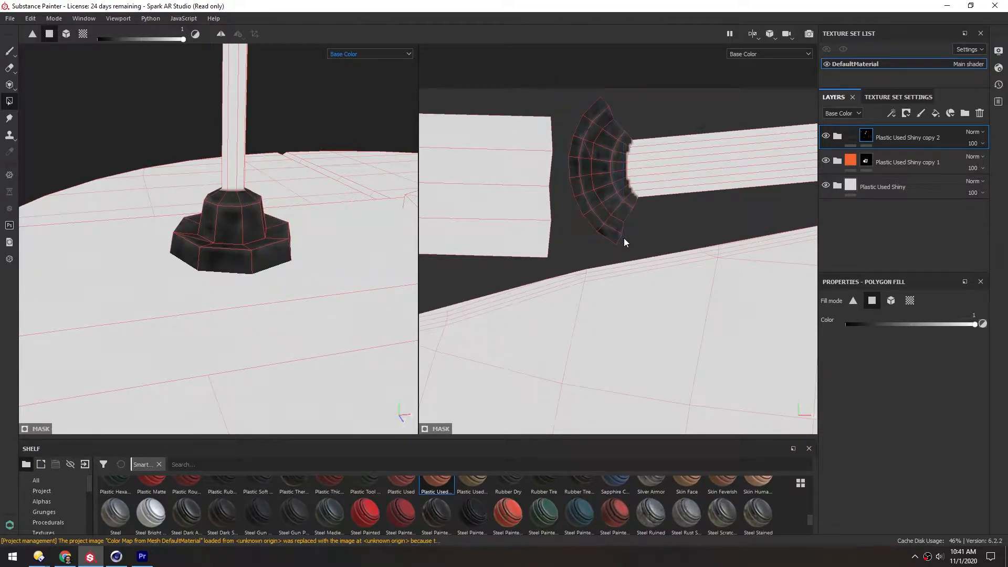
Fill the whole ribbed base of the central antenna on the mask, using its flared UV section
scroll(224, 223, down, 5)
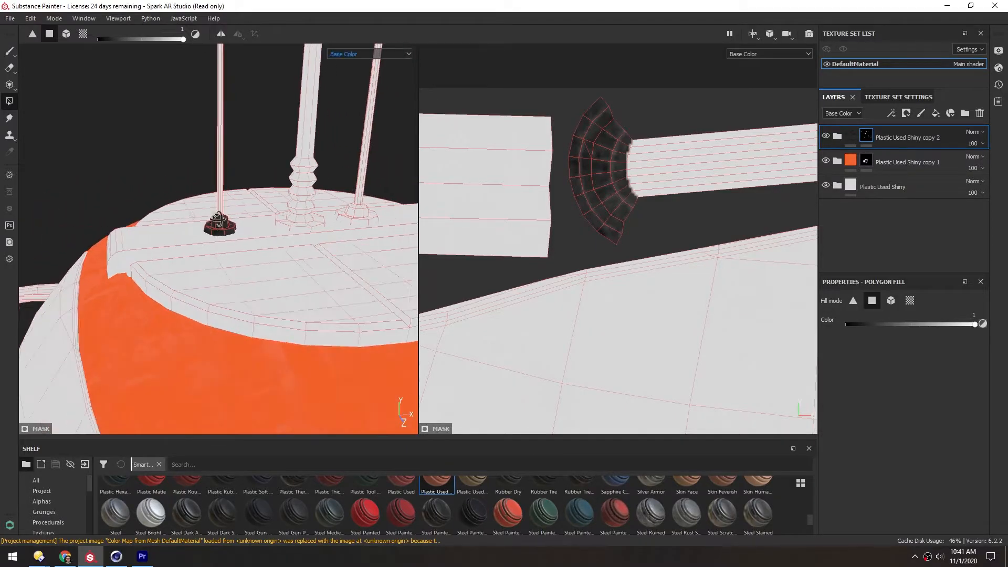
alt+drag(217, 219, 234, 238)
scroll(264, 236, up, 2)
scroll(346, 210, down, 1)
alt+middle_drag(278, 232, 231, 228)
scroll(538, 241, down, 8)
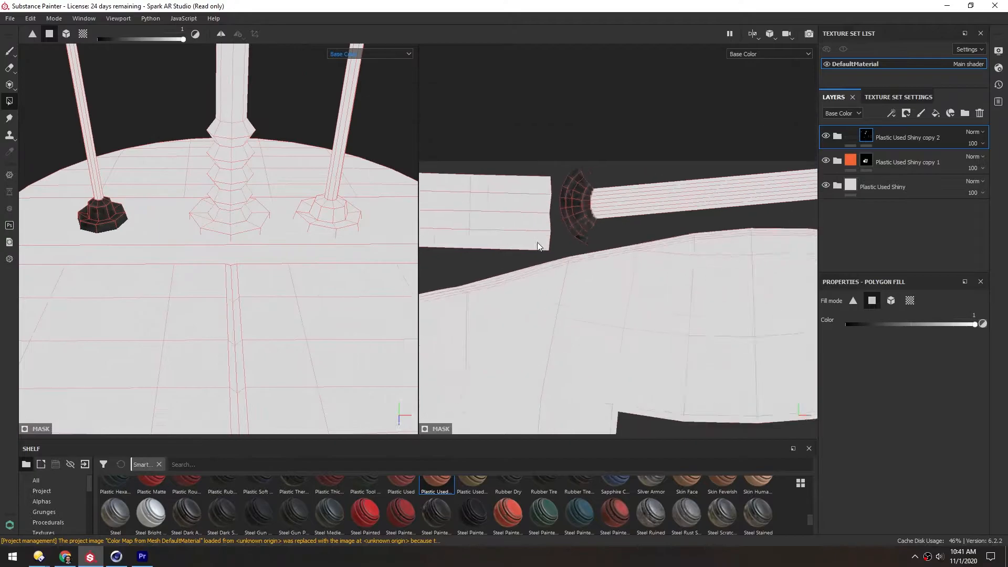
alt+middle_drag(473, 268, 590, 243)
scroll(589, 244, down, 6)
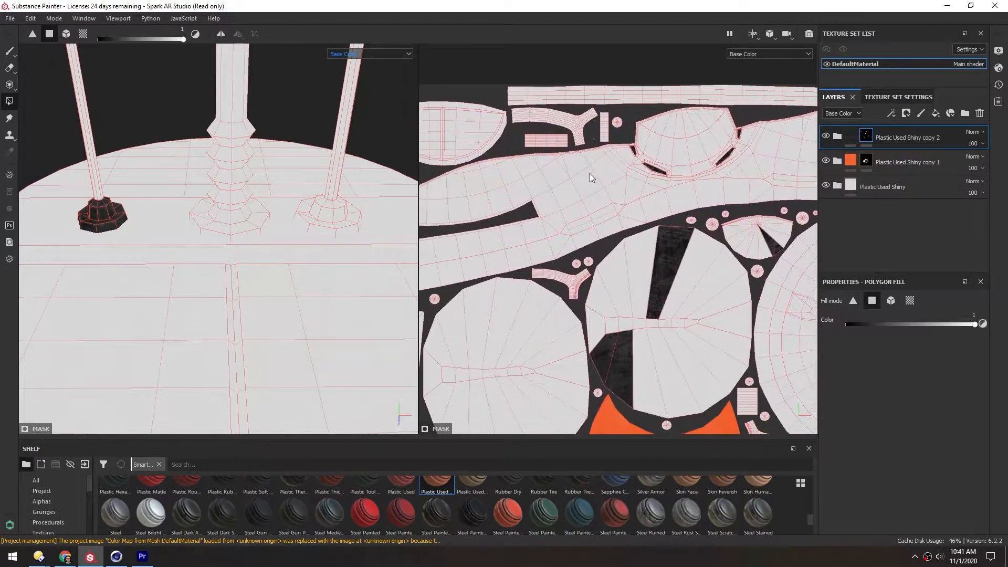
alt+middle_drag(587, 201, 569, 207)
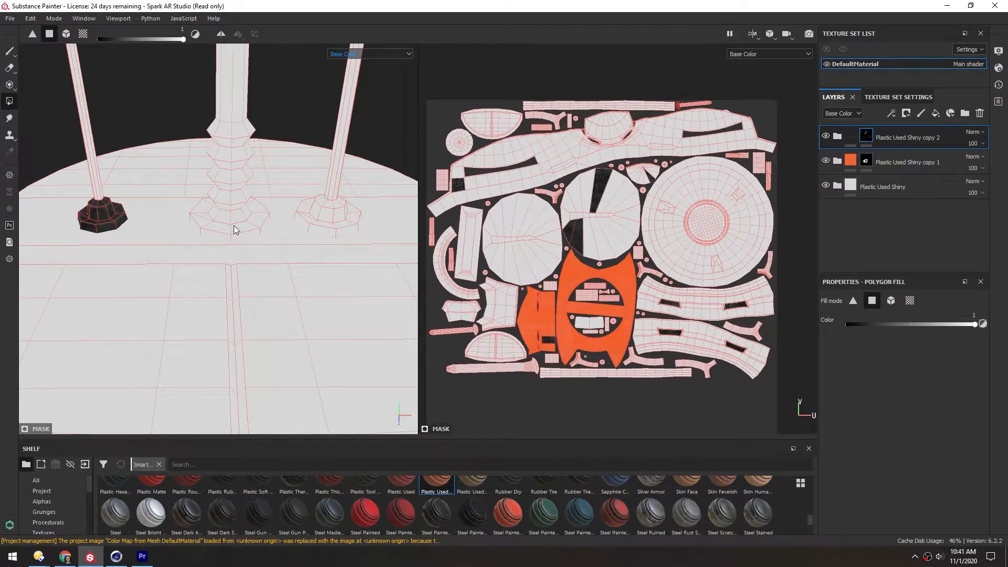
scroll(510, 341, up, 7)
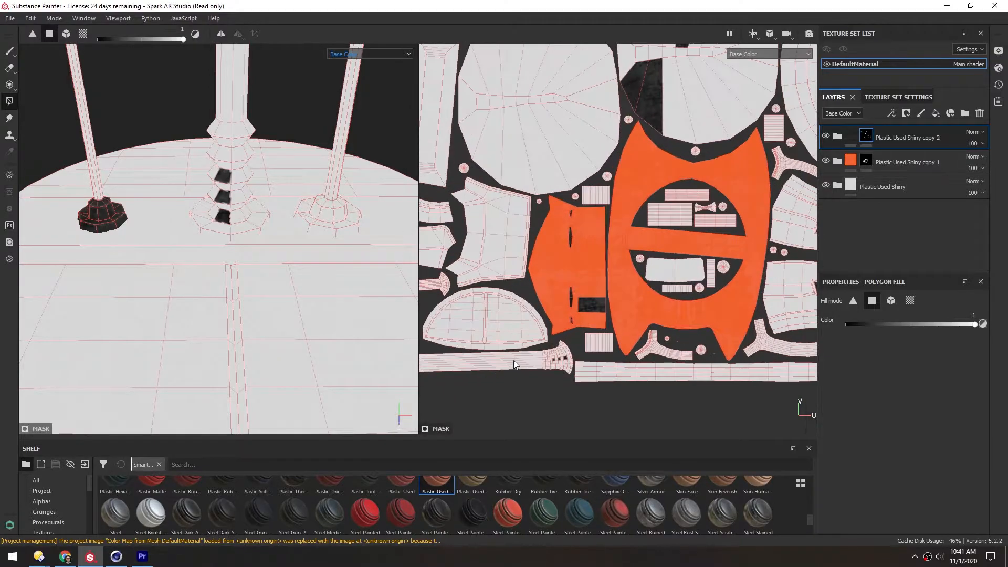
alt+middle_drag(561, 348, 579, 315)
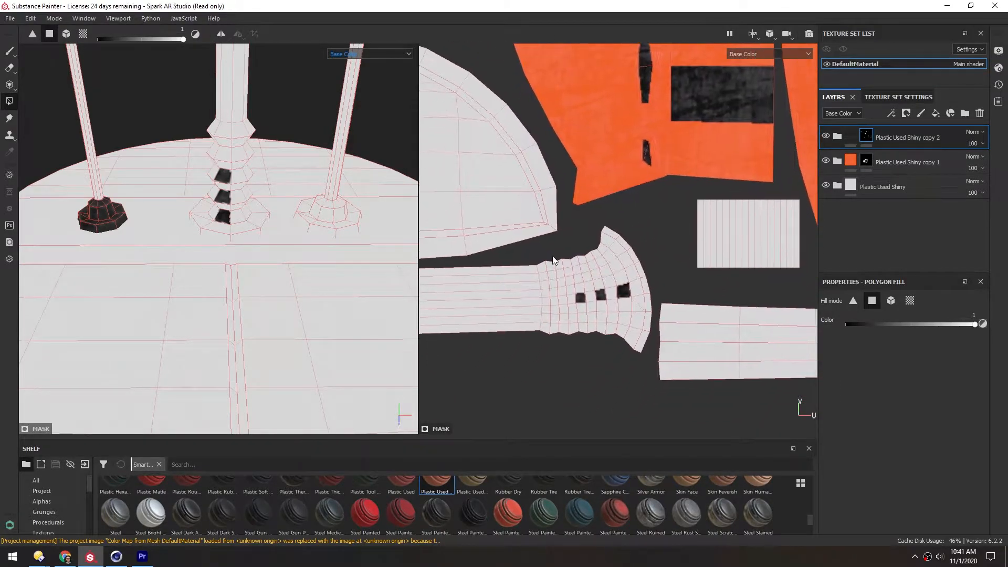
drag(596, 316, 597, 263)
drag(593, 219, 653, 376)
drag(564, 251, 546, 363)
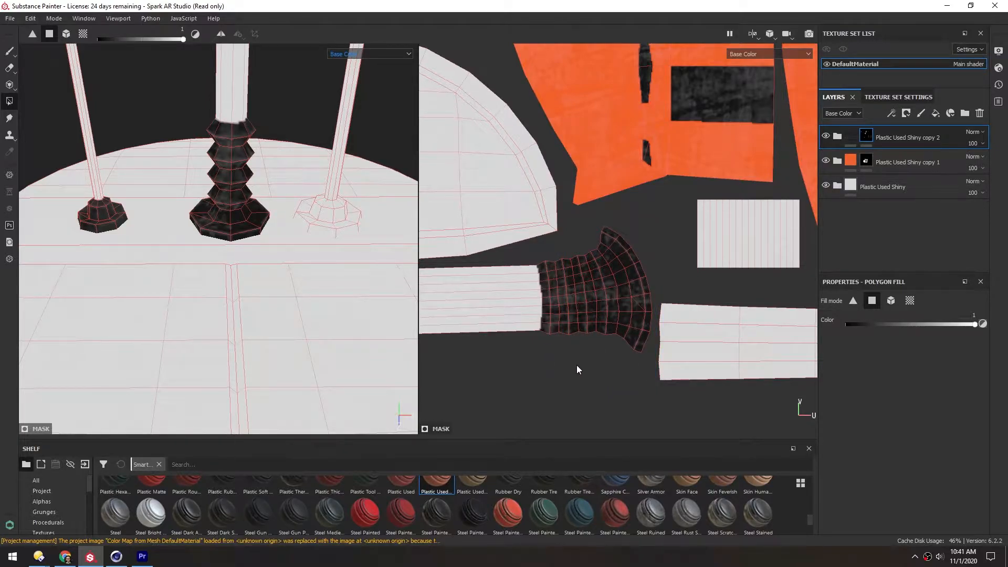
drag(544, 251, 545, 249)
Fill the base of the third antenna, on the other side of the central one, on the mask
scroll(242, 234, down, 4)
mouse_move(241, 234)
alt+mouse_down()
mouse_move(229, 234)
mouse_move(232, 221)
alt+mouse_up()
scroll(278, 228, up, 5)
click(286, 226)
scroll(533, 245, down, 8)
scroll(533, 245, up, 2)
scroll(533, 247, up, 6)
scroll(194, 261, down, 8)
scroll(229, 200, up, 6)
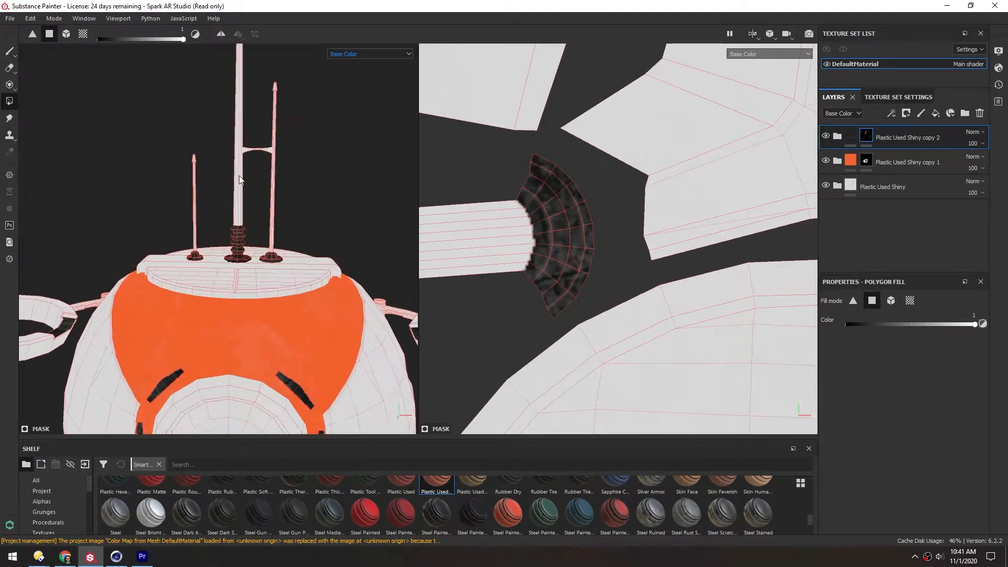
Fill the tips of the antennas on the copy 2 mask
scroll(212, 284, up, 6)
alt+middle_drag(66, 257, 242, 236)
mouse_move(236, 226)
mouse_down()
mouse_move(273, 239)
mouse_move(245, 212)
mouse_move(241, 244)
mouse_up()
scroll(238, 242, down, 6)
alt+middle_drag(353, 124, 279, 331)
drag(214, 136, 252, 178)
scroll(186, 157, up, 5)
scroll(222, 142, down, 3)
scroll(323, 169, up, 4)
alt+drag(323, 169, 287, 134)
scroll(263, 152, down, 5)
alt+middle_drag(139, 278, 206, 206)
scroll(207, 207, up, 5)
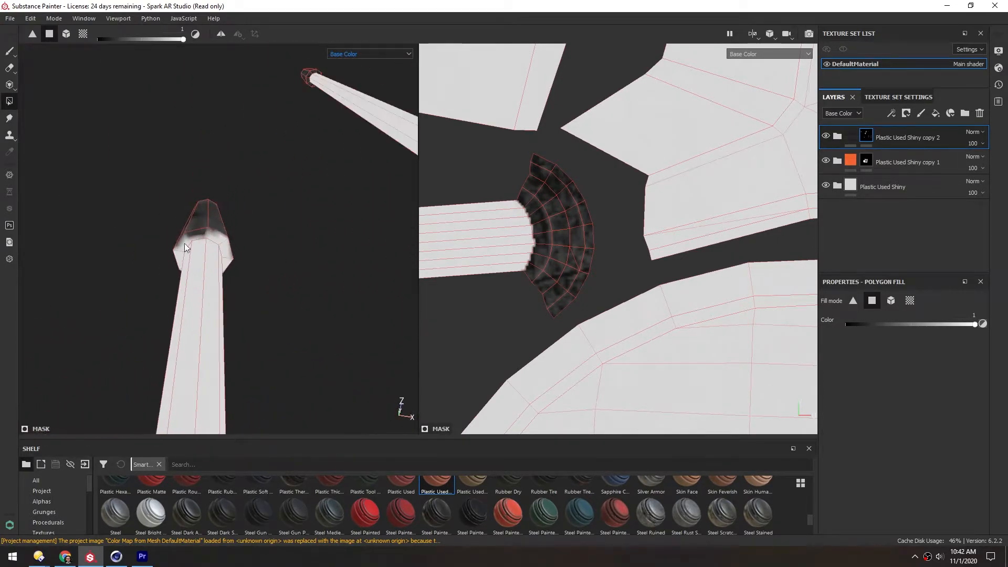
alt+drag(213, 234, 268, 164)
Set the polygon fill color to black and erase the stray dark patches from the body's side and rear panels
scroll(155, 199, down, 10)
alt+drag(158, 202, 266, 301)
scroll(262, 297, up, 5)
alt+drag(260, 234, 298, 190)
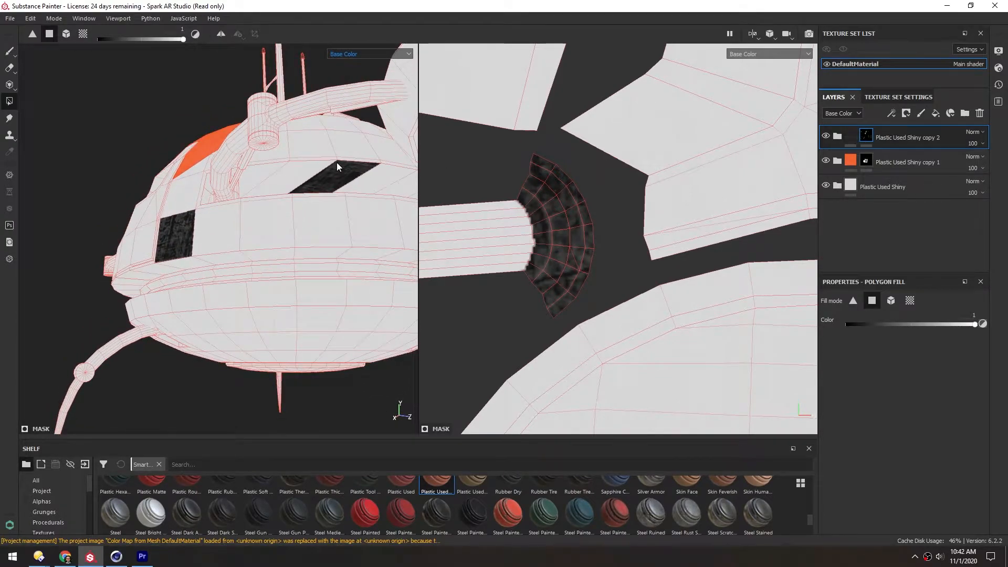
drag(164, 39, 42, 38)
alt+drag(248, 180, 304, 247)
scroll(304, 246, down, 4)
scroll(646, 200, down, 5)
scroll(589, 268, up, 4)
scroll(273, 162, up, 3)
alt+drag(284, 163, 189, 157)
Clear the remaining stray dark faces on the large round and orange UV islands from the mask
click(613, 258)
scroll(613, 212, down, 5)
scroll(579, 131, up, 5)
alt+middle_drag(579, 131, 508, 234)
scroll(630, 220, down, 5)
scroll(508, 234, down, 1)
alt+drag(157, 241, 250, 235)
scroll(250, 235, up, 3)
alt+drag(420, 215, 250, 241)
scroll(230, 235, up, 3)
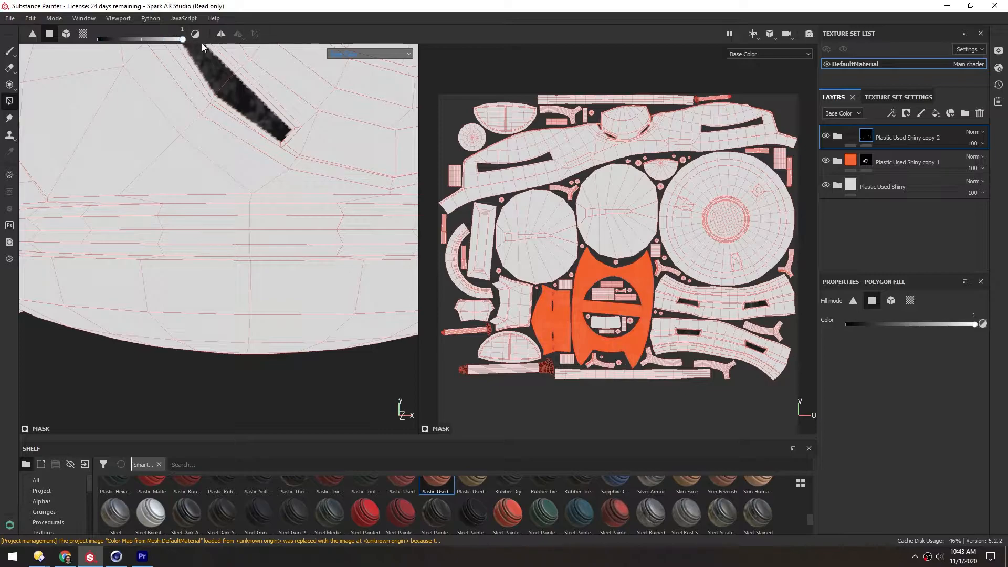
Fill a column of faces in the recessed band below the eye on the Plastic Used Shiny copy 2 mask
click(867, 140)
click(236, 211)
click(233, 223)
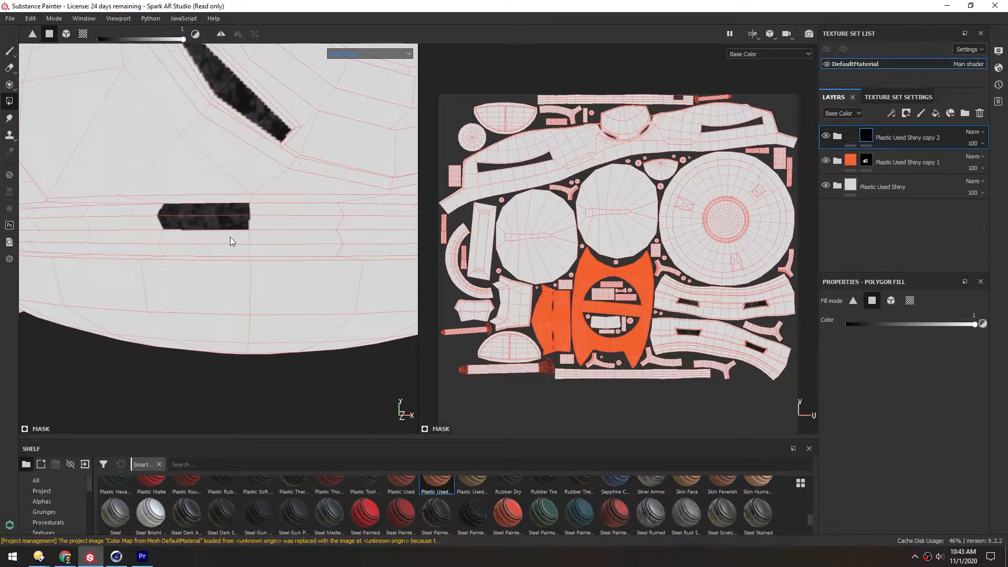
click(230, 237)
mouse_move(231, 250)
alt+mouse_down()
mouse_move(209, 233)
mouse_move(212, 248)
alt+mouse_up()
click(212, 248)
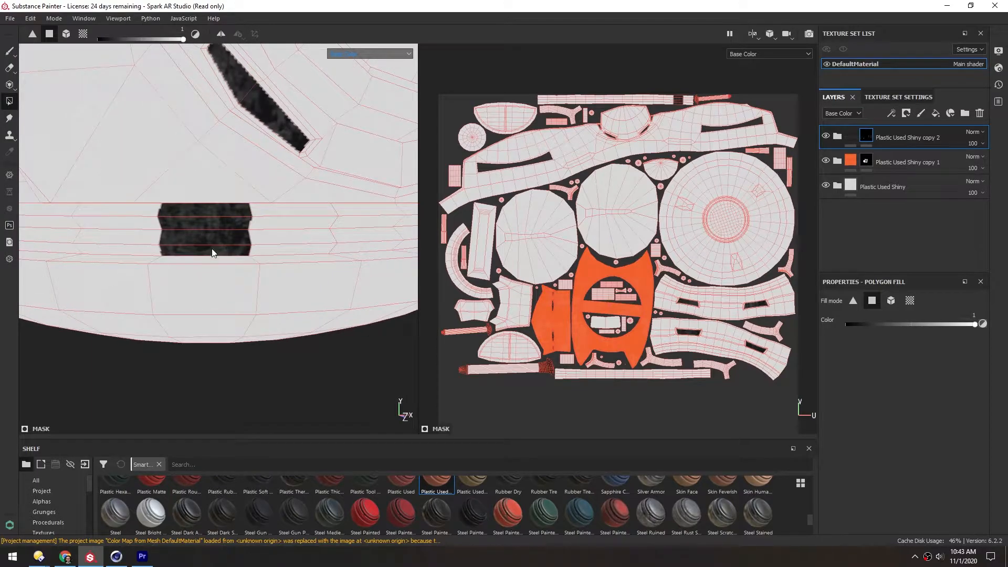
Fill the entire recessed band around the body on the copy 2 mask, using UV chunk fill
scroll(685, 92, up, 1)
scroll(685, 92, up, 1)
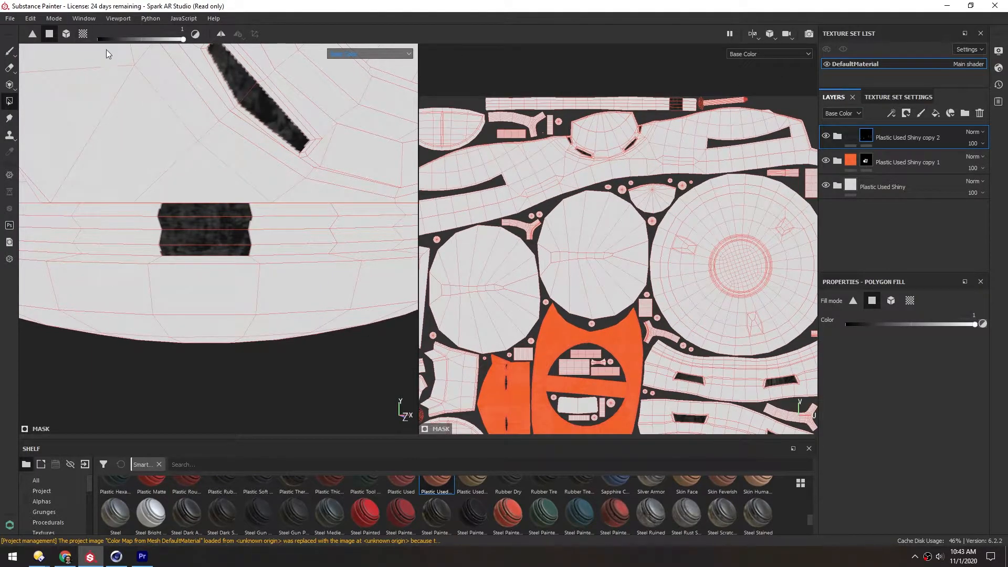
click(131, 231)
scroll(242, 224, down, 3)
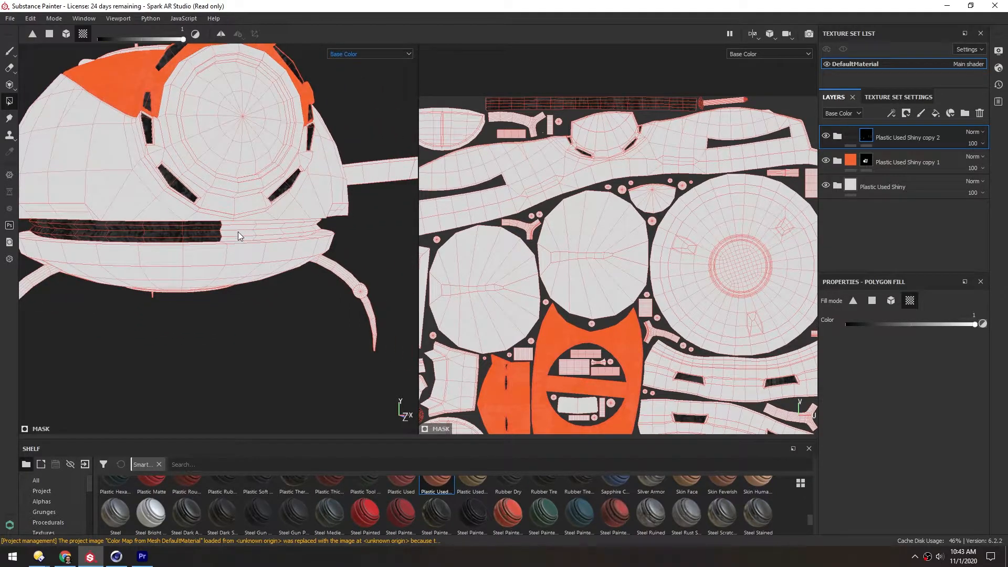
click(237, 231)
alt+drag(238, 231, 278, 219)
Fill both half-disc panels on top of the body, on either side of the antenna bar, on the copy 2 mask
scroll(278, 219, down, 4)
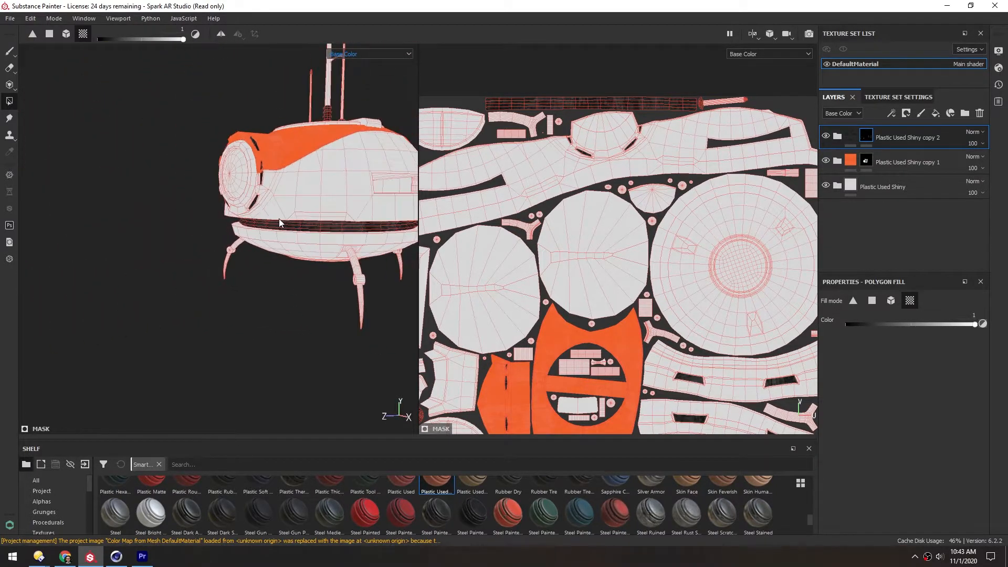
alt+middle_drag(361, 212, 225, 229)
alt+drag(226, 228, 158, 230)
alt+middle_drag(299, 227, 287, 229)
alt+drag(287, 228, 254, 241)
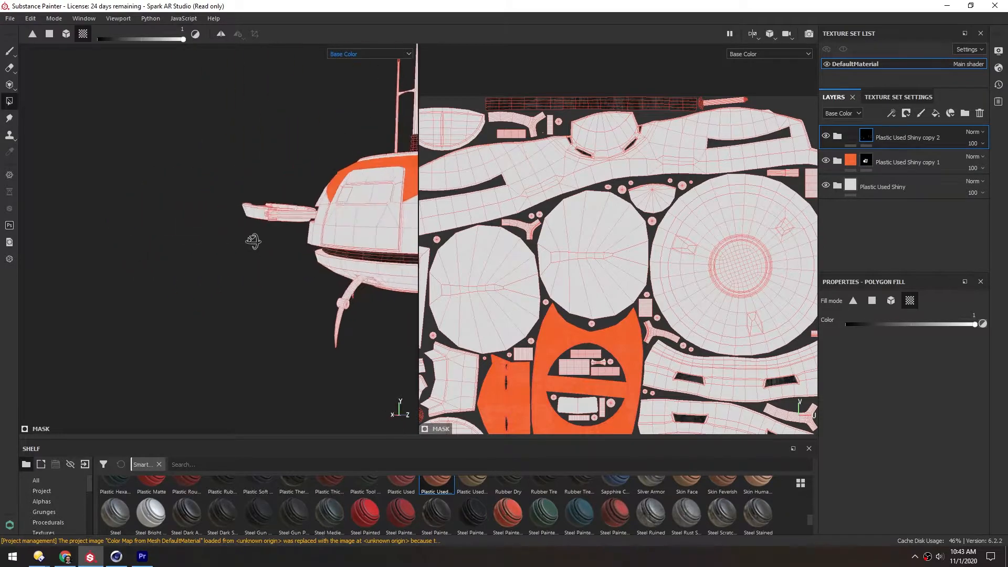
alt+middle_drag(315, 225, 202, 231)
alt+drag(277, 227, 191, 227)
alt+middle_drag(298, 241, 167, 220)
alt+drag(265, 220, 259, 143)
alt+right_drag(258, 143, 292, 150)
alt+middle_drag(291, 150, 251, 233)
alt+drag(251, 233, 233, 229)
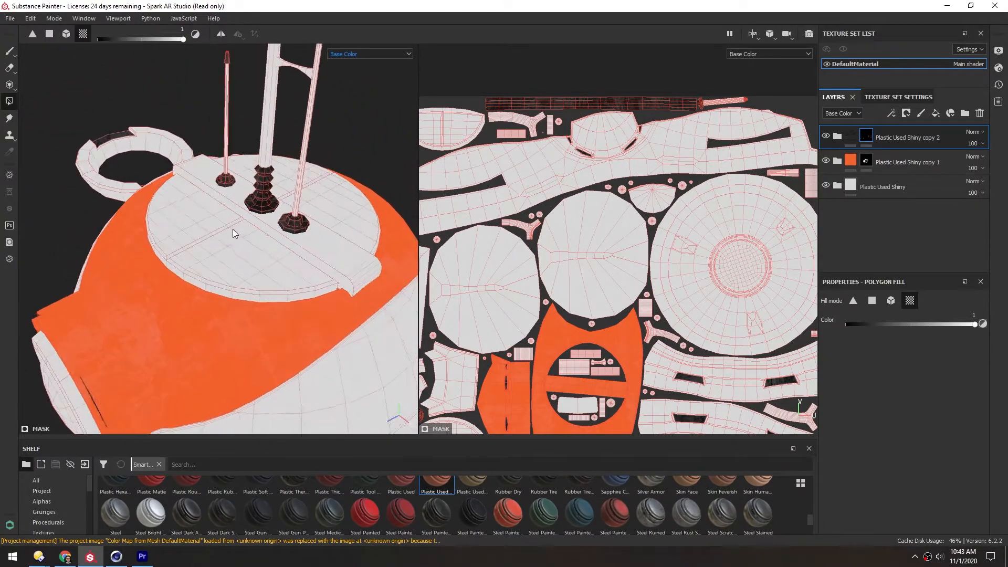
click(186, 219)
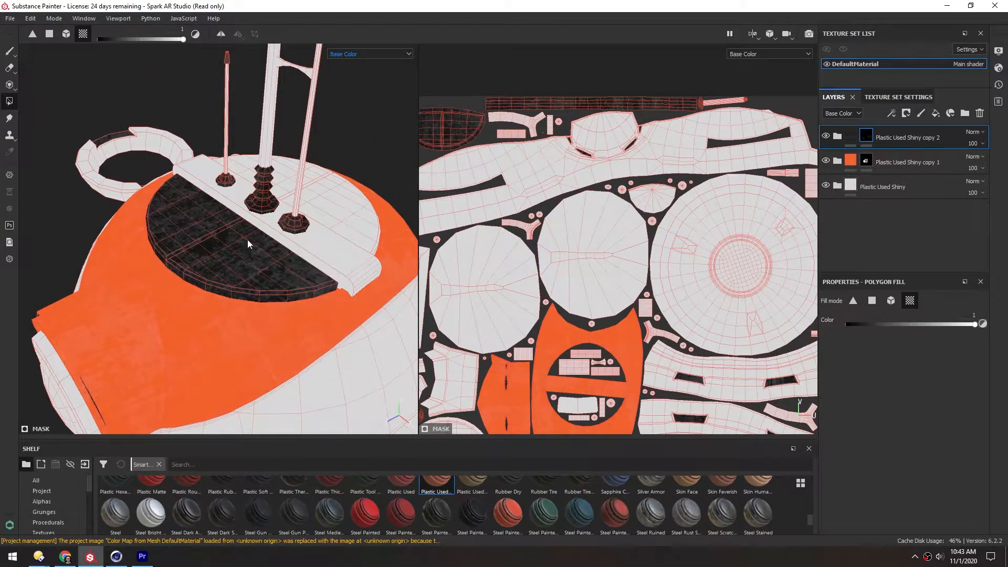
click(344, 210)
Try to fill the whole underside bowl on the copy 2 mask with UV chunk fill
alt+drag(249, 206, 277, 221)
alt+right_drag(278, 221, 256, 205)
mouse_move(256, 205)
alt+mouse_down()
mouse_move(241, 179)
mouse_move(263, 165)
mouse_move(290, 173)
mouse_move(331, 222)
mouse_move(325, 230)
mouse_move(265, 199)
alt+mouse_up()
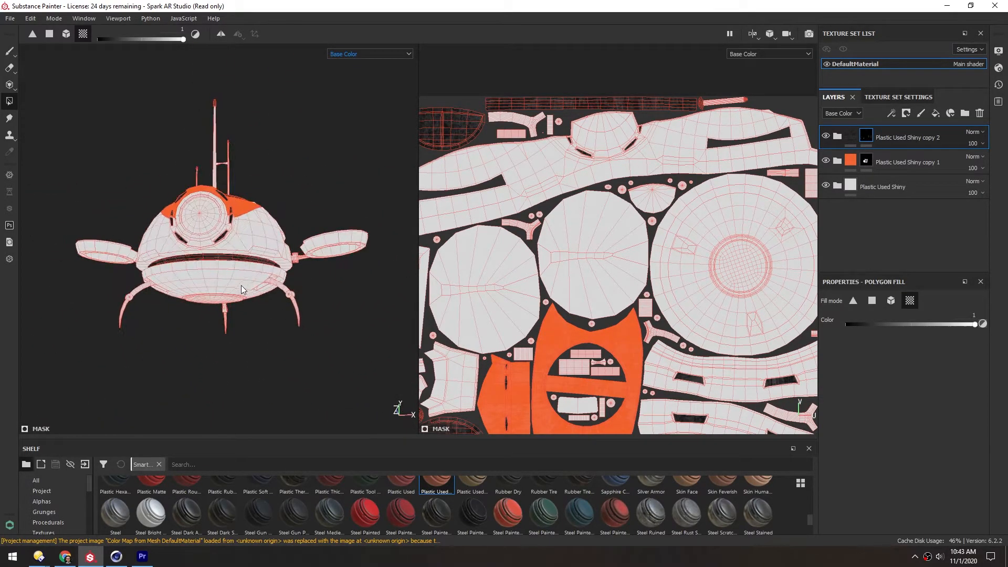
alt+right_drag(241, 285, 186, 293)
alt+drag(187, 292, 228, 238)
click(243, 285)
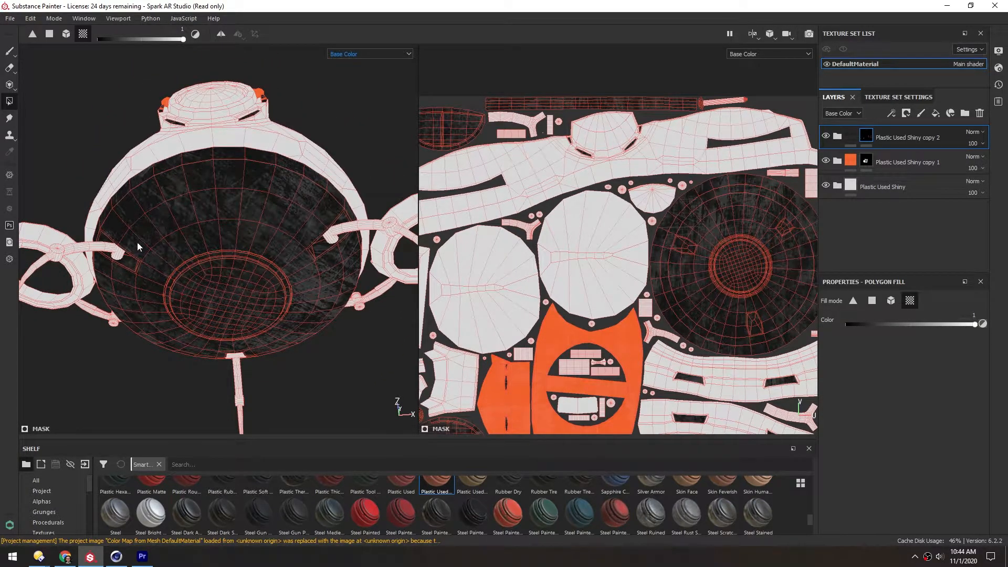
key(ctrl+z)
Switch to polygon fill and fill the circular center of the underside bowl on the copy 2 mask
scroll(218, 278, up, 5)
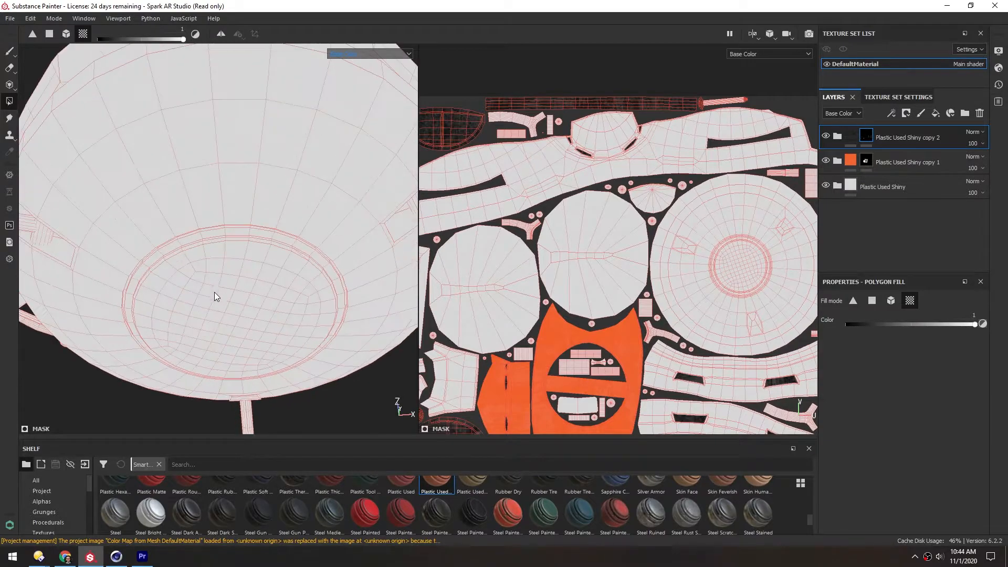
alt+middle_drag(213, 291, 198, 216)
mouse_move(198, 216)
alt+mouse_down()
mouse_move(216, 231)
mouse_move(215, 209)
alt+mouse_up()
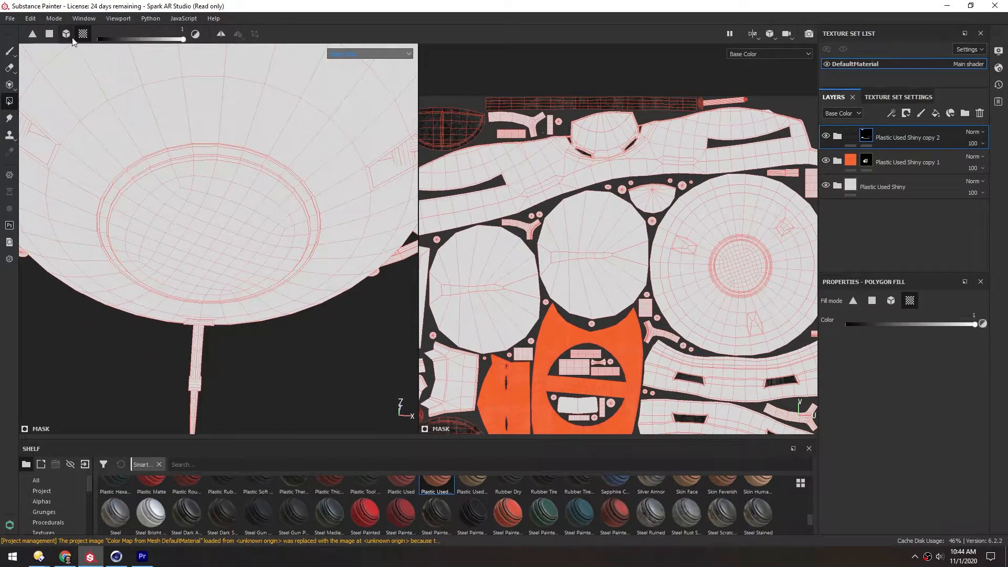
click(49, 34)
scroll(716, 279, up, 5)
middle_drag(715, 276, 550, 239)
scroll(550, 238, up, 2)
mouse_move(573, 188)
mouse_down()
mouse_move(628, 287)
mouse_move(646, 247)
mouse_move(621, 191)
mouse_move(545, 278)
mouse_move(595, 317)
mouse_up()
drag(657, 232, 677, 262)
Extend the dark mask fill over the thin ring of faces at the edge of the underside's circular center
scroll(162, 175, up, 5)
alt+drag(162, 176, 130, 198)
scroll(202, 174, down, 6)
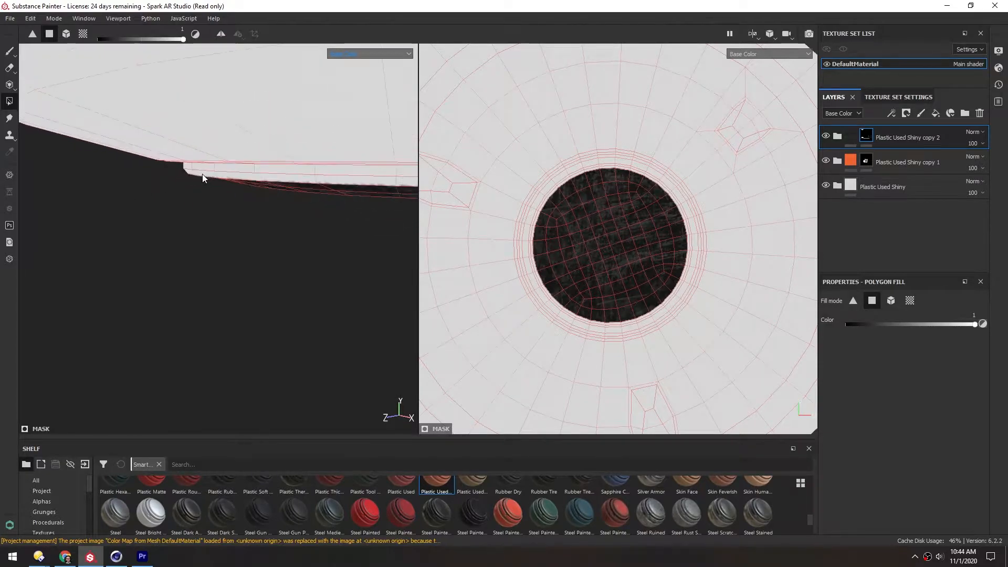
alt+drag(298, 194, 150, 260)
alt+drag(307, 247, 207, 227)
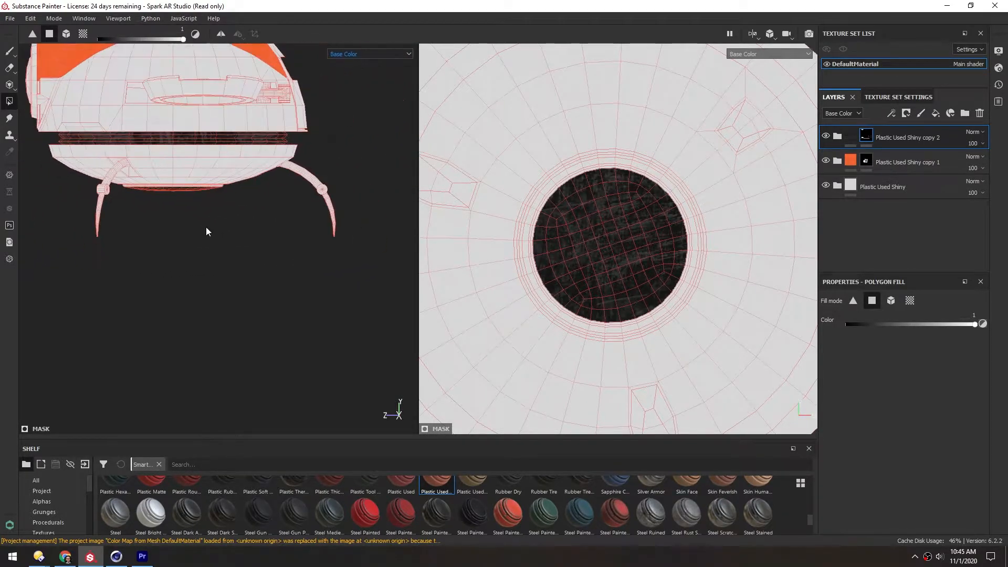
alt+drag(172, 181, 73, 188)
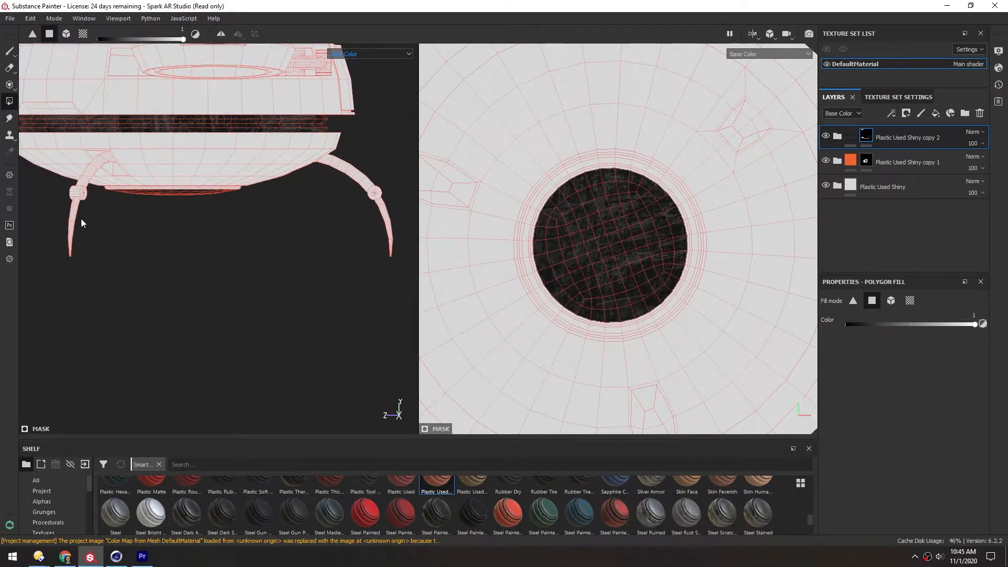
scroll(138, 185, up, 4)
alt+middle_drag(127, 189, 157, 186)
scroll(148, 187, up, 3)
drag(47, 244, 406, 191)
scroll(229, 164, down, 5)
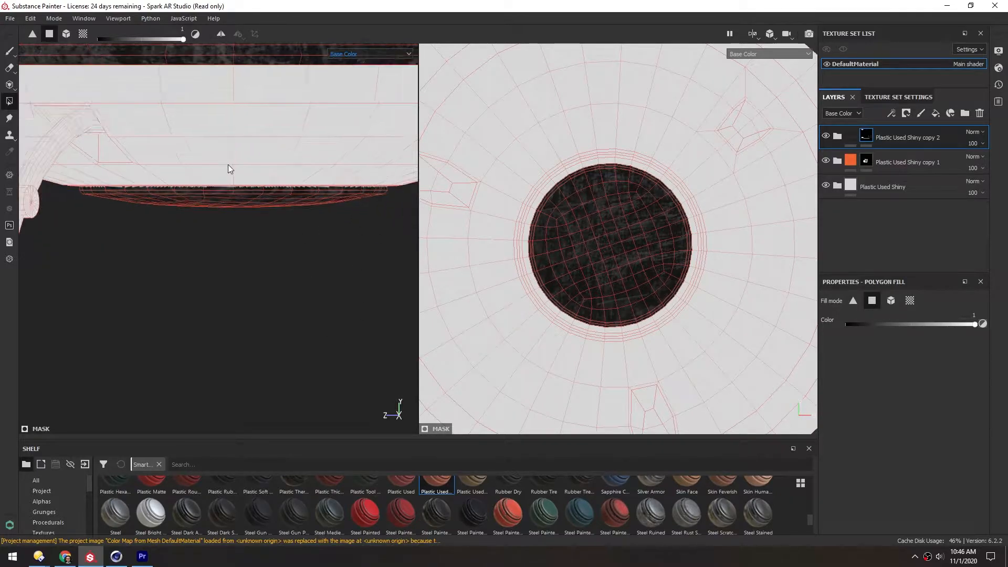
Add the Chrome Blue Tint smart material above the other layers and give it a black mask
alt+middle_drag(194, 109, 194, 219)
alt+drag(193, 218, 286, 169)
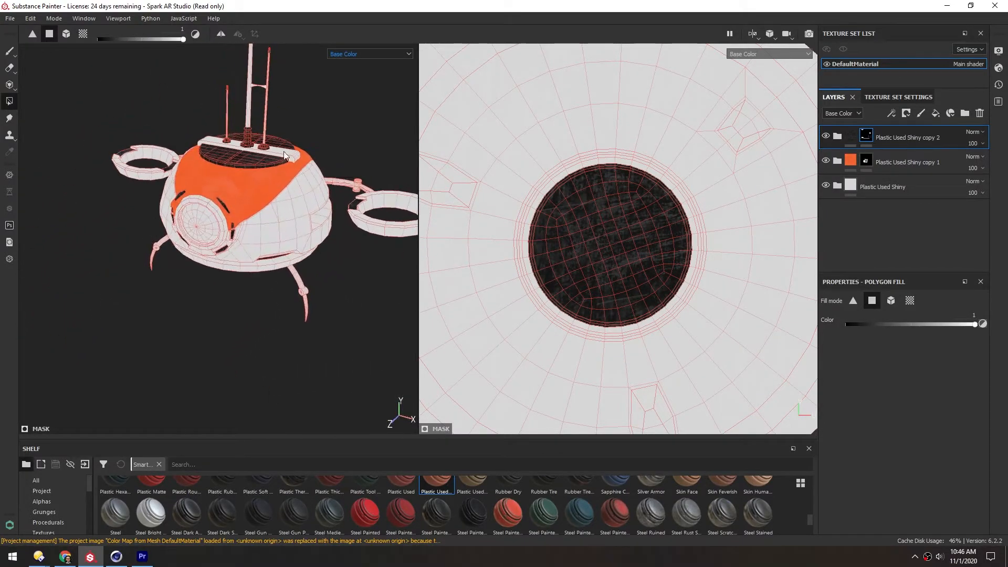
alt+middle_drag(234, 193, 206, 203)
scroll(219, 229, up, 3)
alt+drag(219, 228, 278, 240)
alt+drag(210, 201, 262, 294)
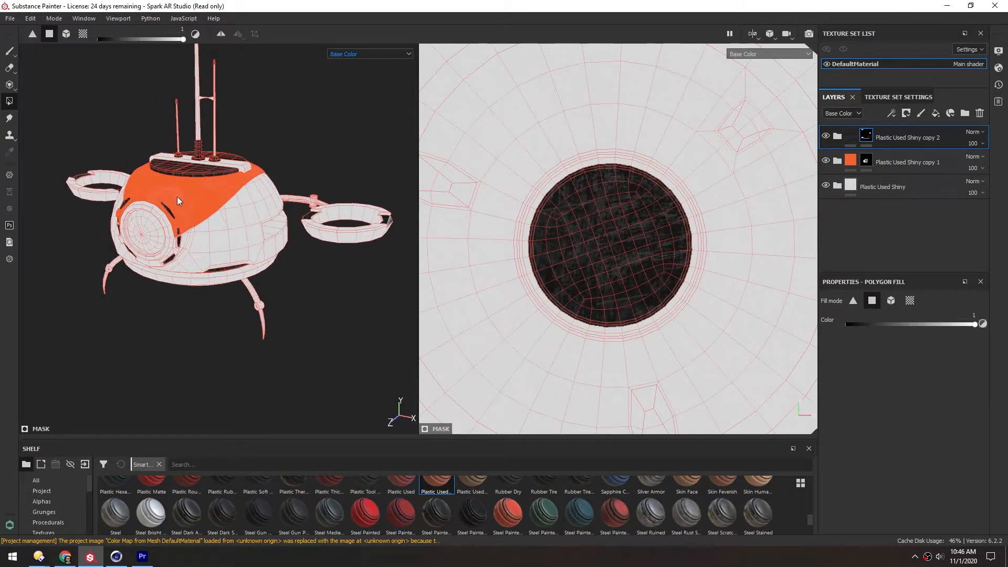
drag(286, 439, 248, 189)
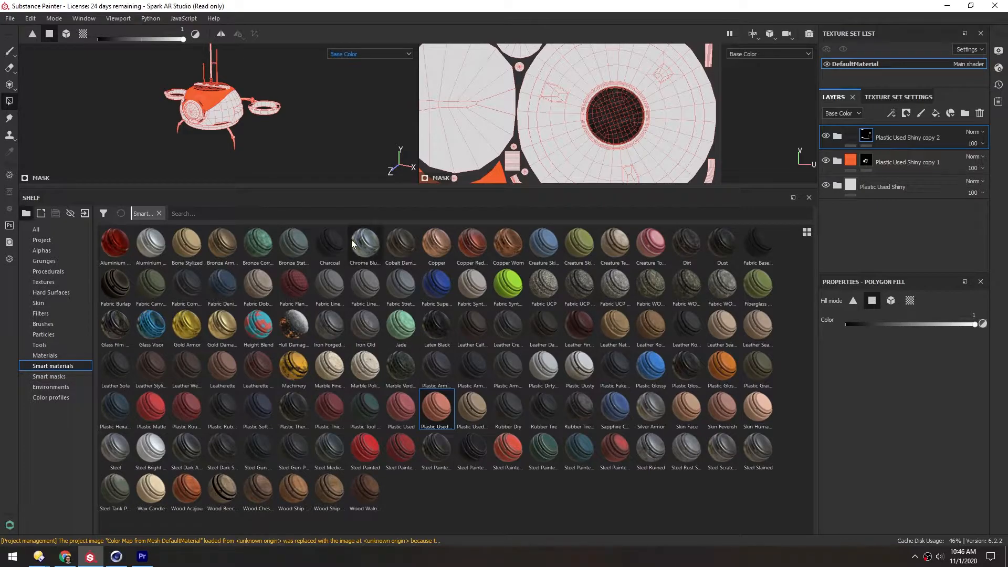
mouse_move(355, 240)
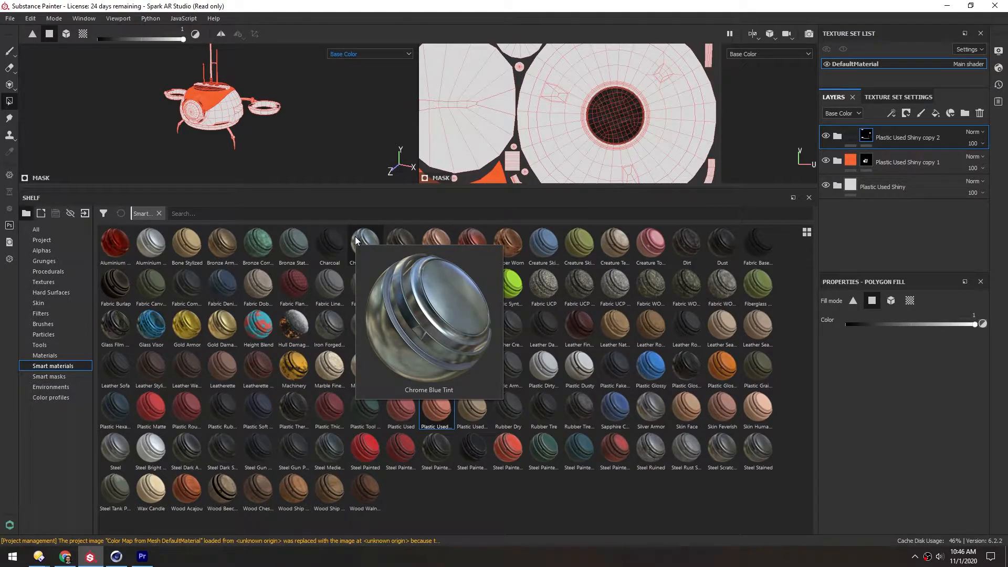
drag(365, 242, 874, 130)
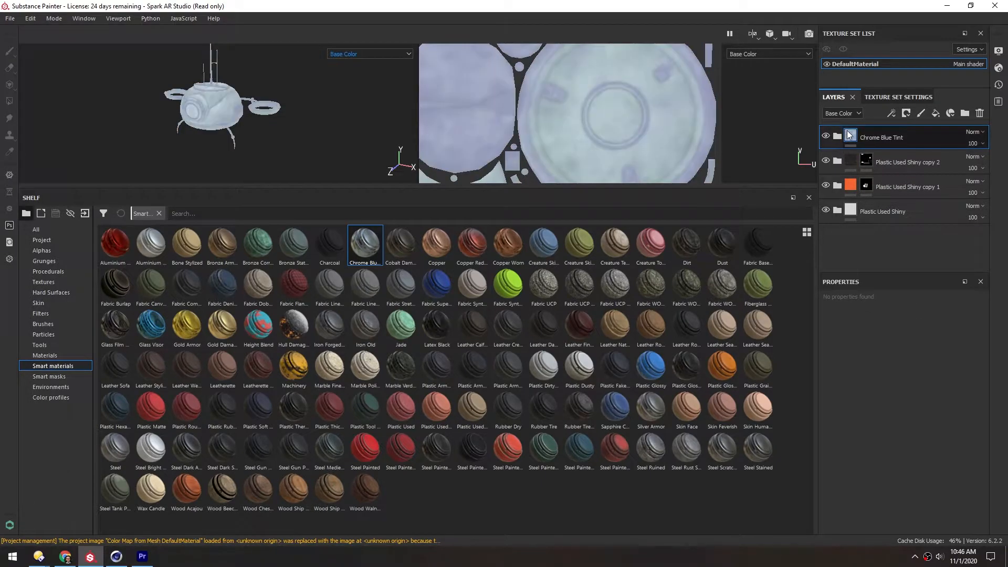
right_click(851, 138)
click(880, 153)
drag(291, 189, 291, 412)
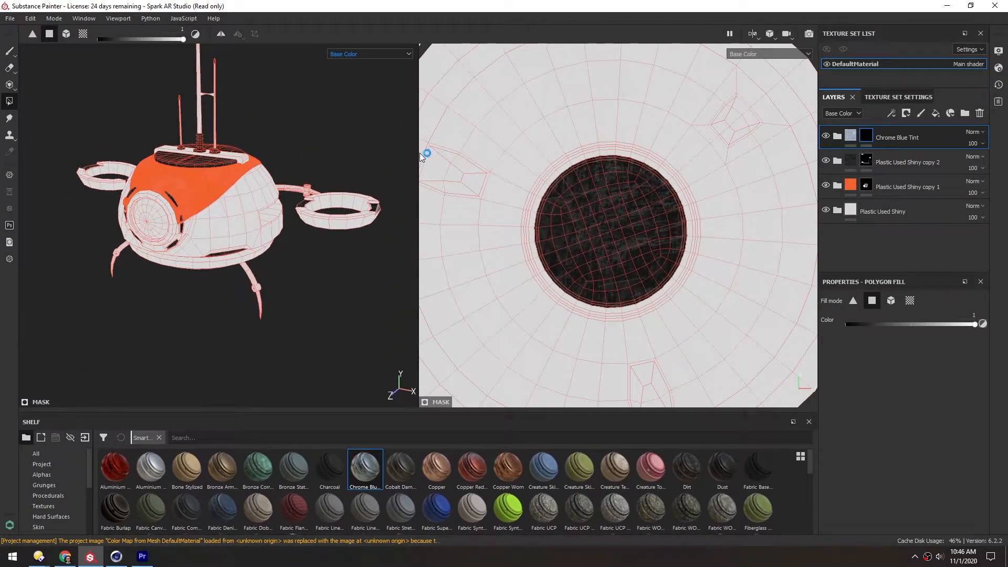
Enlarge the 3D view and fill the leg segments on the Chrome Blue Tint mask, using mesh fill
drag(419, 152, 597, 155)
alt+drag(284, 215, 261, 162)
click(66, 34)
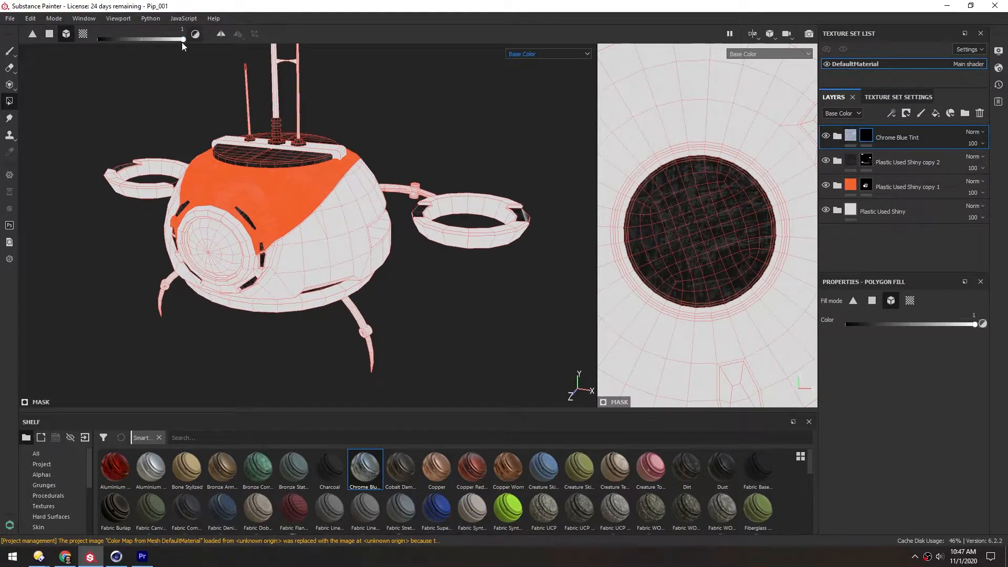
alt+drag(288, 199, 391, 260)
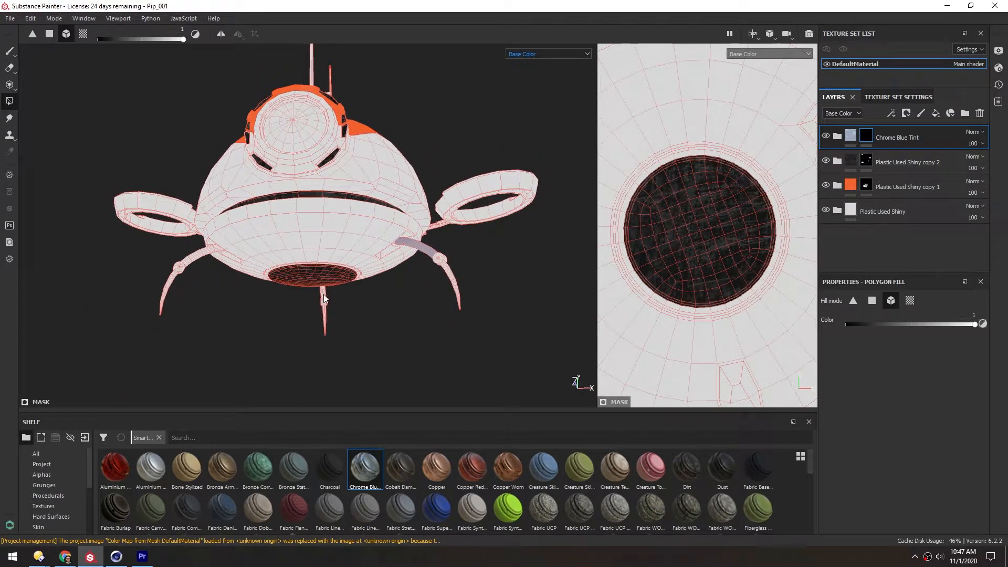
alt+drag(323, 315, 294, 253)
Switch to polygon fill and fill the first faces of the narrow ring around the eye on the chrome mask
alt+drag(296, 82, 269, 157)
scroll(284, 194, up, 3)
scroll(298, 150, up, 3)
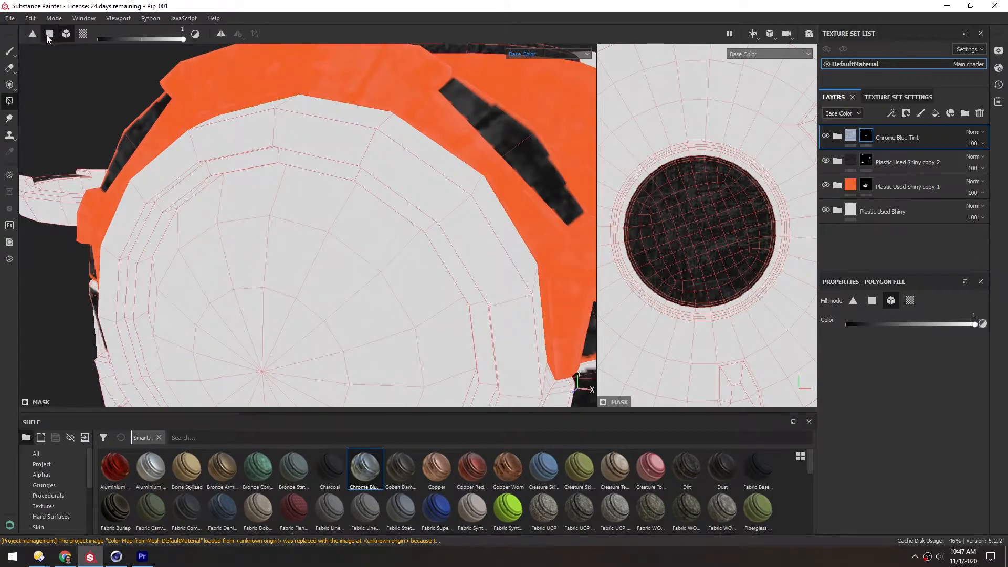
alt+drag(265, 237, 335, 152)
scroll(309, 182, down, 3)
alt+drag(259, 155, 299, 135)
alt+middle_drag(297, 118, 259, 198)
scroll(259, 198, up, 3)
alt+middle_drag(258, 136, 273, 183)
scroll(273, 182, down, 2)
click(273, 164)
click(289, 167)
scroll(306, 169, up, 2)
Fill the remaining faces of the narrow ring around the eye on the chrome mask
alt+drag(306, 169, 333, 163)
alt+middle_drag(414, 242, 382, 172)
click(416, 170)
click(461, 262)
click(470, 357)
alt+middle_drag(462, 362, 481, 168)
click(446, 302)
Set the fill color to black and erase the stray chrome faces from the orange panel and the top disc
alt+middle_drag(252, 310, 385, 106)
scroll(263, 225, down, 5)
alt+drag(262, 224, 530, 384)
key(ctrl+z)
alt+drag(350, 200, 321, 198)
alt+drag(322, 256, 315, 157)
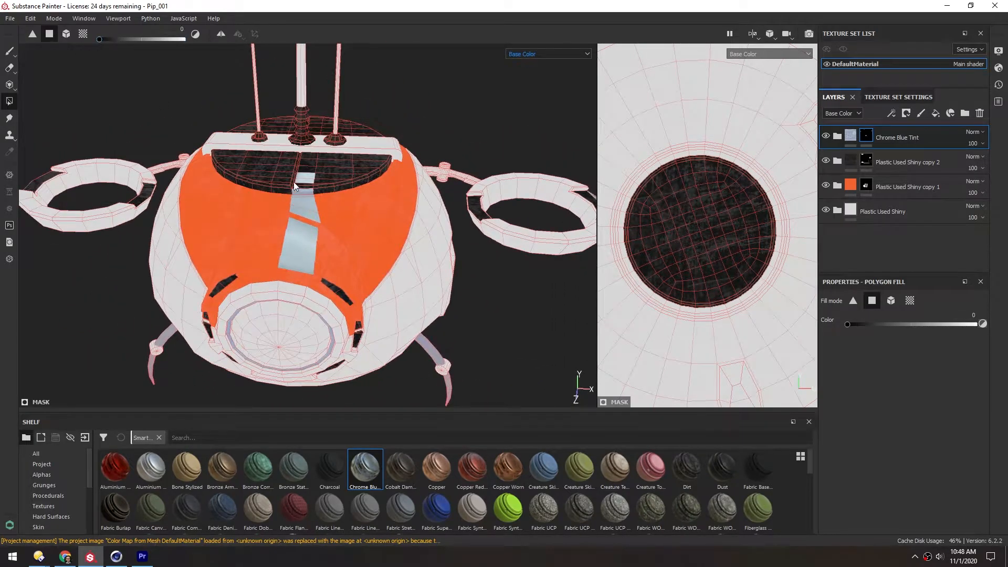
click(303, 192)
key(ctrl+z)
Set the fill color back to white and fill the adjoining inner loop of the eye ring's UV island on the chrome mask
alt+drag(303, 239, 301, 197)
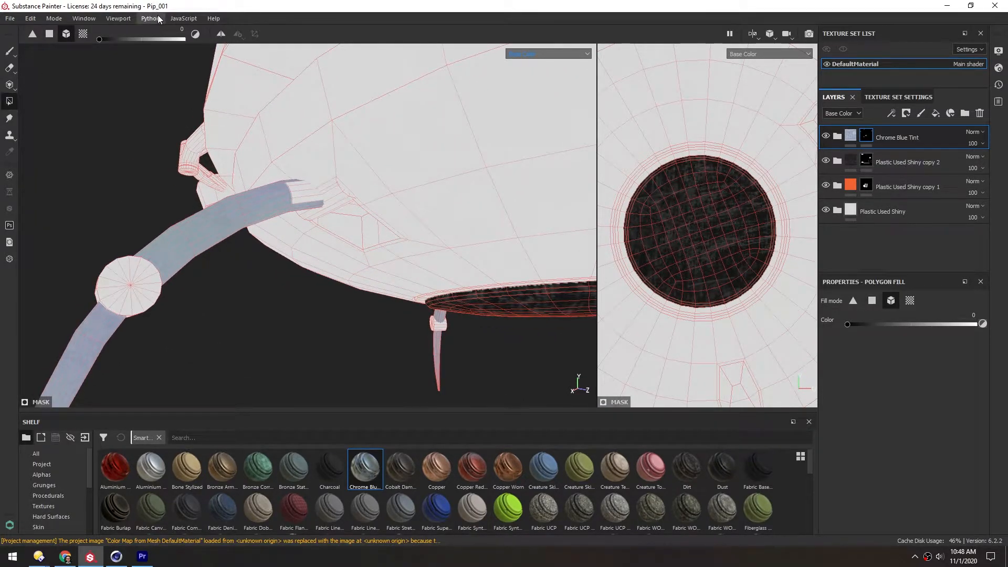
alt+drag(393, 231, 238, 215)
scroll(301, 162, down, 7)
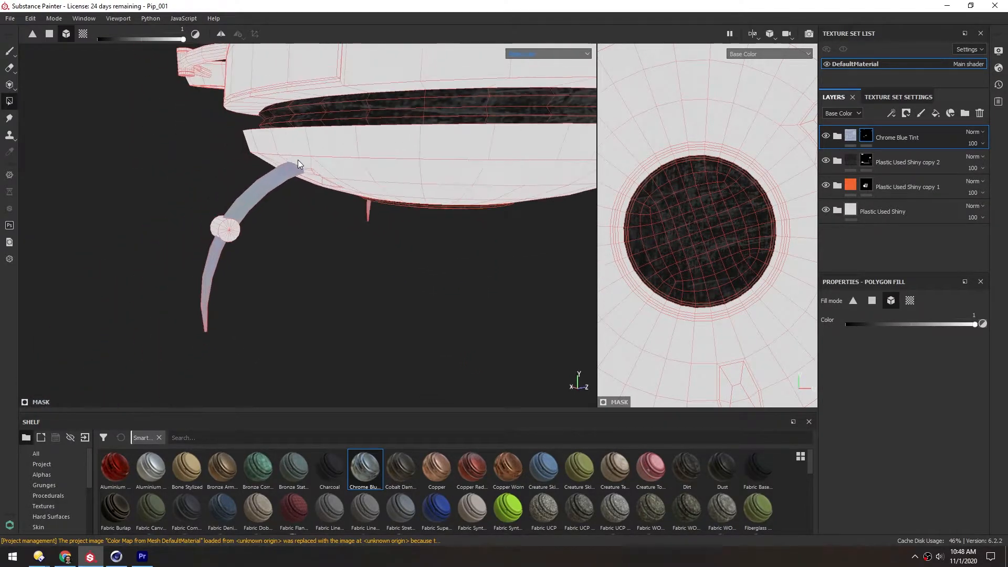
alt+middle_drag(309, 133, 226, 199)
alt+drag(322, 126, 371, 130)
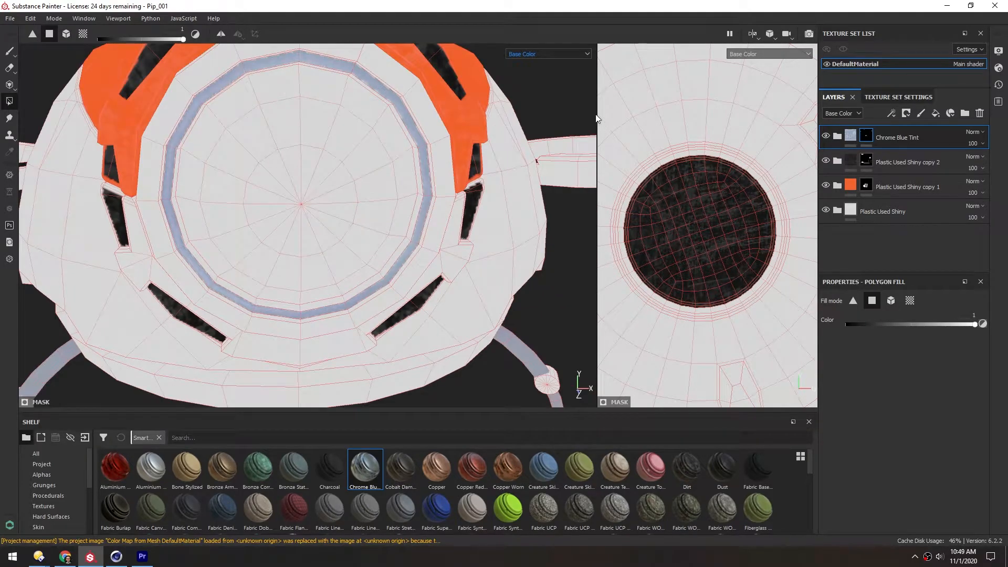
drag(597, 119, 305, 132)
scroll(460, 223, down, 8)
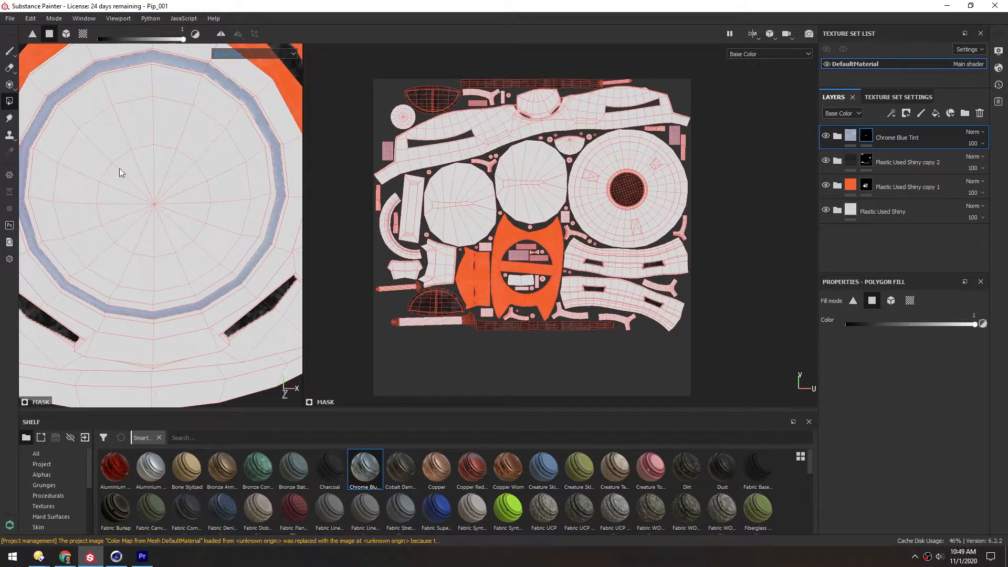
middle_drag(118, 169, 187, 175)
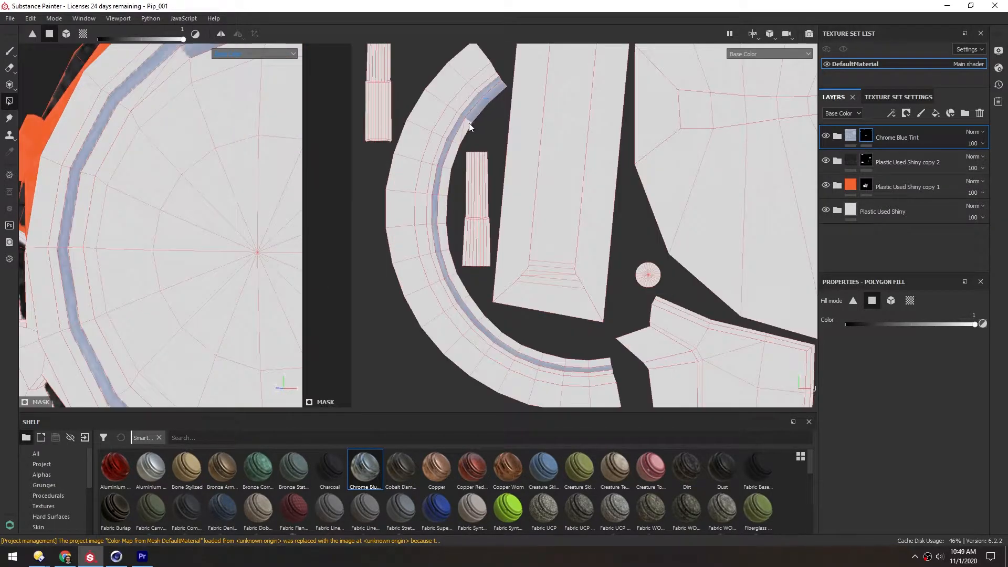
drag(468, 123, 443, 190)
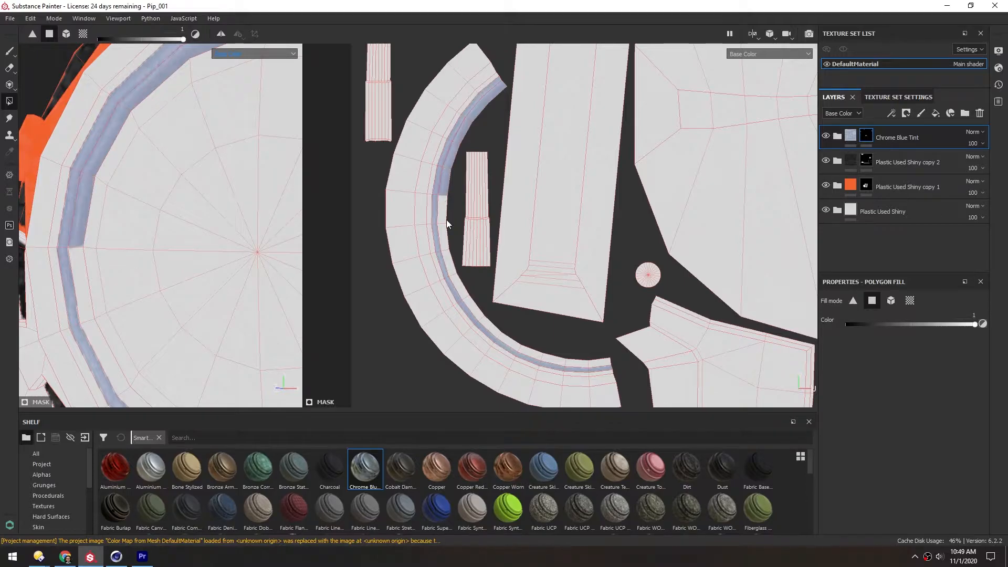
mouse_move(441, 226)
mouse_down()
mouse_move(447, 255)
mouse_move(519, 349)
mouse_up()
Switch polygon fill to mesh mode and fill the flat bar under the antennas on the chrome mask
alt+right_drag(198, 233, 99, 174)
alt+drag(99, 173, 424, 173)
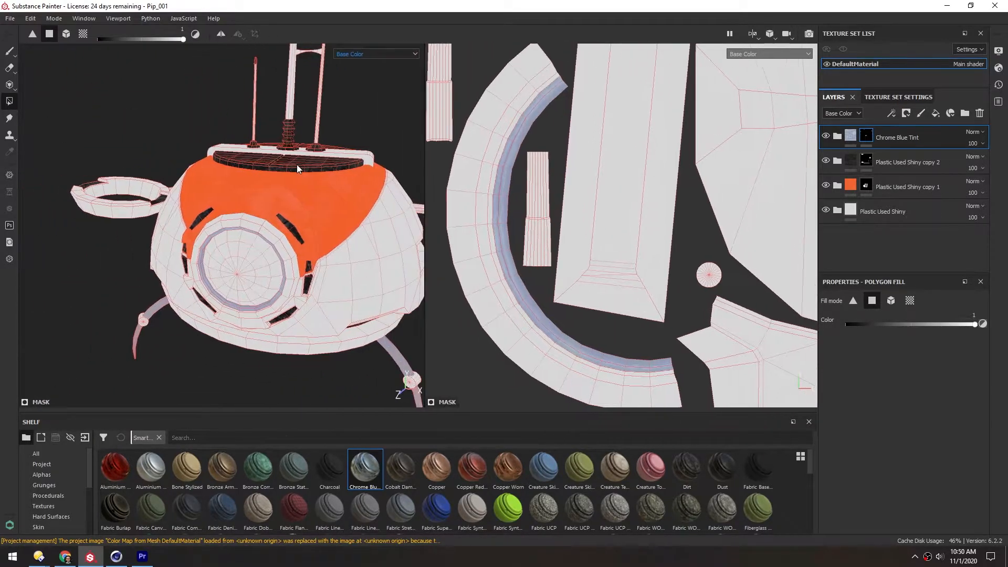
alt+drag(302, 167, 243, 185)
alt+right_drag(242, 185, 307, 188)
alt+middle_drag(308, 188, 230, 209)
alt+drag(230, 209, 287, 215)
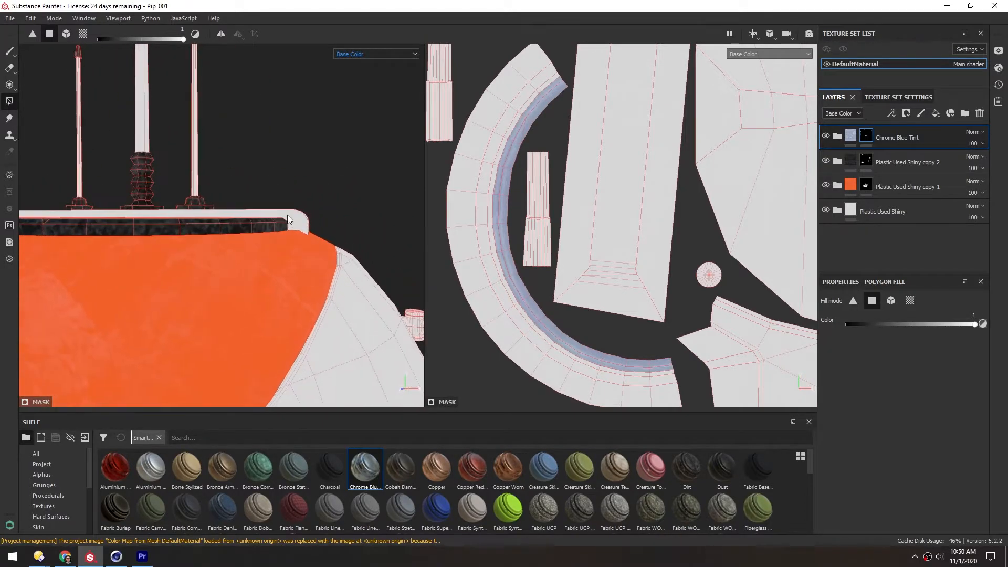
alt+right_drag(288, 215, 315, 214)
click(66, 33)
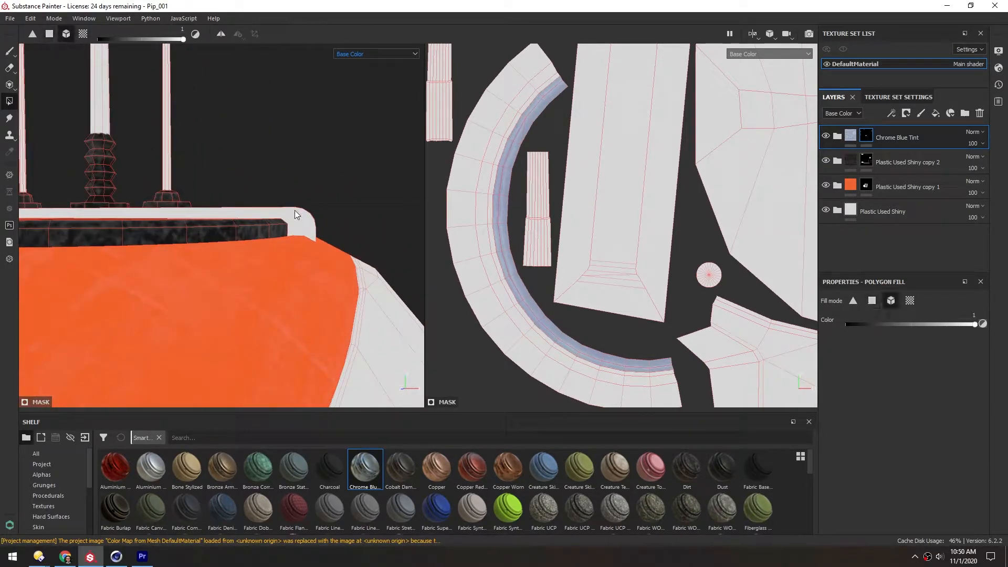
click(299, 217)
Fill the arm struts joining the body to the side rings on the chrome mask
alt+drag(301, 218, 213, 206)
alt+middle_drag(214, 205, 170, 225)
alt+right_drag(171, 225, 176, 207)
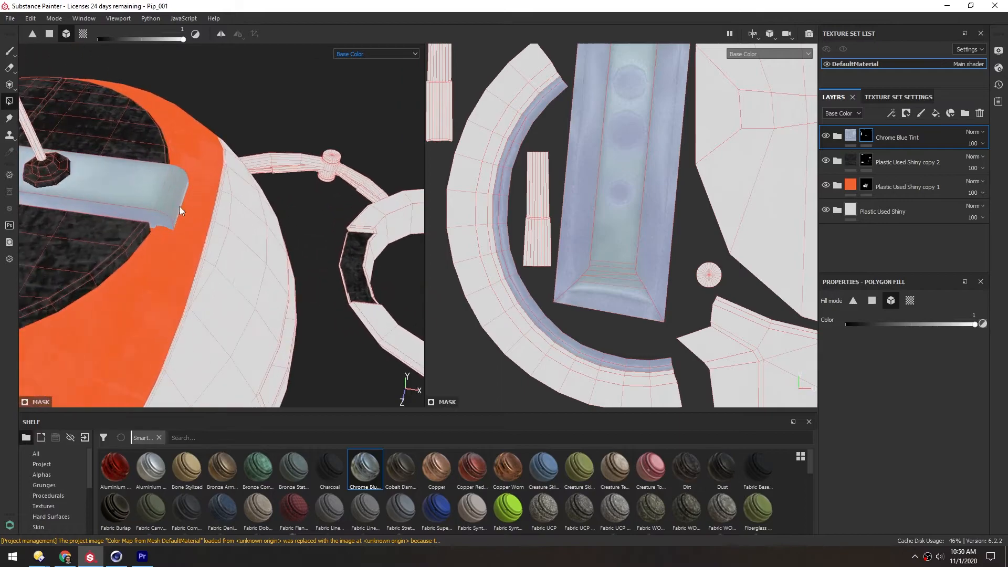
alt+middle_drag(176, 206, 141, 229)
alt+drag(141, 229, 166, 220)
alt+right_drag(167, 220, 180, 181)
alt+middle_drag(180, 181, 163, 213)
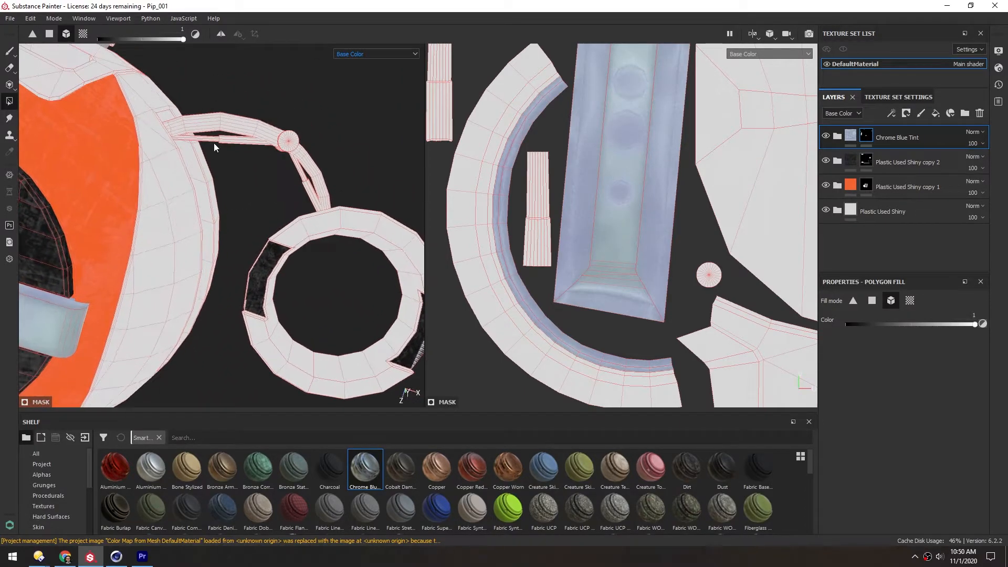
alt+drag(247, 192, 210, 162)
click(164, 169)
click(236, 171)
alt+right_drag(236, 173, 210, 336)
alt+drag(210, 336, 248, 302)
alt+middle_drag(248, 302, 245, 238)
alt+drag(245, 238, 252, 229)
mouse_move(252, 229)
alt+middle_down()
mouse_move(225, 246)
mouse_move(242, 245)
alt+middle_up()
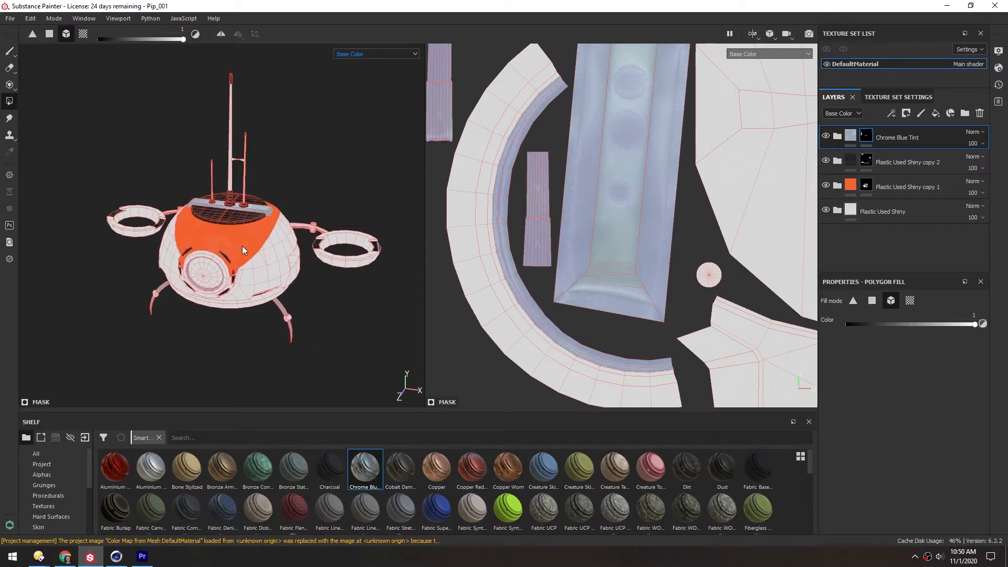
Switch to the Paint tool and change the viewport display from Base Color to Material
click(10, 51)
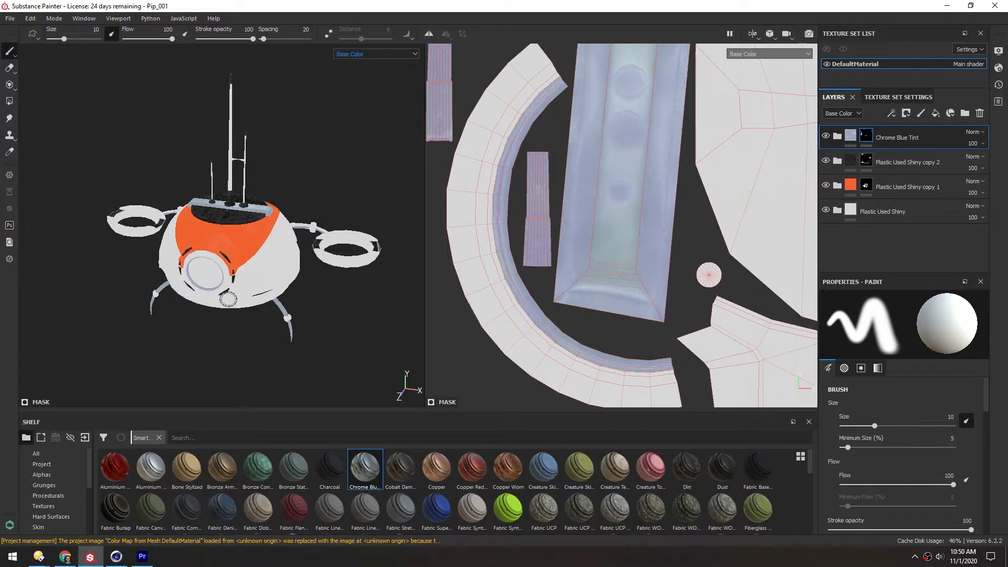
alt+drag(190, 196, 283, 225)
click(348, 54)
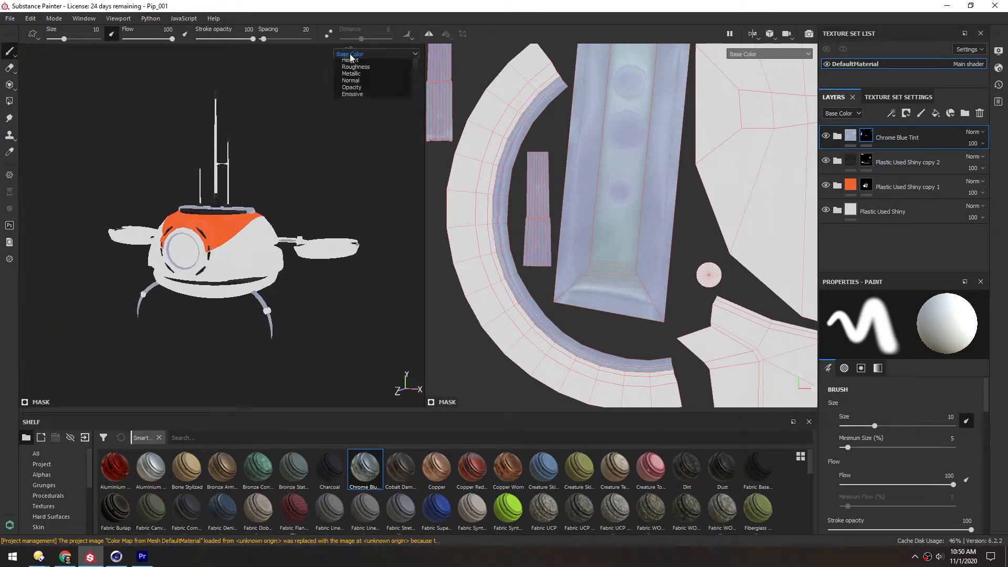
click(351, 70)
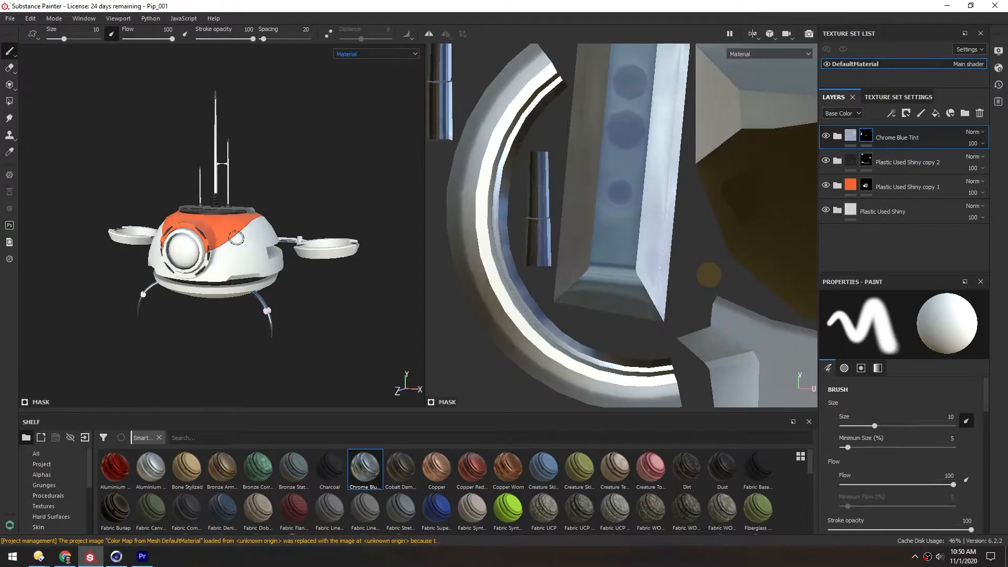
Examine the robot's materials from several angles and distances under rotated environment lighting
mouse_move(201, 225)
alt+mouse_down()
mouse_move(259, 203)
mouse_move(207, 242)
mouse_move(214, 210)
mouse_move(215, 233)
alt+mouse_up()
shift+right_drag(132, 158, 229, 157)
scroll(234, 212, up, 6)
mouse_move(238, 193)
alt+mouse_down()
mouse_move(214, 198)
mouse_move(168, 179)
mouse_move(195, 149)
mouse_move(245, 181)
mouse_move(237, 196)
alt+mouse_up()
scroll(170, 228, down, 4)
alt+middle_drag(146, 295, 132, 292)
mouse_move(132, 292)
alt+mouse_down()
mouse_move(199, 261)
mouse_move(204, 238)
mouse_move(231, 226)
mouse_move(200, 225)
mouse_move(201, 234)
mouse_move(199, 223)
mouse_move(213, 262)
alt+mouse_up()
scroll(198, 261, down, 2)
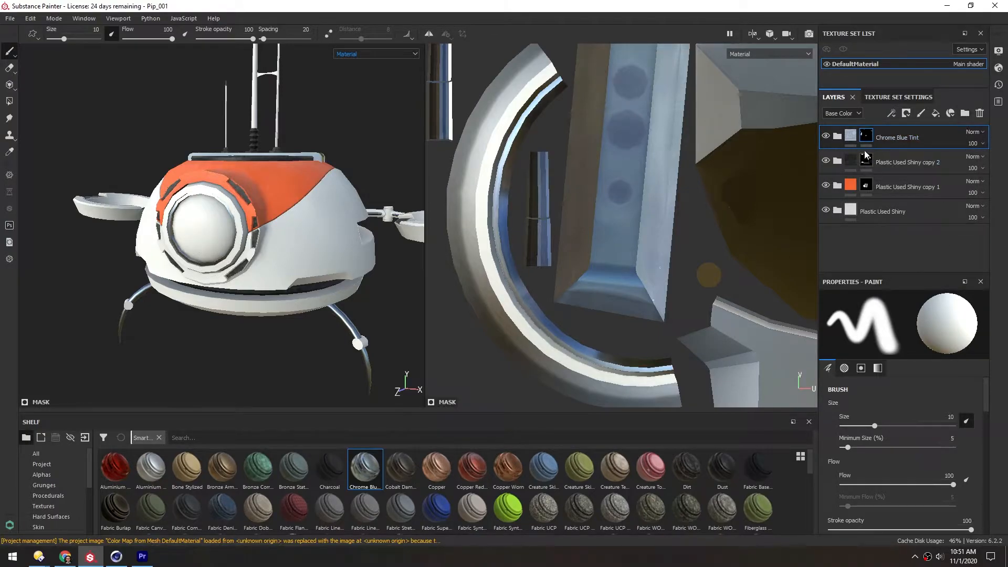
Add a folder above the chrome layer and name it Lens
click(964, 113)
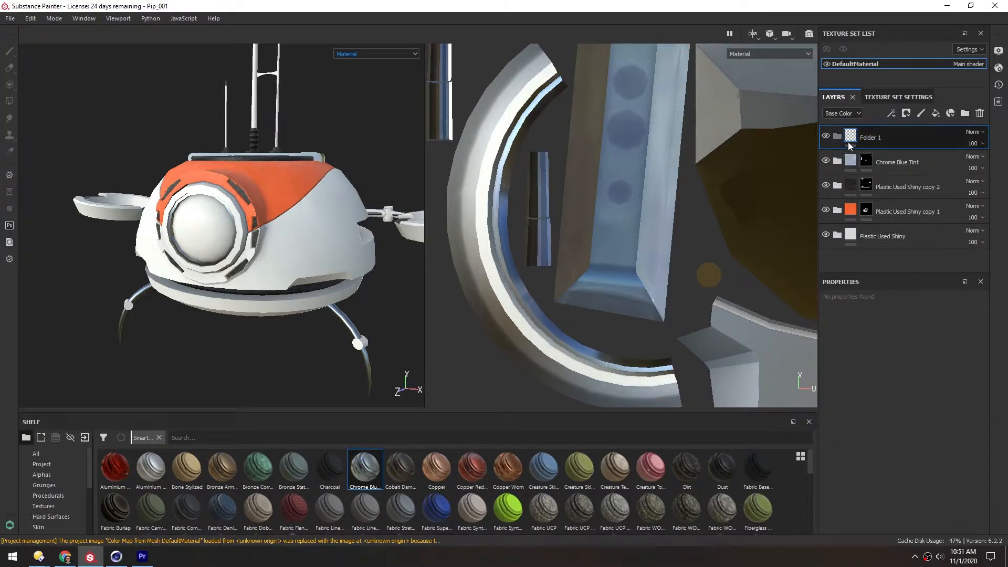
text(Lens)
key(Return)
Rename the four material folders, from upper to lower in the stack, as Chrome, Plastic Black, Plastic Orange and Plastic White
double_click(899, 162)
drag(899, 162, 930, 172)
key(BackSpace)
key(Return)
double_click(887, 187)
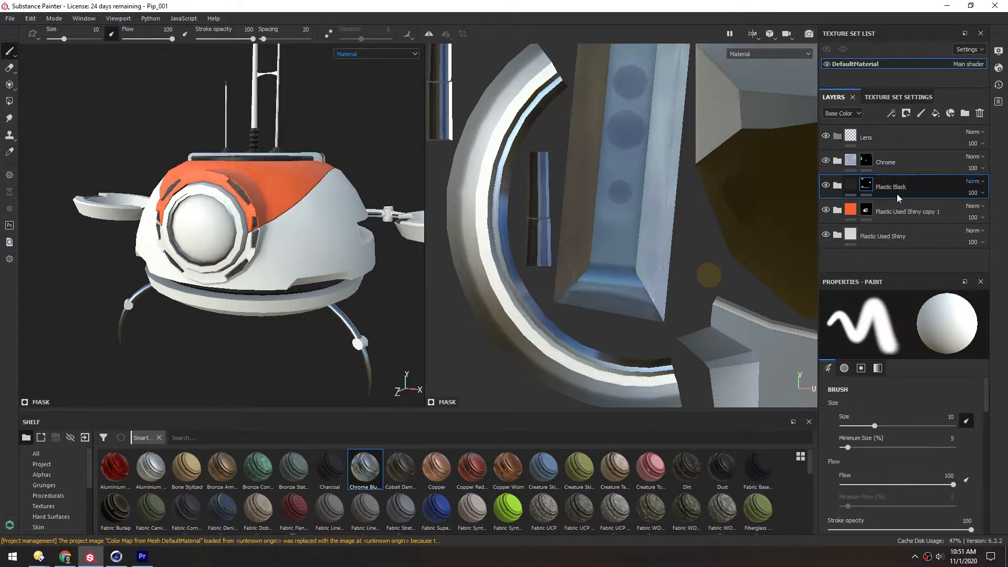
key(Return)
double_click(899, 211)
text(Plastic Orange)
key(Return)
double_click(886, 236)
text(Plastic White)
key(Return)
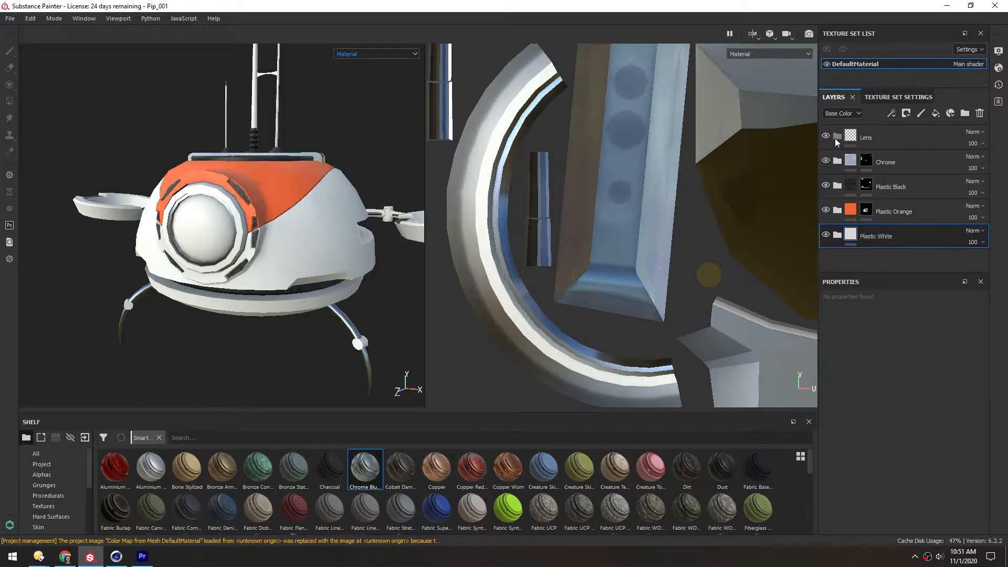
Add a fill layer and place it inside the Lens folder
click(937, 115)
drag(840, 236, 849, 135)
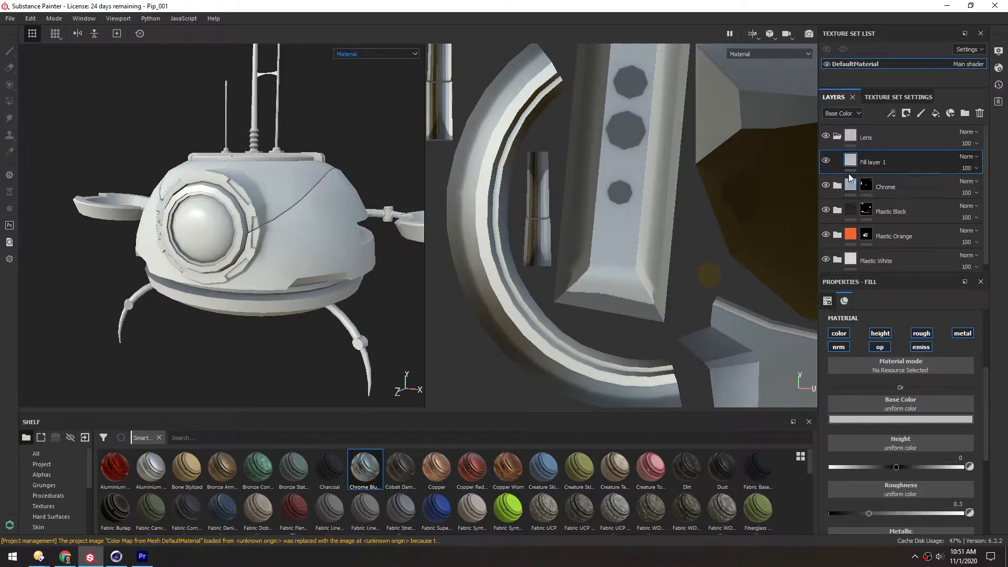
click(836, 137)
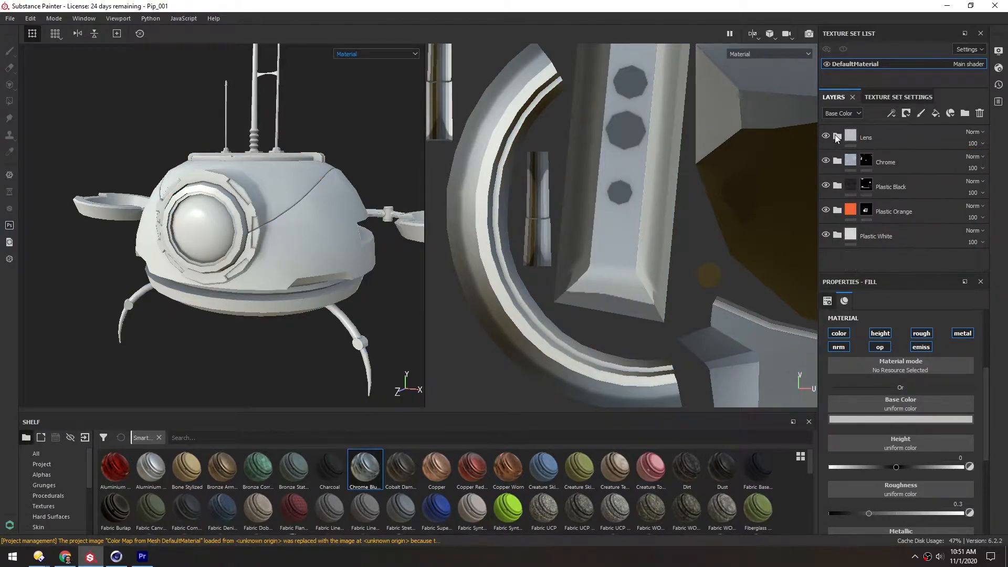
click(837, 137)
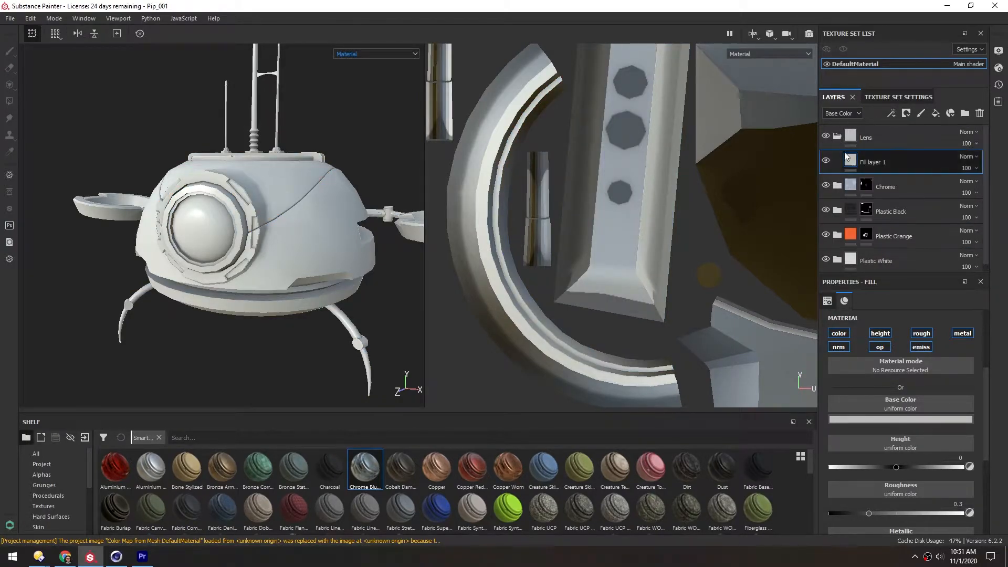
Set the base color of the fill layer in the Lens folder to black
click(867, 417)
drag(868, 457, 846, 536)
mouse_move(200, 219)
alt+mouse_down()
mouse_move(231, 204)
mouse_move(250, 214)
mouse_move(216, 207)
alt+mouse_up()
scroll(218, 218, up, 5)
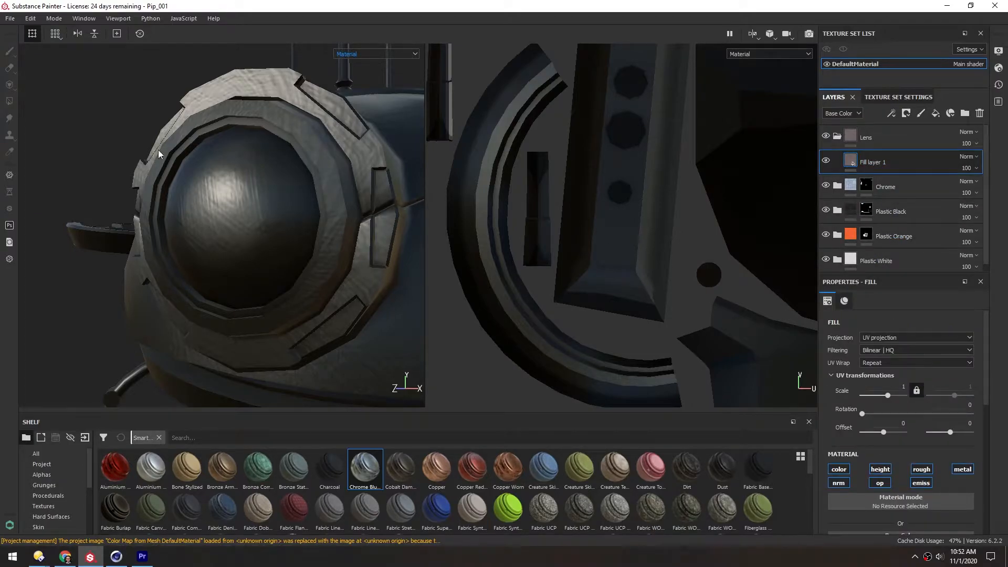
alt+drag(163, 138, 184, 217)
alt+drag(259, 208, 243, 218)
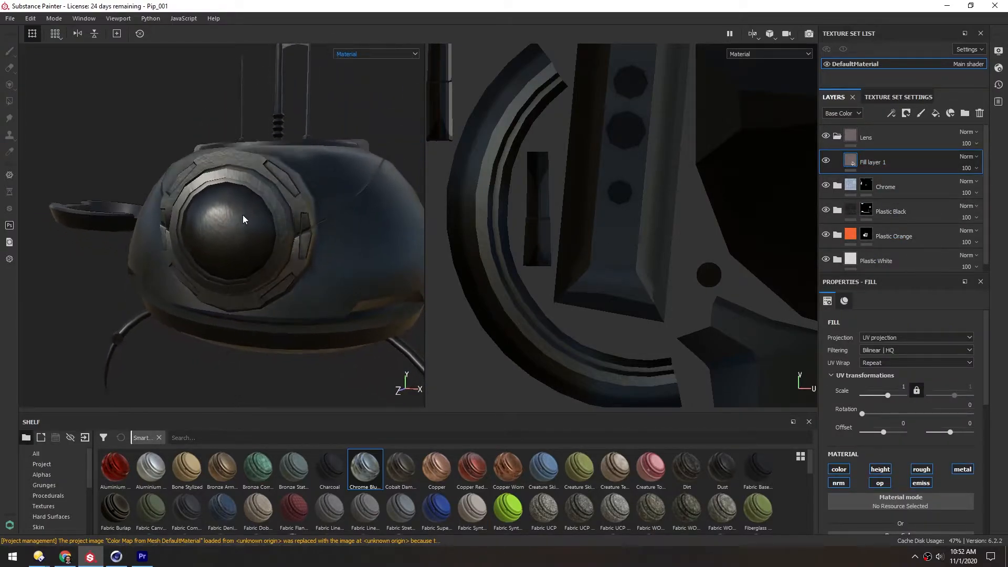
Add a black mask to the Lens folder
click(851, 137)
right_click(848, 133)
click(871, 149)
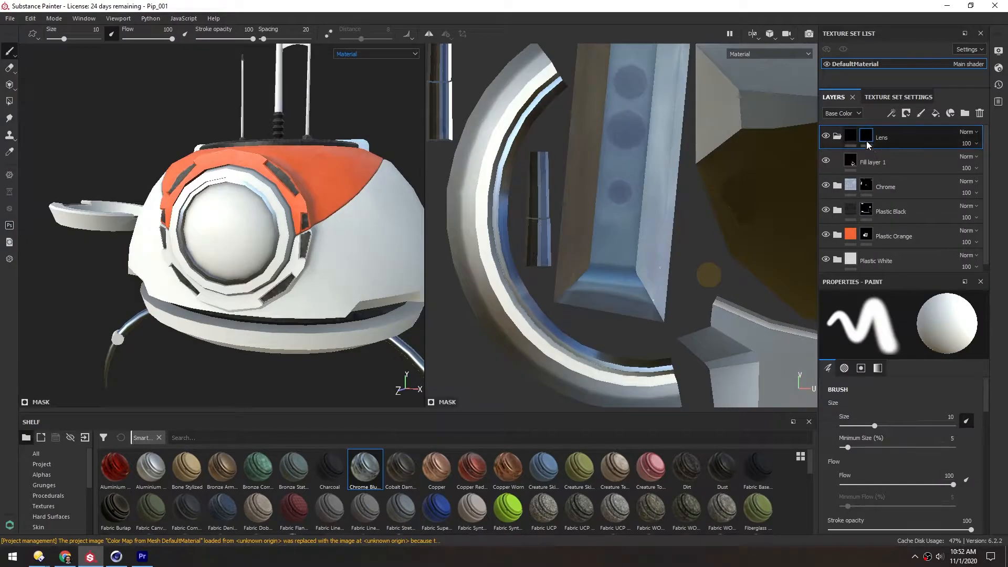
Use polygon fill in UV mode to fill the eye's lens dome on the Lens folder's mask
click(9, 101)
click(83, 34)
scroll(215, 242, up, 4)
alt+drag(221, 177, 247, 189)
click(232, 197)
scroll(551, 174, down, 20)
alt+middle_drag(622, 170, 585, 191)
scroll(585, 191, up, 1)
scroll(585, 190, up, 2)
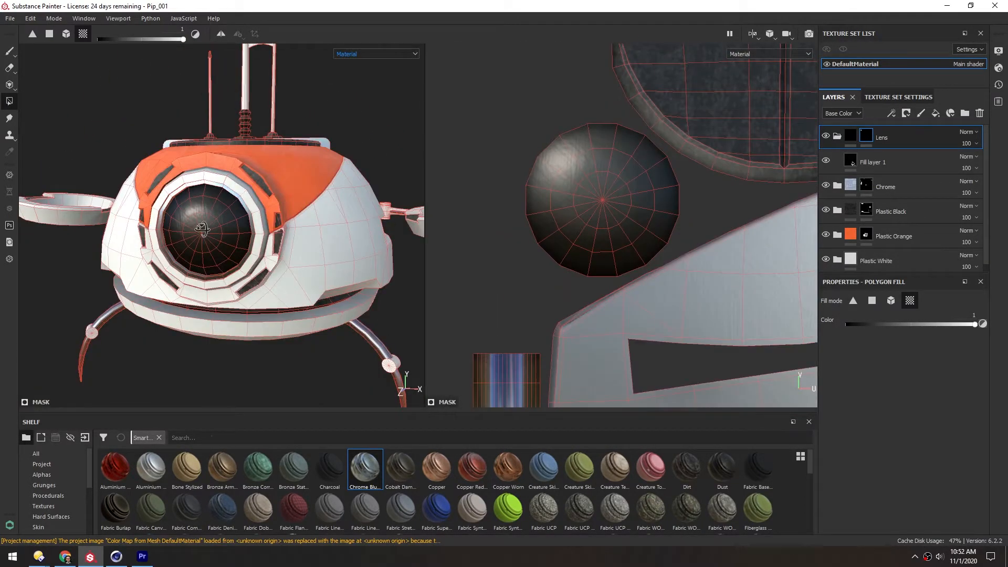
mouse_move(203, 224)
alt+mouse_down()
mouse_move(232, 211)
mouse_move(208, 233)
mouse_move(210, 203)
mouse_move(207, 215)
alt+mouse_up()
scroll(181, 248, up, 6)
alt+drag(201, 156, 213, 246)
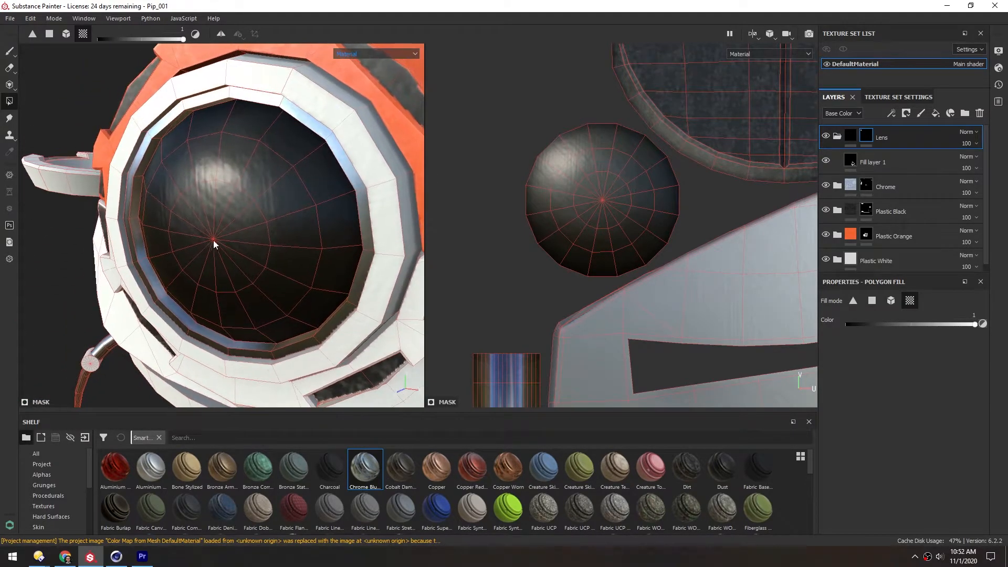
Set the lens fill layer's roughness to 0 and its metallic value to 0
click(850, 163)
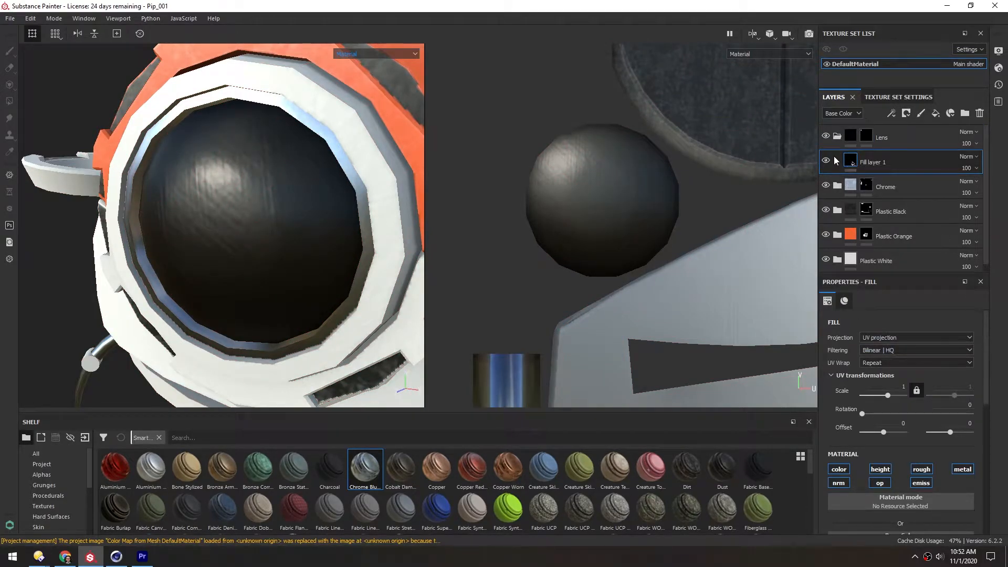
drag(985, 342, 993, 408)
scroll(866, 397, down, 5)
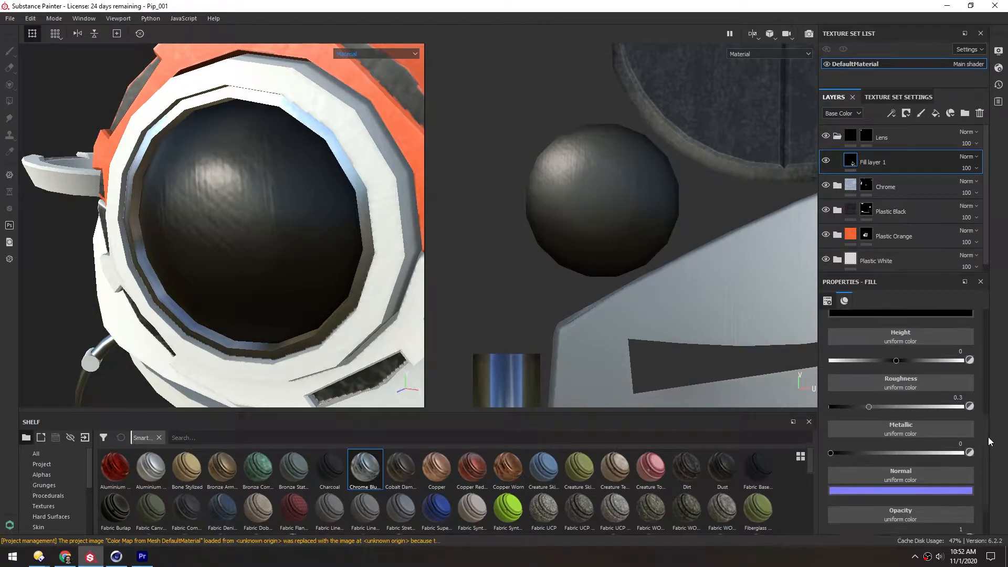
drag(869, 373, 817, 380)
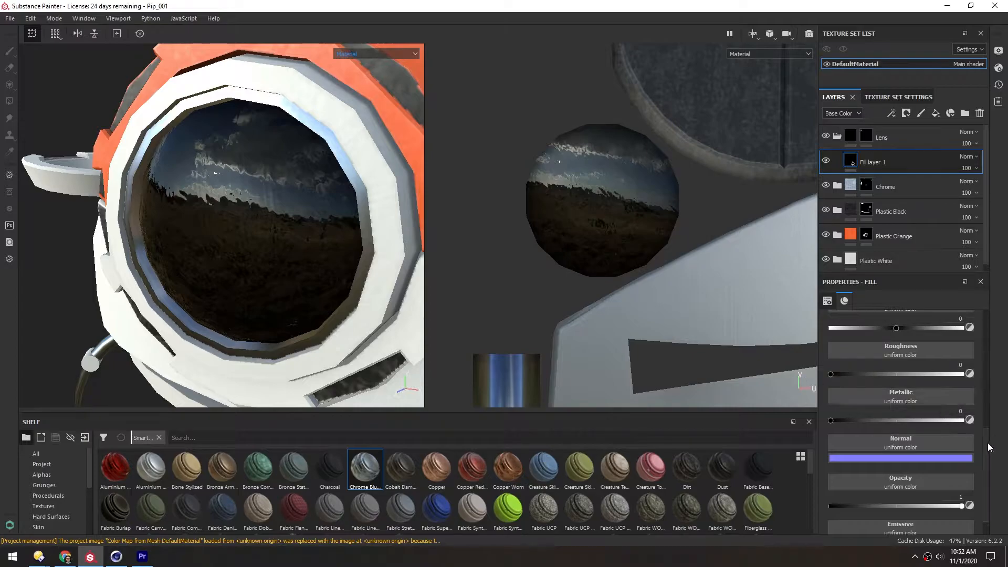
drag(850, 422, 778, 424)
scroll(986, 467, down, 1)
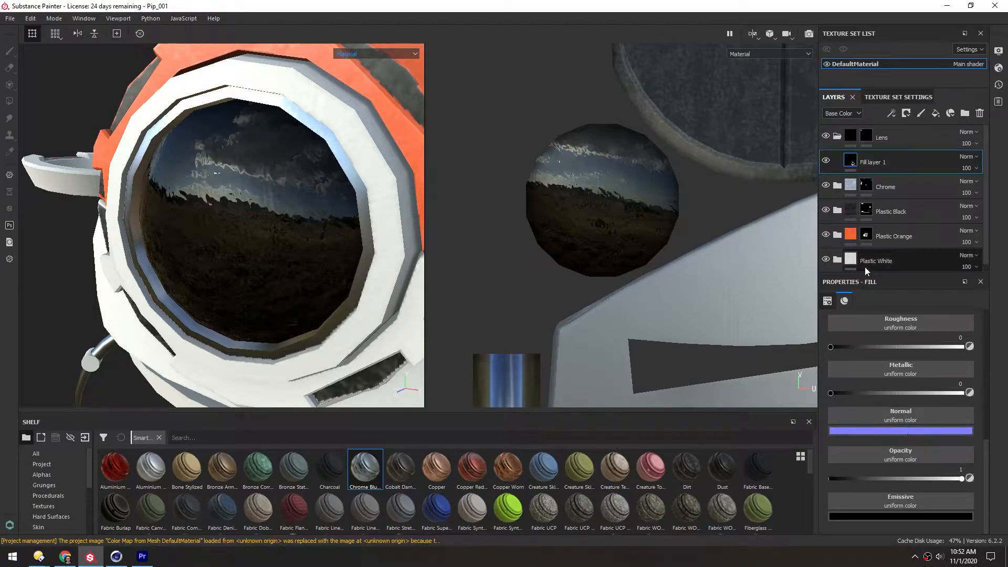
alt+drag(207, 236, 210, 225)
alt+drag(334, 233, 213, 220)
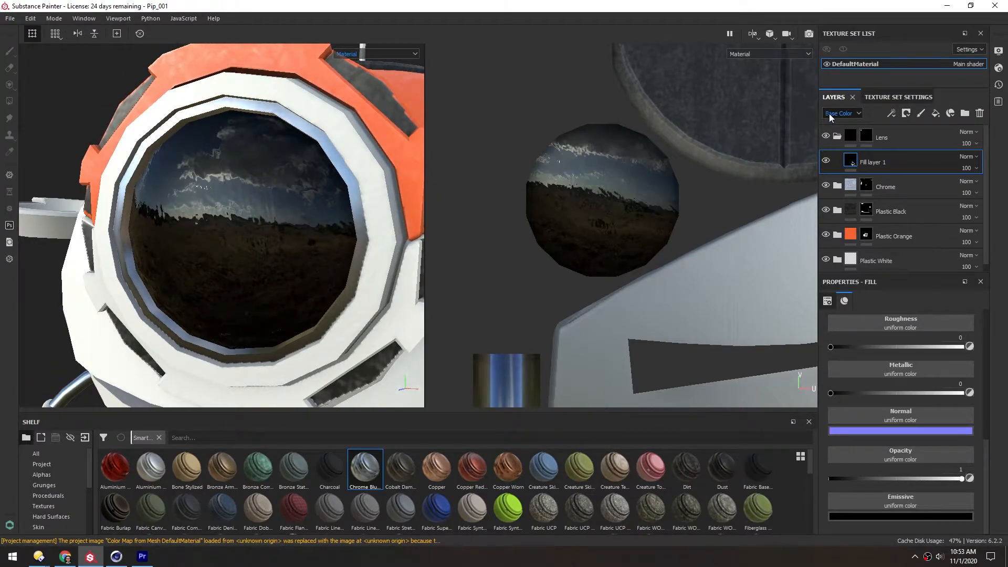
In the Height channel, set the blend mode of the lens fill layer and the Lens folder to Normal
click(843, 113)
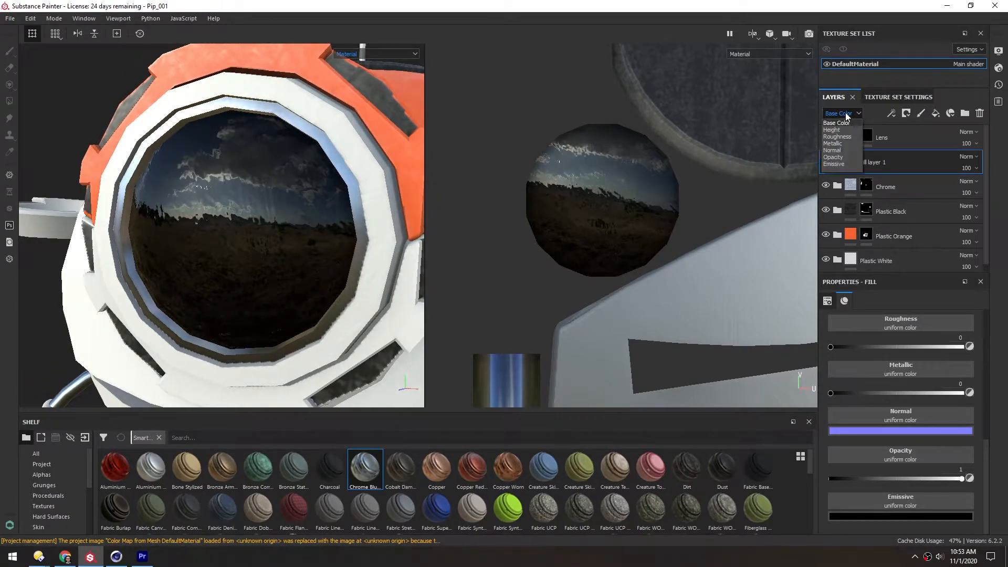
click(834, 130)
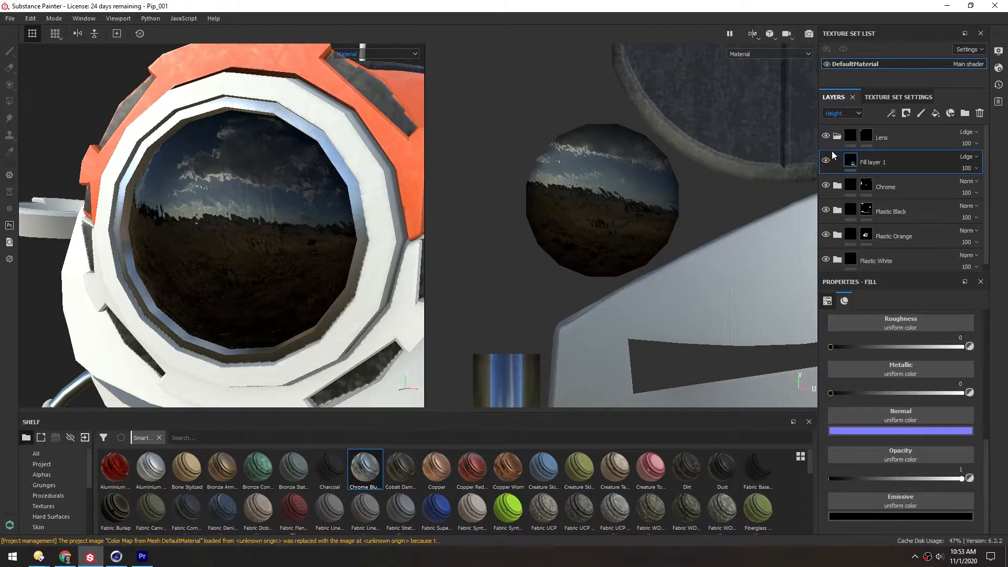
click(965, 157)
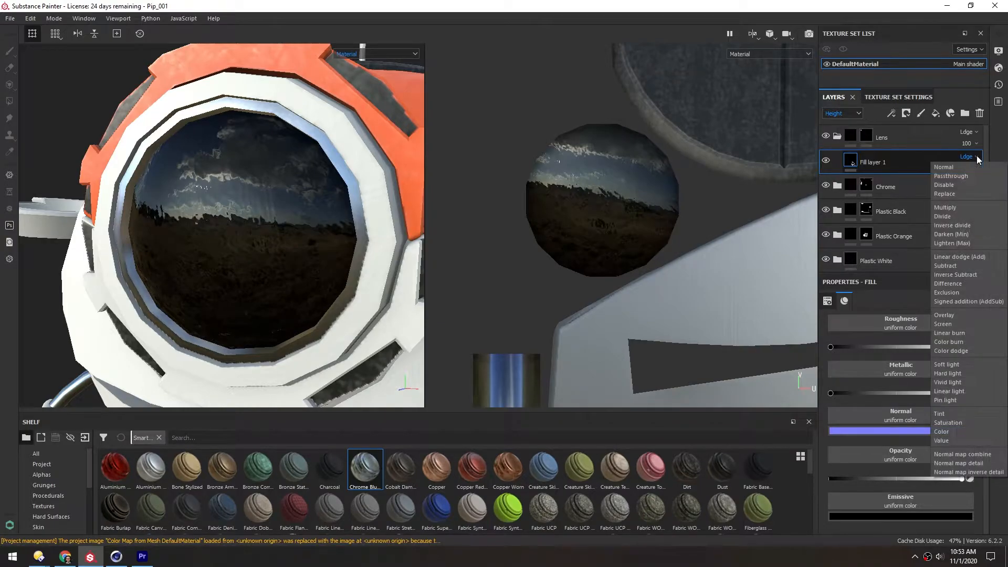
click(961, 166)
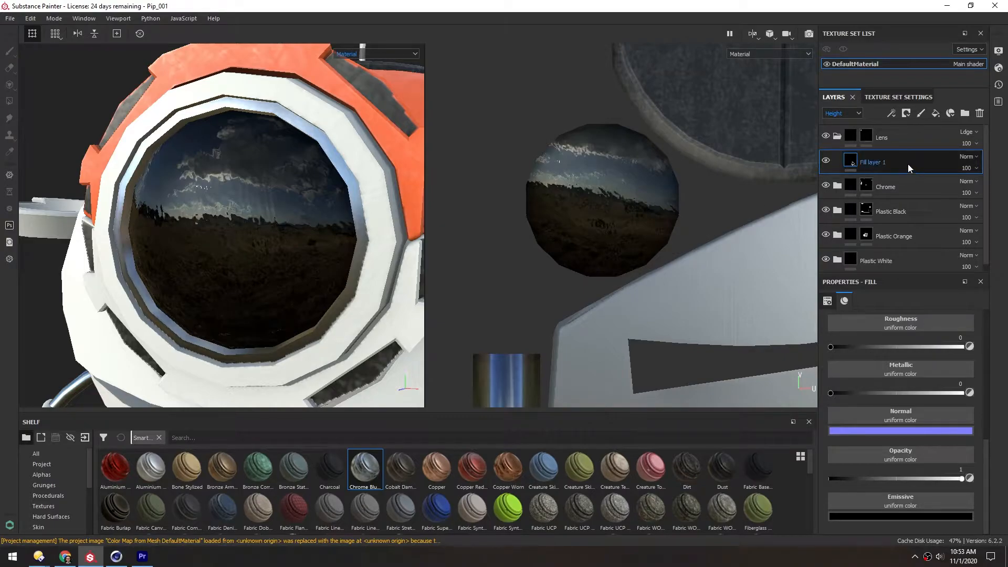
click(972, 131)
click(960, 142)
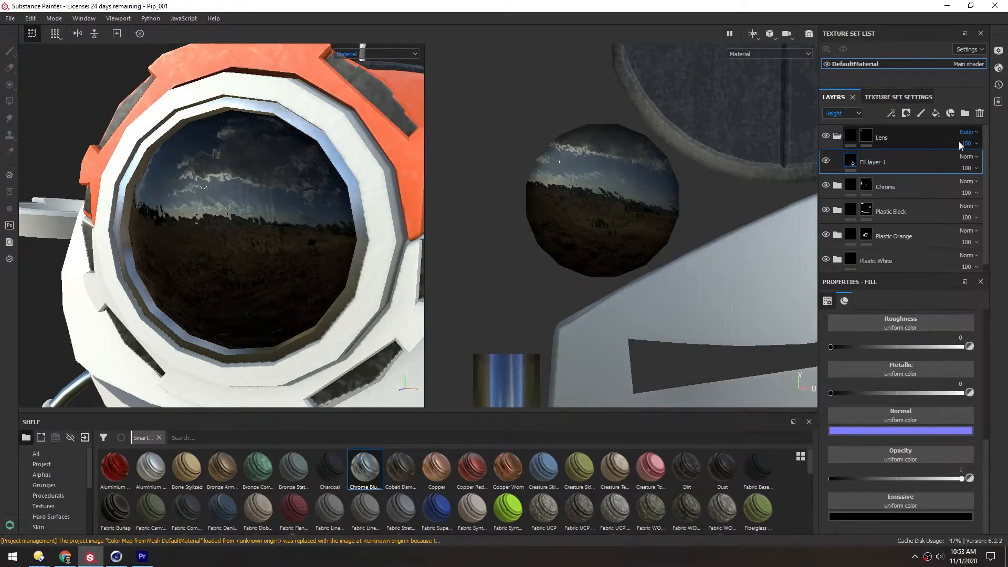
In the Normal channel, set the blend mode of the lens fill layer and the Lens folder to Normal
click(838, 112)
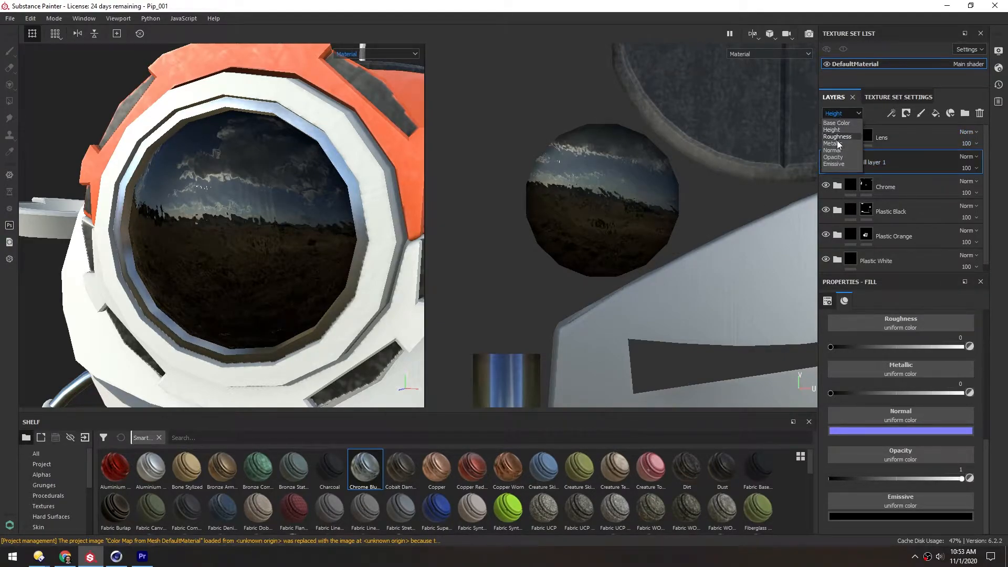
click(833, 151)
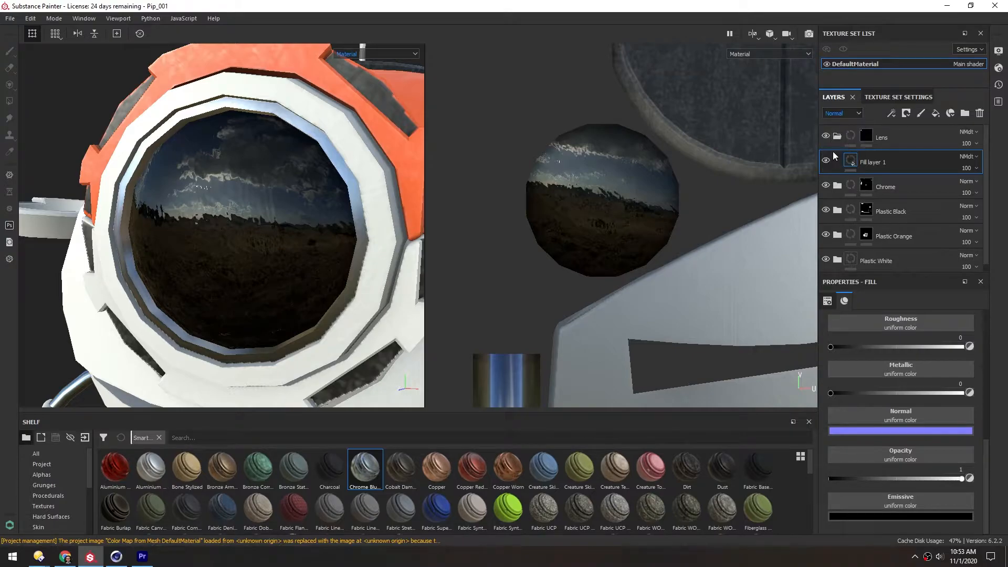
click(975, 156)
click(957, 168)
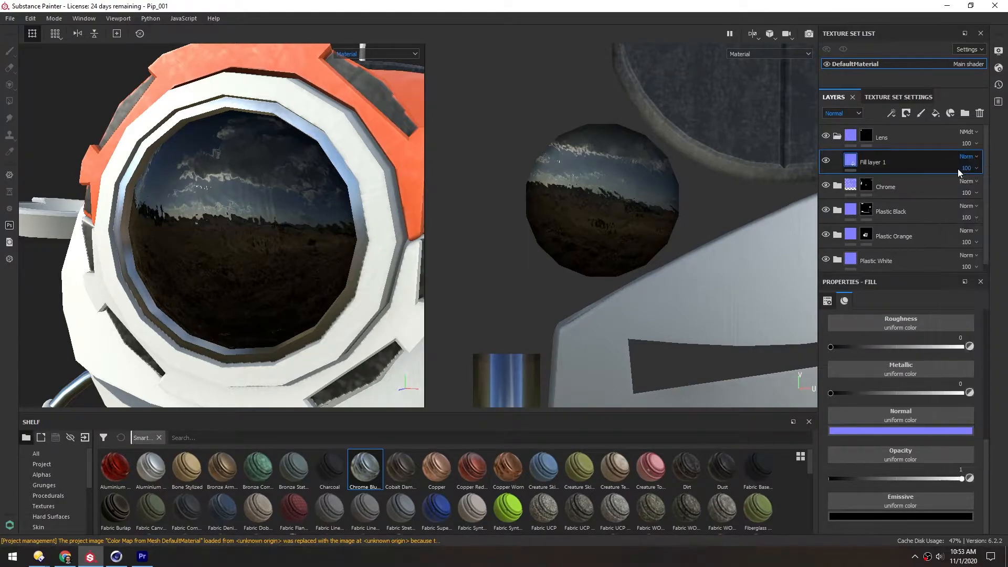
click(975, 133)
click(967, 142)
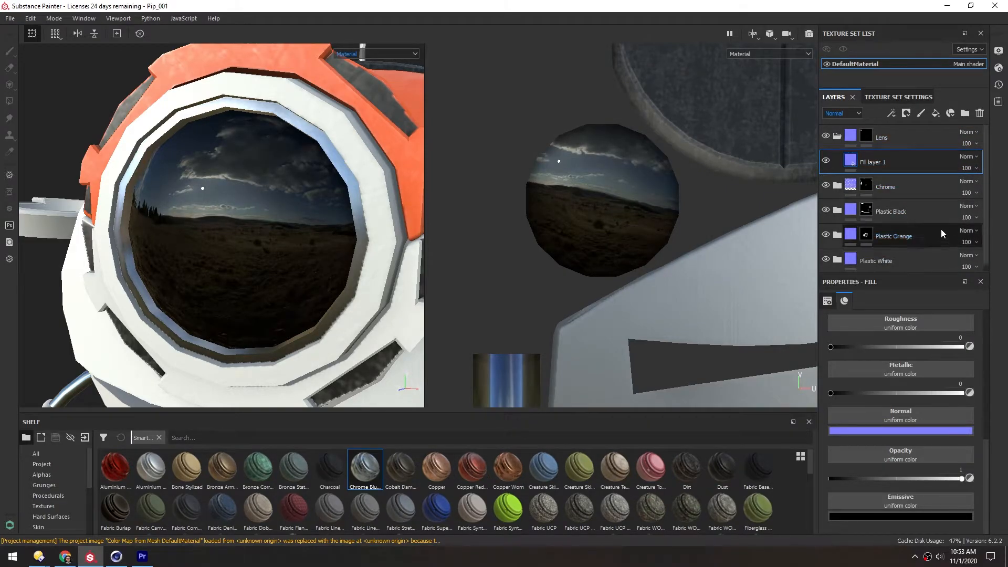
Return the layer stack to the Base Color channel with the whole robot framed in the 3D view
alt+drag(209, 234, 239, 241)
key(f)
key(Delete)
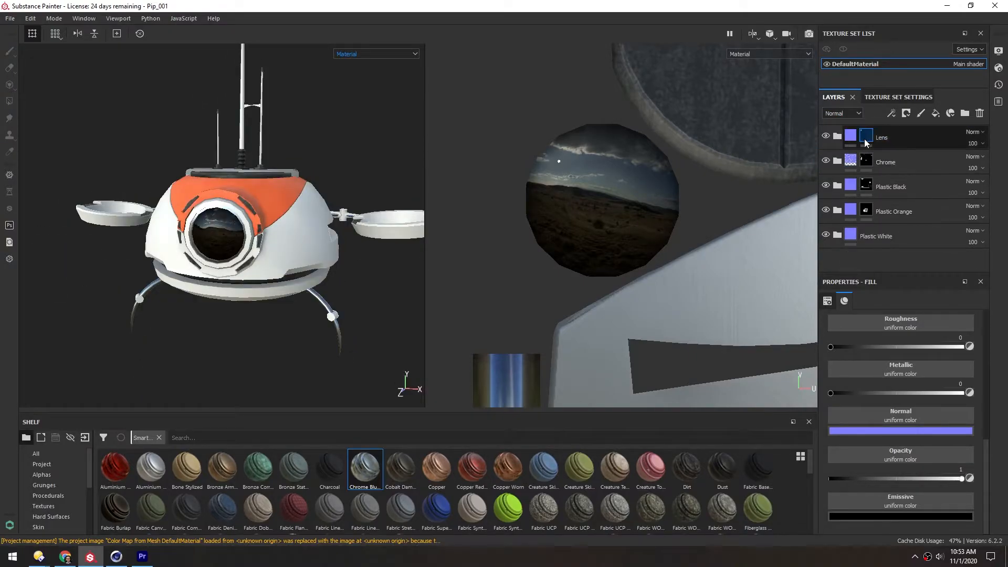
click(841, 112)
click(833, 123)
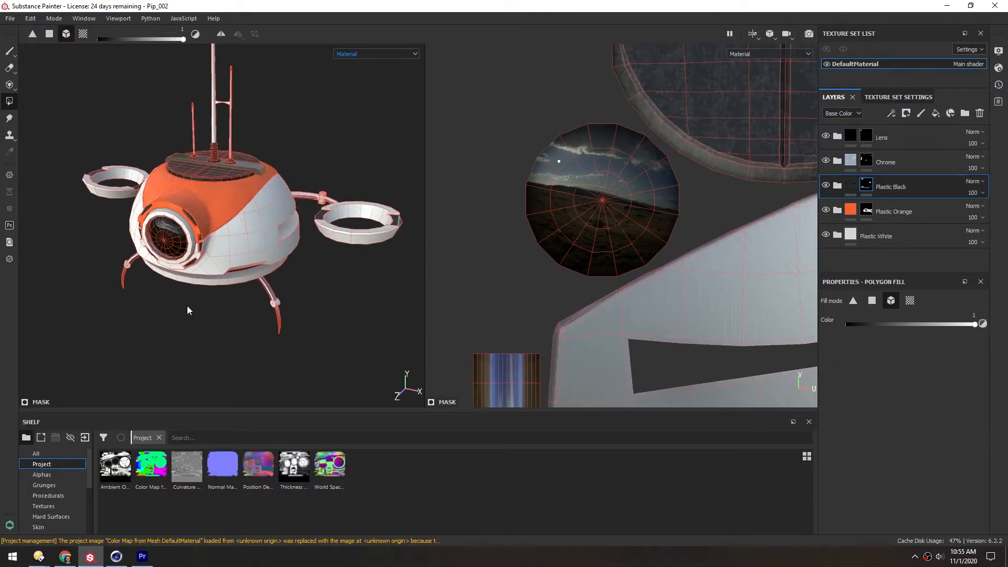
Use polygon fill on the Plastic Orange folder's mask to turn both side rotor rings orange
alt+drag(186, 305, 186, 296)
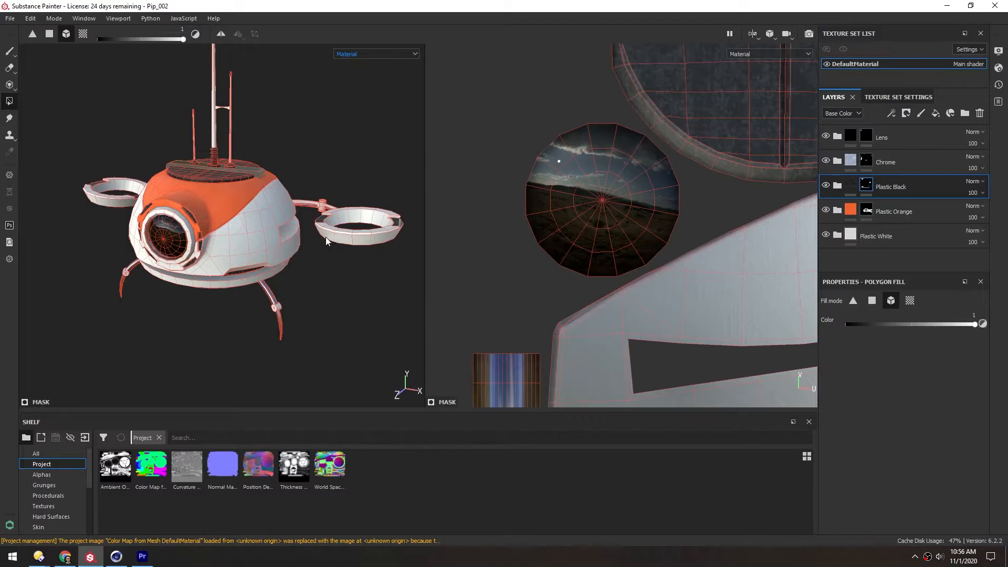
click(866, 211)
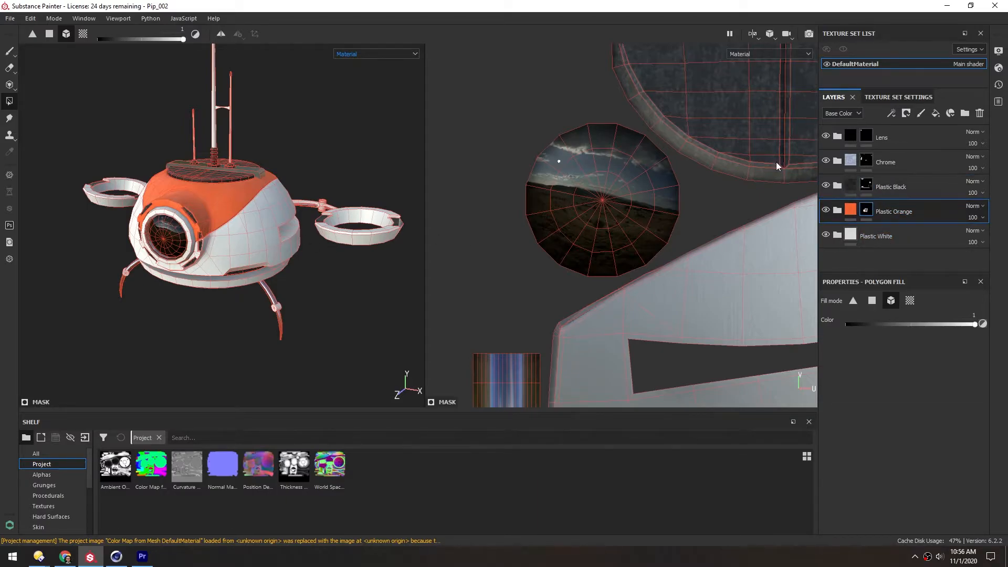
alt+drag(235, 222, 254, 228)
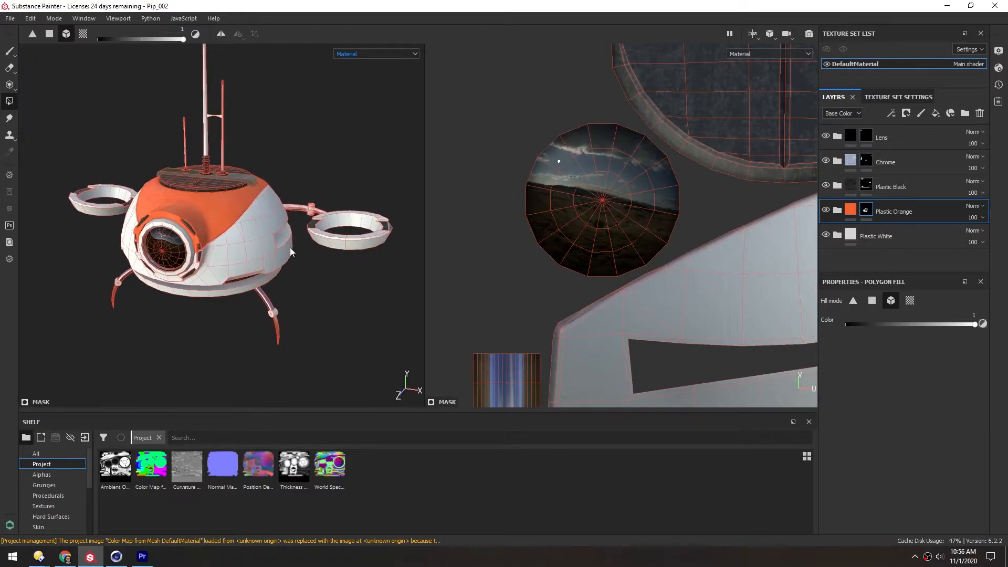
click(344, 247)
click(99, 211)
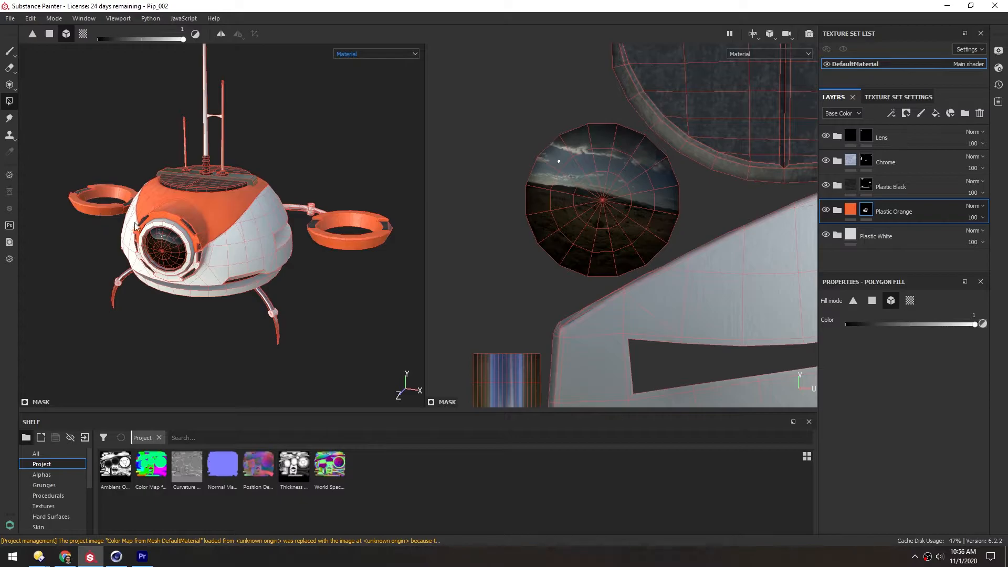
scroll(294, 239, up, 4)
alt+middle_drag(294, 240, 144, 205)
alt+drag(143, 205, 139, 213)
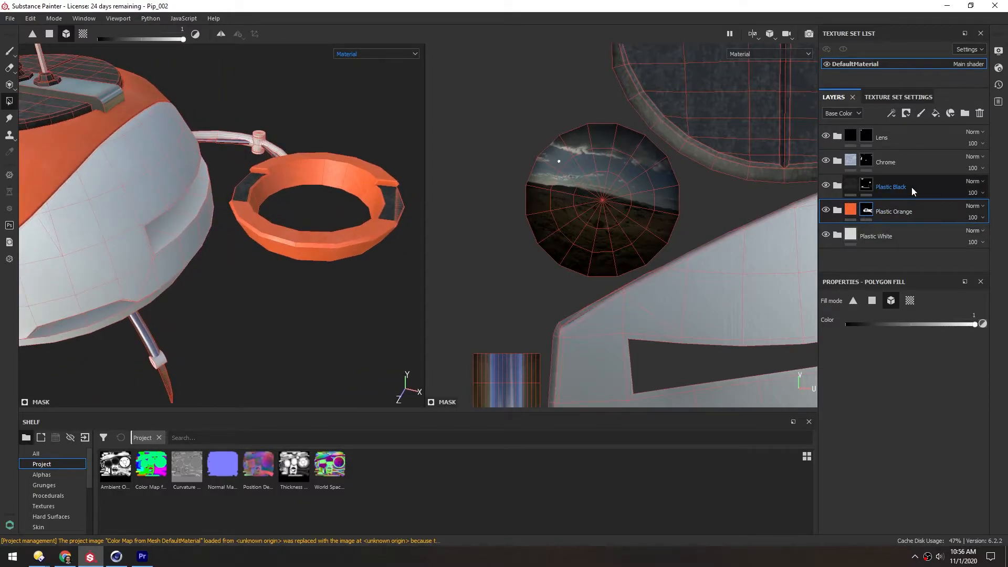
Add a new fill layer and place it above the Lens folder at the top of the layer stack
drag(889, 184, 925, 179)
scroll(65, 164, down, 5)
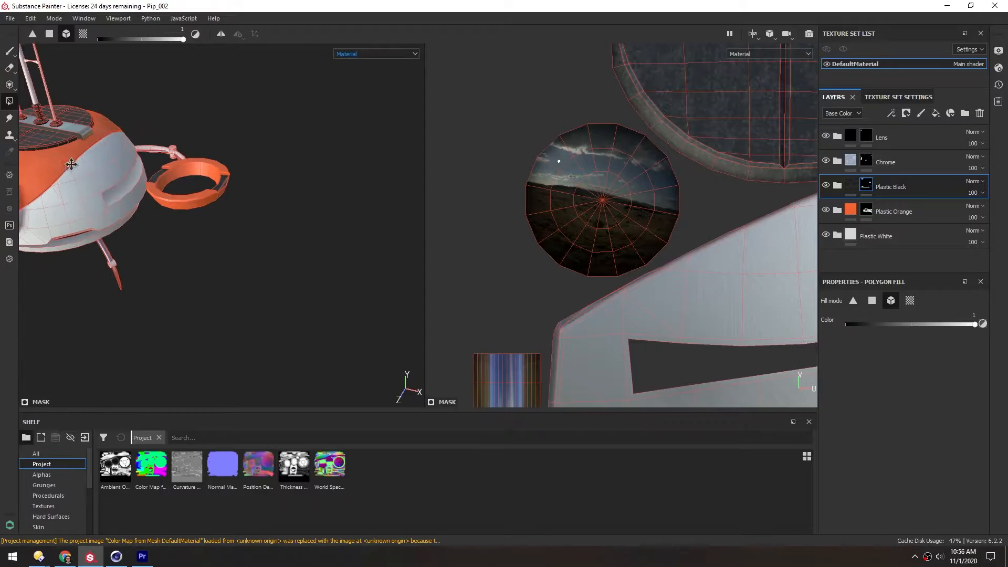
alt+middle_drag(65, 165, 254, 180)
alt+drag(254, 180, 245, 165)
alt+middle_drag(245, 165, 231, 184)
alt+drag(231, 185, 236, 191)
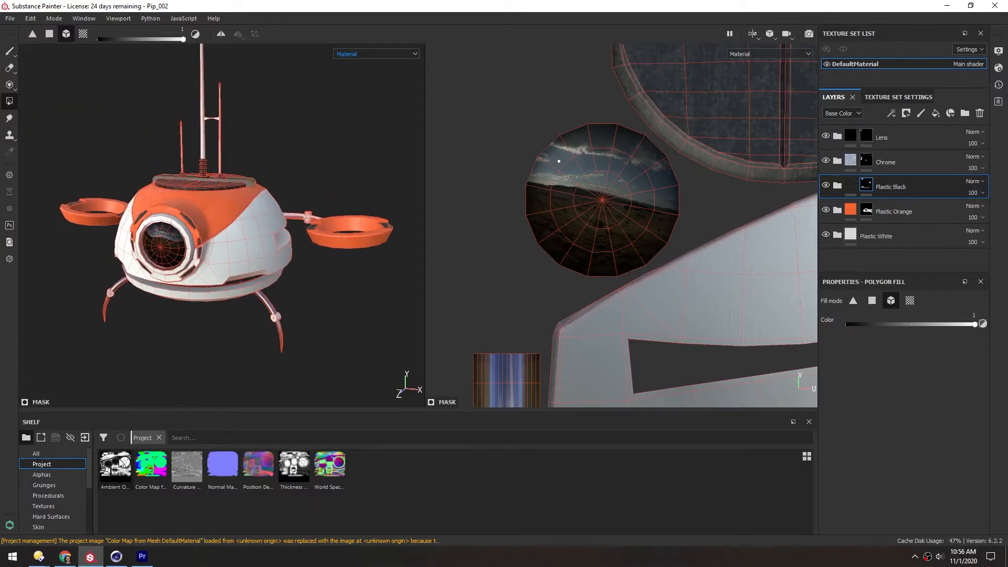
drag(859, 270, 859, 353)
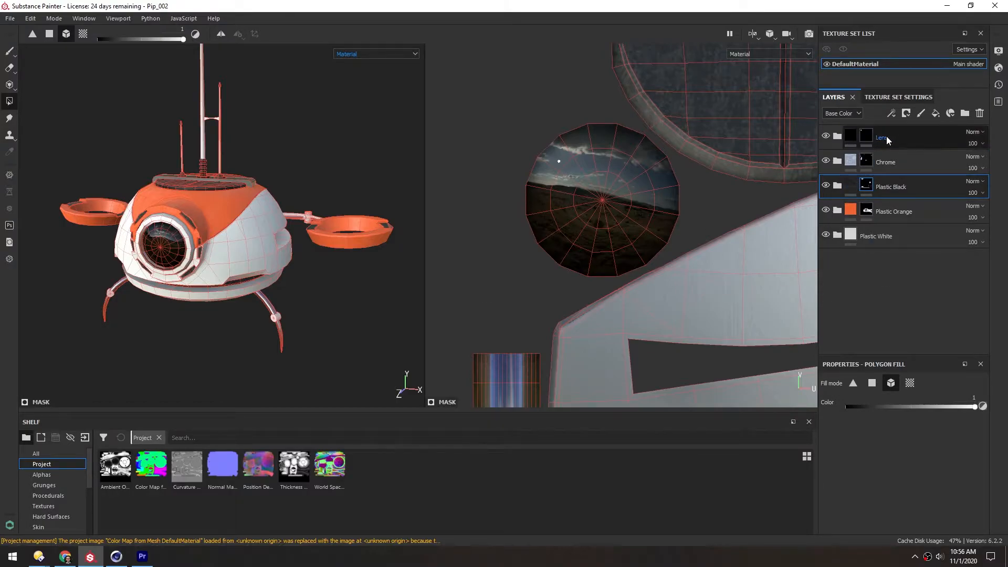
click(935, 114)
drag(842, 189, 839, 131)
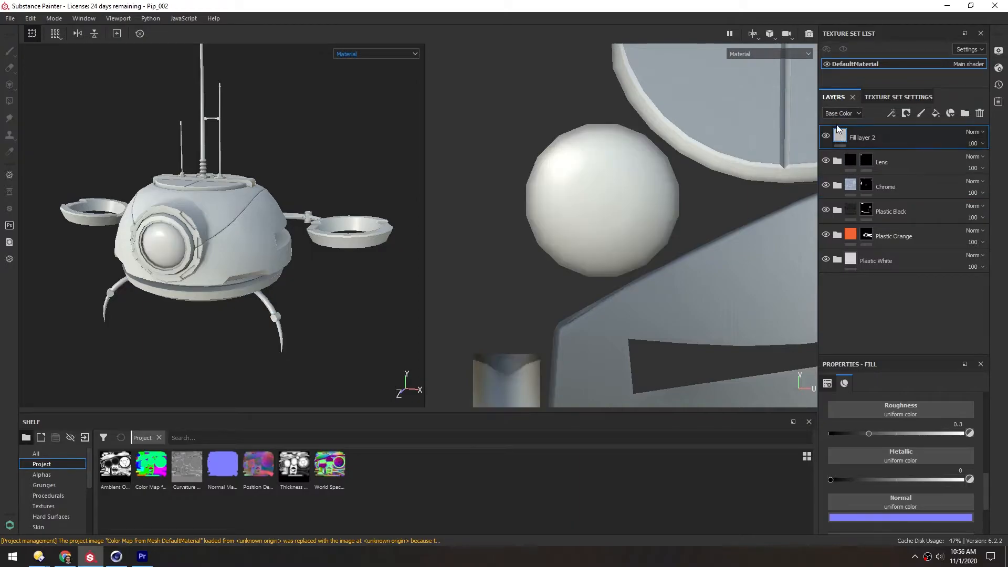
Assign the baked ambient occlusion map to the new fill layer's Base Color
drag(114, 471, 707, 496)
drag(986, 482, 989, 449)
drag(108, 469, 900, 454)
alt+drag(196, 210, 221, 238)
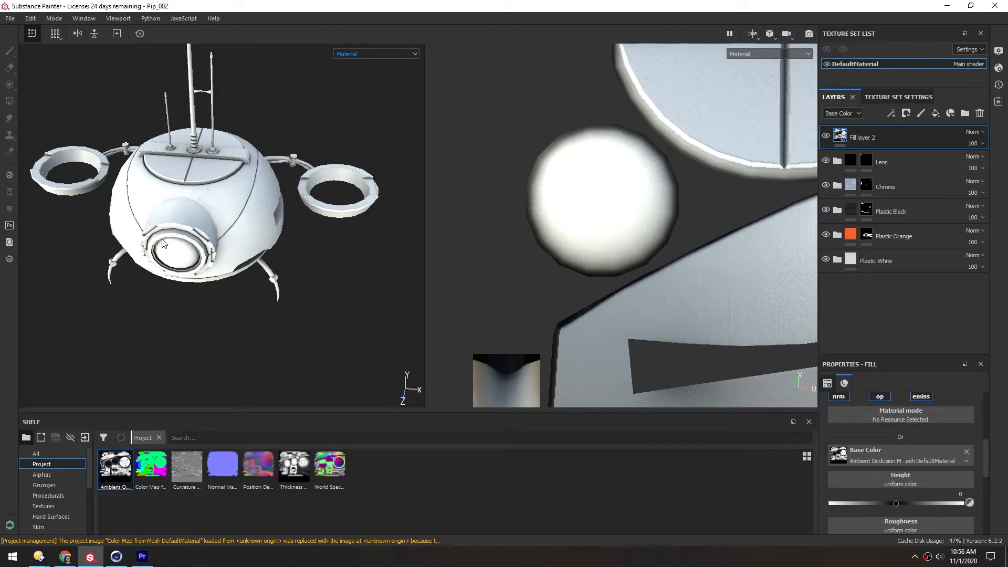
alt+drag(163, 211, 150, 191)
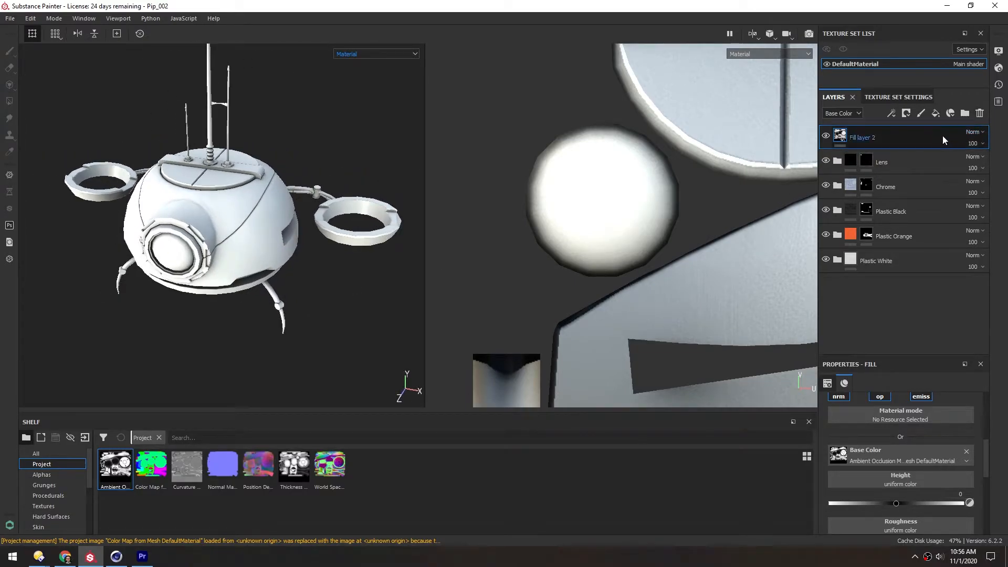
Set the ambient occlusion fill layer's Base Color blend mode to Multiply at 100 opacity
click(982, 132)
click(961, 183)
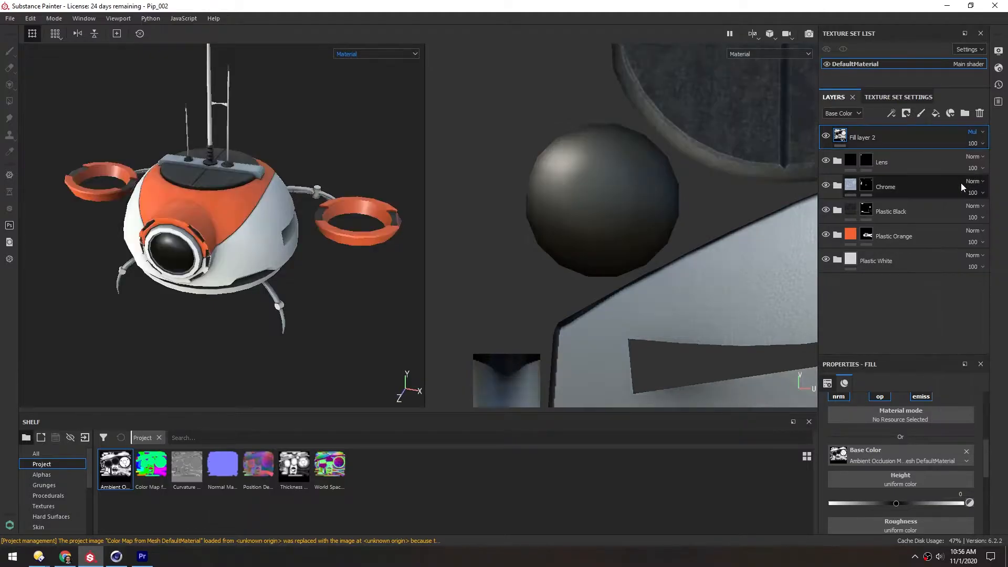
alt+drag(256, 207, 192, 193)
click(982, 144)
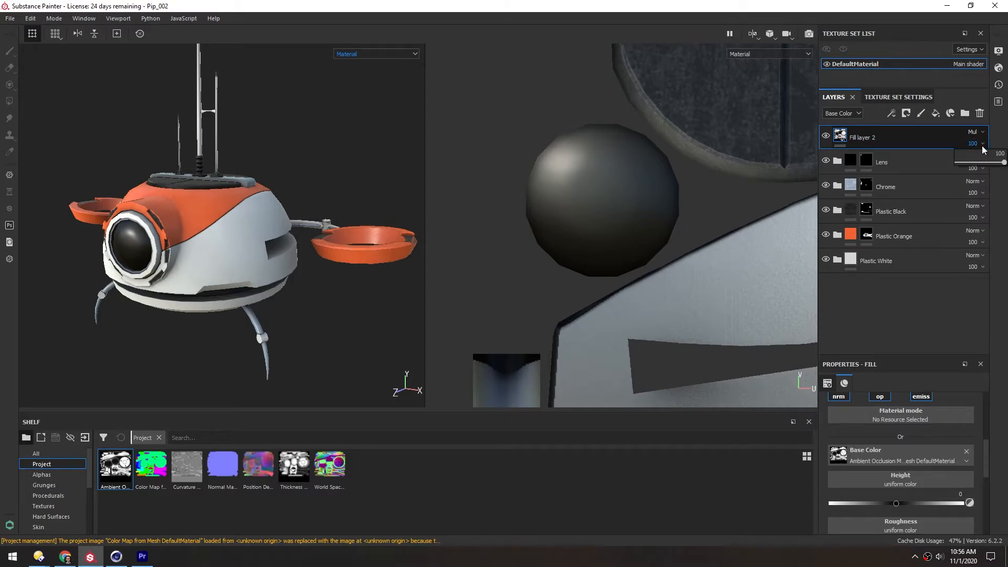
mouse_move(1003, 162)
mouse_down()
mouse_move(914, 156)
mouse_move(1002, 162)
mouse_up()
Compare the robot body's seams and recesses with the ambient occlusion layer shown and hidden in an enlarged 3D view
alt+middle_drag(228, 208, 238, 198)
drag(436, 165, 694, 165)
alt+drag(326, 212, 228, 261)
scroll(439, 311, up, 5)
alt+drag(439, 310, 424, 188)
alt+drag(317, 225, 341, 262)
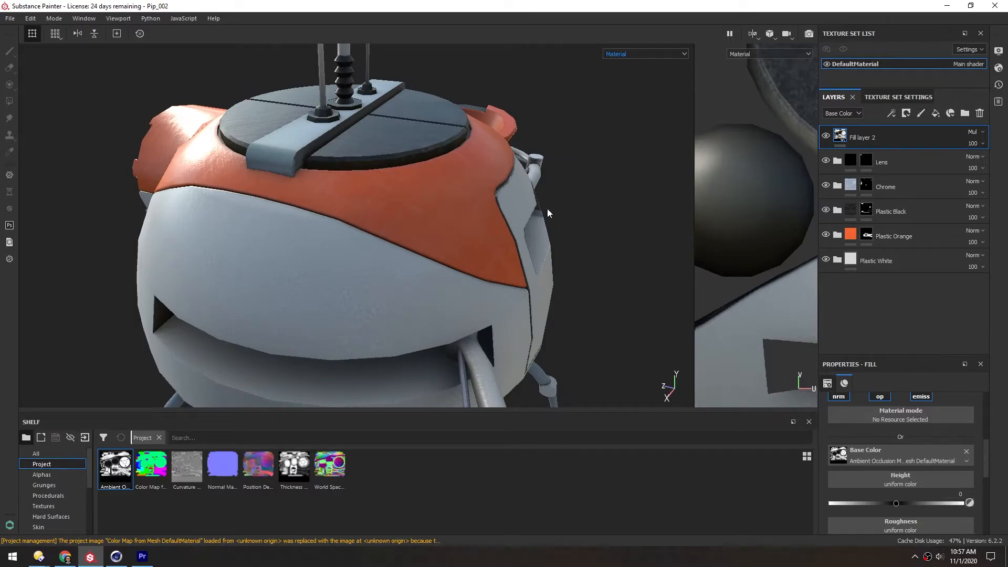
click(825, 135)
click(825, 136)
click(824, 137)
click(825, 137)
click(825, 137)
click(825, 137)
click(825, 137)
click(825, 137)
alt+middle_drag(219, 128, 286, 144)
alt+drag(286, 144, 412, 130)
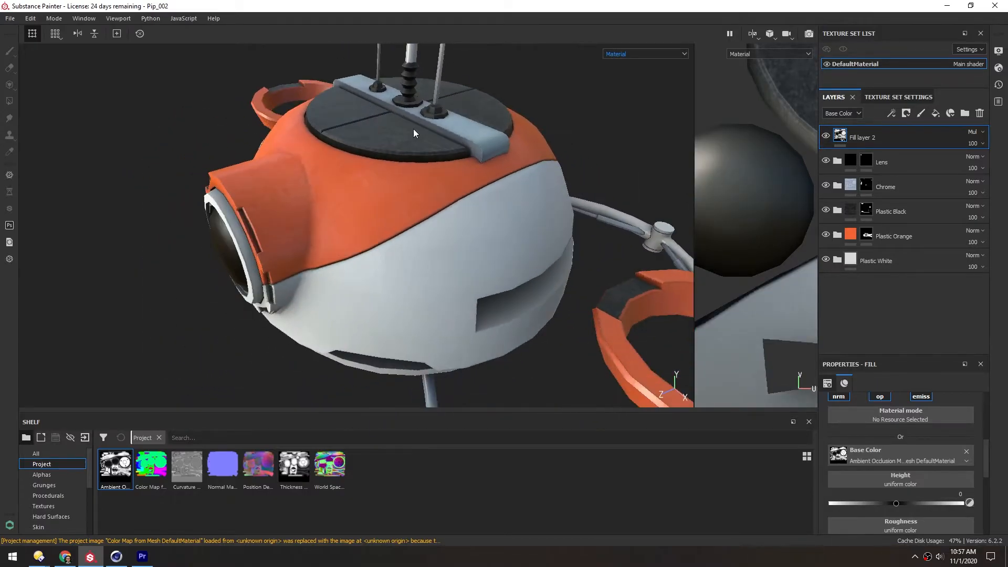
alt+middle_drag(411, 129, 371, 146)
scroll(371, 146, up, 4)
alt+drag(370, 146, 353, 158)
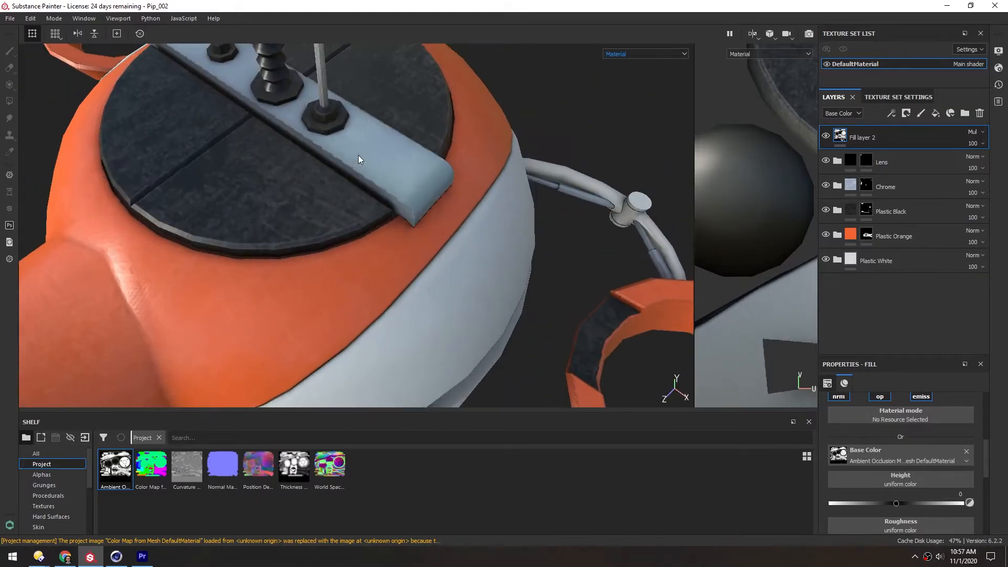
Turn off the height, roughness, metallic, normal, opacity and emissive channels of the ambient occlusion fill layer, leaving only color
drag(903, 355, 903, 209)
drag(984, 361, 995, 395)
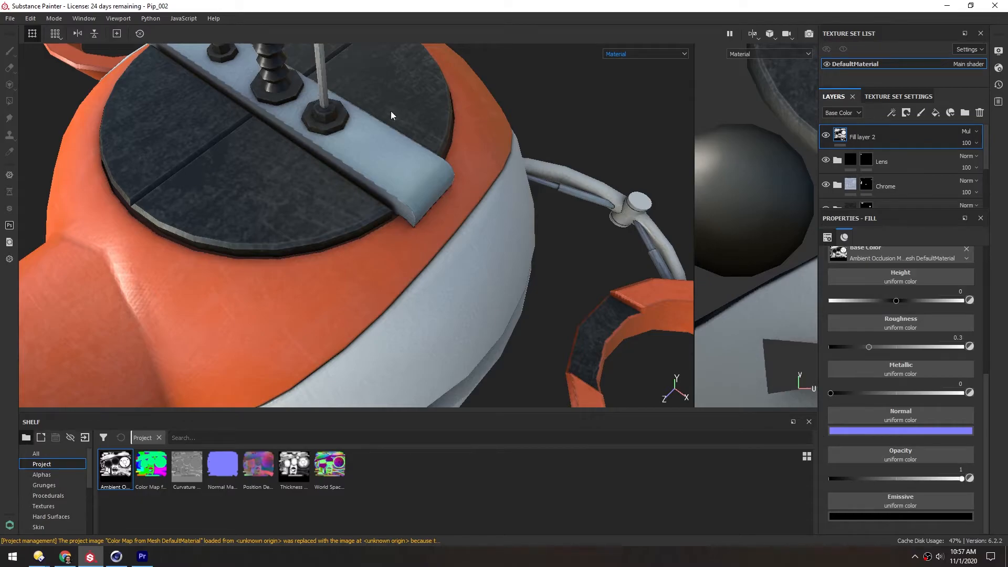
scroll(965, 346, up, 4)
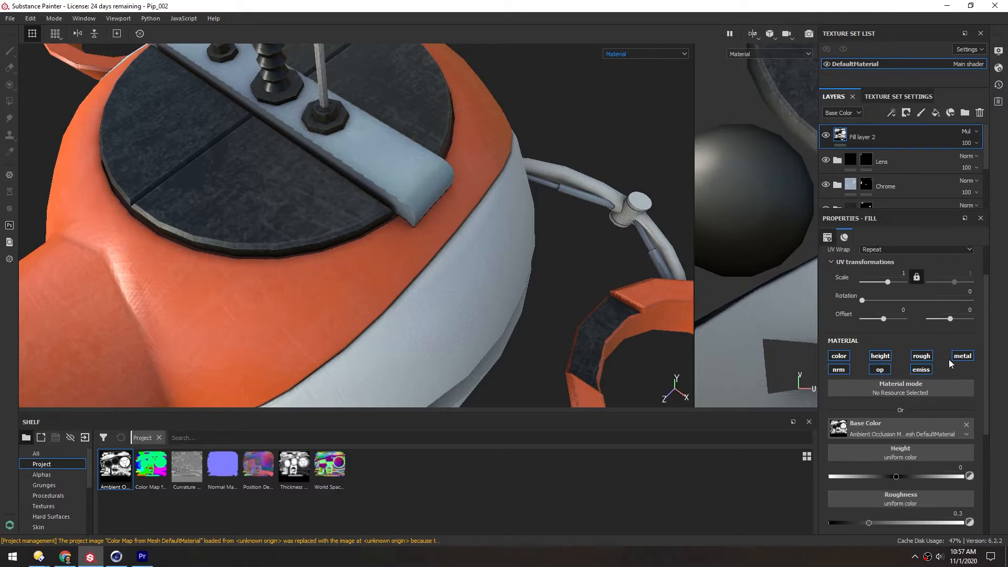
click(920, 370)
click(879, 370)
click(842, 370)
click(962, 356)
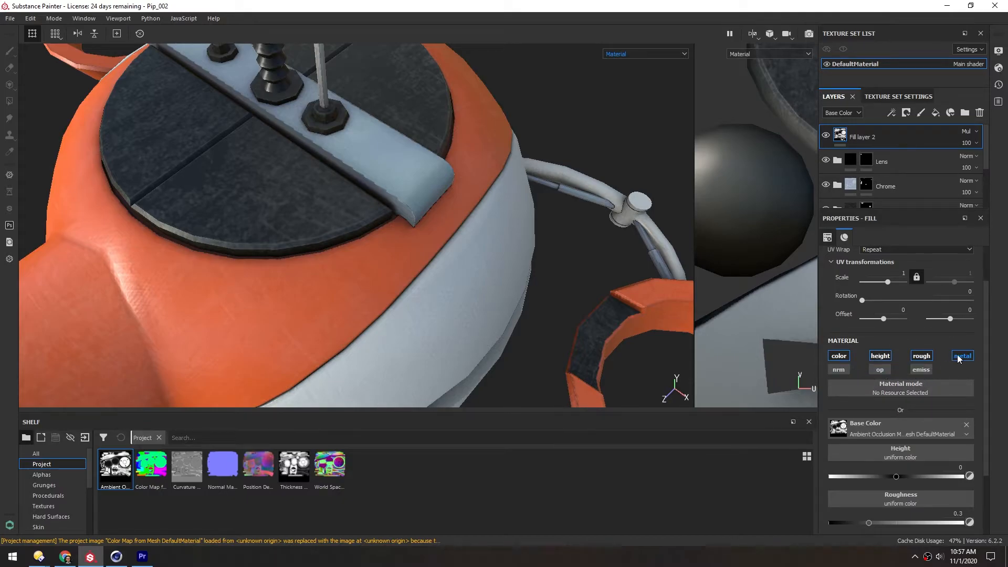
click(919, 356)
click(875, 356)
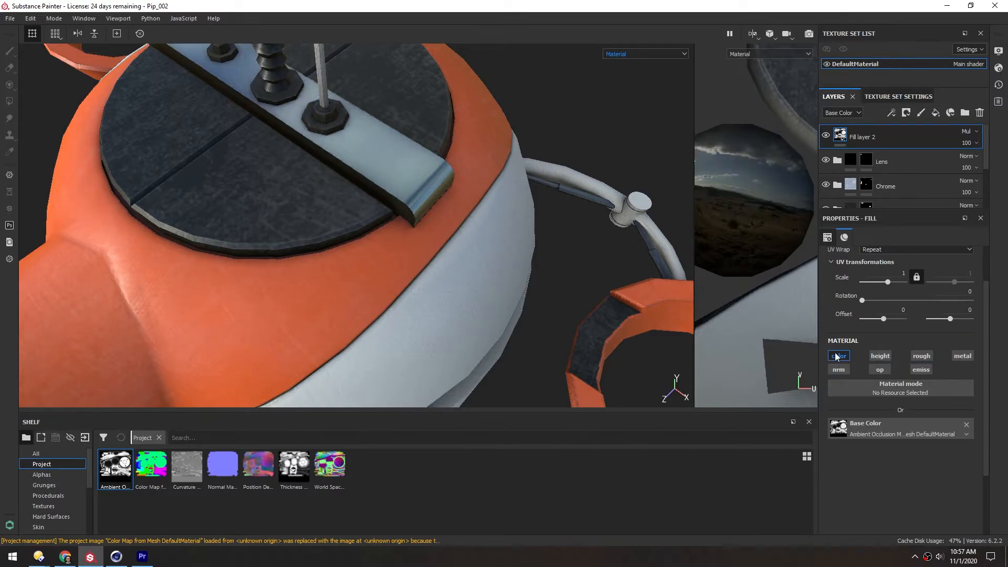
Compare the top plate and chrome strip with the ambient occlusion layer shown and hidden
scroll(249, 134, down, 5)
alt+drag(251, 139, 382, 194)
scroll(389, 151, up, 5)
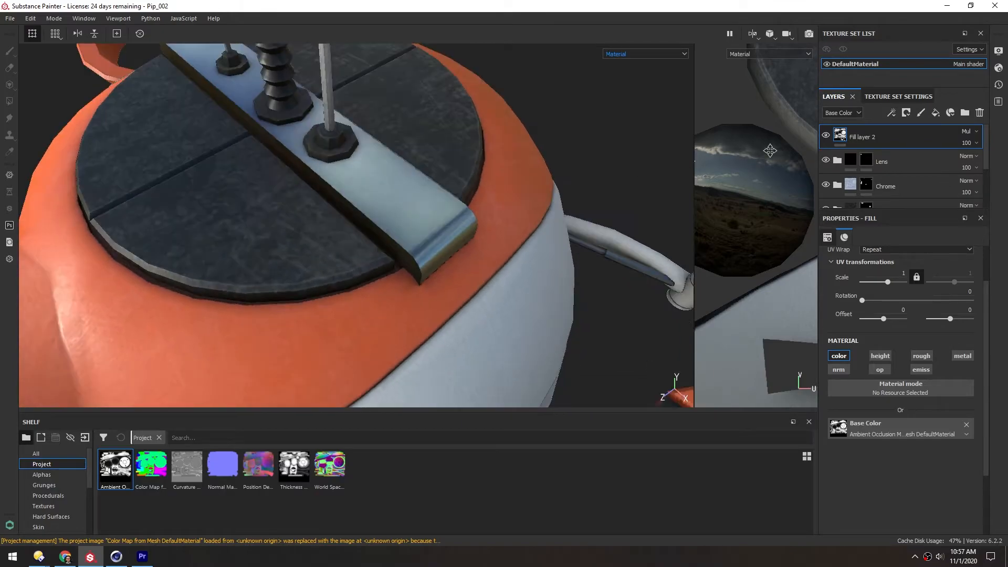
click(826, 136)
click(827, 136)
click(827, 136)
click(826, 136)
click(827, 136)
click(827, 137)
click(827, 137)
click(827, 138)
scroll(386, 252, down, 4)
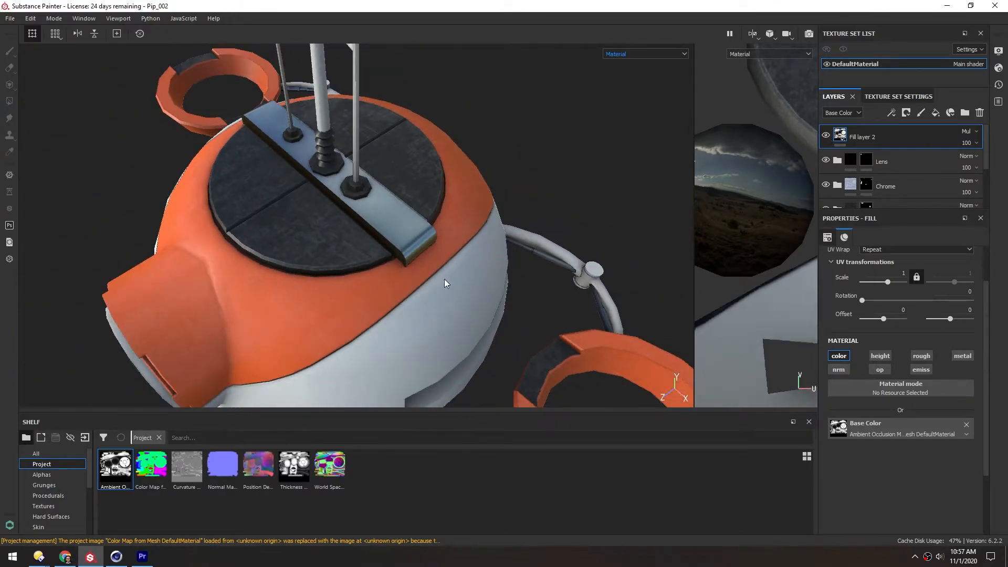
Examine the rotor arm and its joint up close with the ambient occlusion layer shown and hidden
alt+drag(441, 281, 518, 258)
scroll(518, 257, up, 3)
alt+middle_drag(563, 207, 367, 220)
alt+drag(367, 220, 399, 199)
scroll(388, 213, up, 5)
click(826, 137)
click(826, 137)
click(825, 137)
click(826, 137)
alt+drag(244, 202, 212, 209)
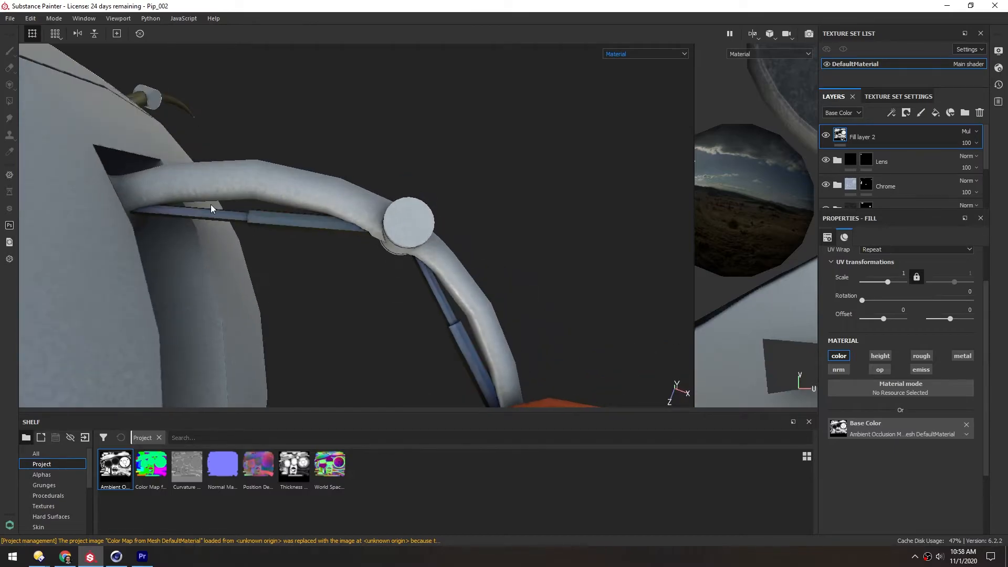
alt+drag(329, 212, 265, 222)
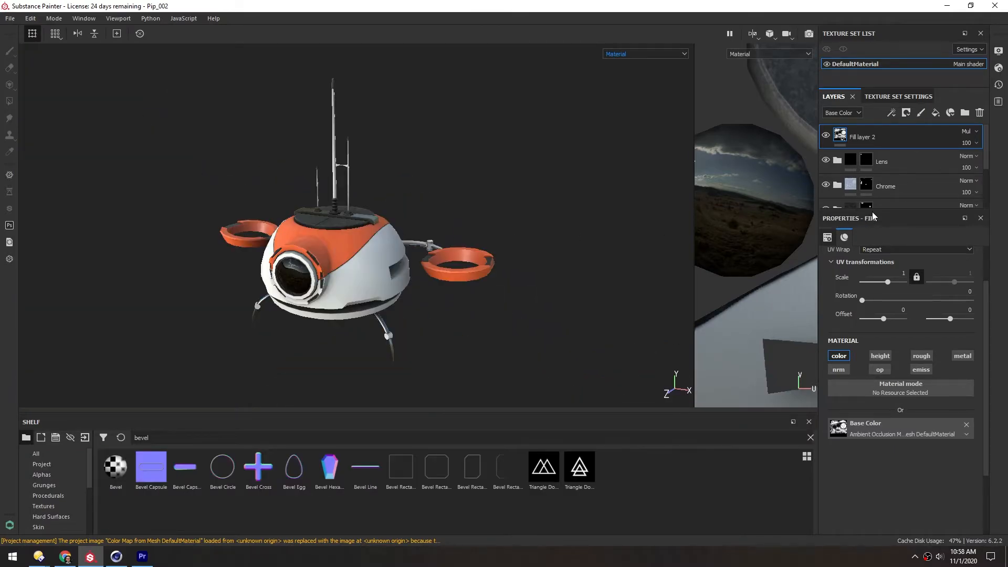
Add another fill layer at the top of the stack and set its base color to black
drag(871, 217, 879, 325)
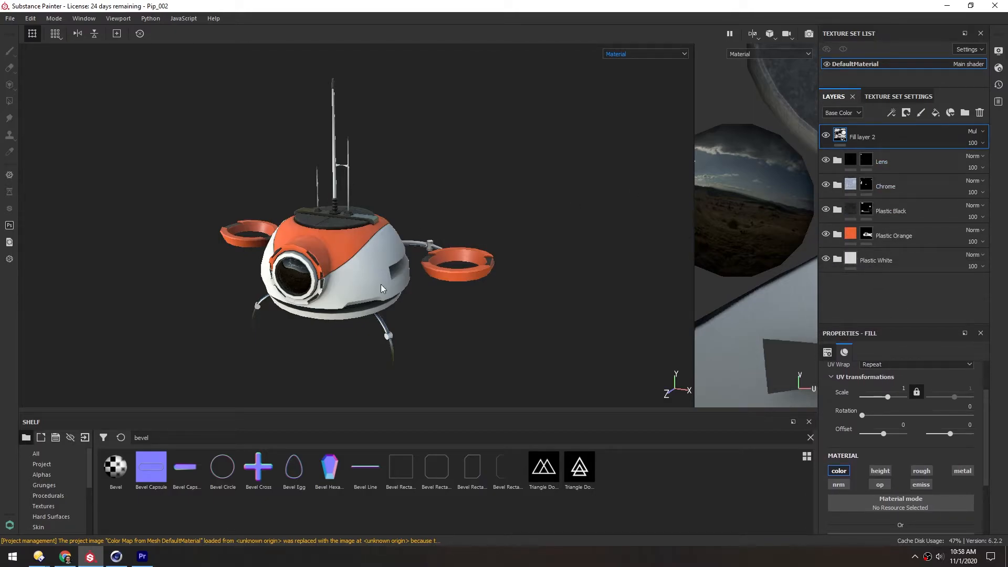
click(935, 112)
mouse_move(985, 426)
mouse_down()
mouse_move(983, 475)
mouse_move(988, 442)
mouse_up()
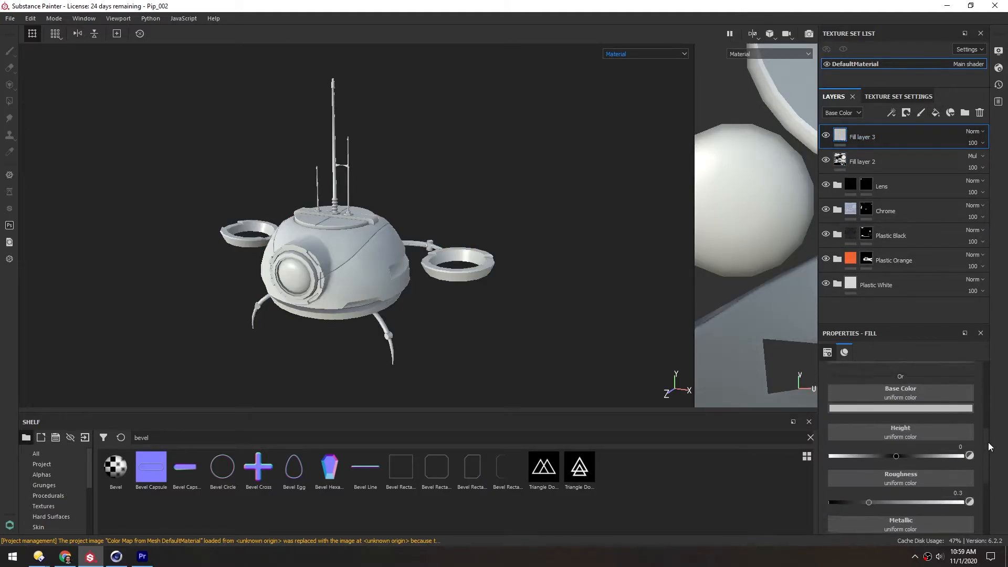
click(895, 411)
drag(866, 514, 858, 518)
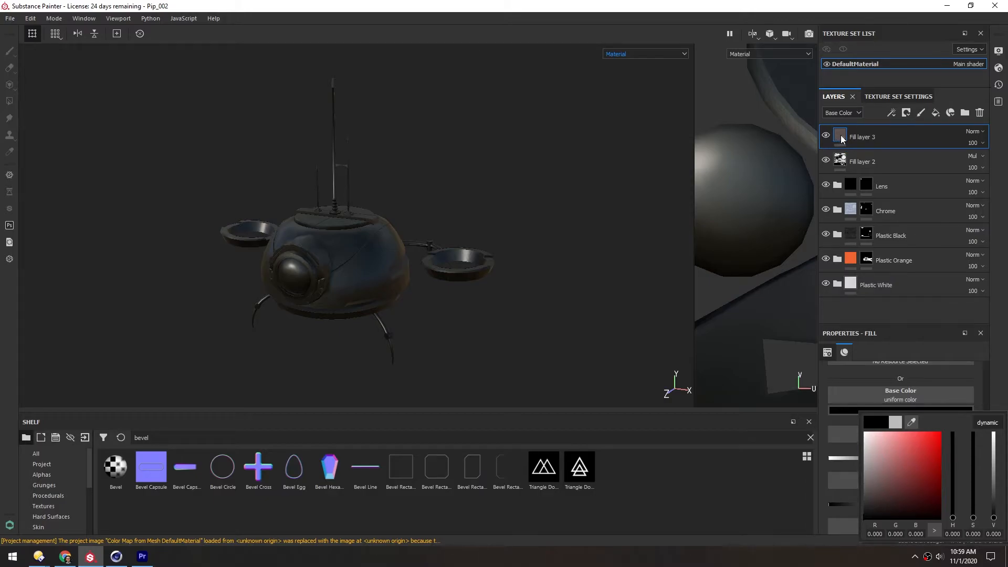
Add a black mask to the black fill layer and apply a Light generator to that mask
right_click(842, 138)
click(871, 153)
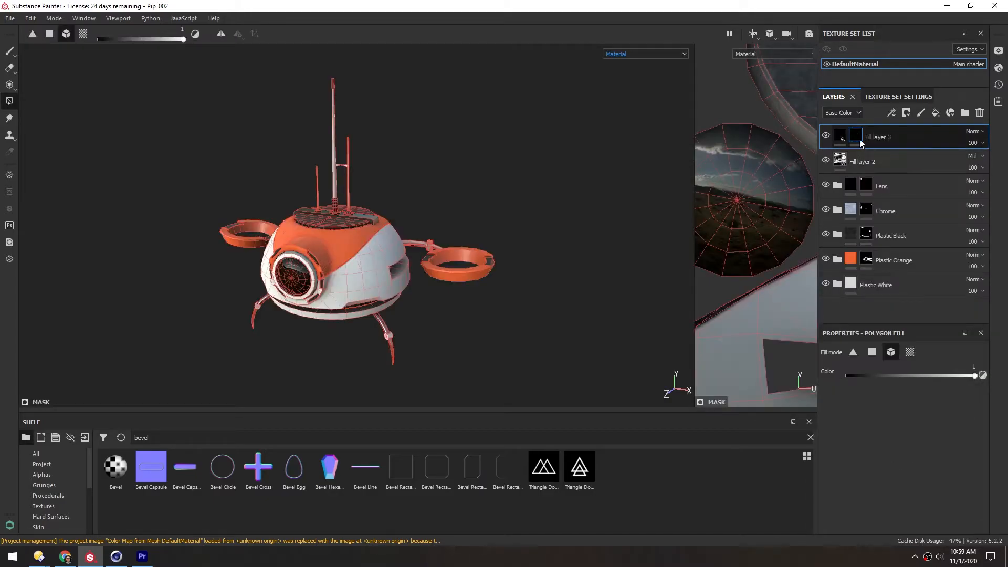
right_click(854, 135)
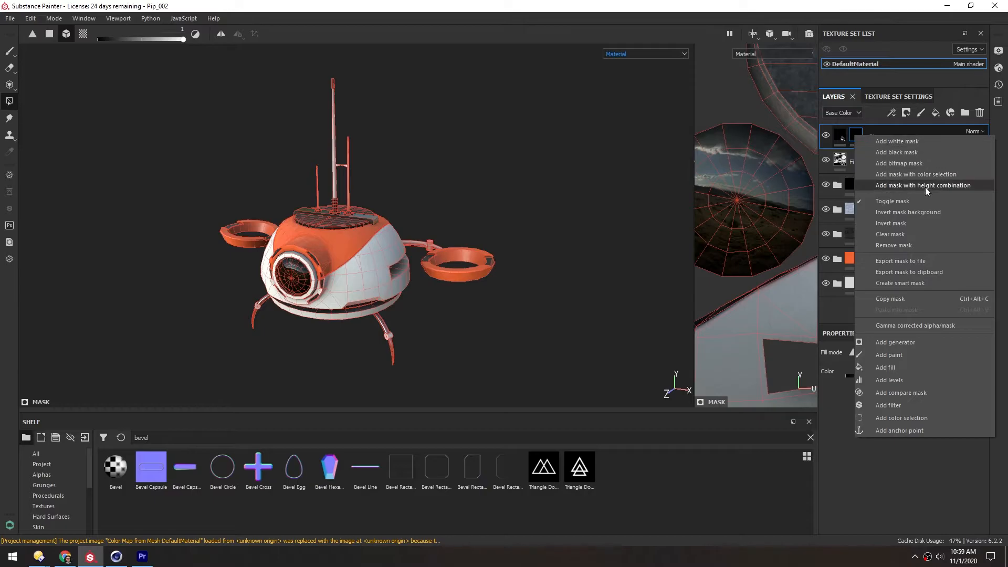
click(908, 344)
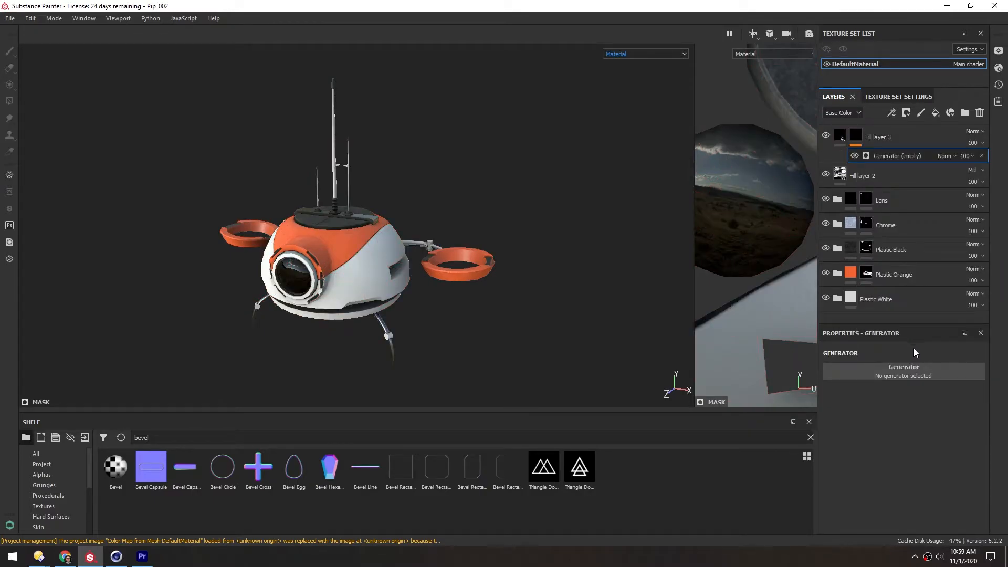
click(901, 367)
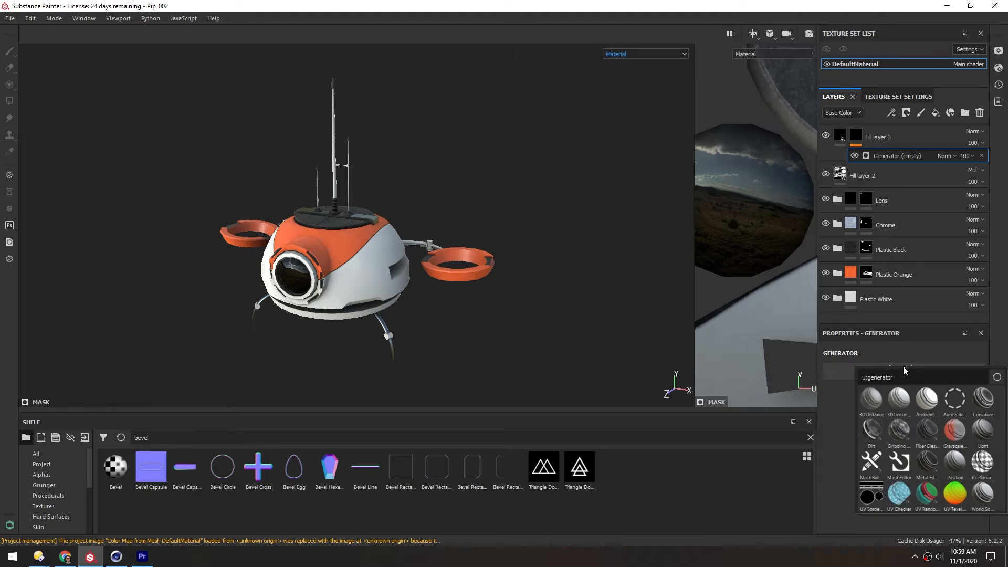
click(983, 431)
scroll(345, 263, up, 3)
alt+drag(345, 262, 337, 249)
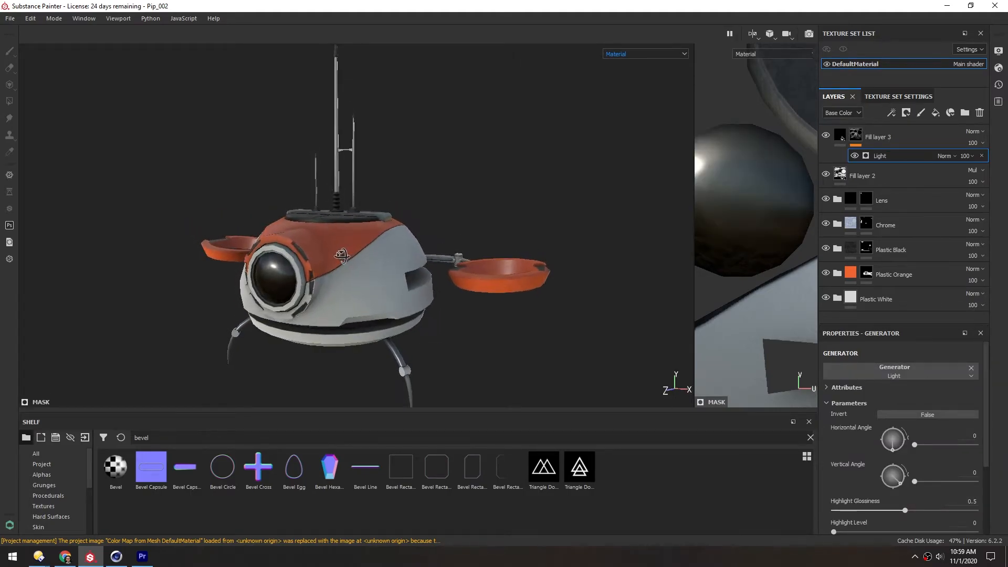
Set the Light generator's horizontal angle to 156
drag(887, 326, 886, 215)
drag(895, 341, 846, 310)
scroll(446, 113, down, 3)
alt+drag(445, 109, 466, 127)
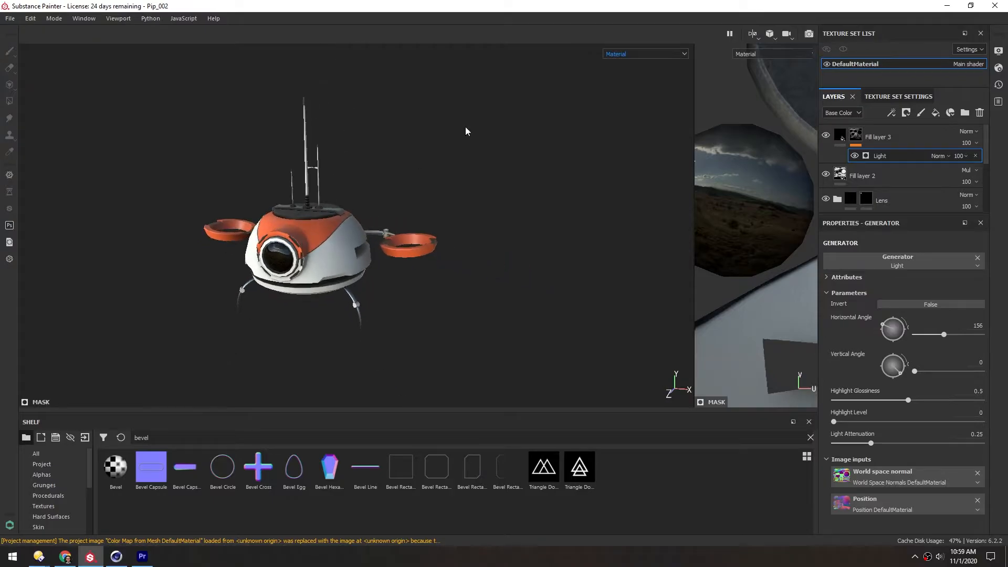
Display only the base color and set the Light generator's horizontal angle to 268, vertical angle to 90, highlight level to 1 and highlight glossiness to 0.76
click(622, 54)
click(618, 79)
mouse_move(274, 267)
alt+mouse_down()
mouse_move(321, 264)
mouse_move(291, 265)
alt+mouse_up()
drag(882, 328, 908, 345)
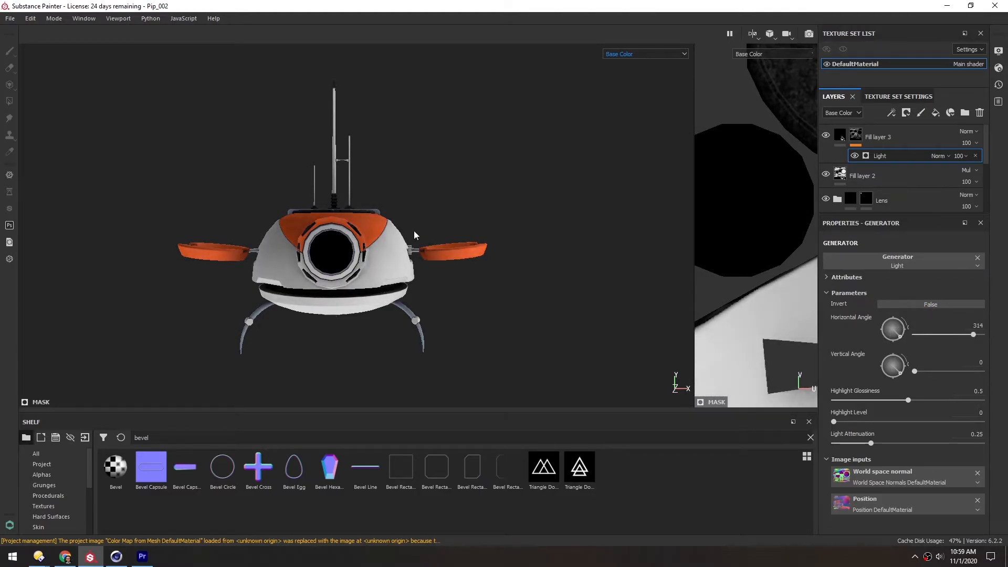
drag(833, 421, 984, 421)
mouse_move(908, 399)
mouse_down()
mouse_move(890, 401)
mouse_move(945, 401)
mouse_up()
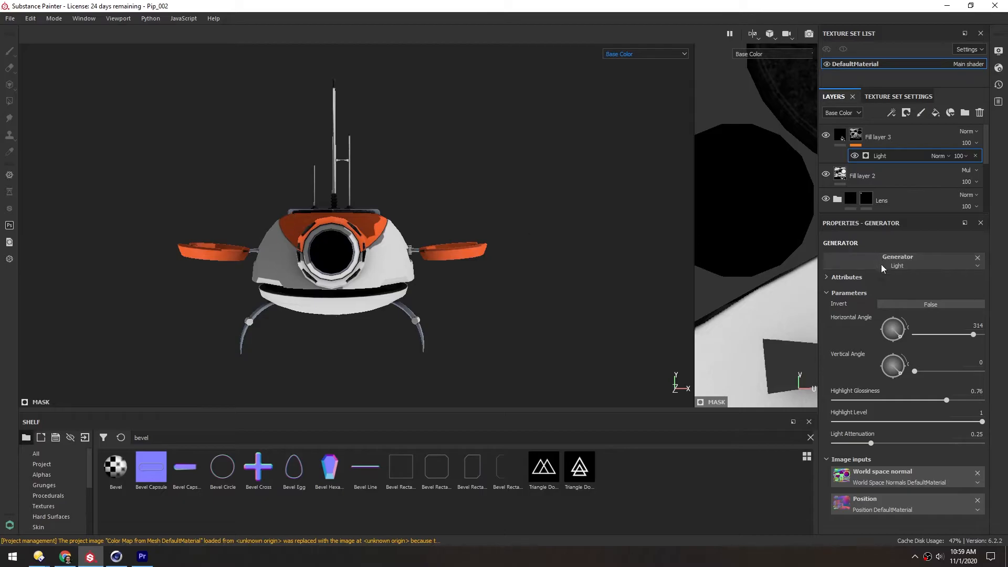
mouse_move(900, 339)
mouse_down()
mouse_move(891, 344)
mouse_move(866, 327)
mouse_move(900, 380)
mouse_move(858, 358)
mouse_move(859, 345)
mouse_move(898, 327)
mouse_move(893, 312)
mouse_up()
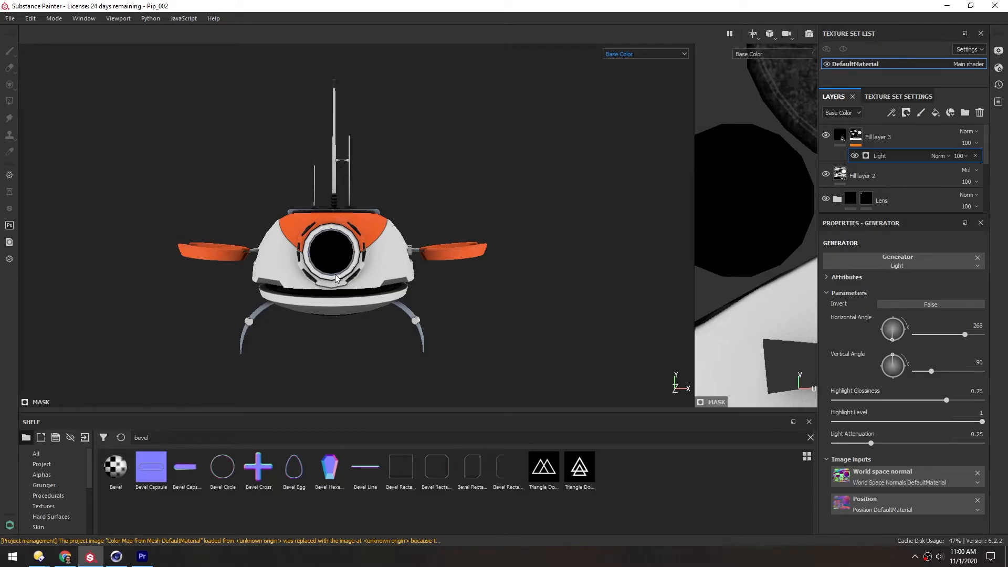
Compare the robot's underside, front and top with the Light-masked black layer hidden and shown
mouse_move(318, 276)
alt+mouse_down()
mouse_move(398, 241)
mouse_move(315, 256)
mouse_move(317, 236)
mouse_move(336, 283)
mouse_move(324, 201)
mouse_move(321, 289)
alt+mouse_up()
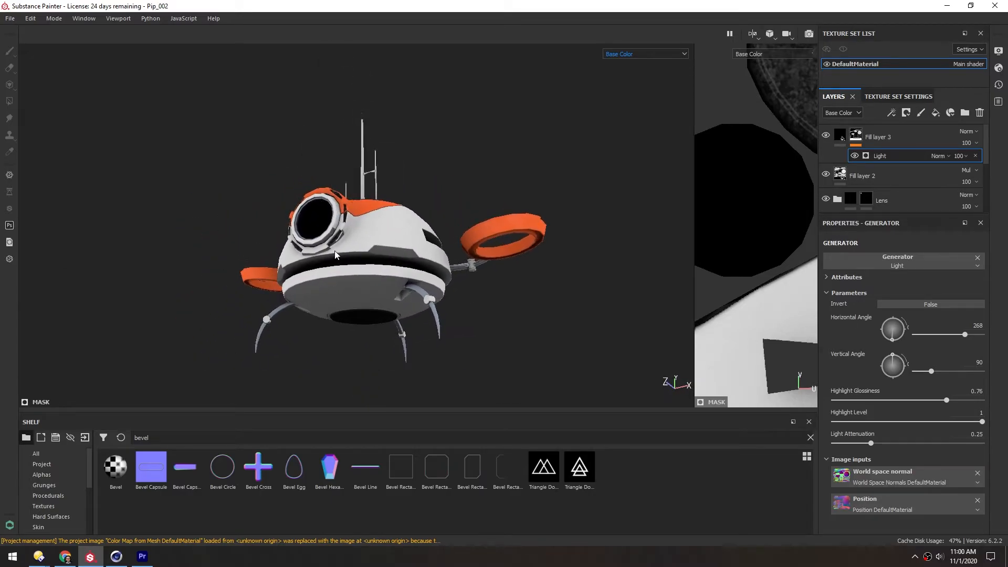
alt+drag(336, 255, 336, 263)
click(824, 137)
click(824, 138)
click(824, 137)
click(824, 138)
click(825, 138)
click(825, 137)
click(825, 137)
click(825, 137)
click(825, 137)
click(824, 138)
alt+drag(377, 218, 374, 299)
alt+middle_drag(341, 194, 379, 225)
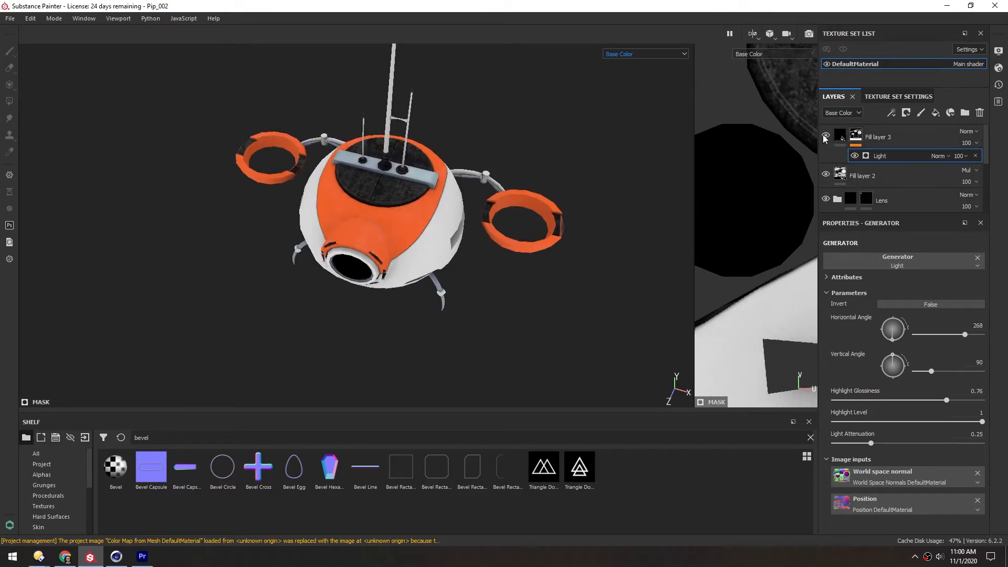
alt+drag(450, 260, 419, 230)
scroll(335, 263, up, 1)
alt+middle_drag(348, 261, 323, 220)
alt+drag(323, 219, 413, 296)
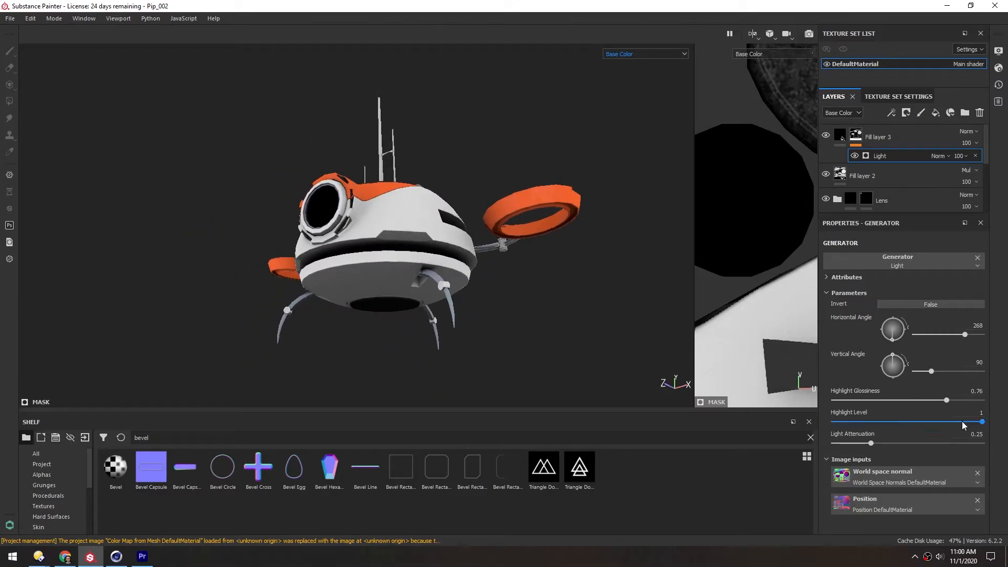
Set the Light generator's highlight level to 0.59 and check the shading close up around the lens
drag(928, 428, 921, 421)
scroll(372, 212, up, 5)
alt+drag(371, 211, 376, 211)
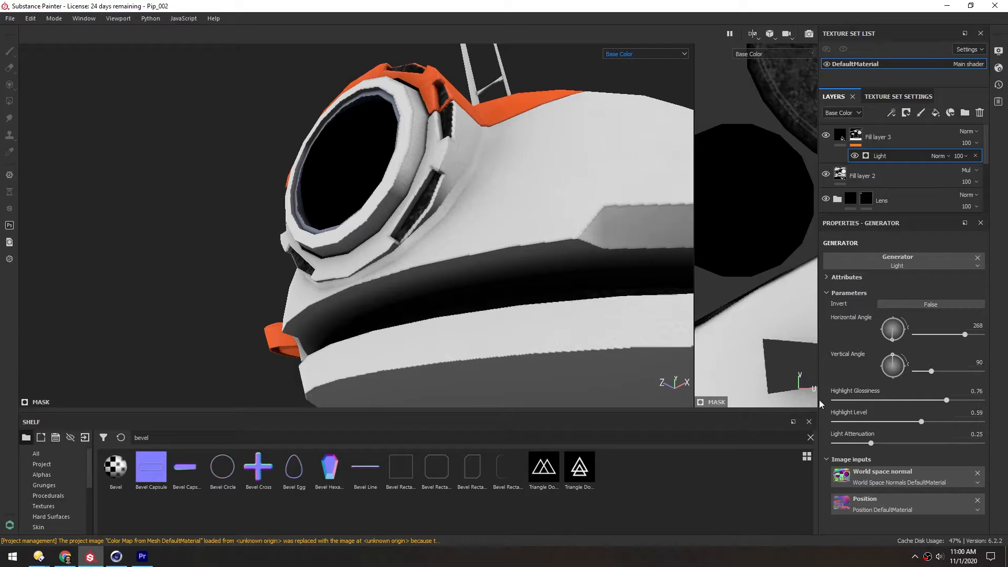
Examine the softened light shading up close and from below, with Fill layer 3 hidden and shown
click(825, 136)
click(825, 135)
click(825, 135)
click(825, 135)
click(825, 135)
click(825, 135)
scroll(495, 199, down, 4)
alt+middle_drag(495, 199, 434, 178)
alt+drag(434, 180, 373, 301)
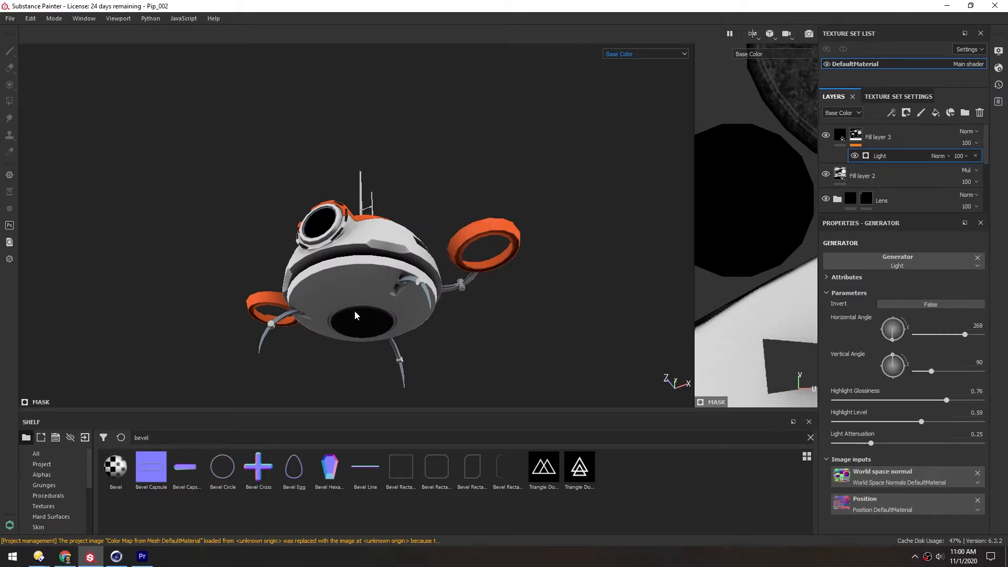
alt+drag(337, 238, 366, 238)
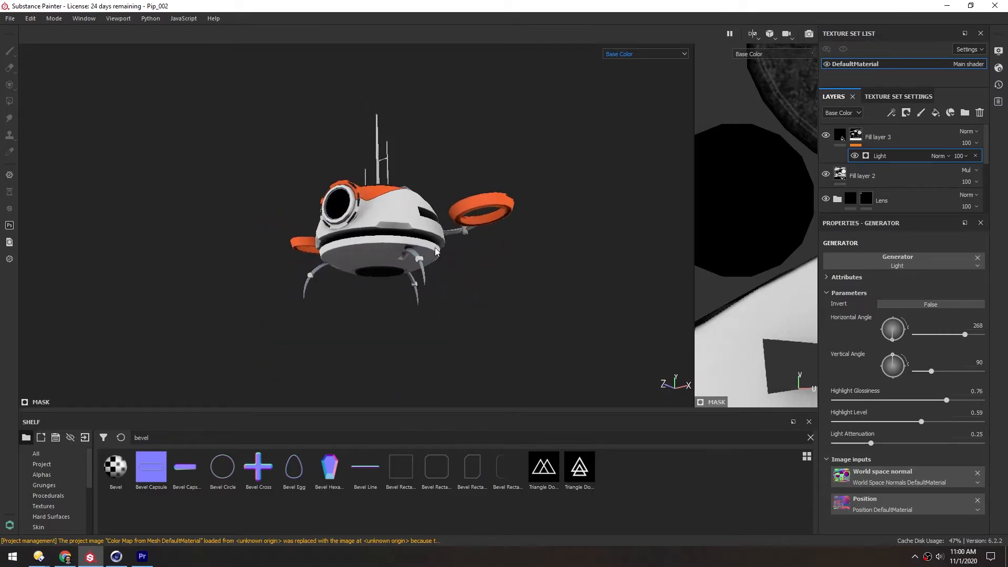
Compare the flat base color with both shading layers hidden, with only Fill layer 2 shown, and with both shown
click(826, 173)
click(826, 136)
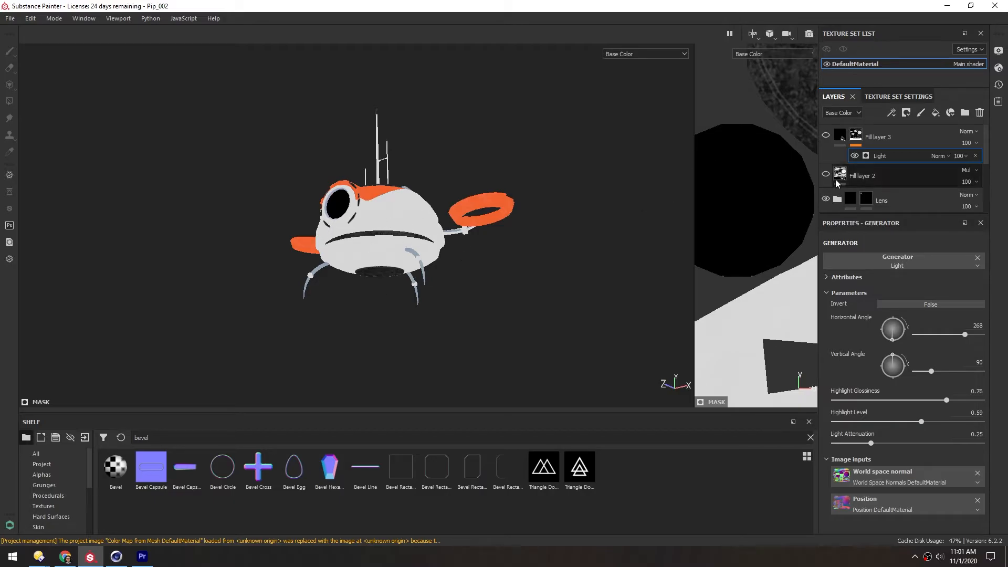
click(826, 176)
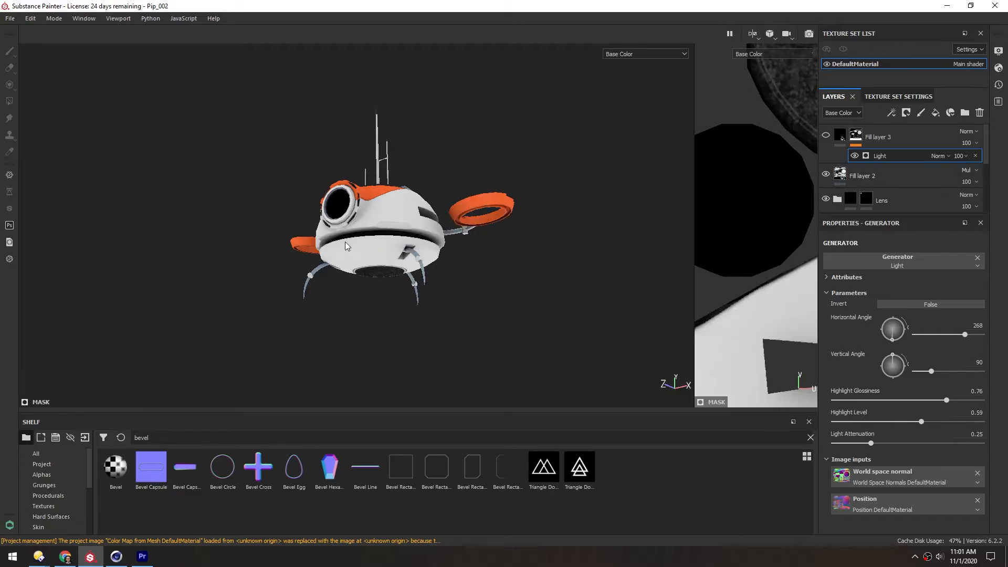
click(825, 136)
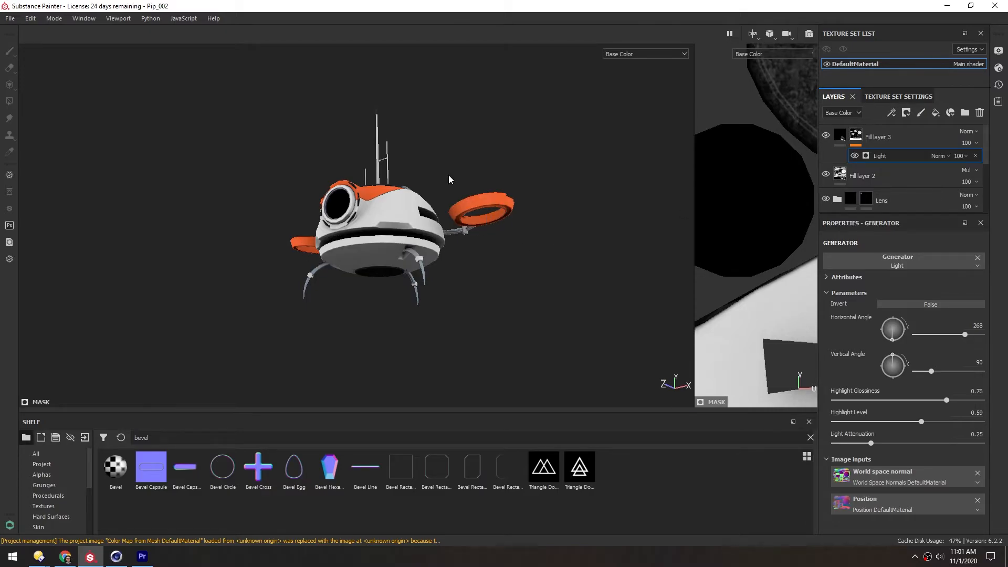
Switch the viewport back to the full Material display and inspect the shaded robot from the front and side
click(620, 55)
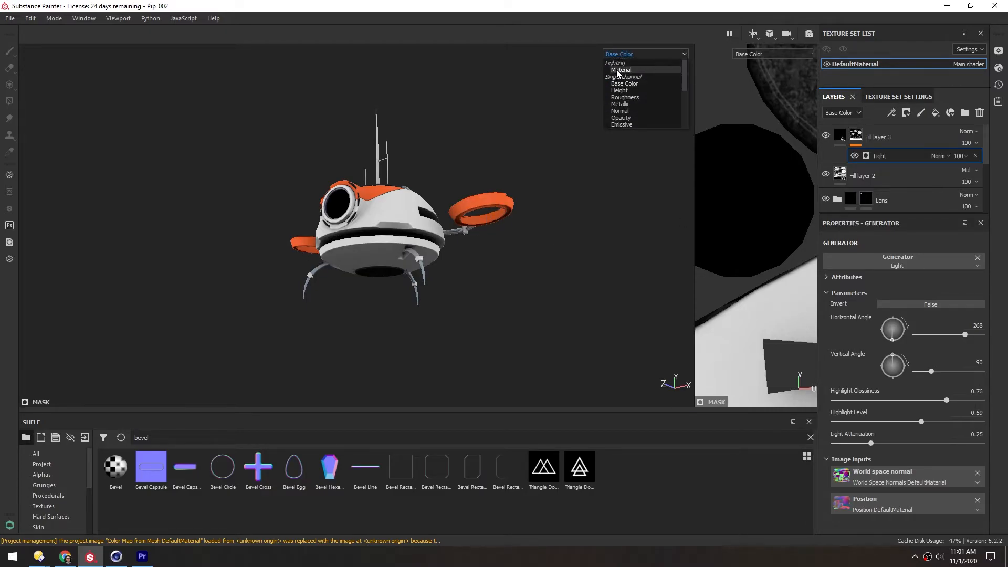
click(618, 74)
alt+drag(372, 243, 310, 206)
scroll(368, 231, up, 3)
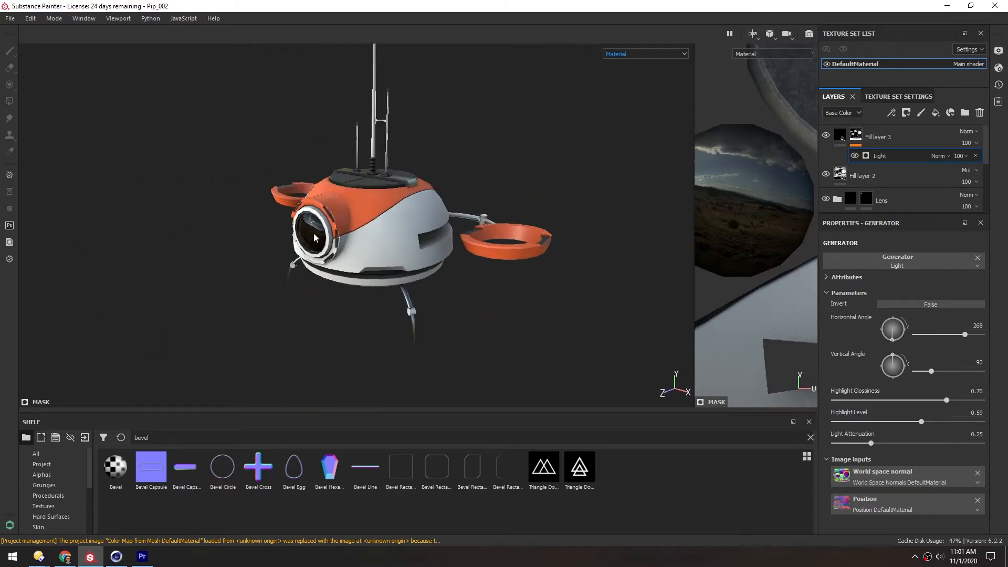
alt+drag(395, 205, 284, 157)
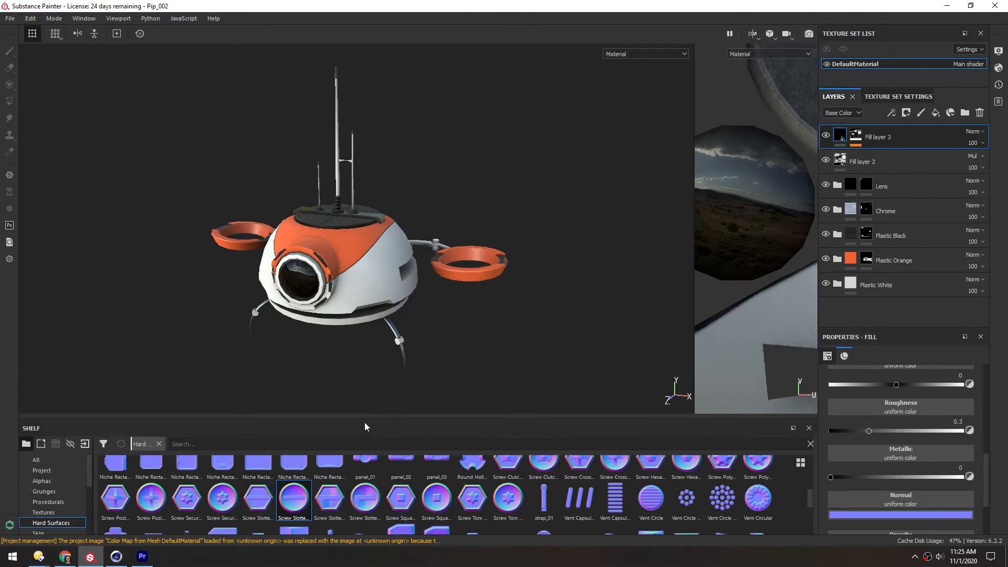
Add a paint layer named Normal Stamps at the top of the stack and paint only its normal channel with Screw Slotted Round
click(922, 112)
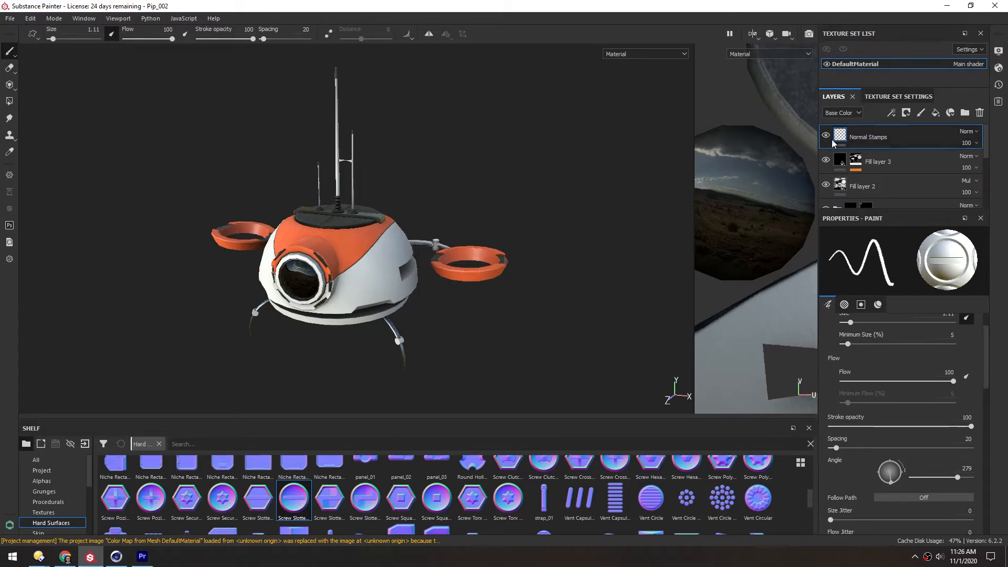
scroll(971, 340, down, 5)
key(1)
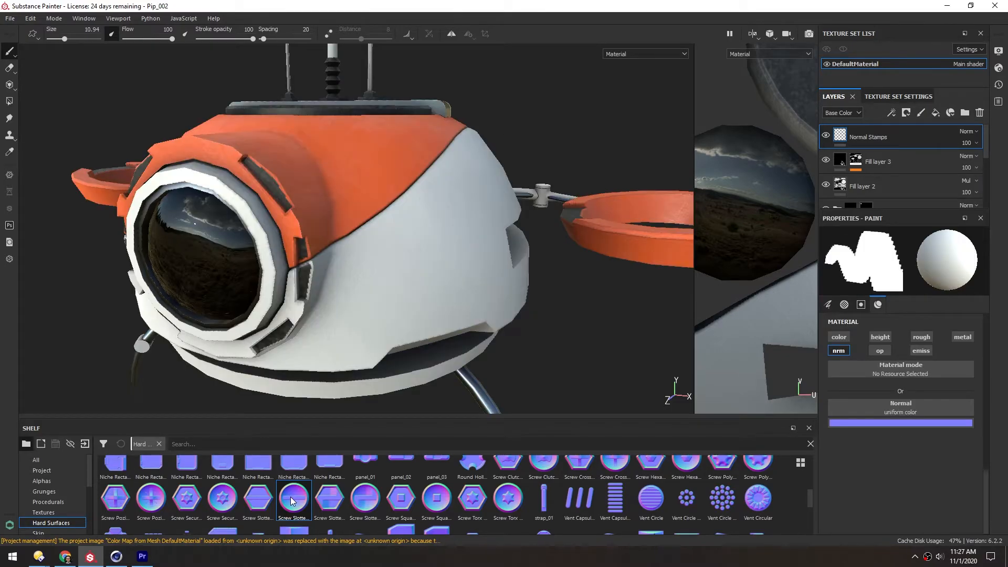
mouse_move(292, 498)
mouse_down()
mouse_move(283, 516)
mouse_move(290, 485)
mouse_move(286, 494)
mouse_move(899, 409)
mouse_up()
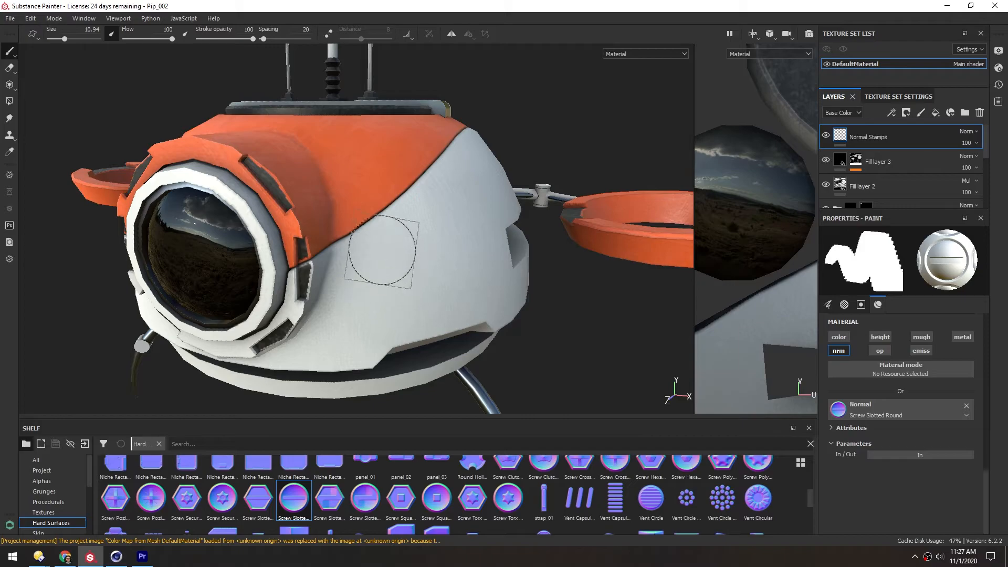
Try a large slotted screw stamp at brush size 10.94 on the white side of the body and undo it
click(439, 257)
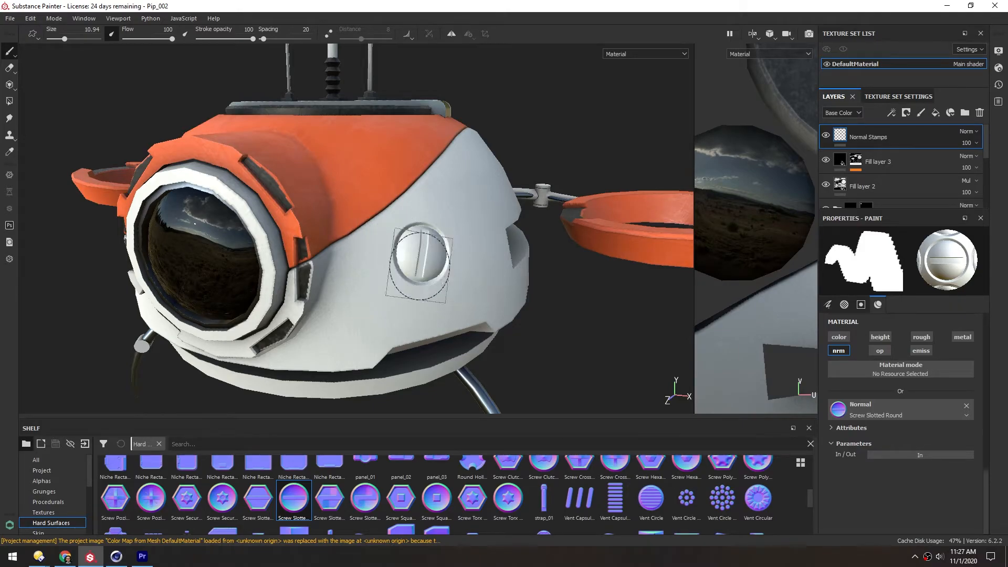
mouse_move(368, 245)
alt+mouse_down()
mouse_move(367, 264)
mouse_move(360, 254)
alt+mouse_up()
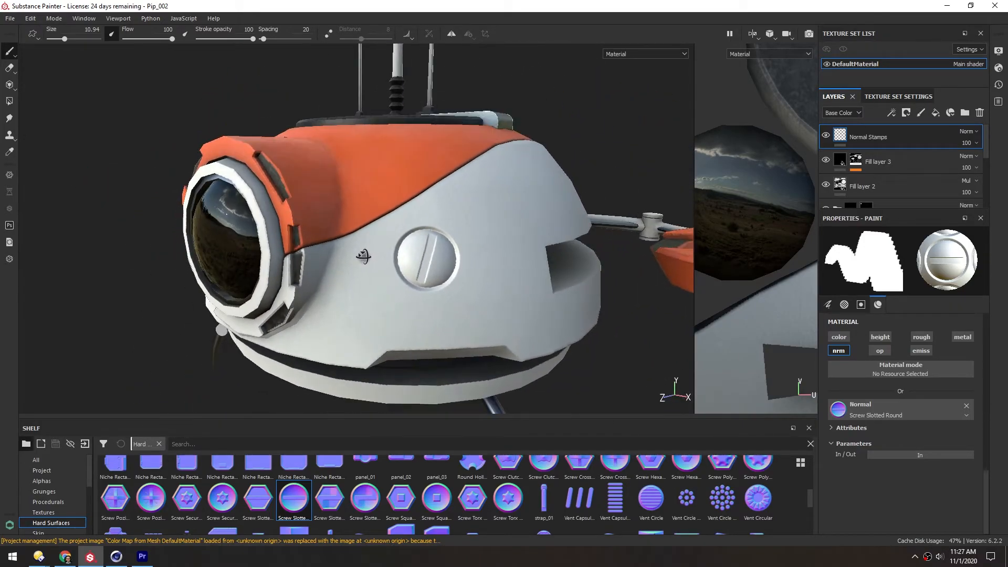
key(ctrl+z)
Reduce the brush size to 3.28 and switch the brush display to Full Preview Cursor
ctrl+right_drag(404, 261, 398, 262)
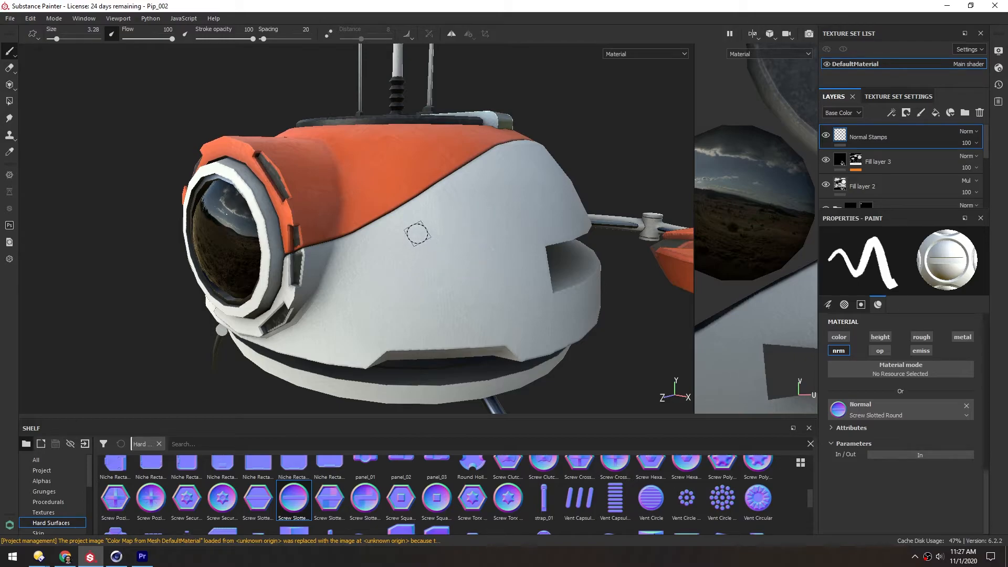
click(33, 34)
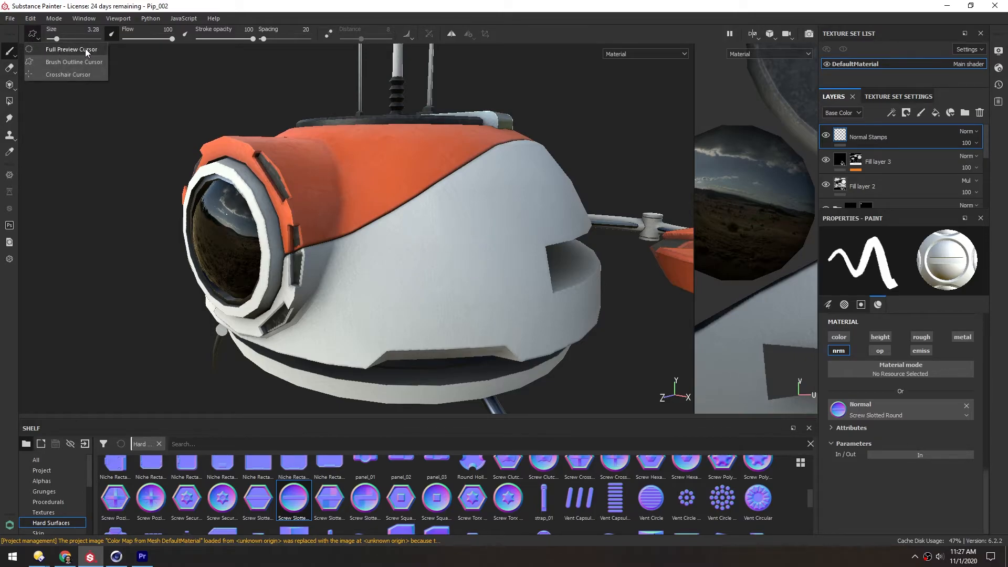
click(85, 48)
Try small slotted screw stamps on the white shell, including one at brush size 1.41 just below the orange seam
mouse_move(405, 249)
ctrl+right_down()
mouse_move(483, 249)
mouse_move(420, 257)
ctrl+right_up()
click(380, 251)
mouse_move(248, 265)
alt+mouse_down()
mouse_move(347, 267)
mouse_move(336, 247)
mouse_move(342, 278)
alt+mouse_up()
mouse_move(343, 283)
ctrl+right_down()
mouse_move(420, 264)
mouse_move(417, 241)
ctrl+right_up()
scroll(367, 236, up, 3)
mouse_move(368, 237)
alt+mouse_down()
mouse_move(348, 261)
mouse_move(346, 252)
alt+mouse_up()
click(344, 248)
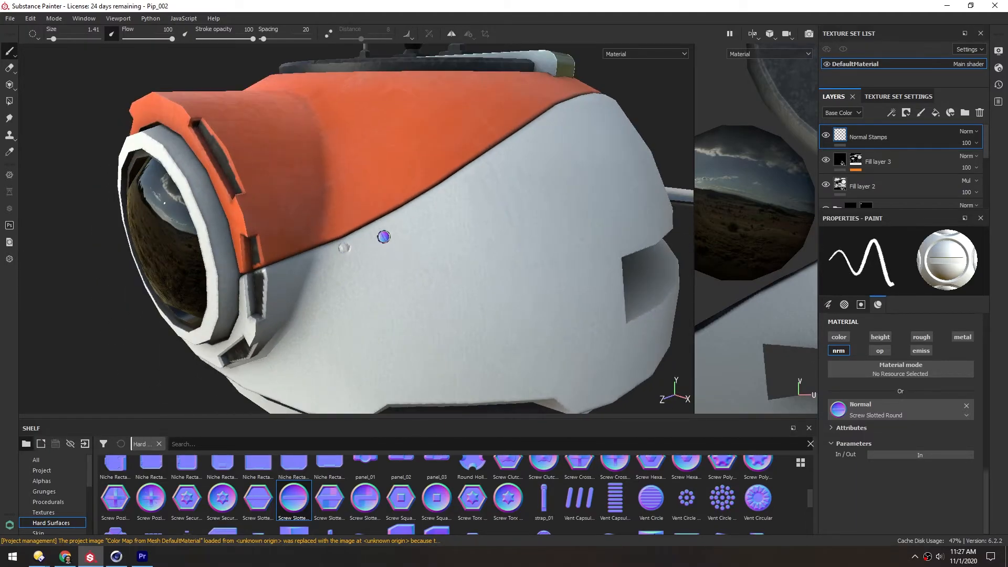
scroll(493, 250, down, 3)
mouse_move(493, 250)
alt+mouse_down()
mouse_move(452, 218)
mouse_move(482, 219)
mouse_move(414, 221)
alt+mouse_up()
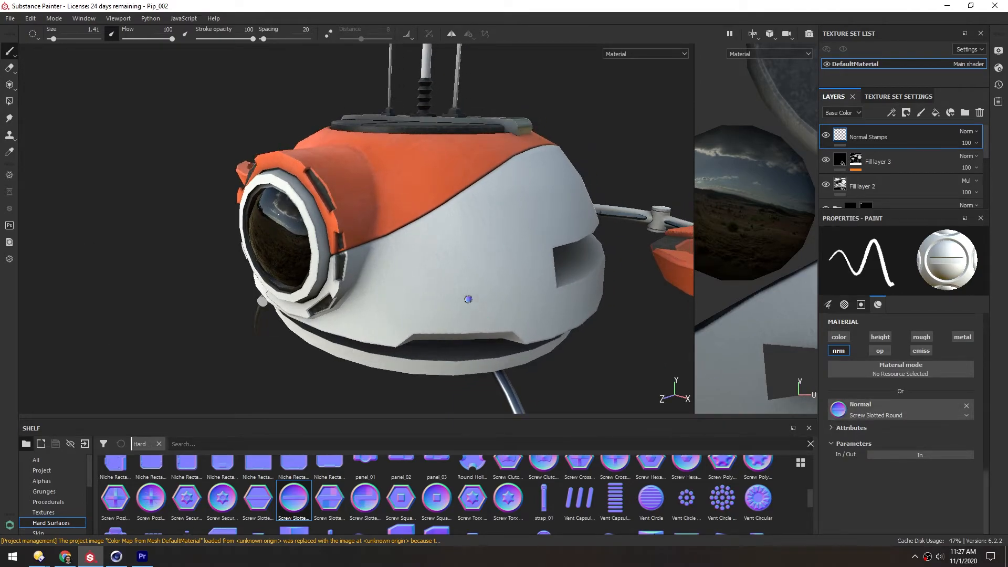
Enable the metallic channel for the screw brush alongside its normal channel
scroll(433, 253, up, 3)
alt+middle_drag(425, 239, 426, 265)
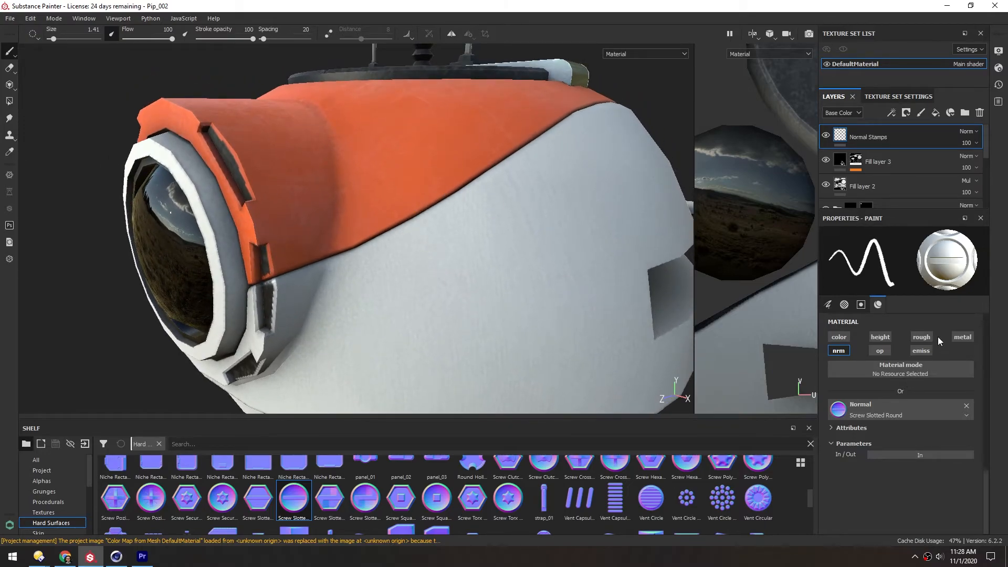
click(961, 338)
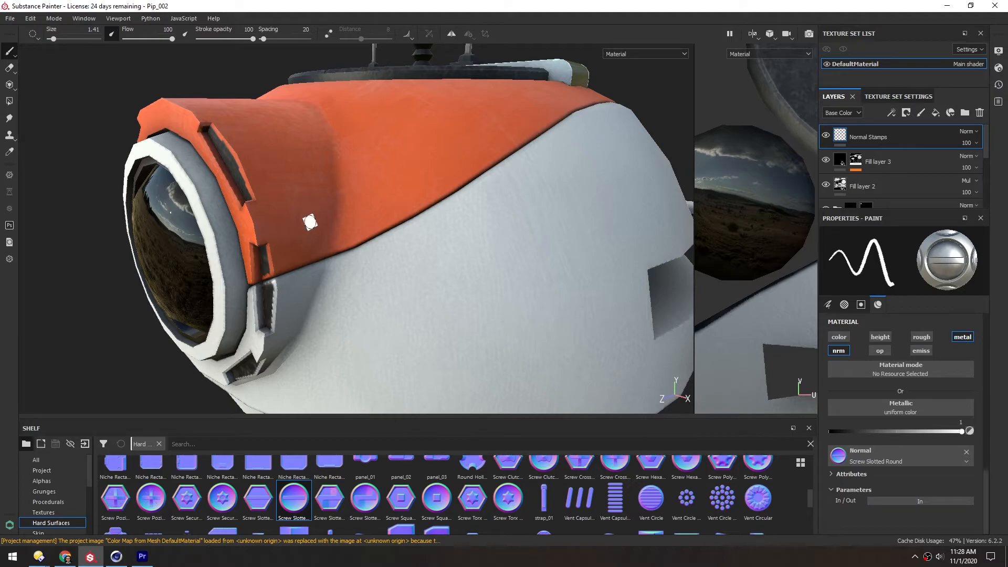
Try a metallic screw stamp at brush size 1.41 just below the orange seam and undo it
scroll(387, 254, up, 4)
click(435, 222)
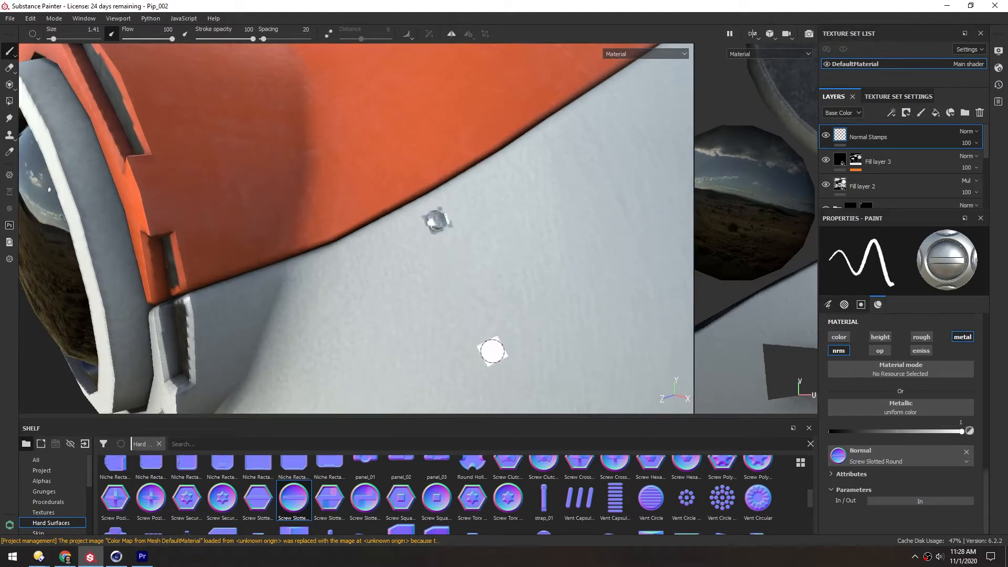
key(ctrl+z)
scroll(413, 291, down, 4)
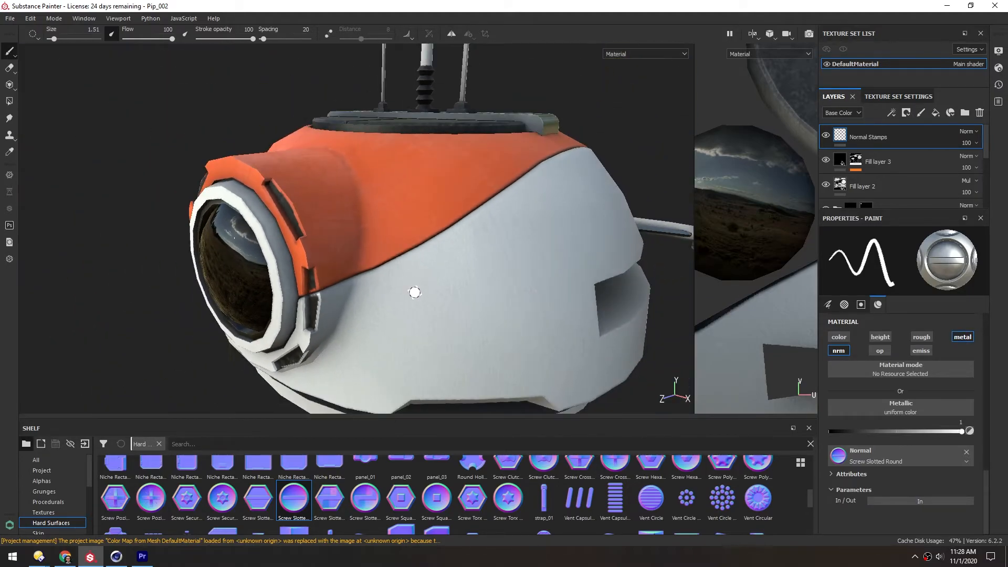
Try an enlarged metallic screw stamp at brush size 17.38 on the white side and undo it
ctrl+right_drag(414, 292, 455, 295)
click(463, 306)
alt+drag(377, 303, 503, 252)
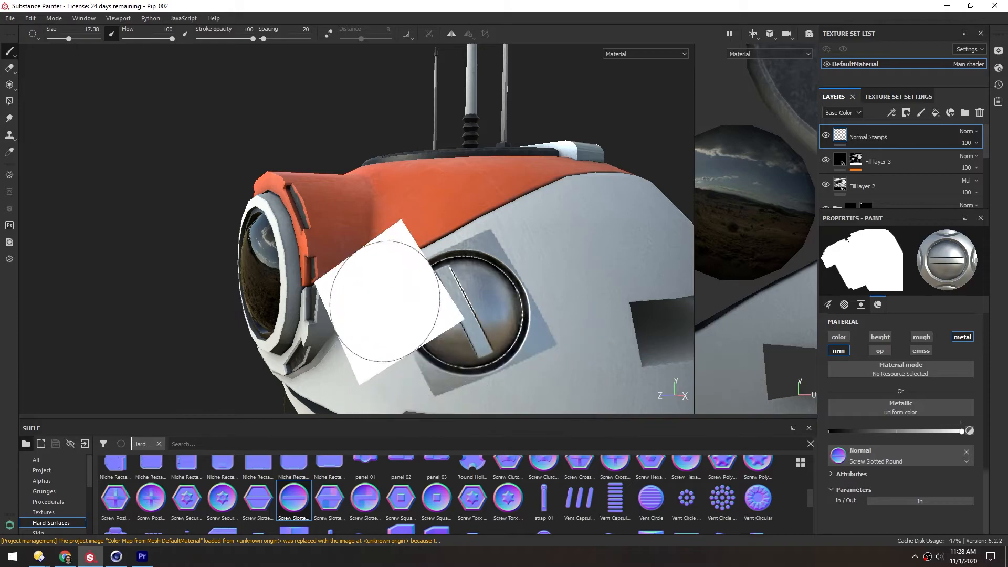
key(ctrl+z)
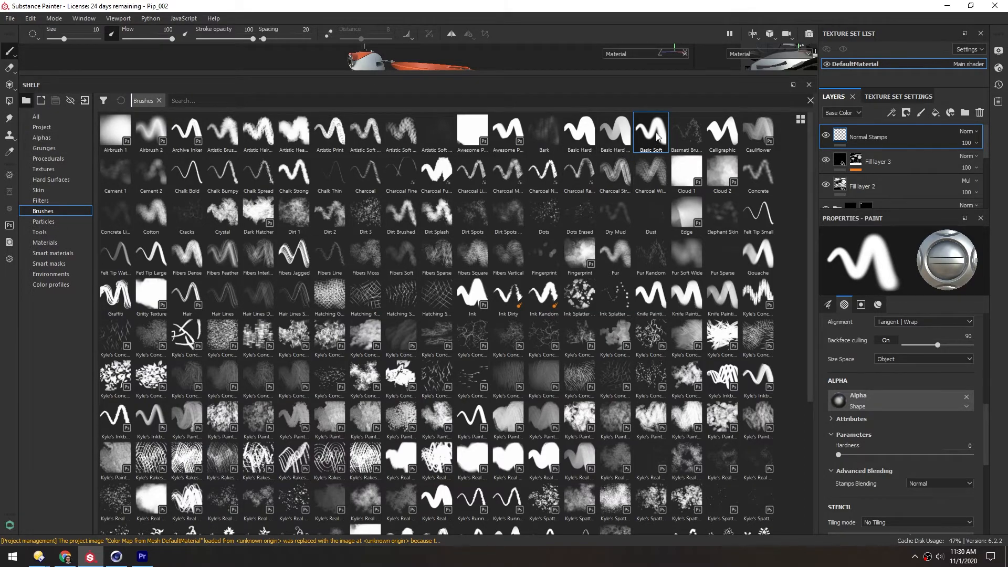
Choose the Basic Hard brush and return to the Hard Surfaces collection with a shorter shelf
click(581, 133)
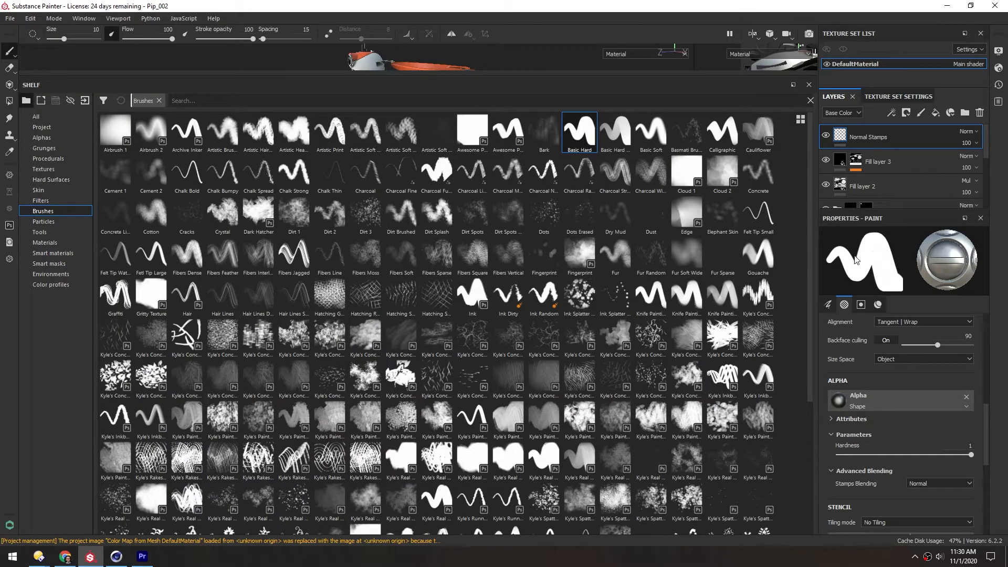
click(49, 180)
drag(221, 79, 420, 351)
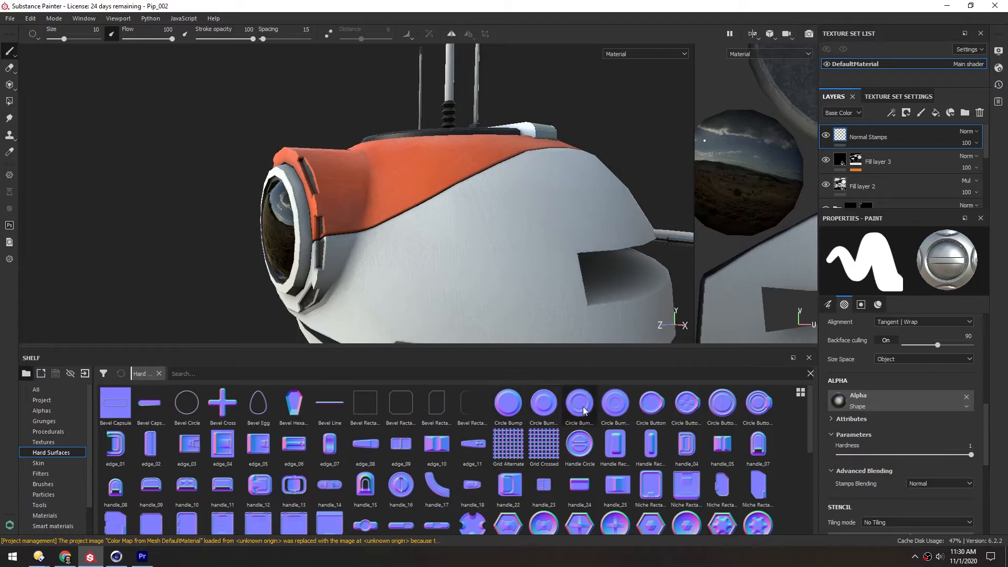
Try a metallic screw stamp with the Basic Hard brush at size 10 on the white side and inspect its round edge
click(473, 251)
alt+drag(472, 251, 476, 264)
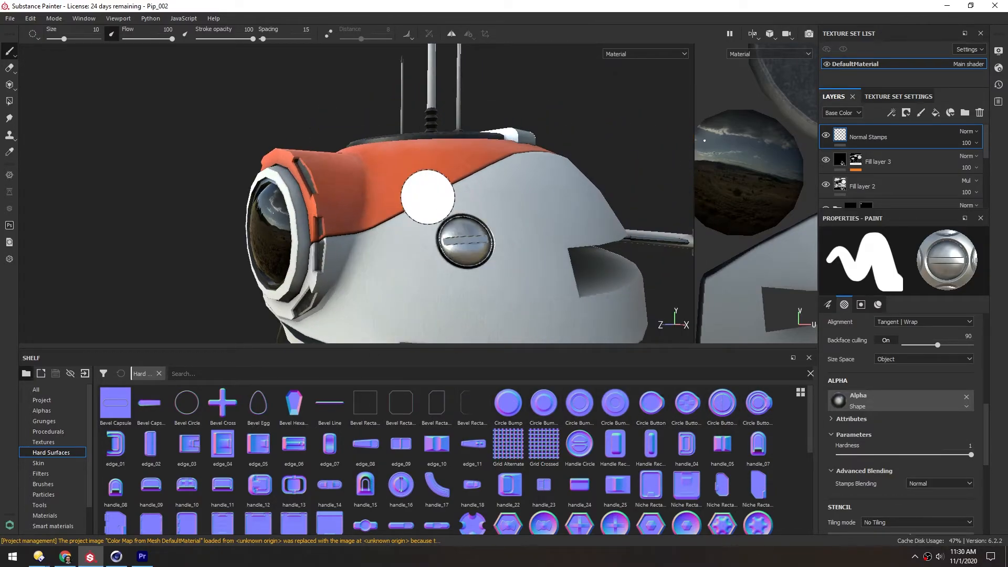
mouse_move(438, 218)
alt+mouse_down()
mouse_move(426, 197)
mouse_move(387, 212)
mouse_move(445, 263)
alt+mouse_up()
scroll(375, 235, up, 6)
scroll(375, 235, down, 6)
alt+drag(394, 202, 435, 229)
Try metallic screw stamps at brush size 1.56 just below the orange seam and undo them
ctrl+right_drag(438, 236, 404, 236)
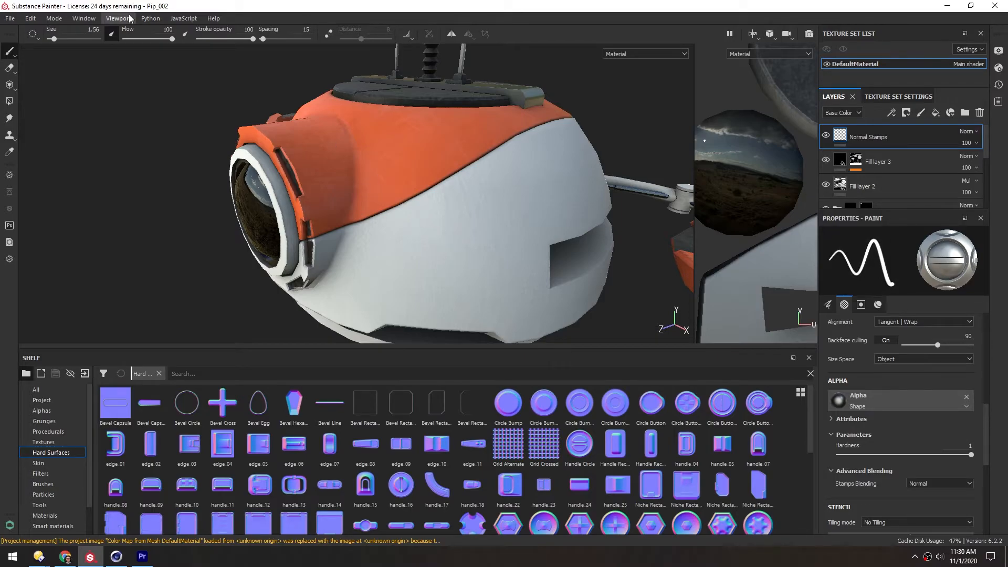
scroll(949, 418, down, 5)
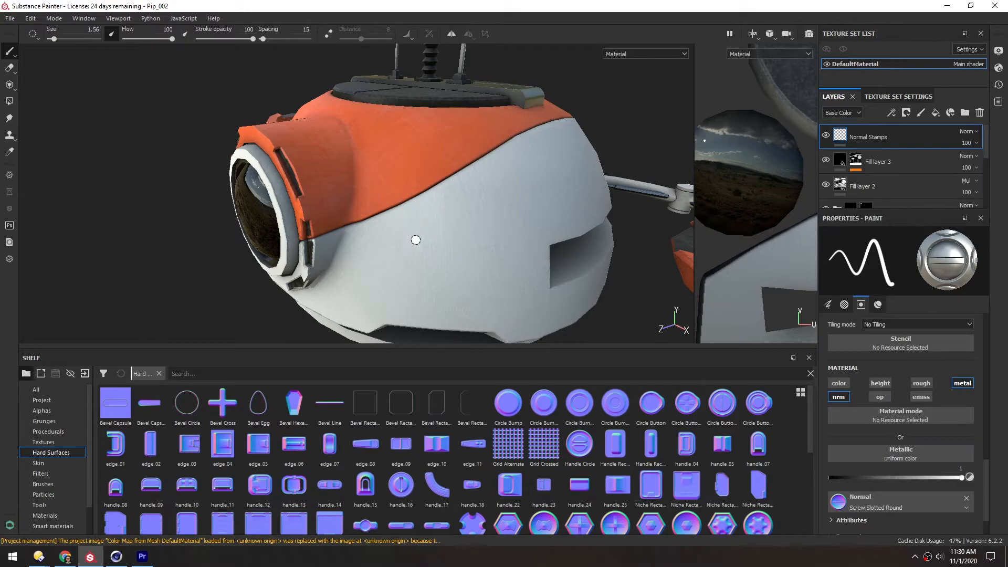
scroll(397, 207, up, 3)
drag(396, 221, 538, 254)
key(ctrl+z)
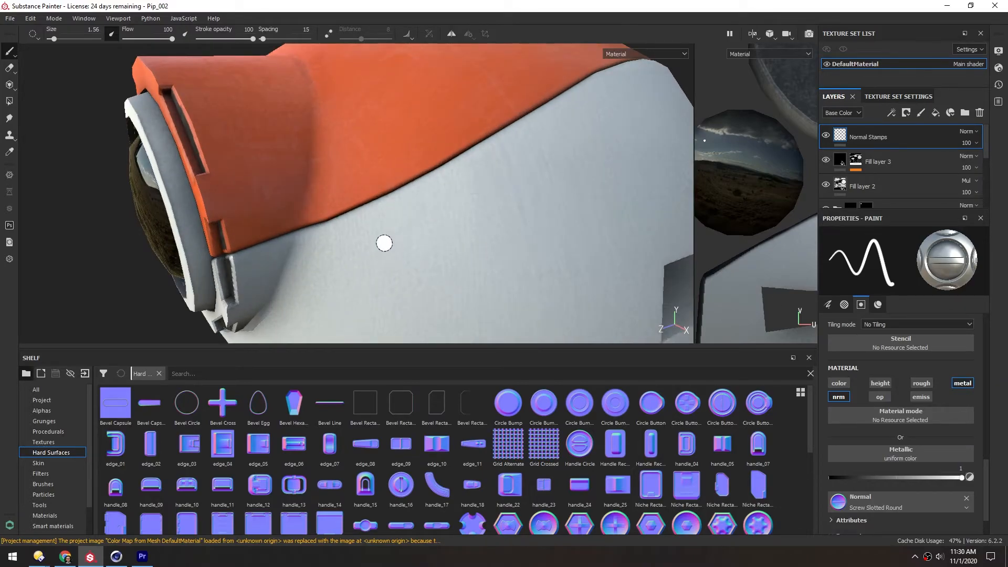
mouse_move(444, 231)
alt+mouse_down()
mouse_move(420, 228)
mouse_move(438, 222)
alt+mouse_up()
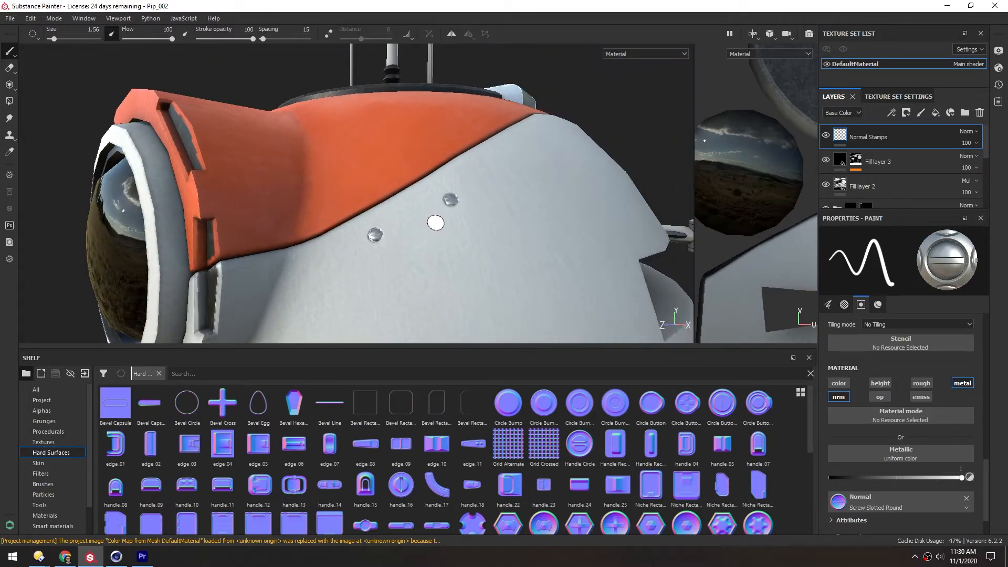
scroll(348, 198, down, 4)
alt+drag(349, 197, 390, 137)
alt+drag(526, 87, 408, 159)
scroll(413, 141, up, 2)
scroll(407, 163, up, 2)
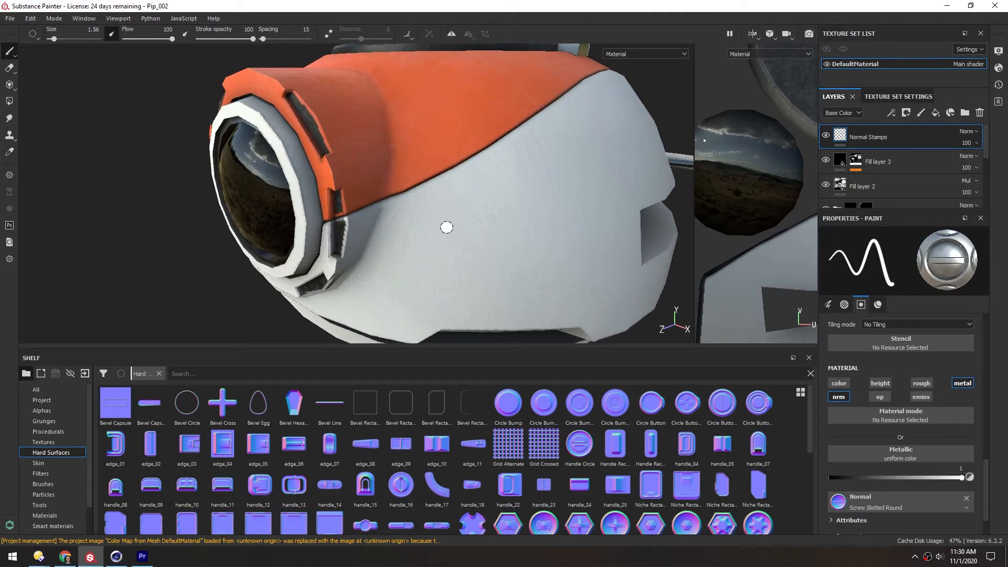
Reduce the brush to size 0.9 and enable its color channel with a grey base color of 0.258
alt+drag(395, 148, 413, 180)
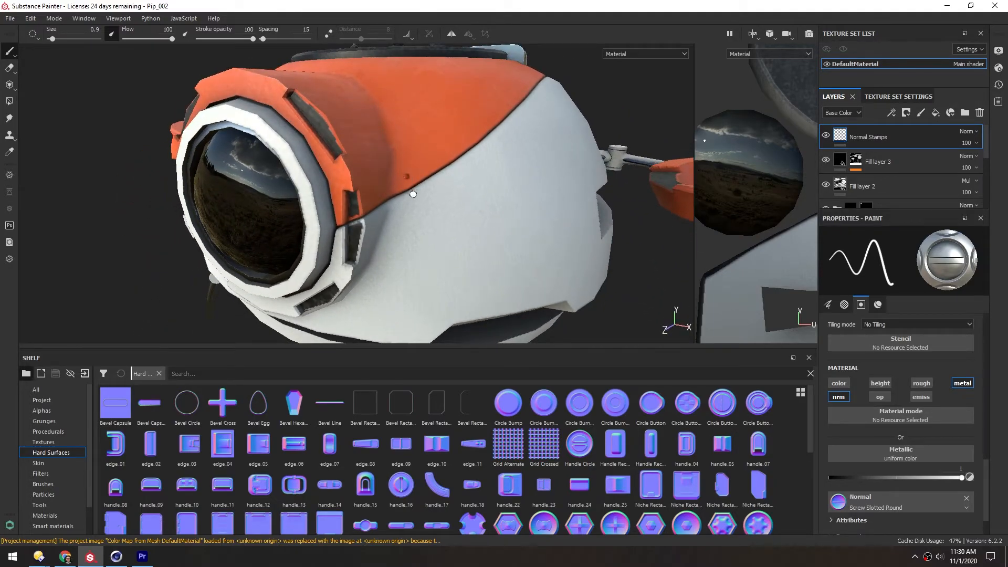
alt+drag(431, 250, 384, 229)
scroll(385, 229, up, 6)
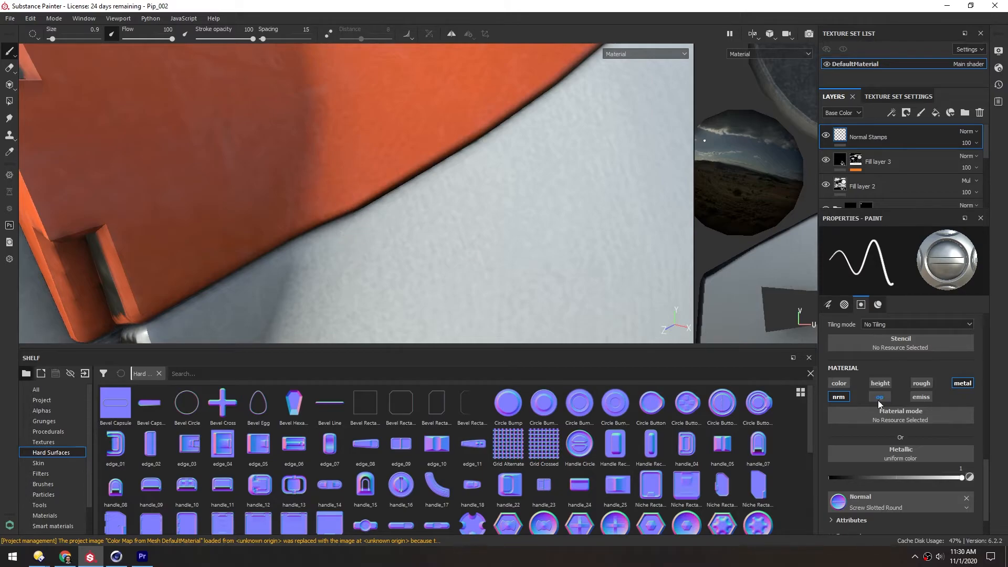
click(839, 382)
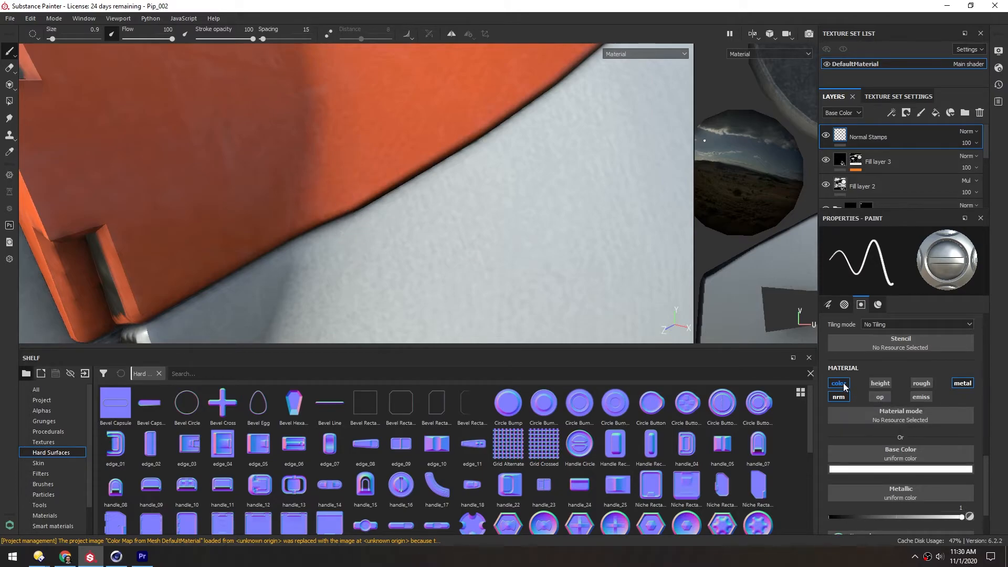
click(894, 470)
drag(866, 366, 851, 395)
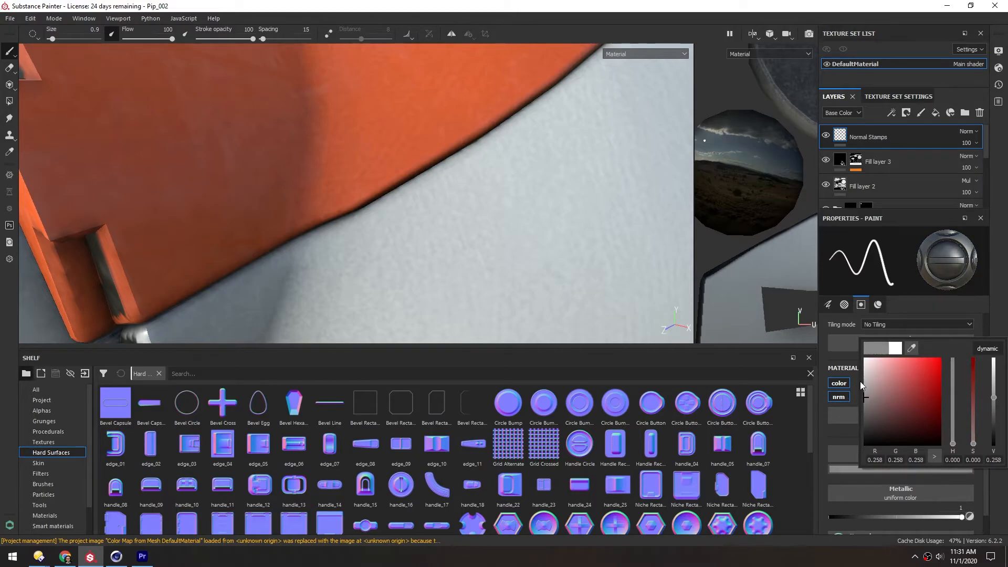
click(520, 6)
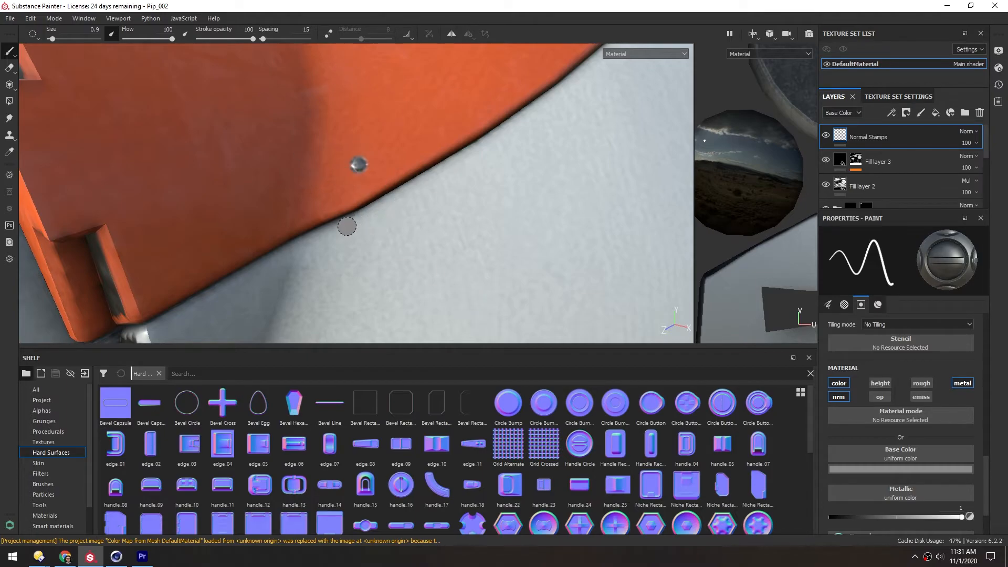
Stamp grey metallic screws in pairs above and below the orange seam along one flank, from front to rear
scroll(346, 226, down, 10)
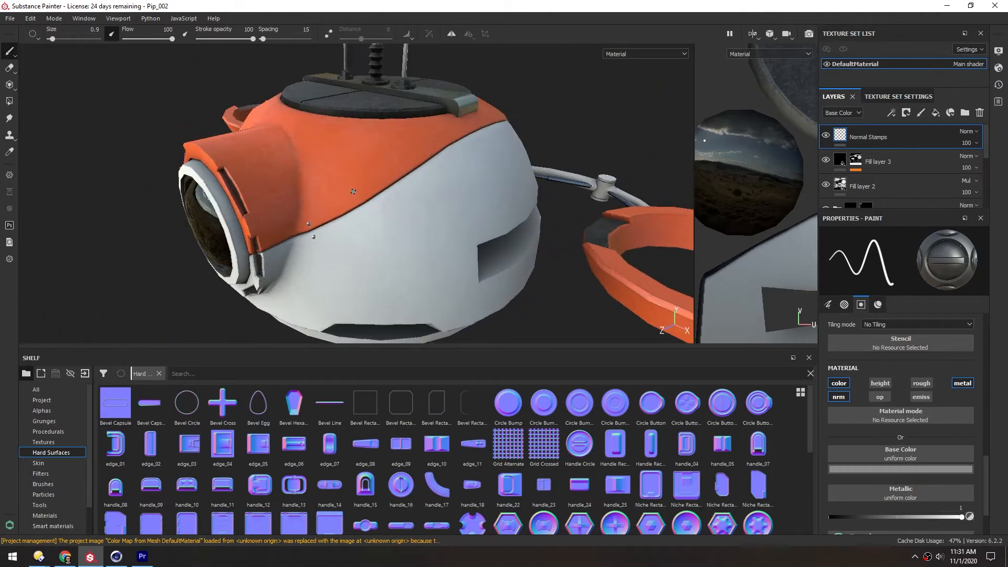
scroll(353, 191, up, 10)
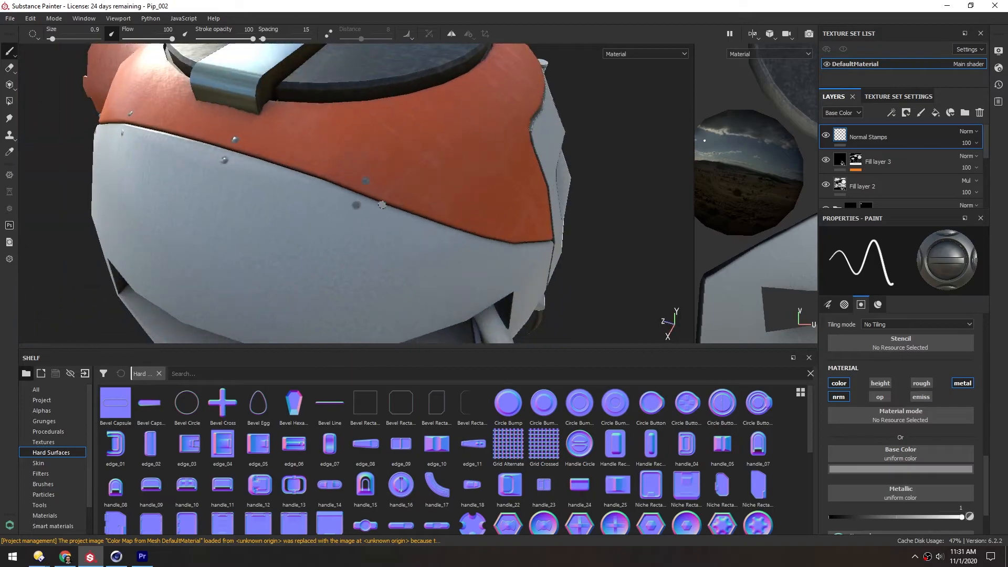
click(357, 205)
alt+drag(399, 221, 346, 168)
click(445, 171)
click(431, 194)
alt+drag(441, 200, 394, 168)
Stamp matching screws on both sides of the orange seam along the front part of the opposite flank
scroll(451, 188, down, 10)
alt+drag(326, 179, 441, 168)
alt+drag(419, 94, 517, 100)
click(422, 203)
click(428, 183)
alt+drag(427, 184, 351, 233)
click(361, 184)
alt+drag(361, 184, 346, 226)
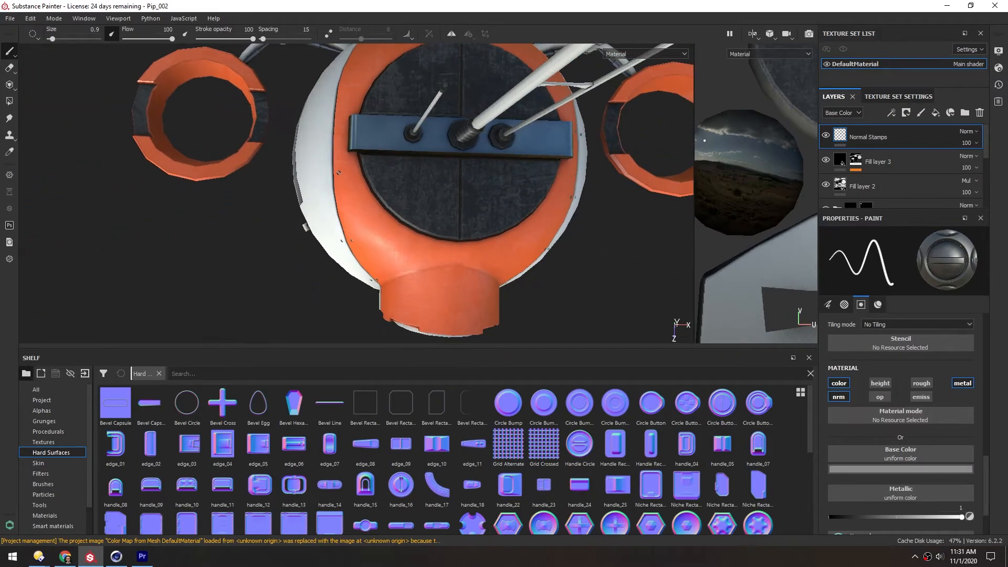
alt+middle_drag(338, 173, 332, 252)
alt+middle_drag(392, 150, 384, 207)
alt+drag(336, 252, 420, 170)
scroll(477, 129, down, 3)
click(421, 179)
click(359, 234)
Stamp the remaining screws along the rear part of the seam and bring the whole robot back into view
alt+drag(399, 95, 269, 137)
scroll(399, 173, up, 4)
alt+drag(467, 158, 472, 221)
click(406, 165)
click(266, 156)
click(459, 143)
click(460, 122)
alt+drag(460, 121, 325, 210)
scroll(383, 202, down, 4)
alt+middle_drag(362, 267, 366, 177)
mouse_move(367, 177)
alt+mouse_down()
mouse_move(381, 152)
mouse_move(354, 181)
alt+mouse_up()
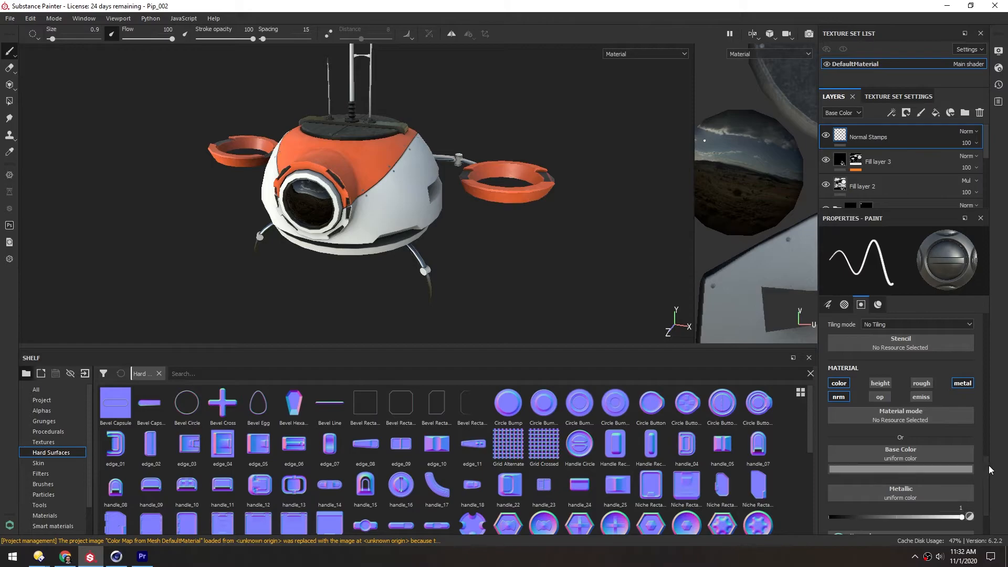
Replace the brush's normal texture with Bevel Rectangle from the Hard Surfaces collection
drag(986, 467, 986, 485)
drag(366, 408, 565, 448)
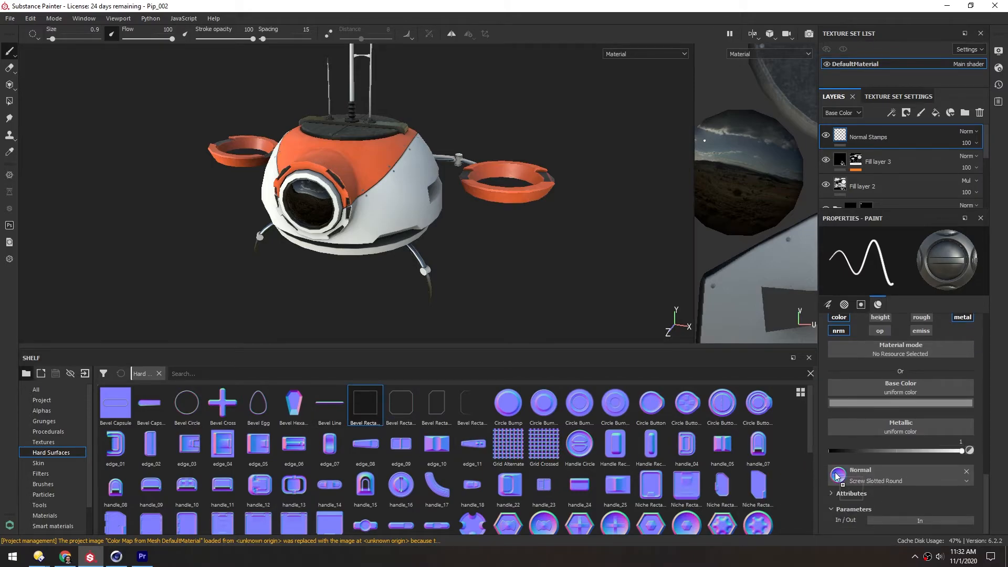
drag(836, 476, 836, 475)
scroll(396, 195, up, 4)
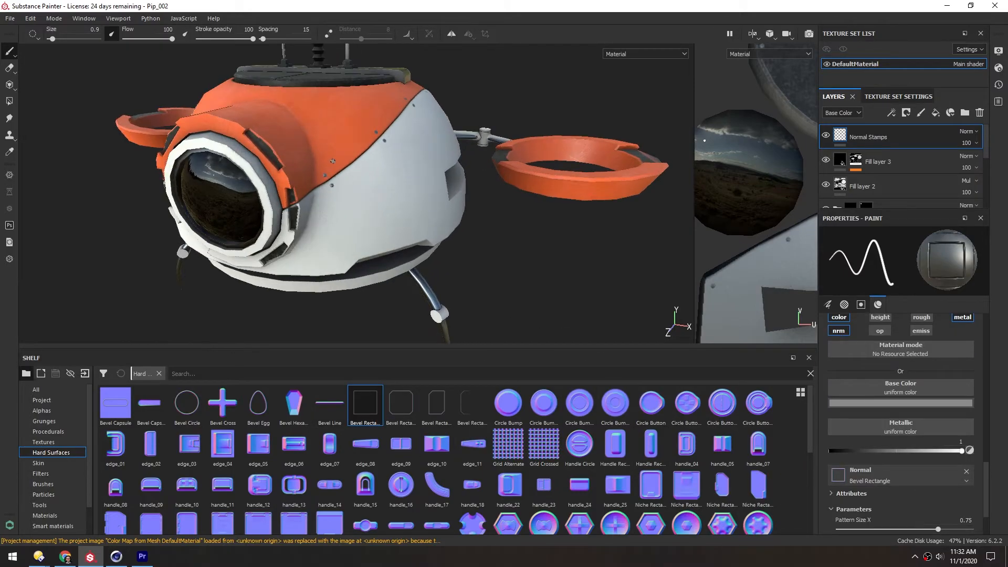
Disable the brush's color and metal channels so that it paints only normal detail
alt+middle_drag(369, 159, 383, 179)
alt+drag(383, 179, 363, 169)
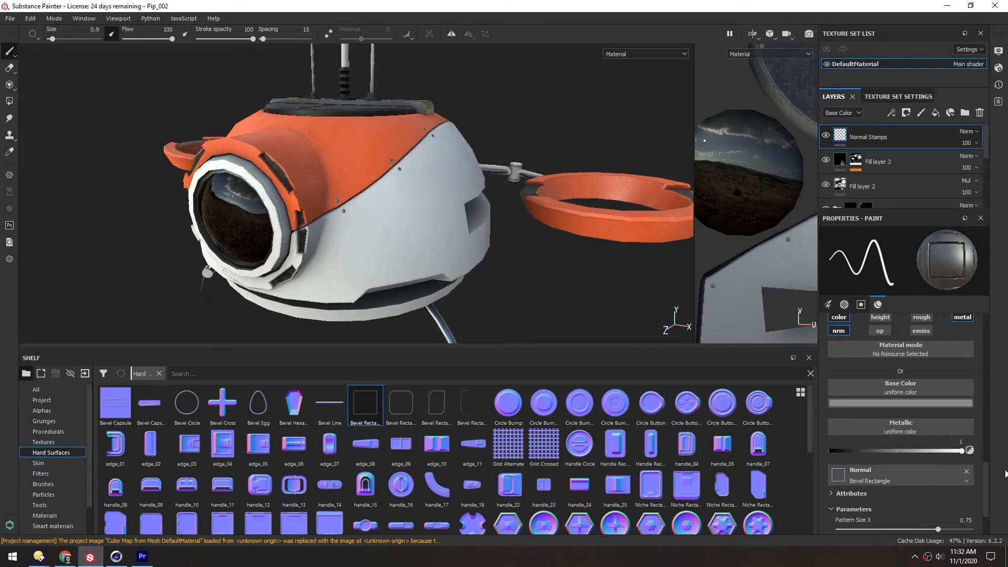
scroll(990, 482, up, 3)
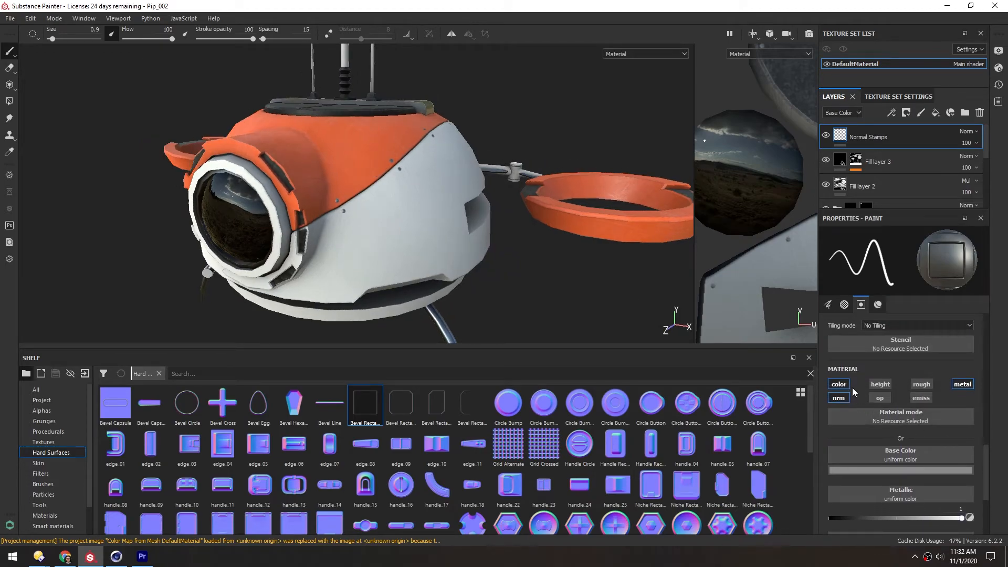
click(839, 384)
click(959, 384)
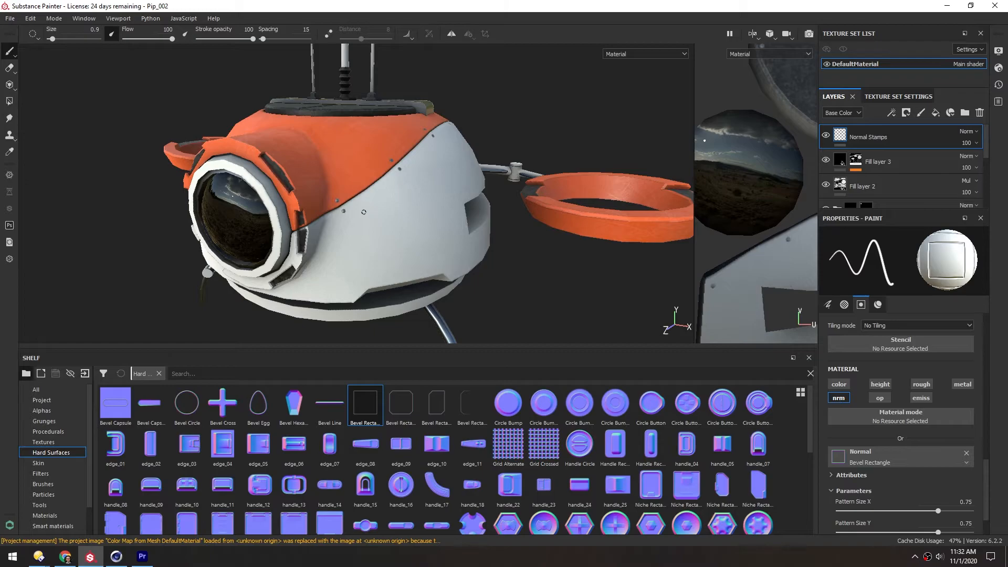
Try a Bevel Rectangle stamp at brush size 16.59 on the white side and undo it
ctrl+right_drag(366, 218, 370, 227)
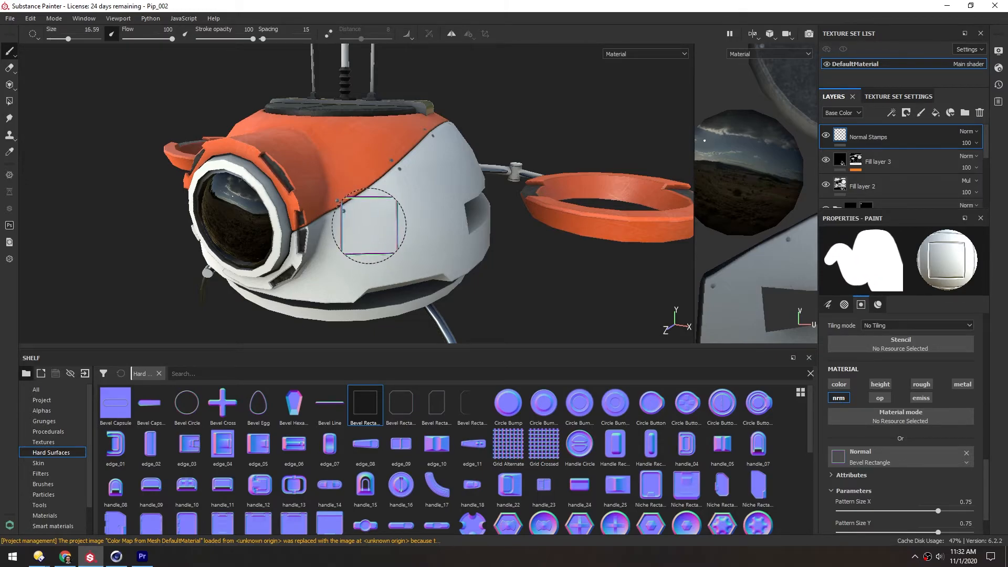
scroll(412, 224, up, 5)
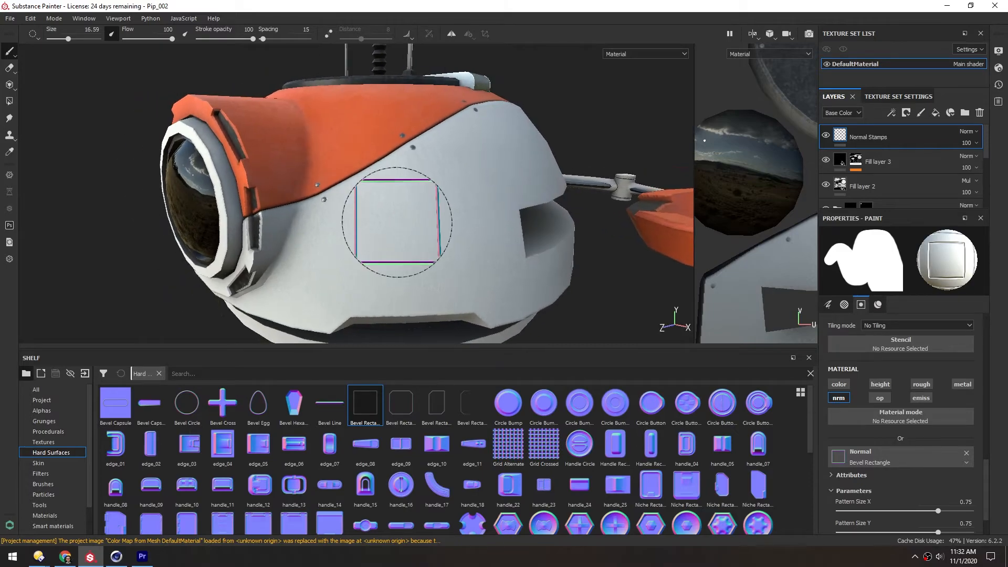
click(409, 222)
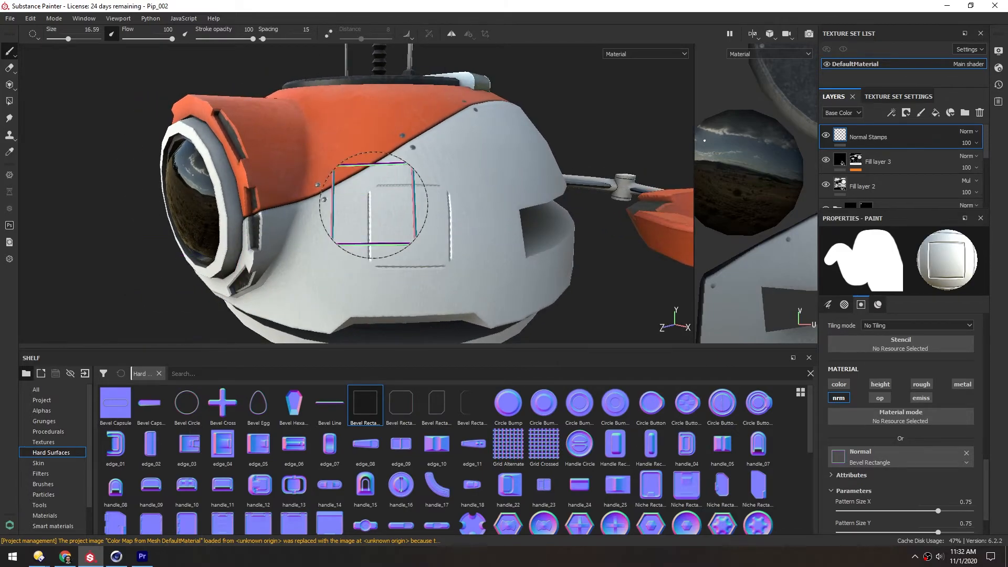
key(ctrl+z)
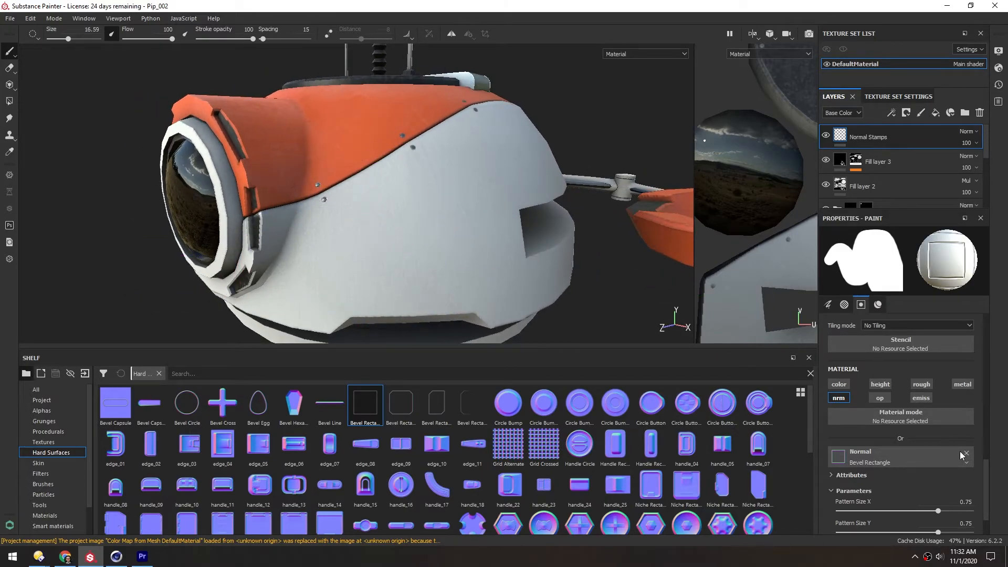
Remove the brush's alpha shape and switch the viewport to 3D only
drag(984, 474, 981, 414)
click(966, 395)
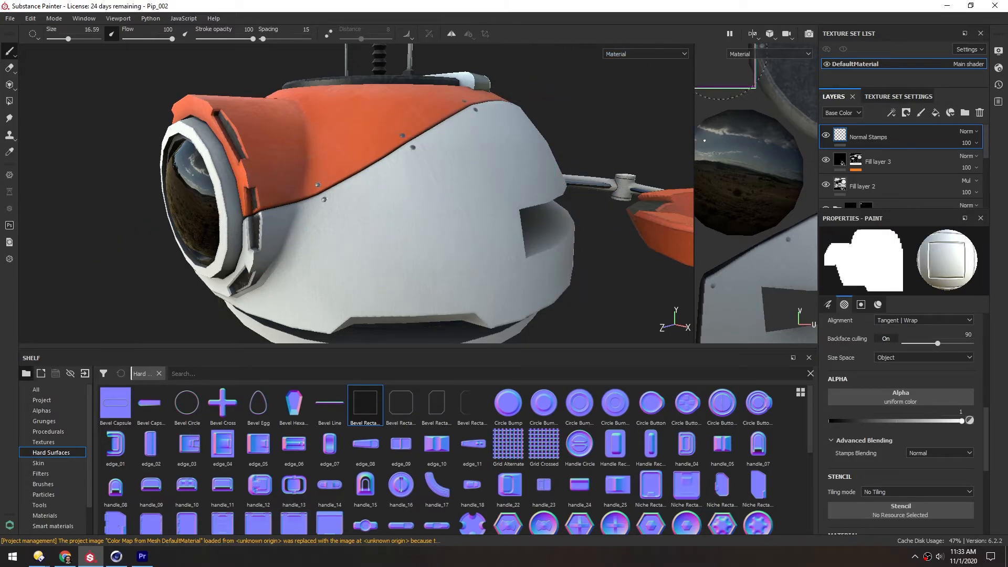
click(753, 39)
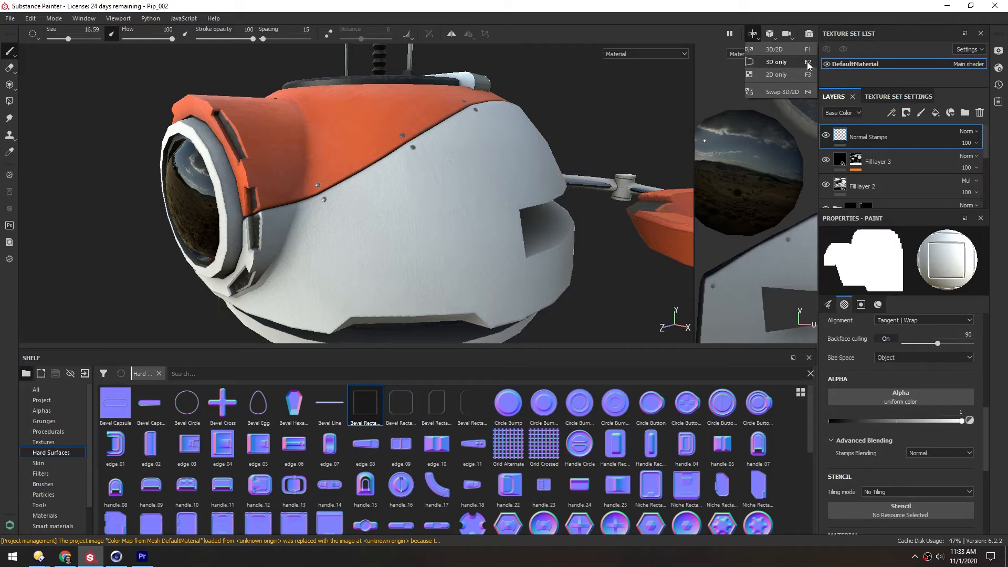
click(776, 62)
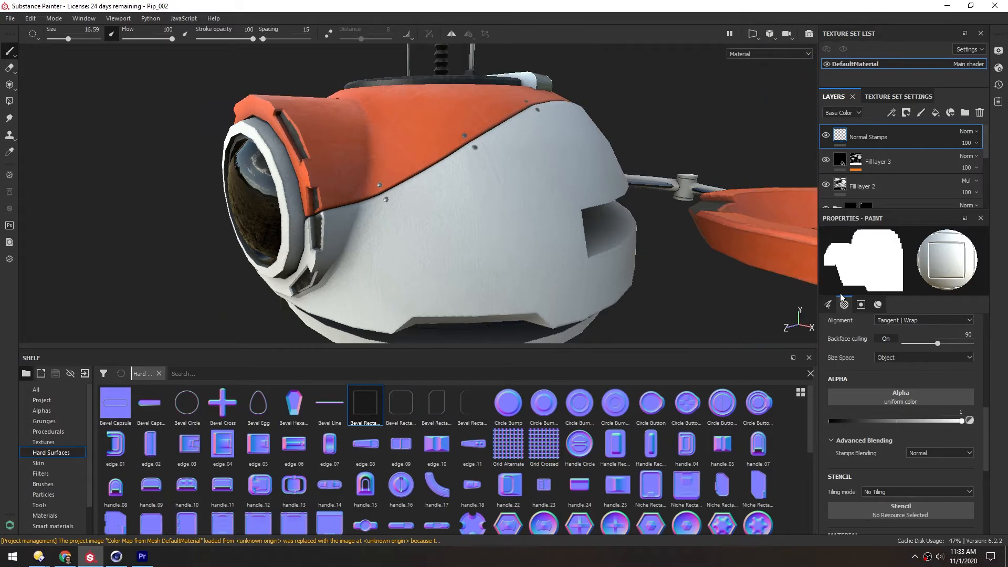
Dock the Paint properties as a full-height column beside the layer stack and shrink the shelf
mouse_move(826, 215)
mouse_down()
mouse_move(787, 190)
mouse_move(716, 190)
mouse_move(815, 209)
mouse_move(826, 232)
mouse_move(792, 323)
mouse_move(800, 342)
mouse_move(824, 336)
mouse_up()
drag(717, 41, 916, 41)
drag(900, 202, 909, 132)
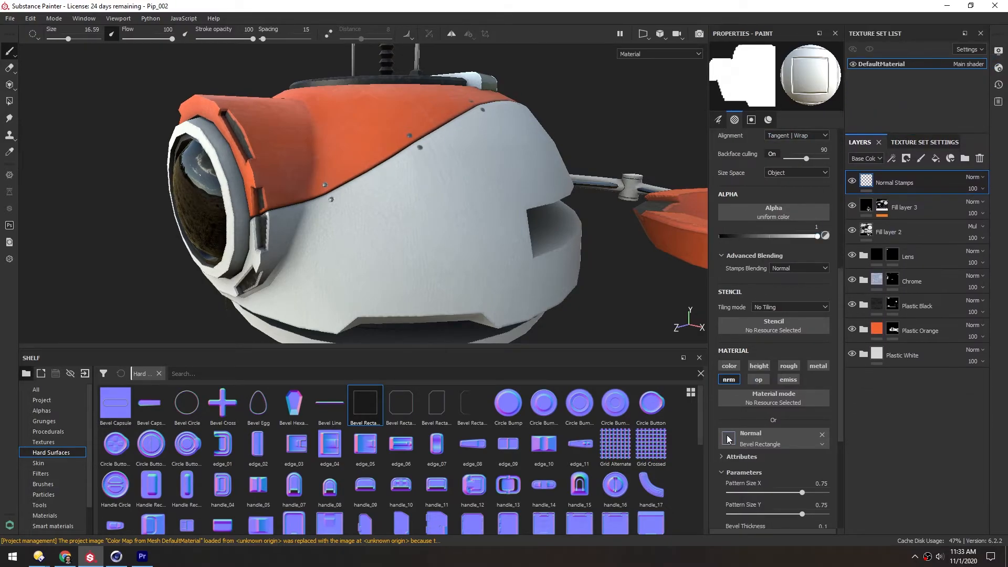
mouse_move(839, 320)
mouse_down()
mouse_move(825, 185)
mouse_move(848, 369)
mouse_move(840, 315)
mouse_up()
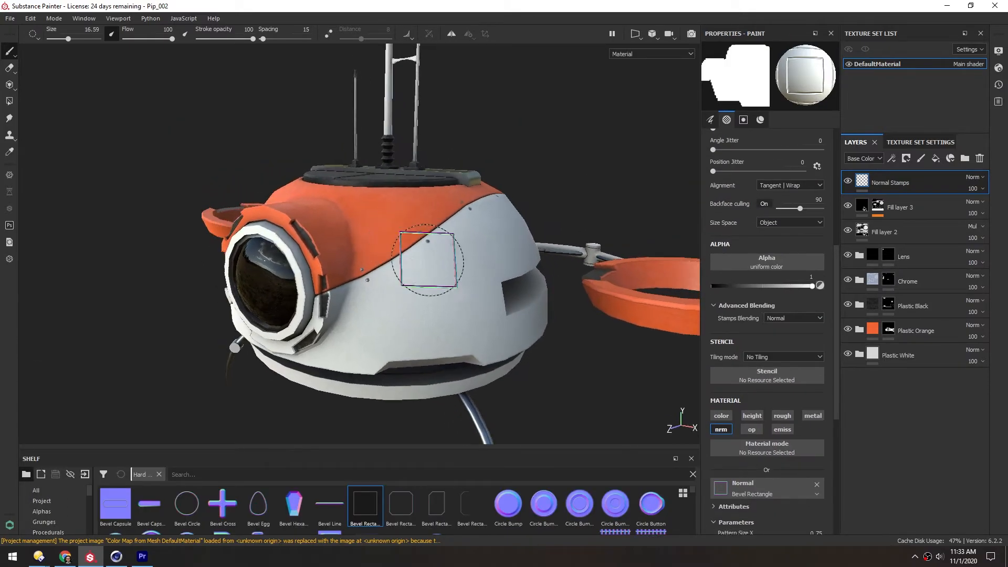
Try a Bevel Rectangle stamp without alpha above the side slot of the white shell and undo it
alt+drag(286, 225, 344, 236)
alt+drag(462, 326, 460, 209)
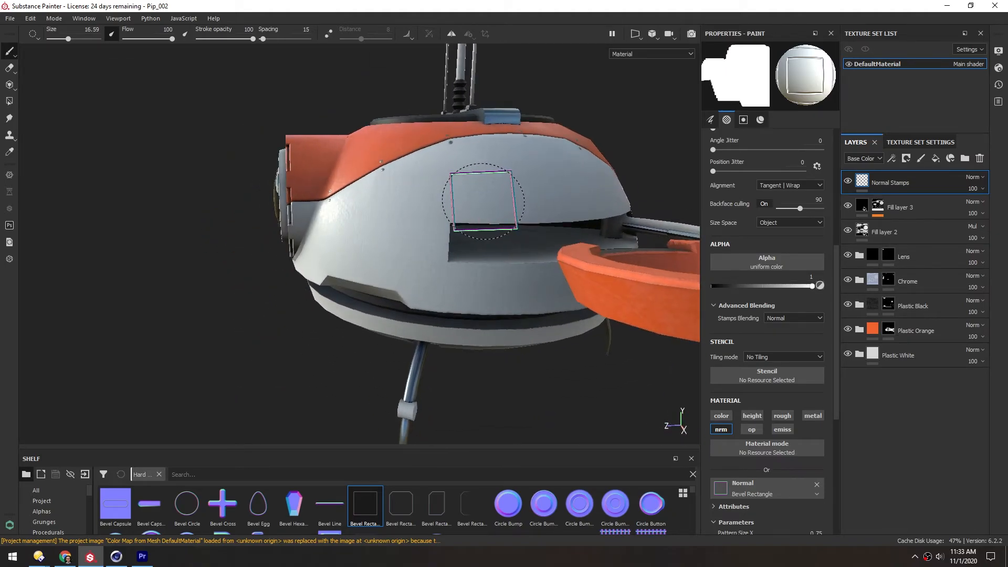
click(482, 202)
mouse_move(360, 195)
alt+mouse_down()
mouse_move(322, 211)
mouse_move(415, 216)
mouse_move(417, 198)
alt+mouse_up()
key(ctrl+z)
alt+middle_drag(328, 206, 364, 198)
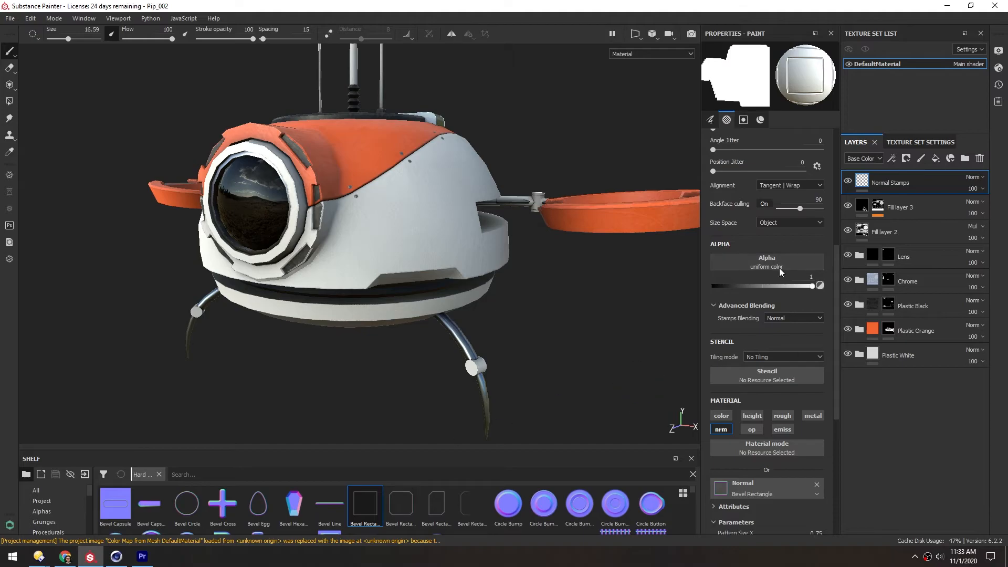
Switch the brush normal to Bevel Rectangle Corner and try a stamp on the shell at brush size 15.94
drag(836, 346, 848, 422)
click(400, 506)
alt+drag(362, 235, 420, 238)
ctrl+right_drag(452, 234, 423, 234)
alt+drag(452, 234, 465, 320)
mouse_move(405, 221)
alt+mouse_down()
mouse_move(303, 163)
mouse_move(464, 134)
alt+mouse_up()
mouse_move(295, 229)
ctrl+right_down()
mouse_move(341, 229)
mouse_move(320, 229)
mouse_move(320, 263)
ctrl+right_up()
alt+drag(318, 263, 165, 256)
click(462, 264)
mouse_move(381, 225)
alt+mouse_down()
mouse_move(441, 234)
mouse_move(465, 249)
alt+mouse_up()
Enlarge the shelf to browse the hard-surface stamps, assign handle_12 as the brush normal, and shrink the shelf again
drag(271, 452, 243, 241)
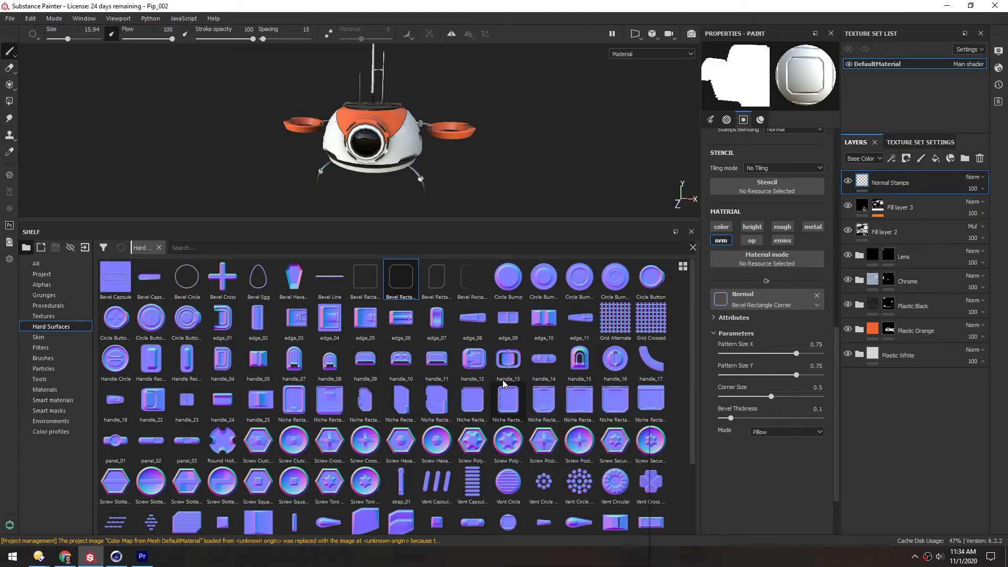
mouse_move(475, 363)
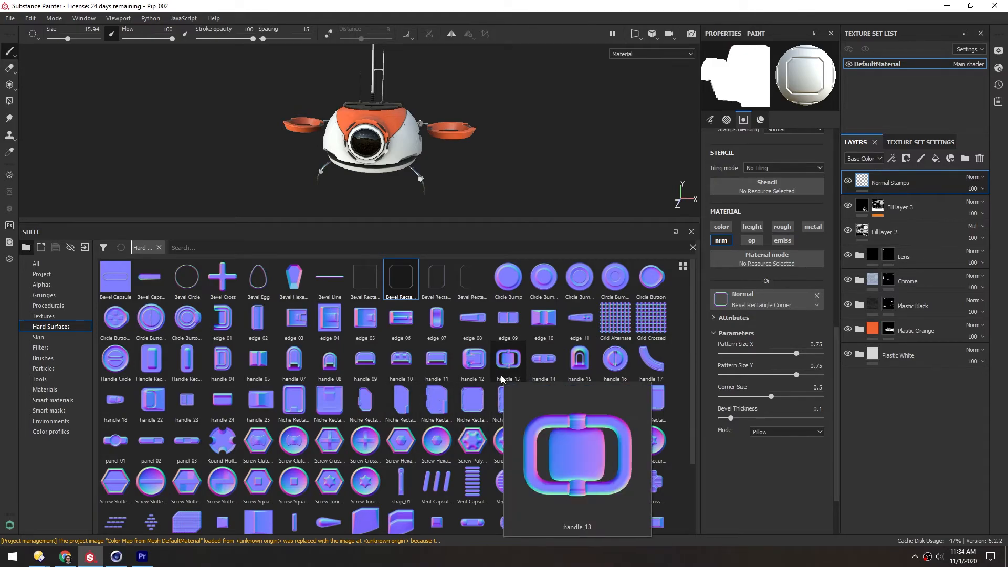
click(470, 360)
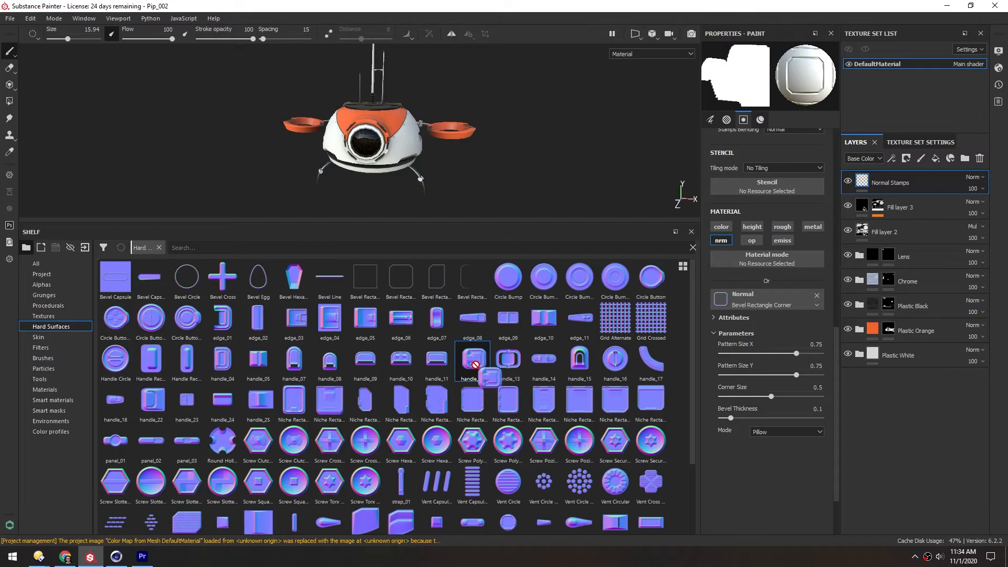
drag(700, 317, 723, 299)
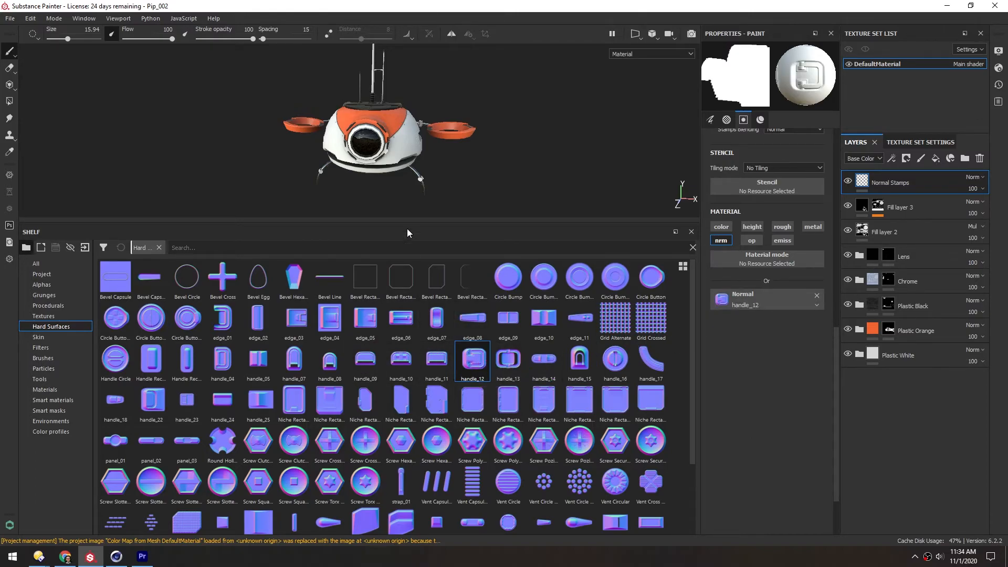
drag(395, 222, 379, 379)
Stamp the handle_12 detail low on the white shell beside the rear hatch, using a brush size of 8.7
mouse_move(420, 236)
alt+mouse_down()
mouse_move(329, 261)
mouse_move(389, 244)
mouse_move(384, 258)
alt+mouse_up()
ctrl+right_drag(383, 259, 370, 258)
scroll(382, 253, up, 4)
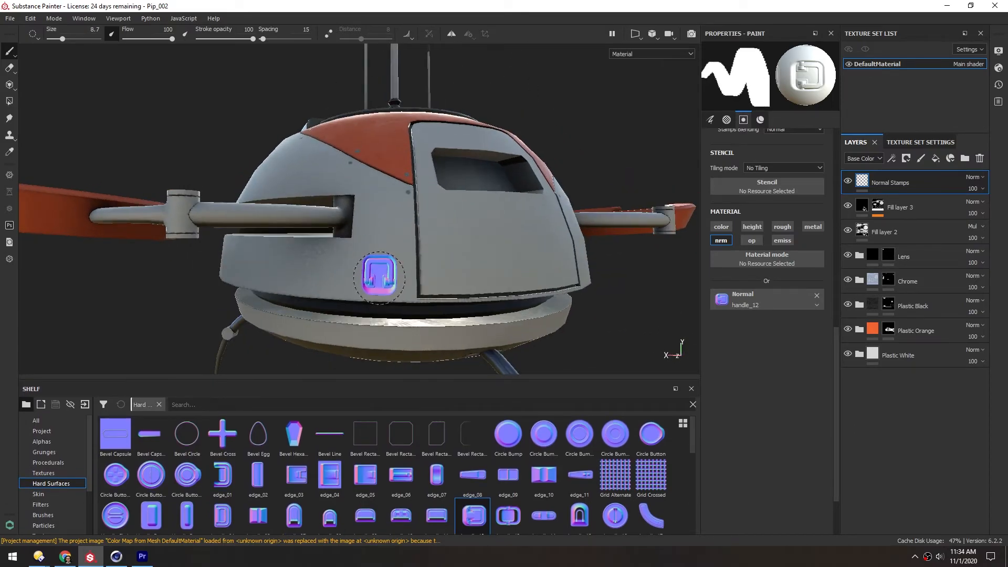
click(378, 273)
alt+drag(428, 178, 407, 182)
scroll(510, 249, down, 5)
alt+drag(286, 224, 361, 212)
drag(394, 377, 386, 329)
mouse_move(341, 169)
alt+mouse_down()
mouse_move(365, 183)
mouse_move(343, 195)
alt+mouse_up()
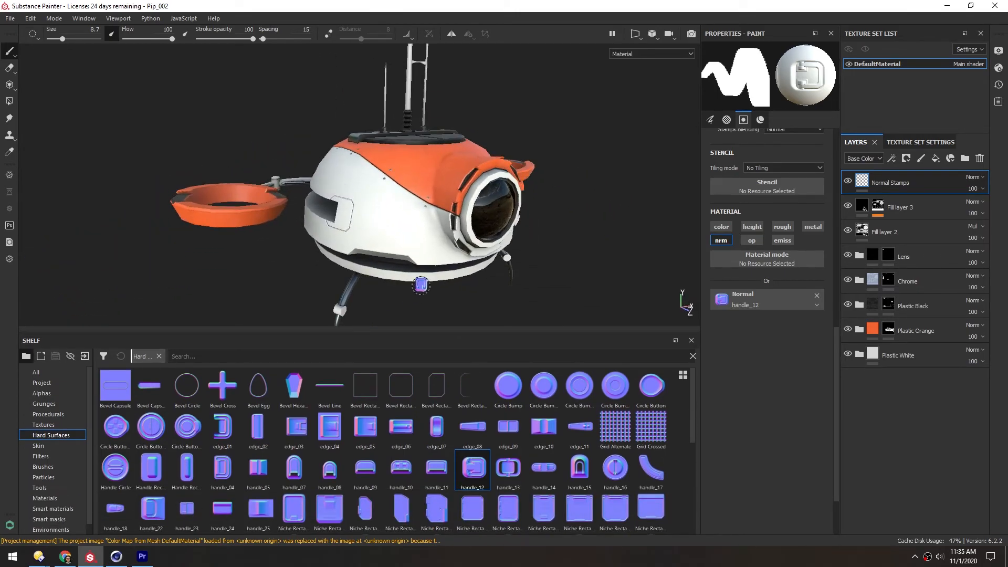
alt+drag(394, 186, 391, 181)
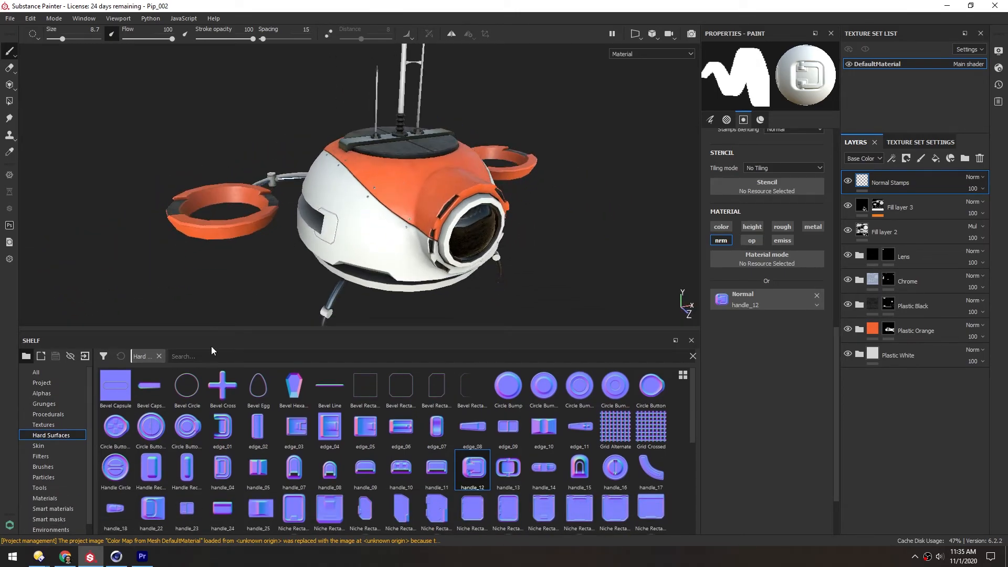
Switch the shelf to Alphas and enlarge it to browse the available stamp shapes
click(36, 393)
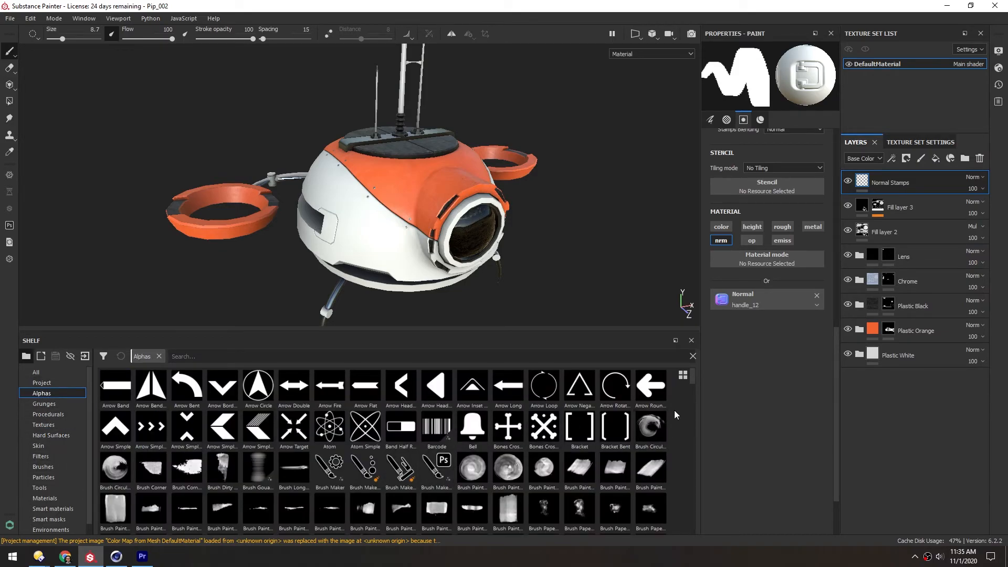
scroll(380, 414, down, 5)
scroll(380, 415, up, 2)
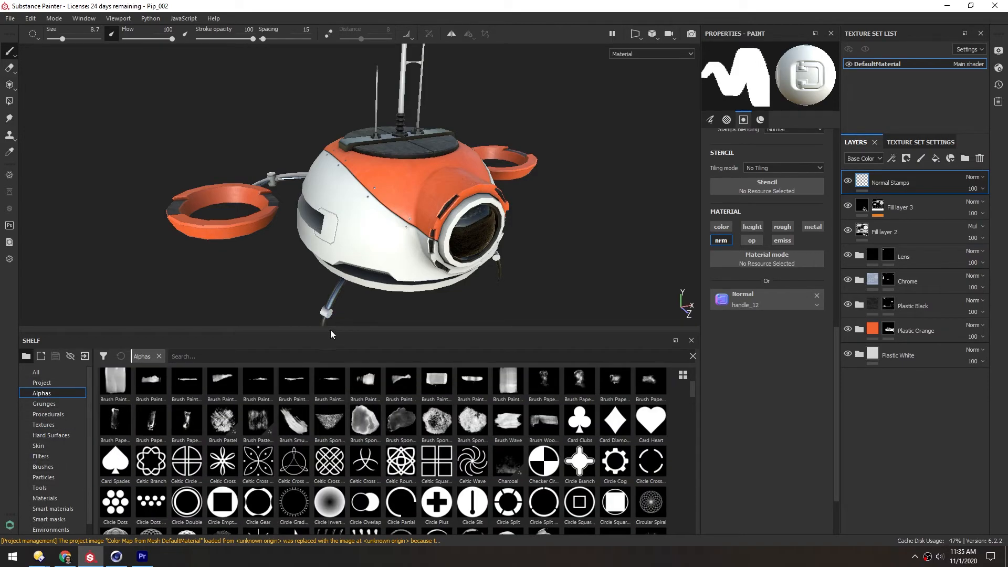
drag(333, 244, 311, 130)
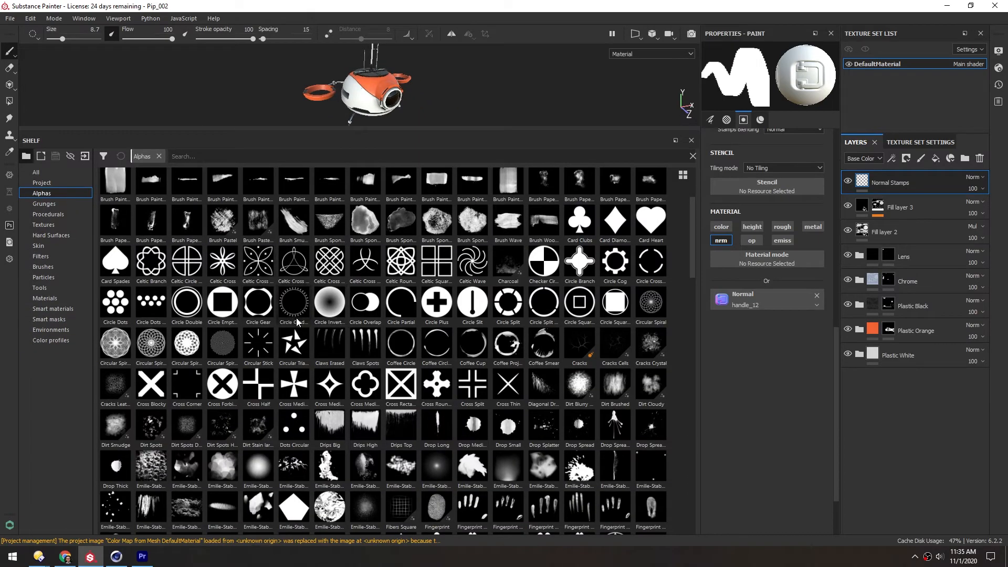
scroll(296, 319, down, 15)
scroll(296, 320, up, 20)
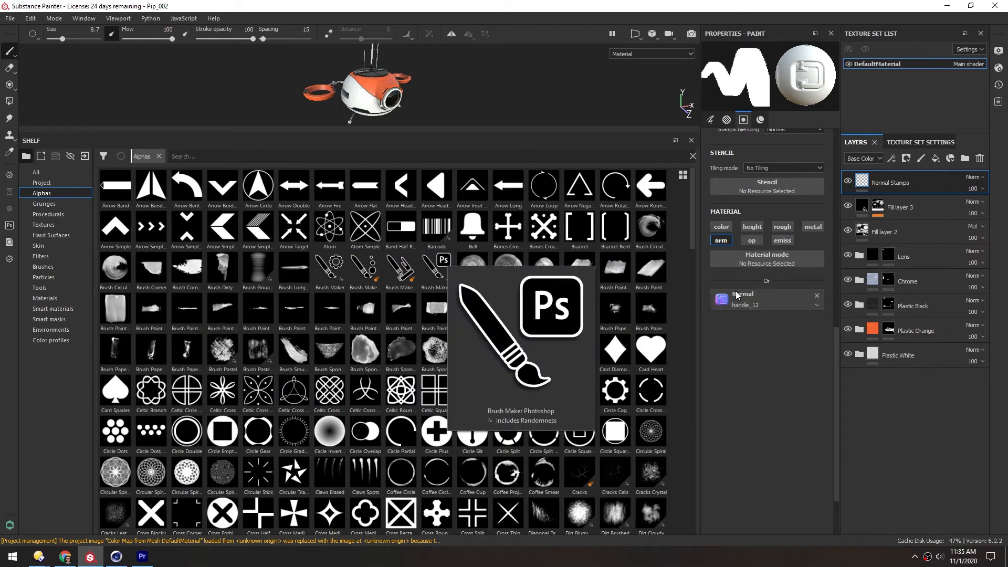
scroll(836, 338, up, 3)
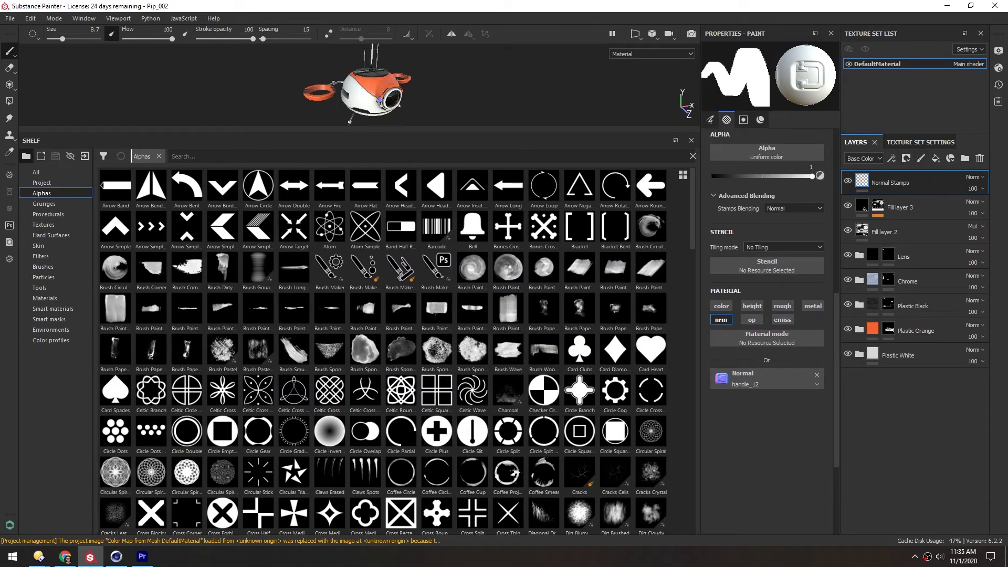
Add a fill layer above Normal Stamps, sample its base color from Plastic Orange, and give it a black mask
click(935, 159)
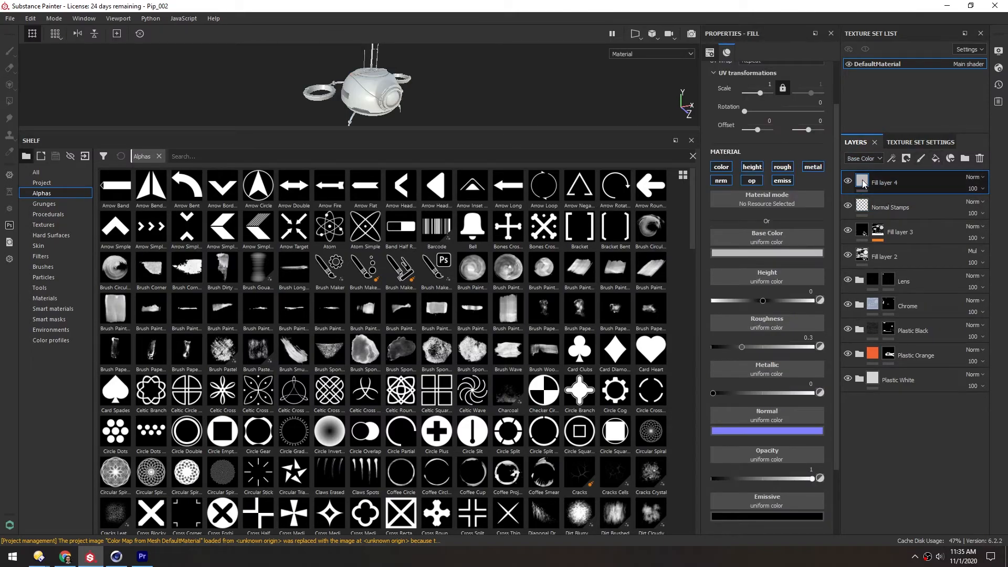
click(786, 253)
click(713, 251)
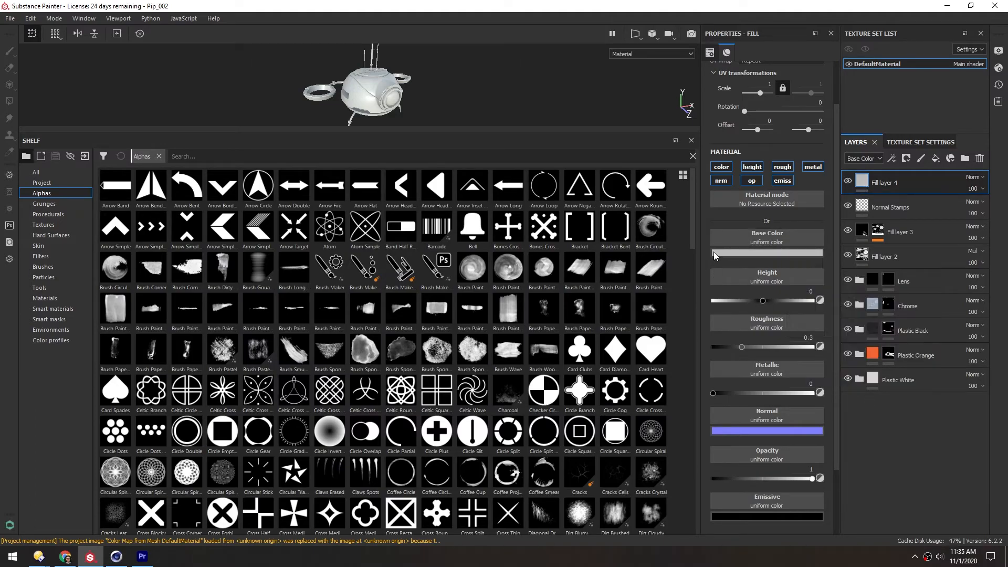
click(713, 251)
click(772, 258)
click(871, 354)
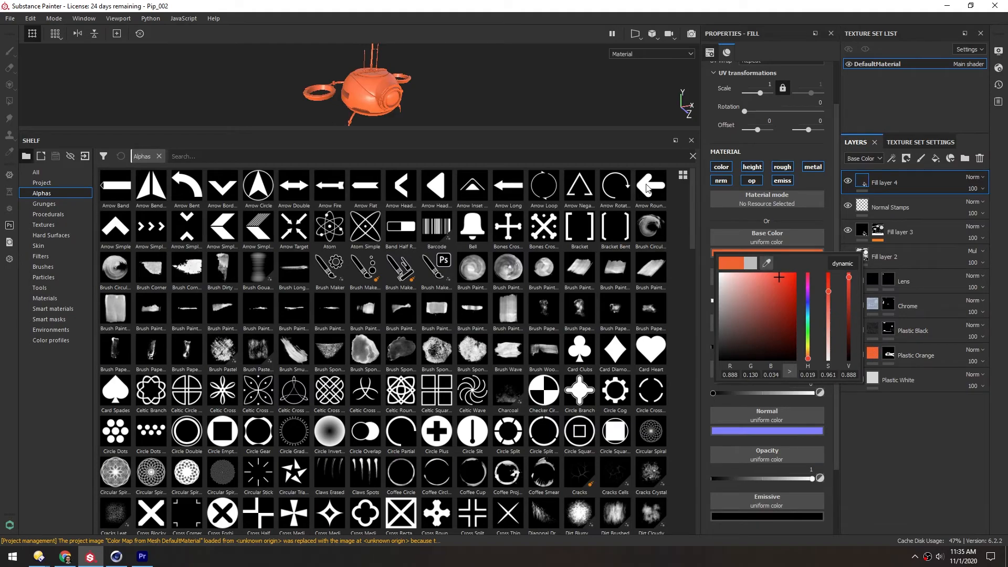
right_click(861, 181)
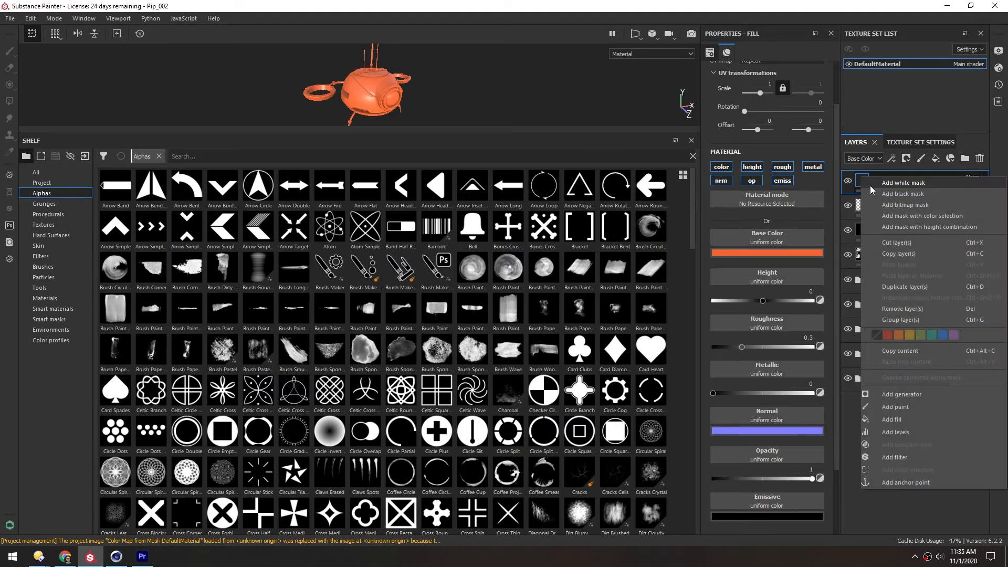
click(908, 199)
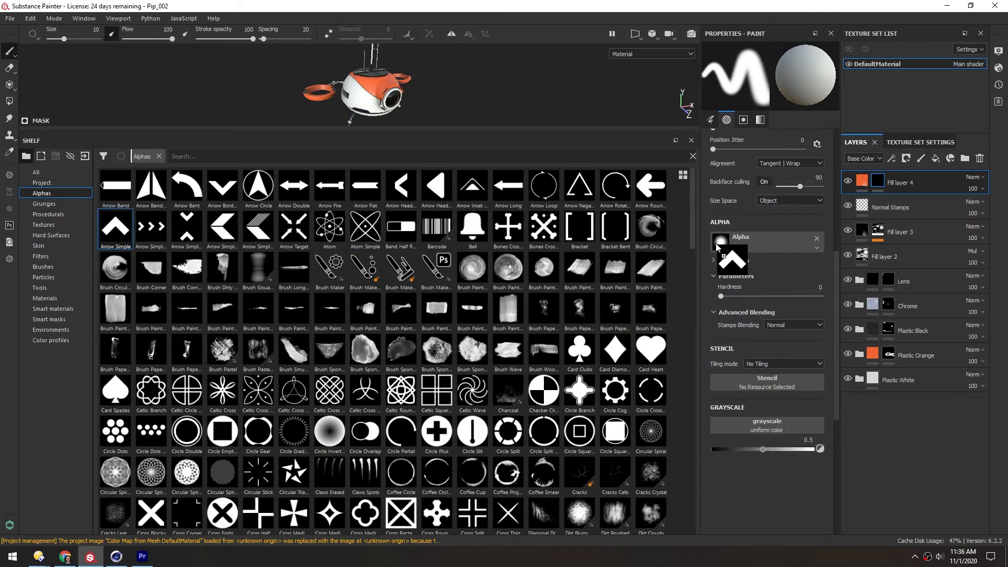
Assign Arrow Simple as the mask brush's alpha, shrink the shelf, and try a stroke on the white shell before undoing it
drag(717, 247, 720, 242)
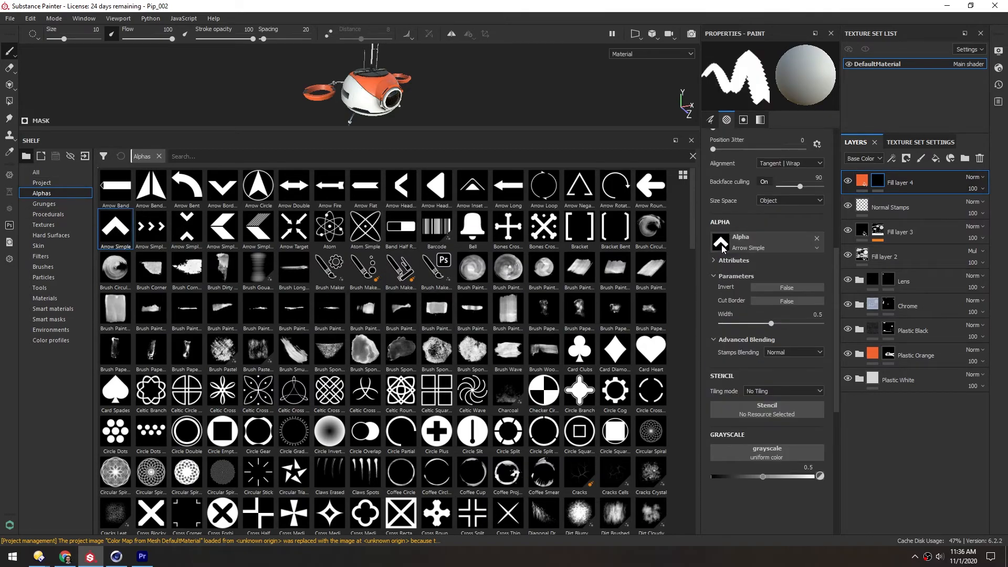
drag(355, 132, 354, 410)
mouse_move(396, 212)
alt+mouse_down()
mouse_move(410, 224)
mouse_move(391, 203)
mouse_move(402, 203)
alt+mouse_up()
mouse_move(388, 253)
mouse_down()
mouse_move(341, 195)
mouse_move(346, 181)
mouse_move(348, 223)
mouse_move(328, 198)
mouse_move(409, 196)
mouse_move(427, 214)
mouse_move(294, 207)
mouse_move(394, 197)
mouse_move(345, 213)
mouse_up()
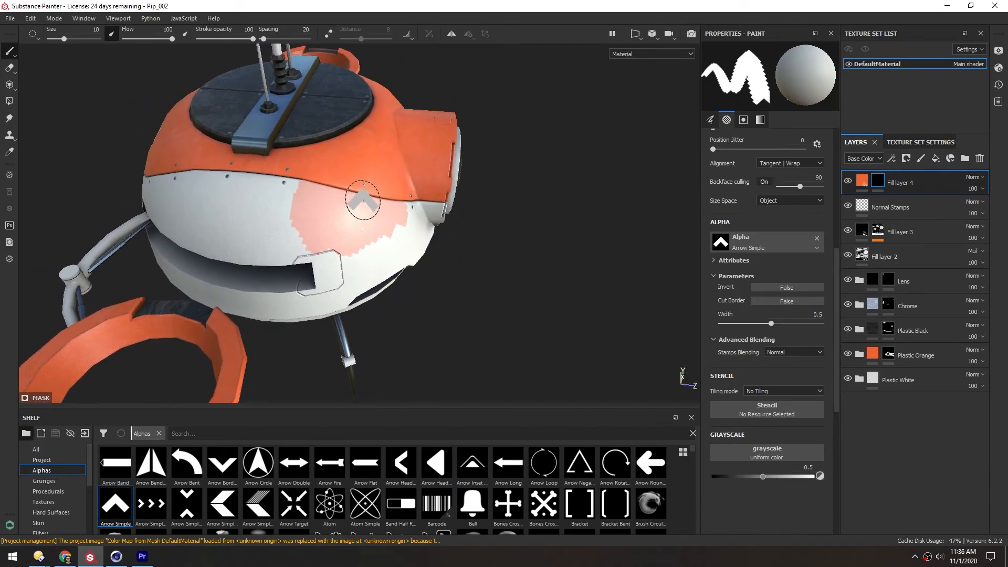
scroll(344, 197, up, 2)
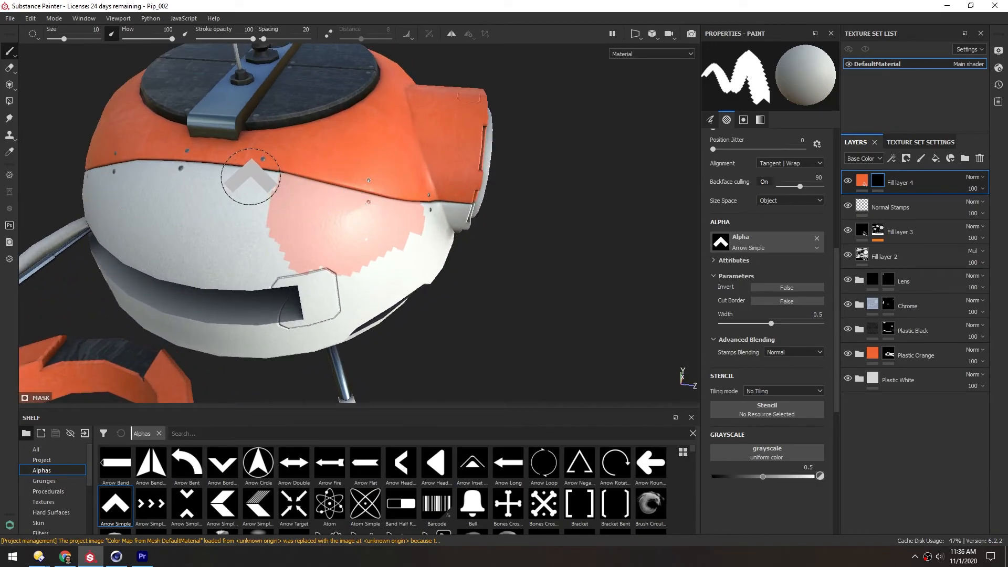
key(ctrl+z)
alt+drag(380, 221, 369, 203)
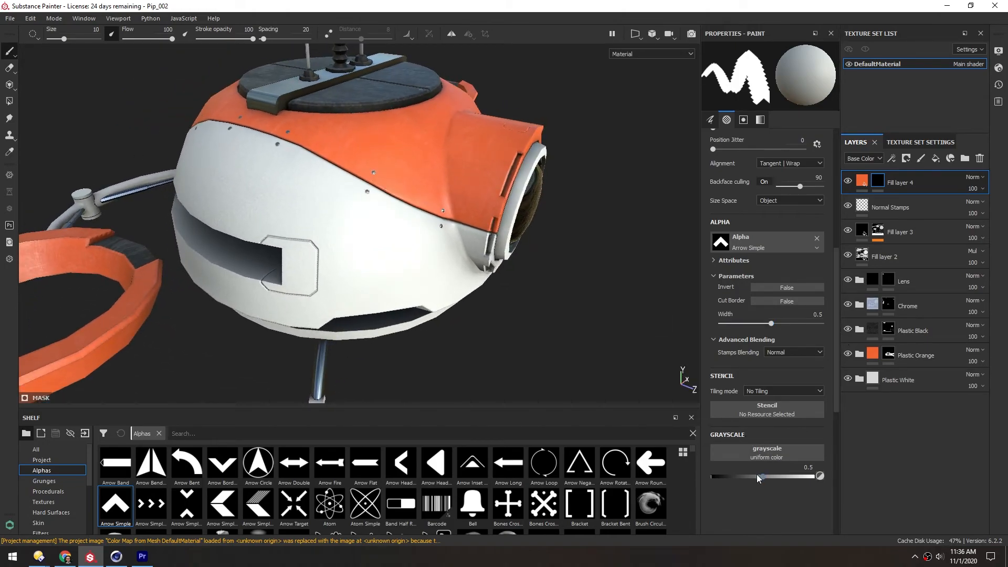
Set the brush grayscale to 1 and try another stroke across the shell, undoing it
drag(768, 477, 840, 482)
mouse_move(386, 210)
mouse_down()
mouse_move(304, 180)
mouse_move(204, 164)
mouse_up()
key(ctrl+z)
Reduce the brush size to 8.4 and stamp an orange arrow over the notch at the shell's lower front side
mouse_move(303, 214)
alt+mouse_down()
mouse_move(353, 225)
mouse_move(371, 213)
mouse_move(353, 206)
mouse_move(419, 223)
alt+mouse_up()
key(bracketleft)
mouse_move(265, 167)
ctrl+right_down()
mouse_move(284, 168)
mouse_move(257, 168)
ctrl+right_up()
mouse_move(451, 246)
alt+mouse_down()
mouse_move(329, 214)
mouse_move(260, 210)
alt+mouse_up()
alt+drag(362, 210, 276, 205)
ctrl+right_drag(341, 243, 346, 242)
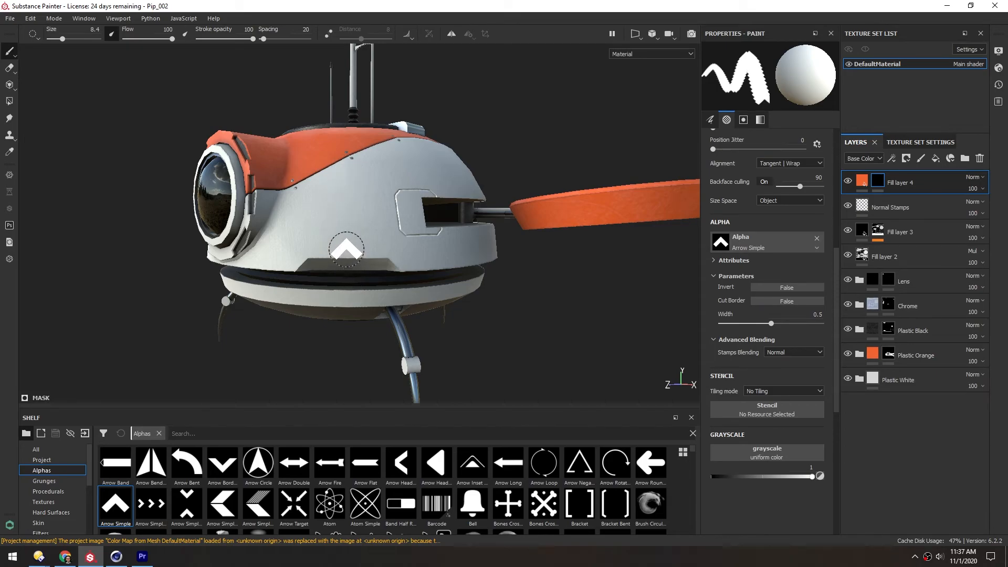
alt+drag(346, 254, 349, 267)
click(345, 270)
Rotate the arrow stamp to point down and place one above and one below the opening in the rear hatch
alt+right_drag(345, 270, 315, 263)
mouse_move(315, 262)
alt+mouse_down()
mouse_move(252, 257)
mouse_move(319, 263)
mouse_move(392, 202)
mouse_move(273, 204)
alt+mouse_up()
alt+right_drag(315, 210, 357, 210)
alt+drag(342, 193, 344, 236)
ctrl+drag(355, 187, 355, 220)
click(355, 187)
alt+drag(342, 341, 359, 205)
click(348, 308)
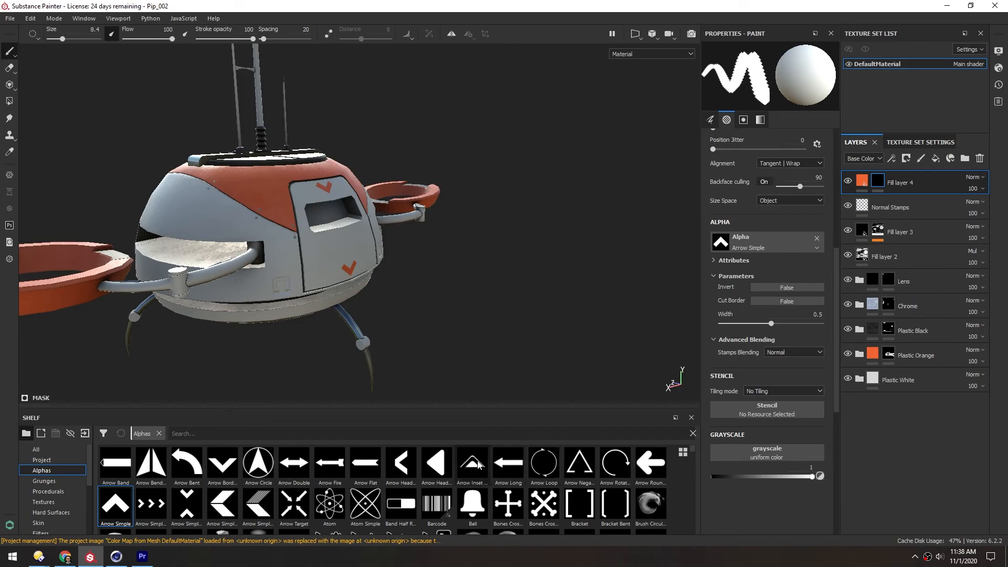
Assign Barcode as the brush alpha and try a stamp on the lower rim beneath the rear hatch
drag(436, 503, 717, 242)
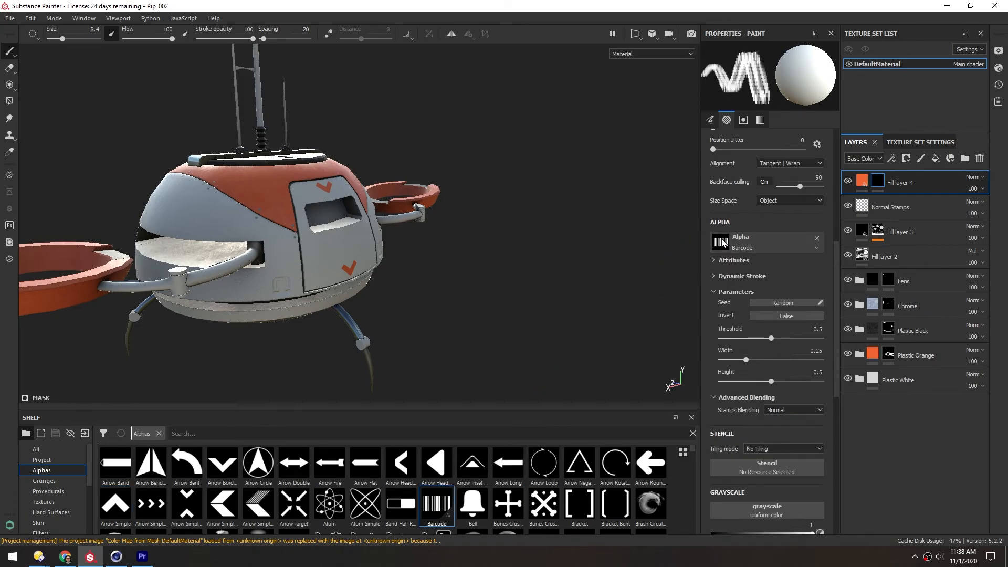
alt+drag(208, 207, 315, 225)
alt+middle_drag(381, 262, 342, 209)
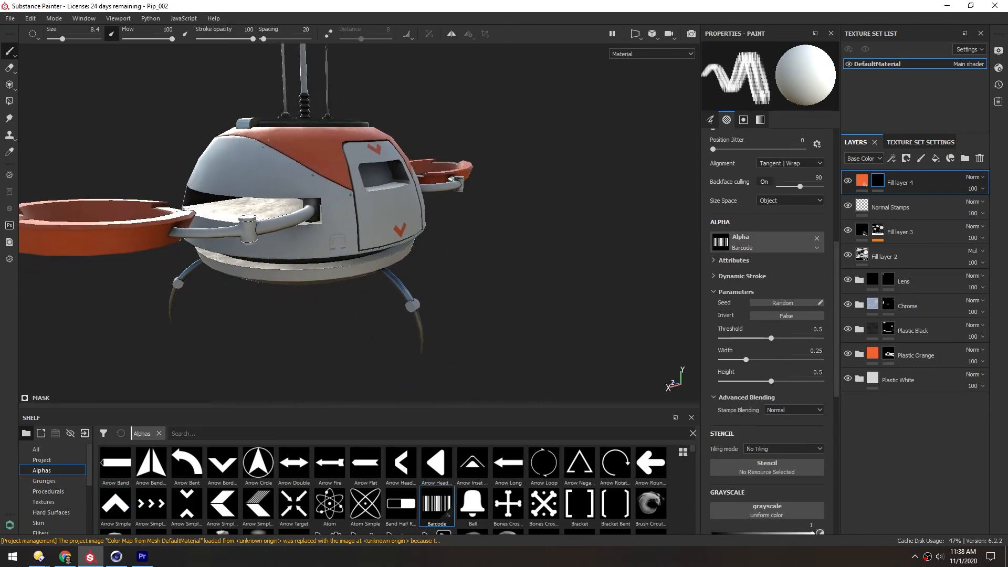
alt+drag(342, 209, 288, 141)
scroll(349, 288, up, 3)
mouse_move(435, 247)
alt+mouse_down()
mouse_move(351, 243)
mouse_move(319, 274)
alt+mouse_up()
scroll(362, 276, up, 3)
click(387, 275)
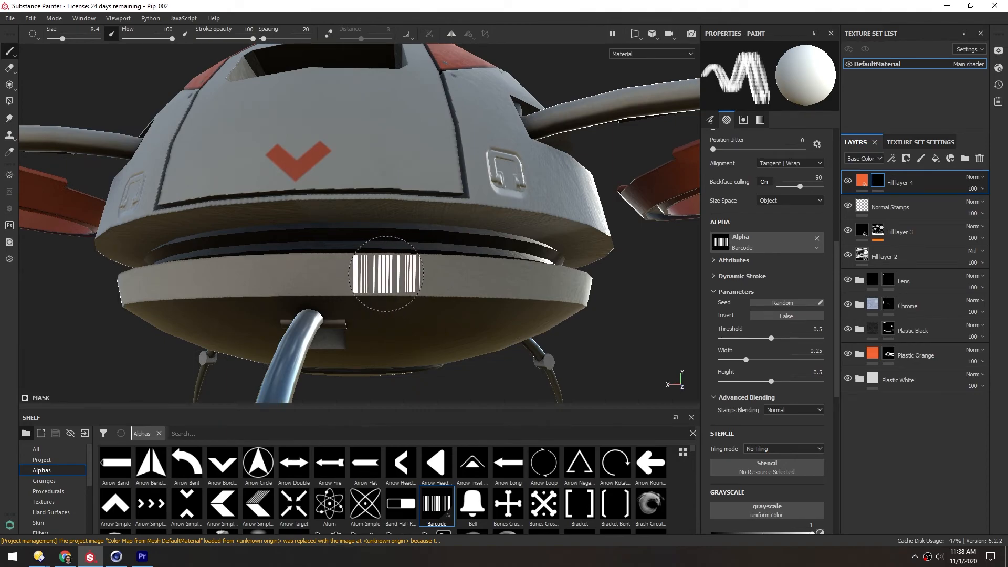
Undo the barcode stamp and place a smaller one on the rear lower rim at brush size 5.12
alt+drag(446, 274, 427, 273)
scroll(458, 272, down, 5)
mouse_move(304, 210)
alt+mouse_down()
mouse_move(334, 232)
mouse_move(344, 212)
alt+mouse_up()
scroll(365, 283, up, 3)
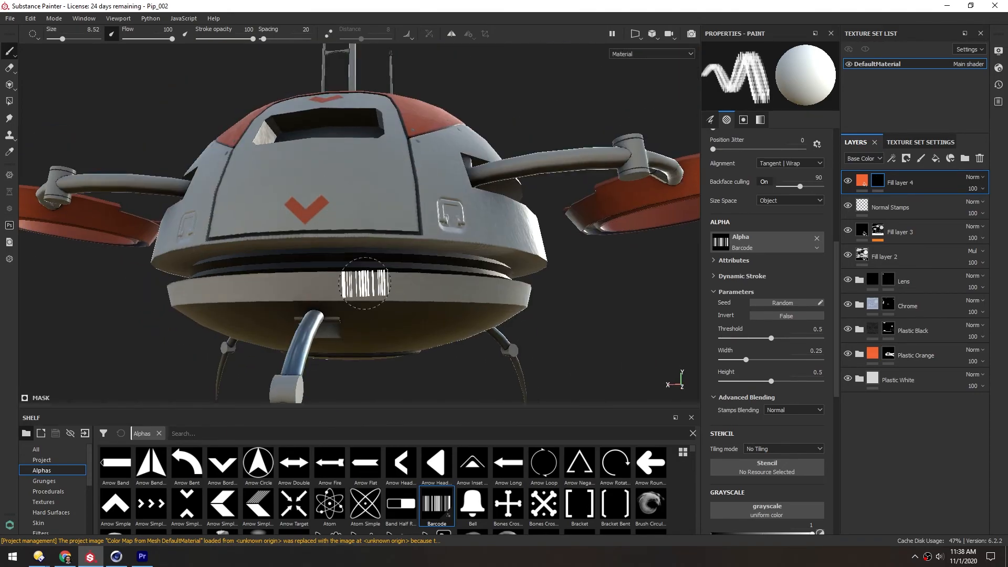
key(ctrl+z)
ctrl+right_drag(365, 284, 355, 284)
scroll(355, 284, up, 2)
click(352, 286)
scroll(336, 263, down, 5)
alt+drag(325, 213, 311, 230)
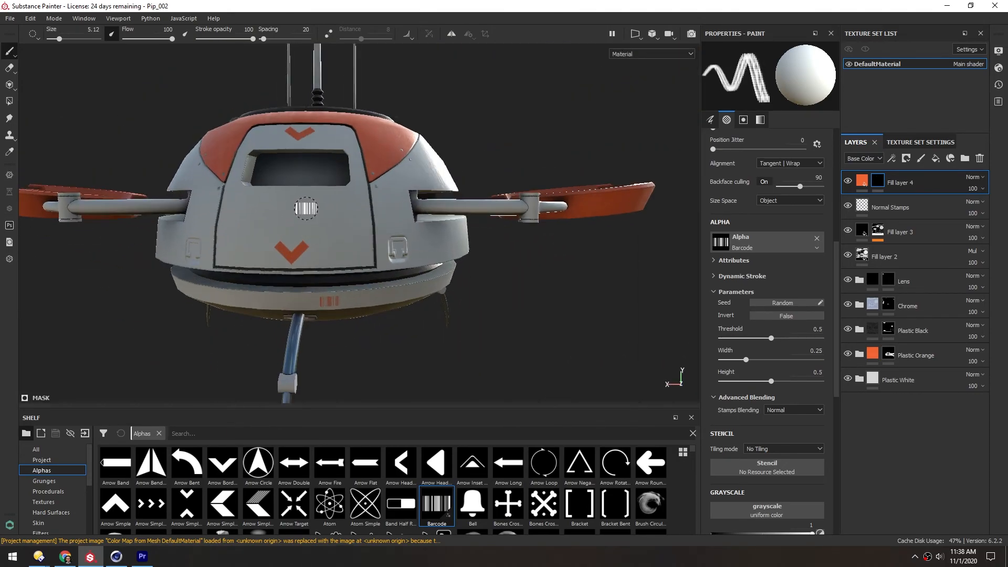
Switch the brush alpha to Band Half Rounded, resize the brush, and stamp it beside the barcode on the lower rim
scroll(336, 304, up, 4)
click(397, 505)
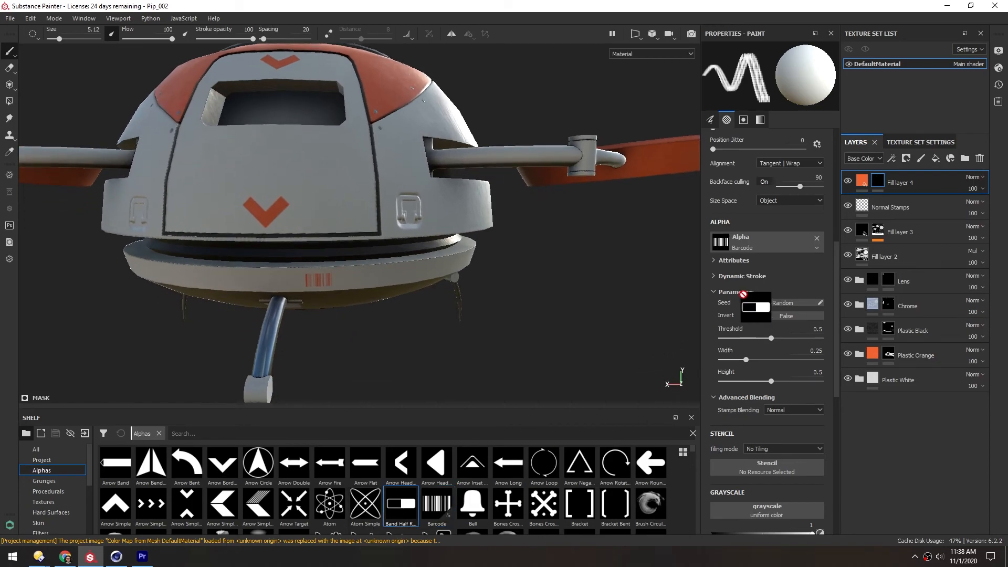
scroll(317, 282, up, 3)
alt+drag(317, 282, 276, 287)
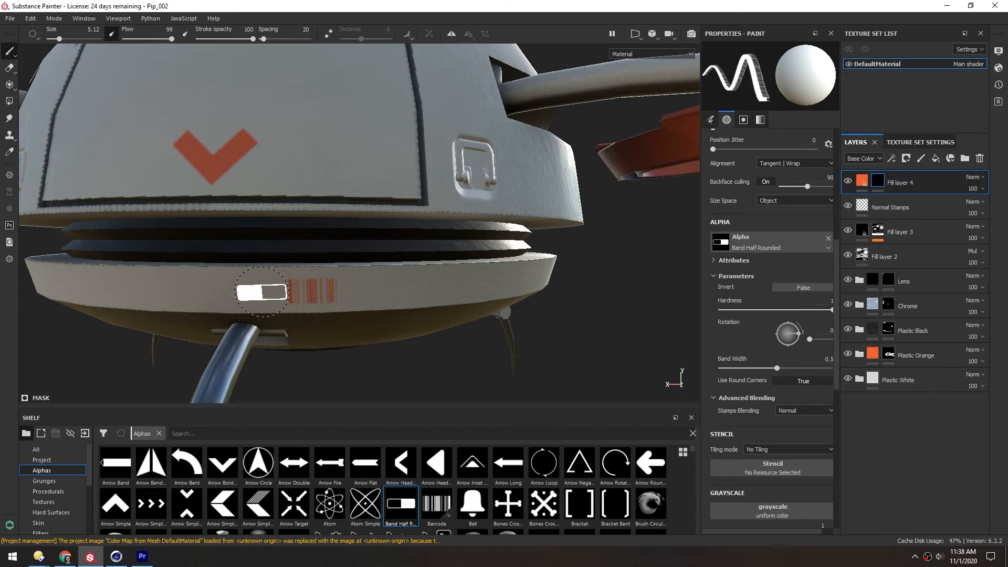
mouse_move(261, 292)
ctrl+right_down()
mouse_move(296, 292)
mouse_move(282, 293)
mouse_move(319, 229)
ctrl+right_up()
click(284, 292)
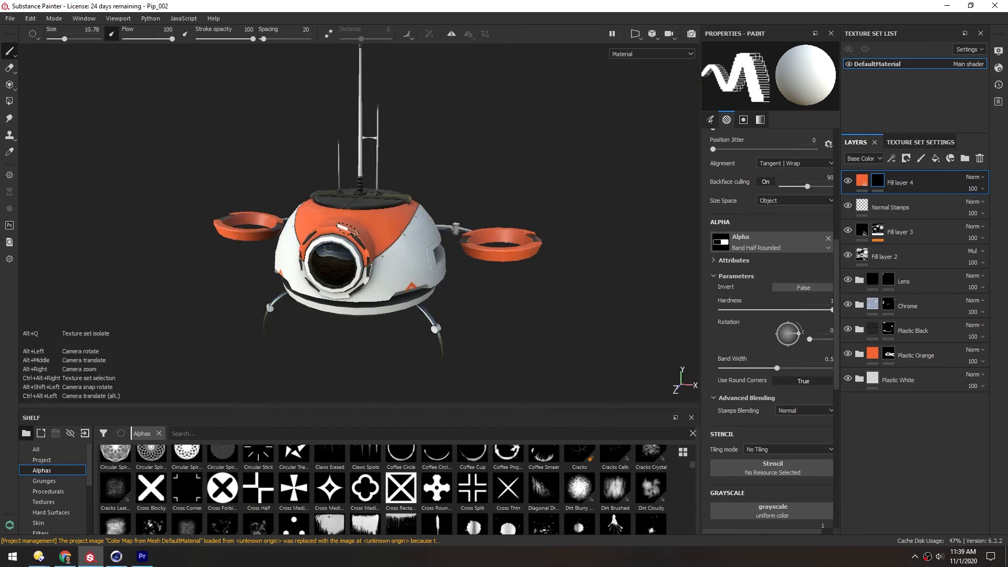
Inspect the textured robot from several angles, checking the arrow markings, shell and lens
alt+drag(356, 226, 371, 241)
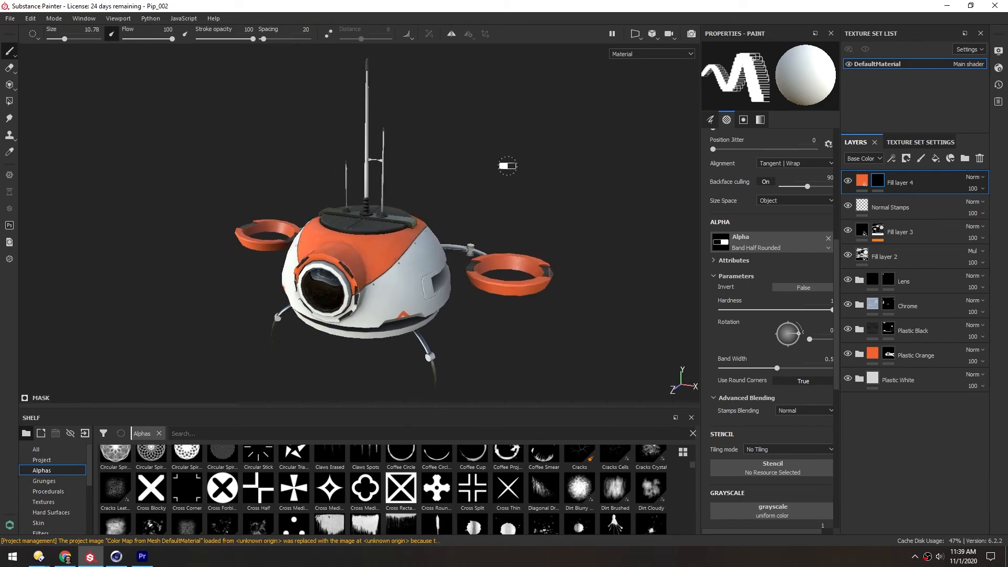
alt+drag(408, 305, 397, 190)
alt+right_drag(397, 191, 357, 210)
alt+middle_drag(357, 210, 370, 189)
alt+right_drag(385, 277, 410, 291)
alt+middle_drag(409, 292, 428, 283)
alt+drag(429, 282, 370, 325)
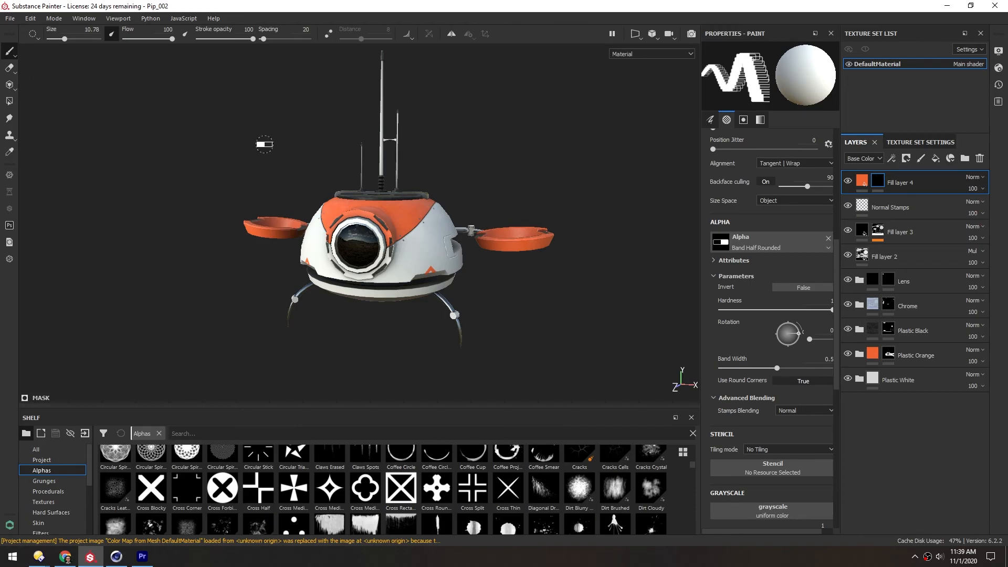
alt+middle_drag(274, 105, 265, 117)
alt+drag(265, 117, 221, 147)
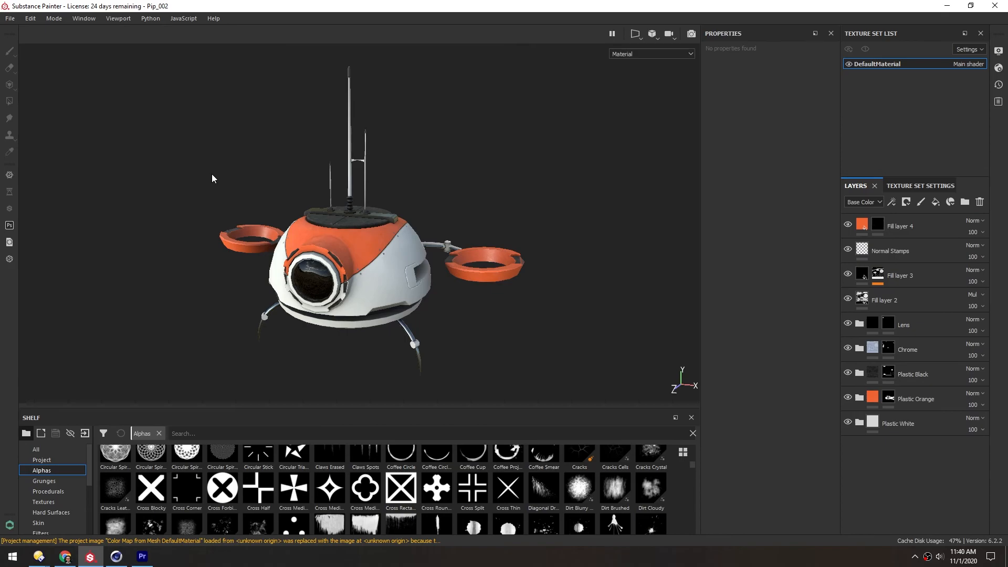
Open the texture export settings and set the output template to Spark AR Studio
click(11, 19)
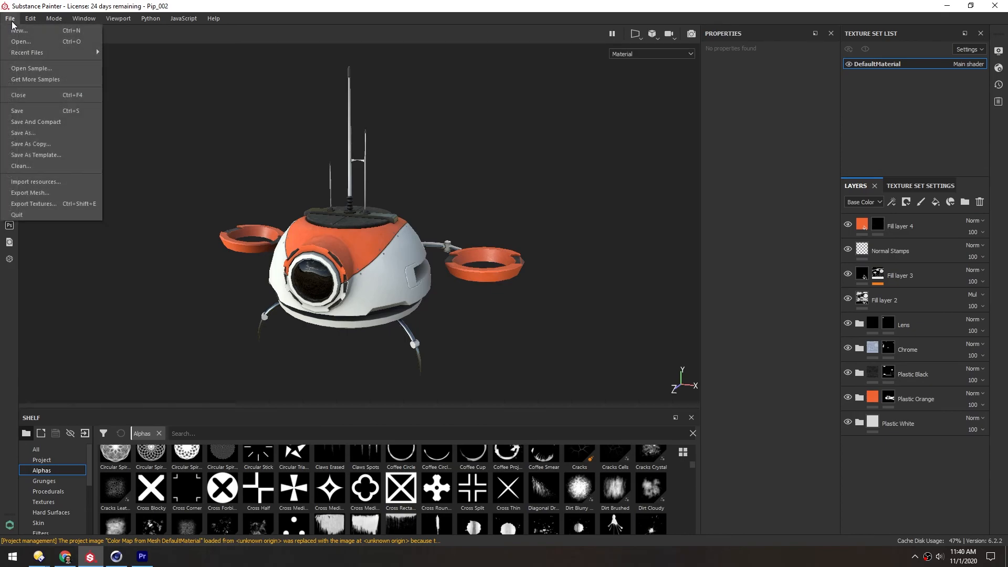
click(30, 205)
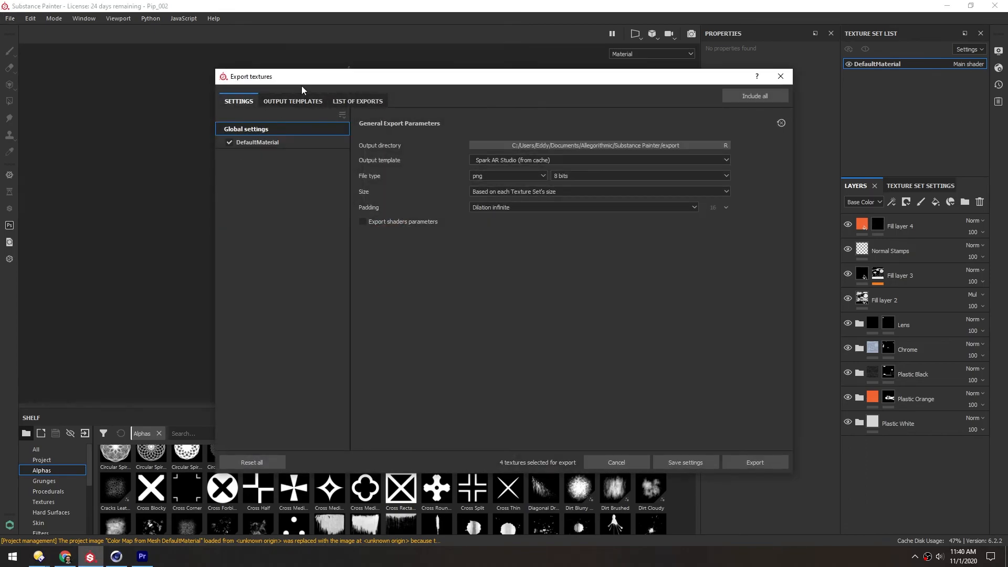
drag(307, 80, 277, 83)
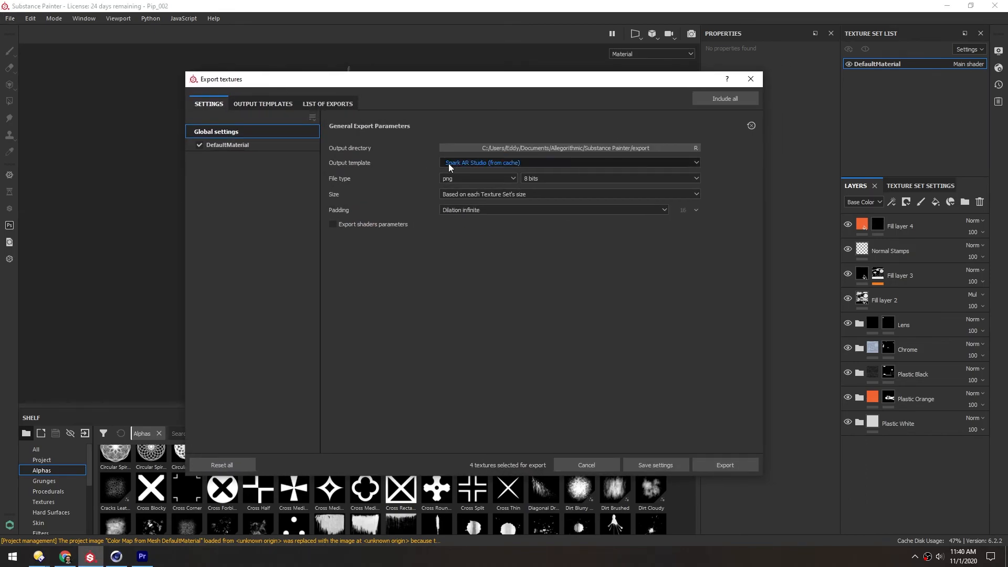
click(480, 164)
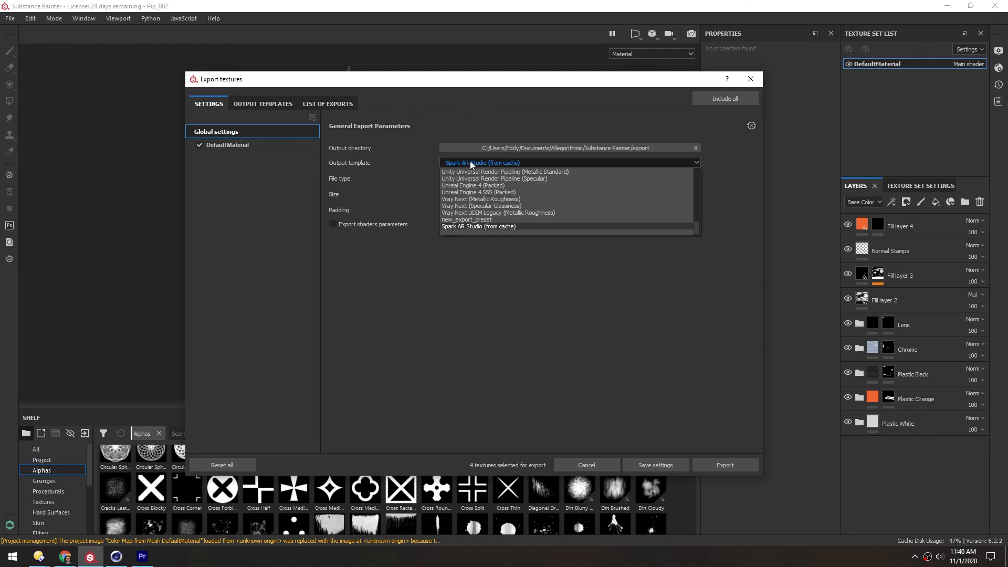
click(476, 206)
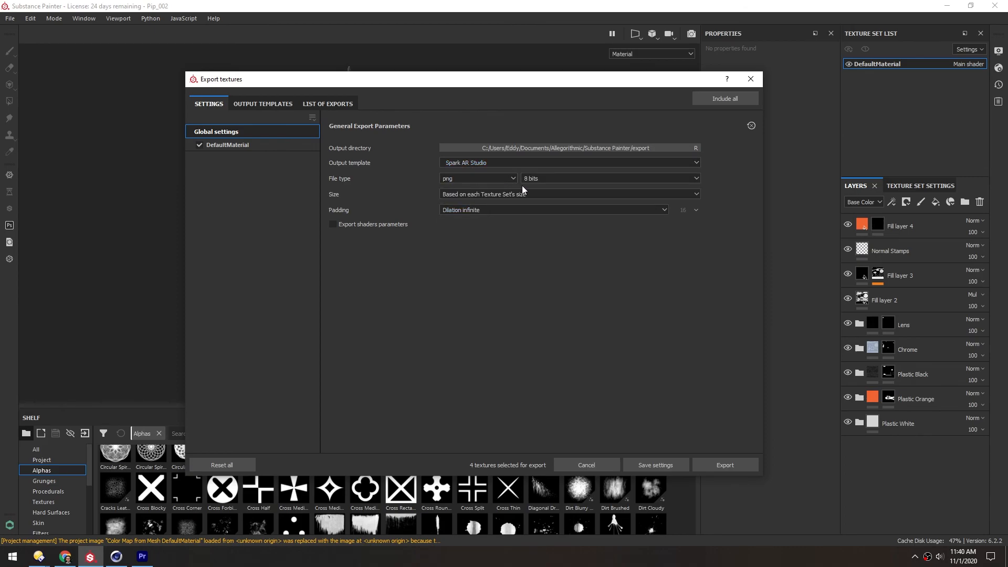
Set the export size to 1024 and the output directory to a new folder named Pip-001 inside 3D-Projects/Textures
click(476, 193)
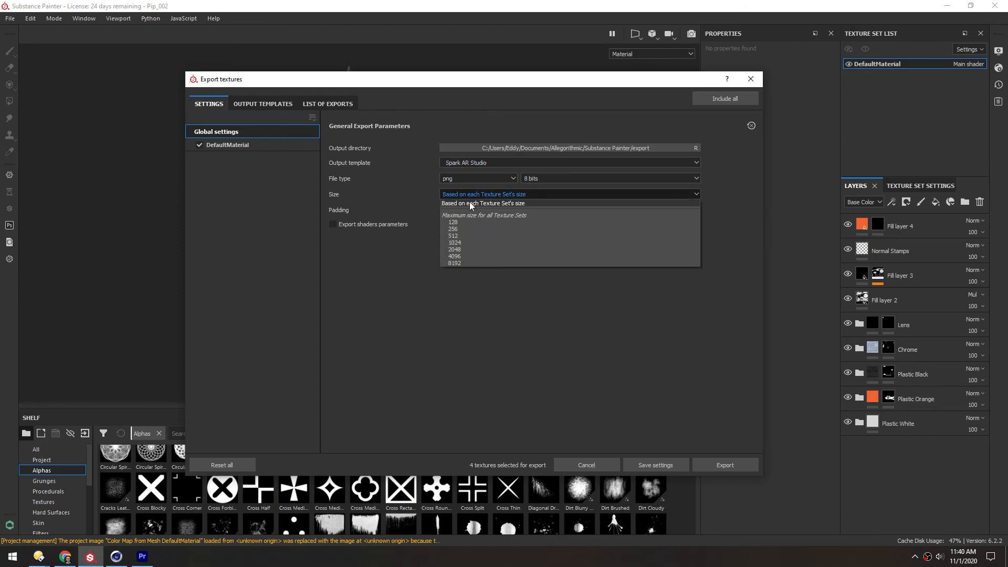
click(454, 242)
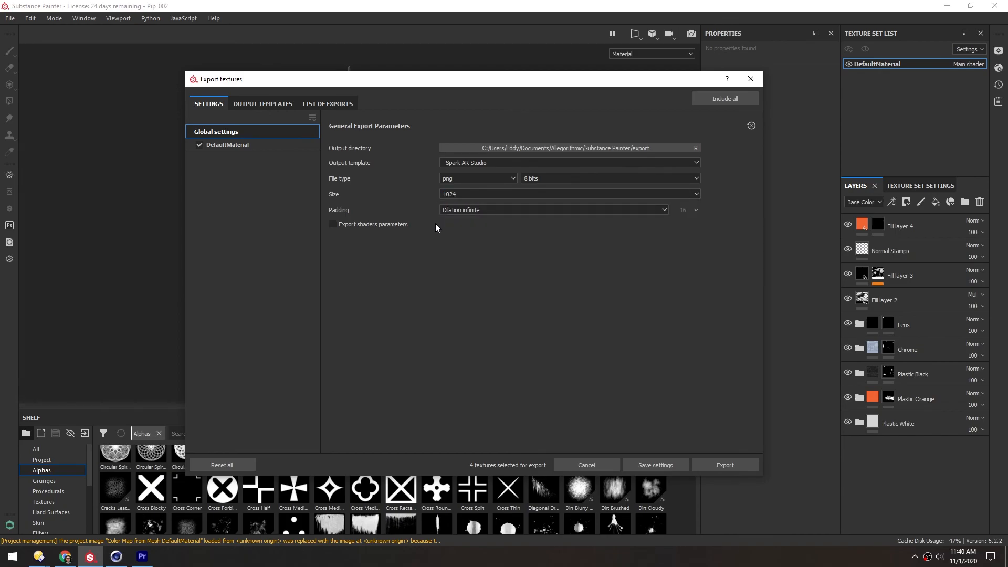
click(681, 149)
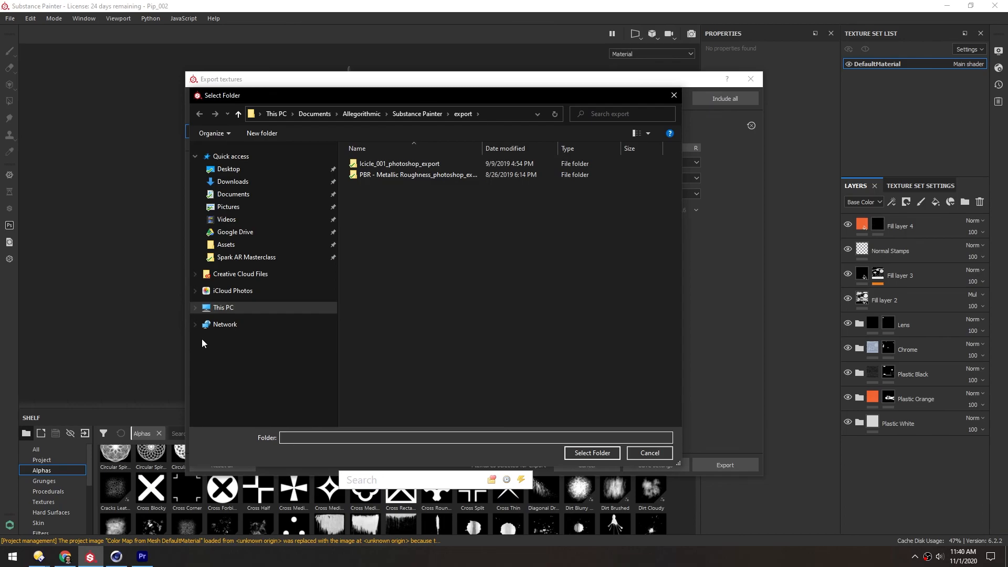
click(226, 257)
click(394, 220)
double_click(394, 220)
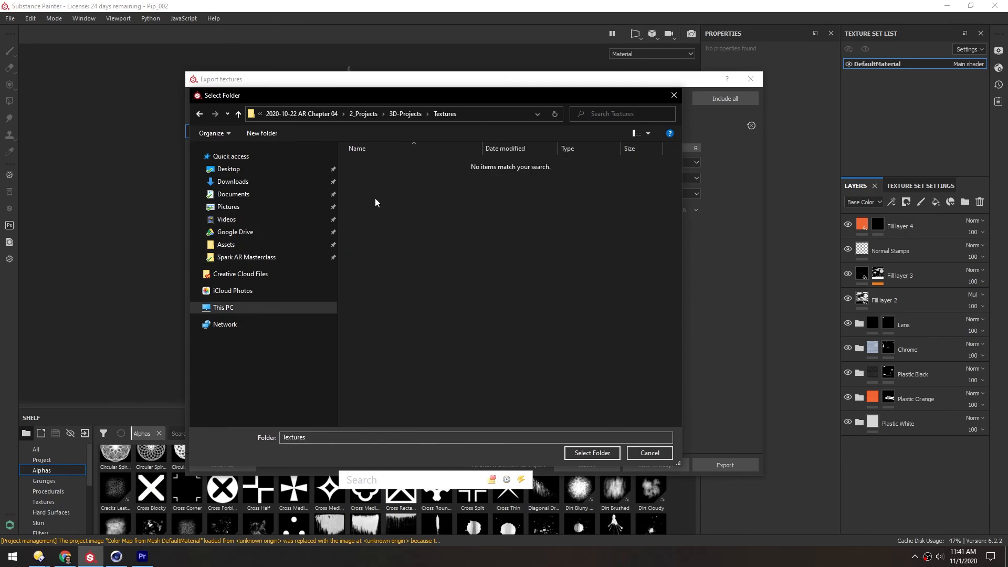
key(ctrl+shift+n)
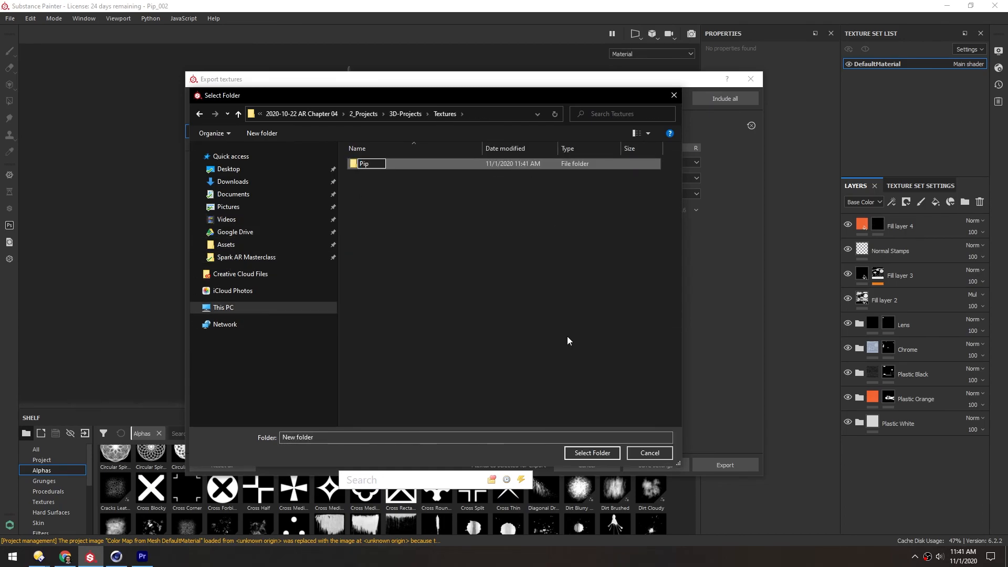
key(Return)
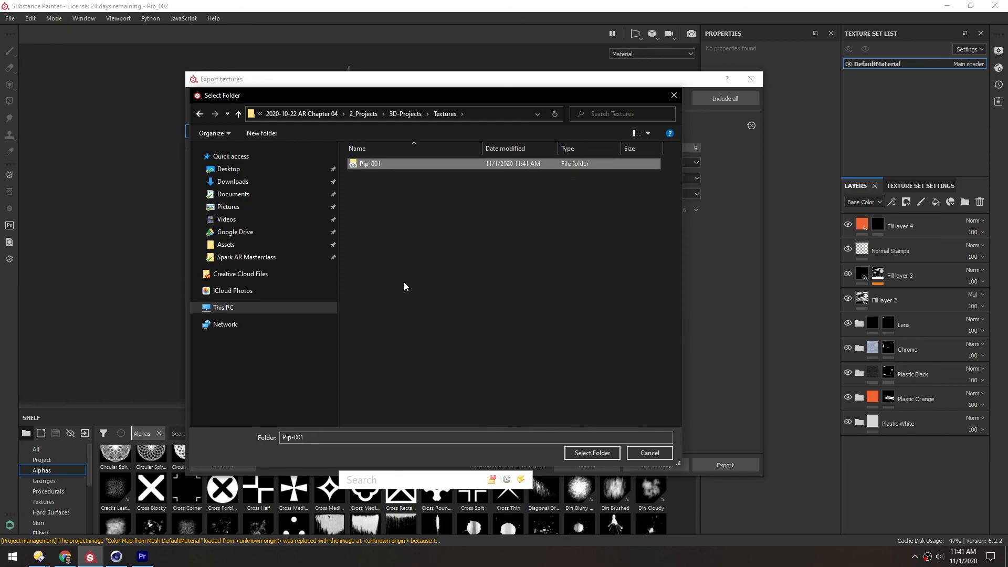
double_click(354, 164)
click(593, 454)
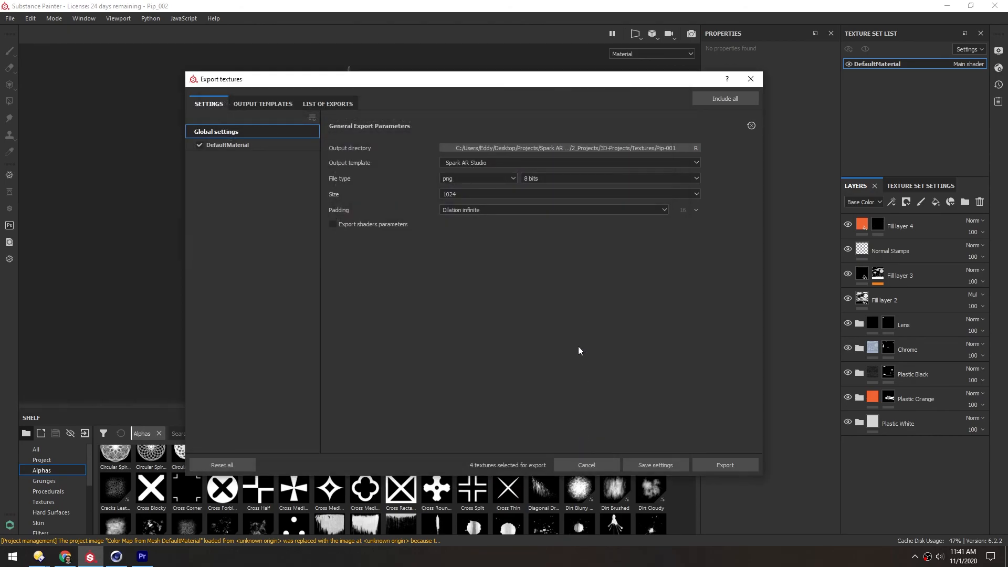
Export the textures and open the output directory, showing its files as large thumbnails
click(720, 466)
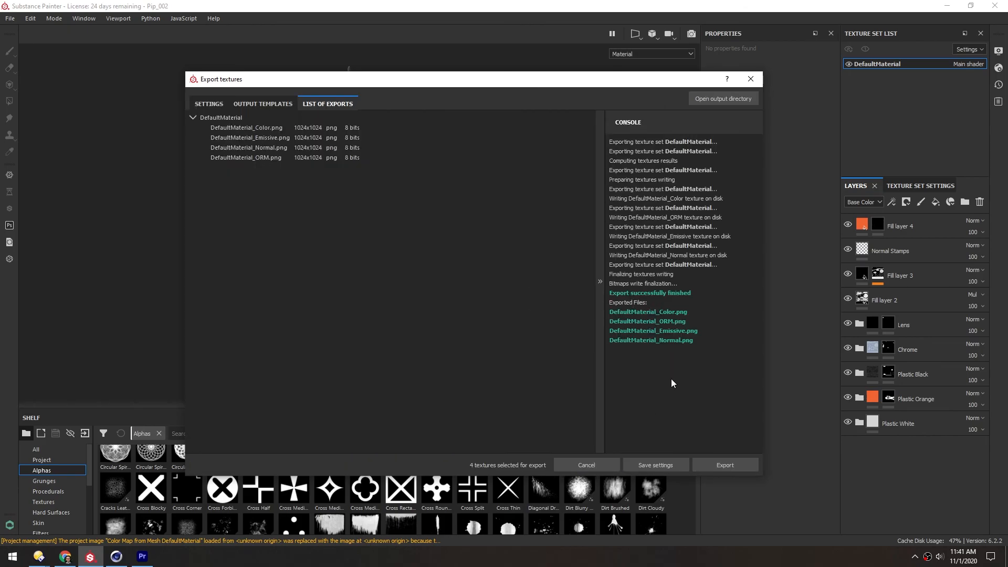
click(701, 99)
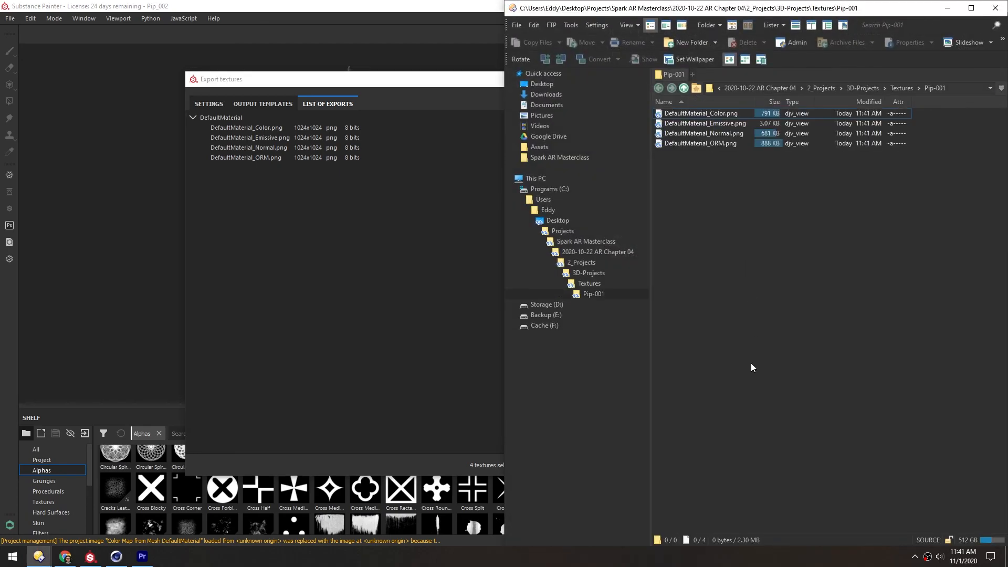
ctrl+scroll(750, 368, up, 3)
ctrl+scroll(769, 291, up, 1)
View the exported Color, Emissive, Normal and ORM maps one after another in the image viewer, and close it
click(700, 162)
double_click(700, 163)
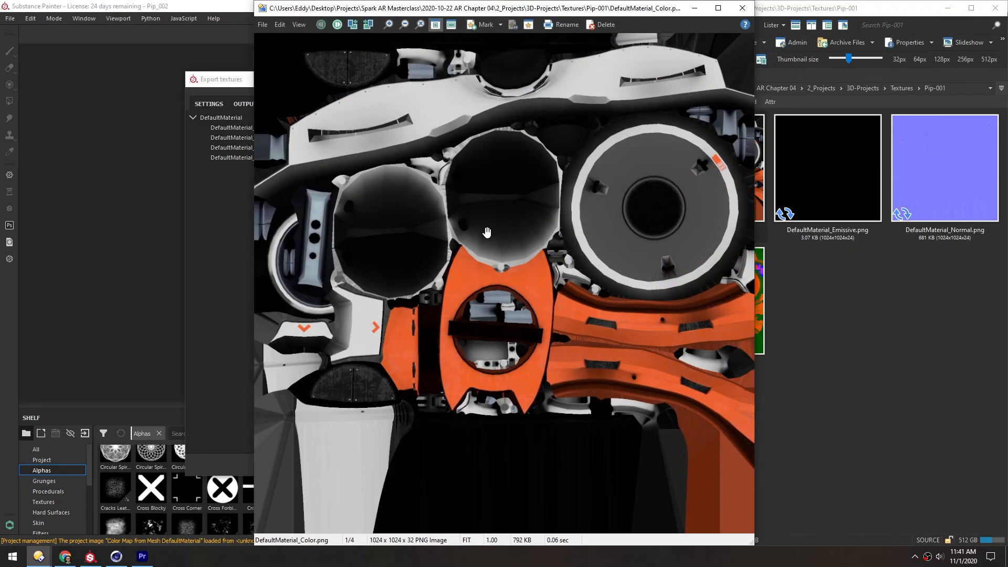
scroll(470, 196, down, 1)
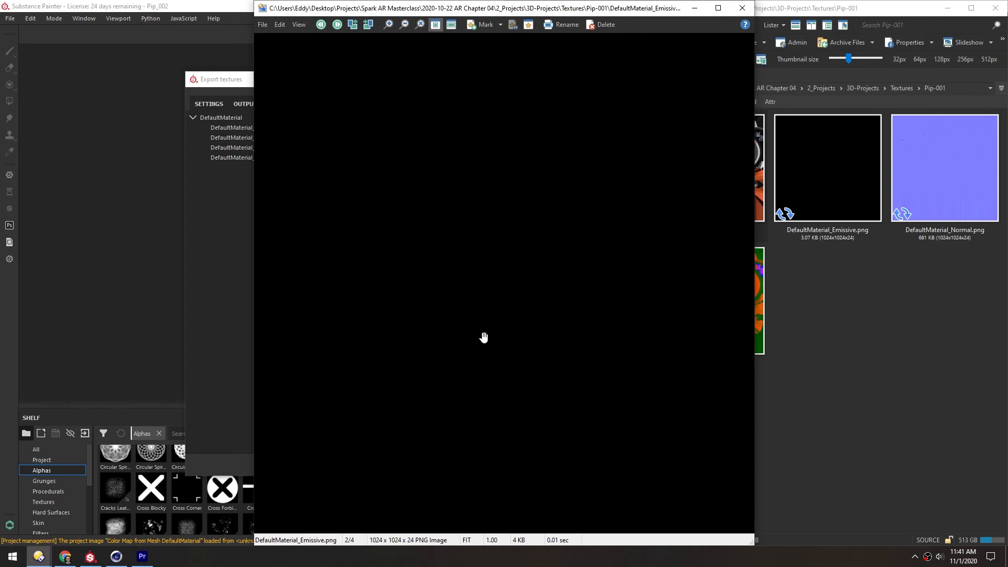
scroll(437, 260, down, 1)
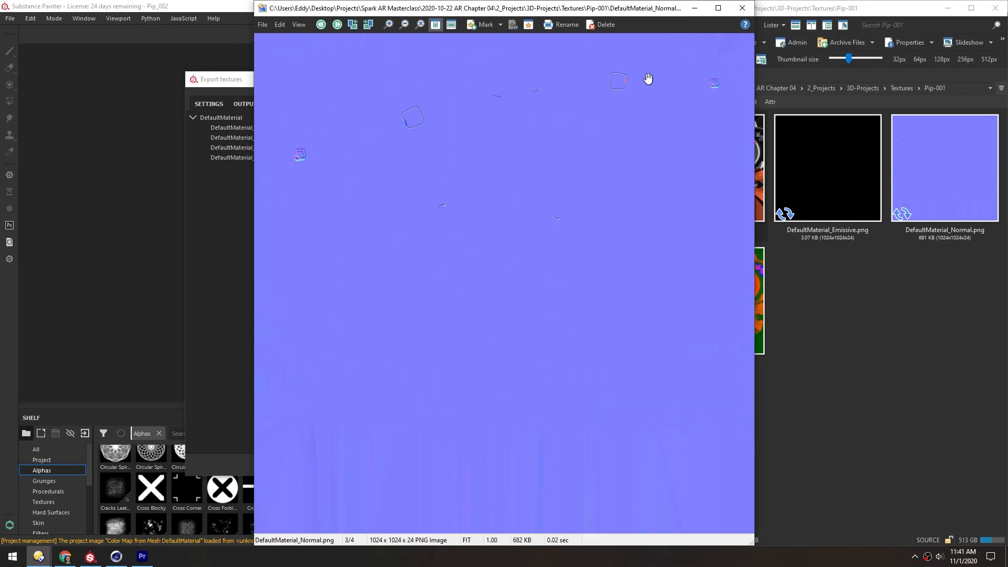
scroll(431, 246, down, 1)
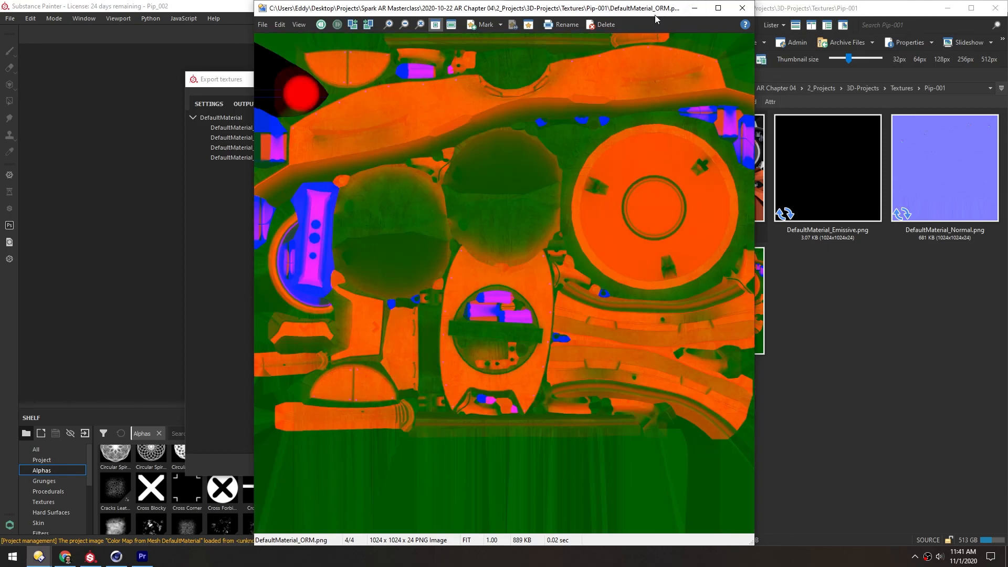
click(742, 8)
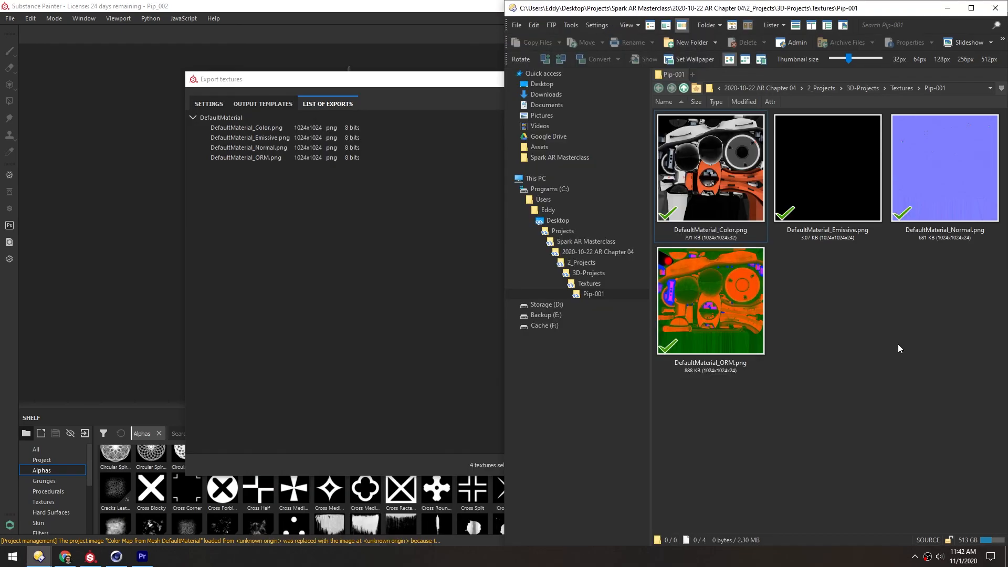